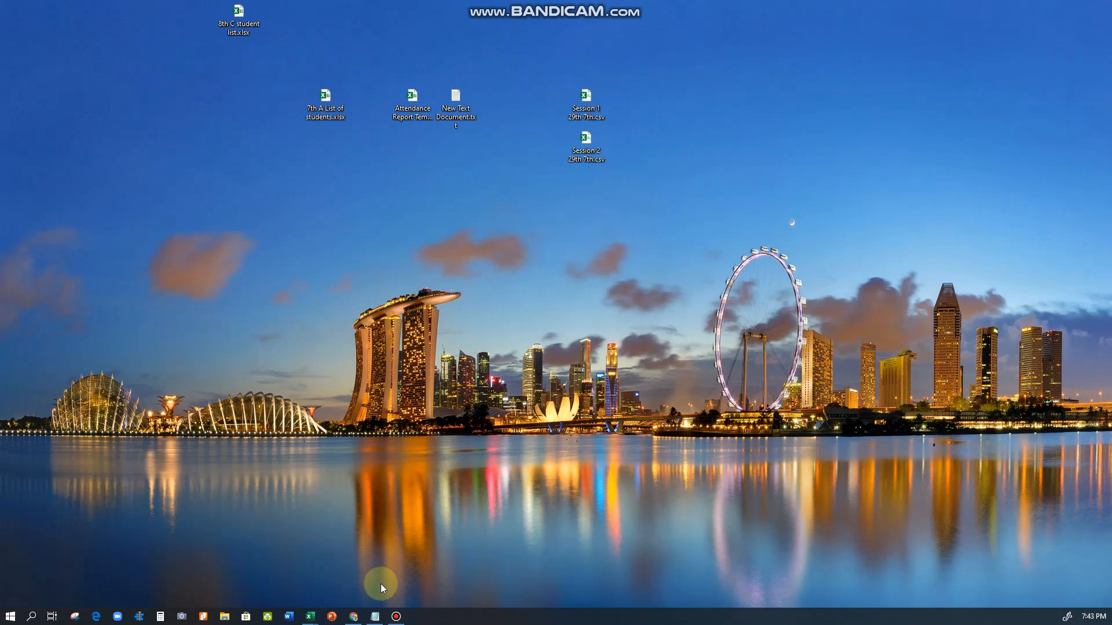
Open the marks distribution note in Notepad and review the marks allotted to quizzes and assignments
{"action": "left_click", "coordinate": [375, 617]}
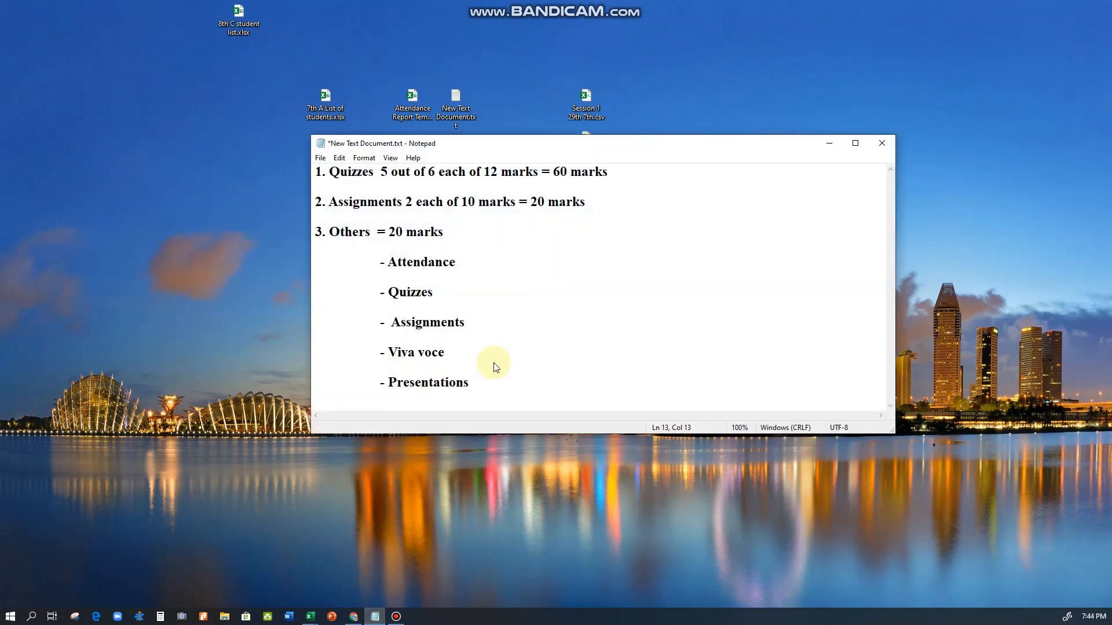
{"action": "left_click", "coordinate": [548, 144]}
{"action": "left_click_drag", "start_coordinate": [548, 144], "coordinate": [558, 165]}
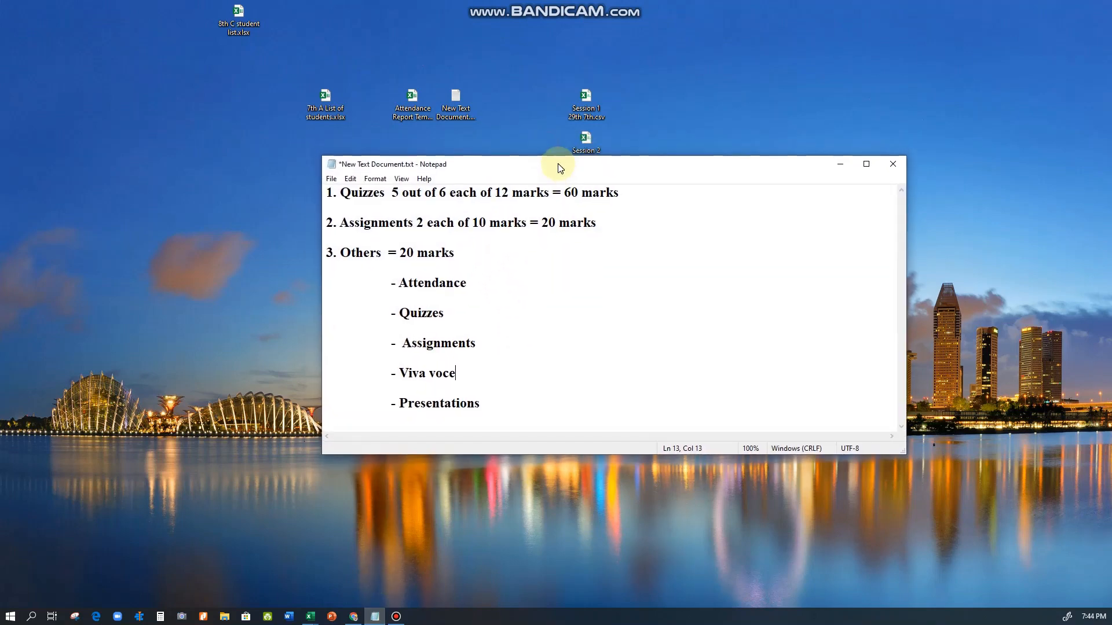
{"action": "left_click_drag", "start_coordinate": [484, 401], "coordinate": [450, 353]}
{"action": "left_click", "coordinate": [495, 406]}
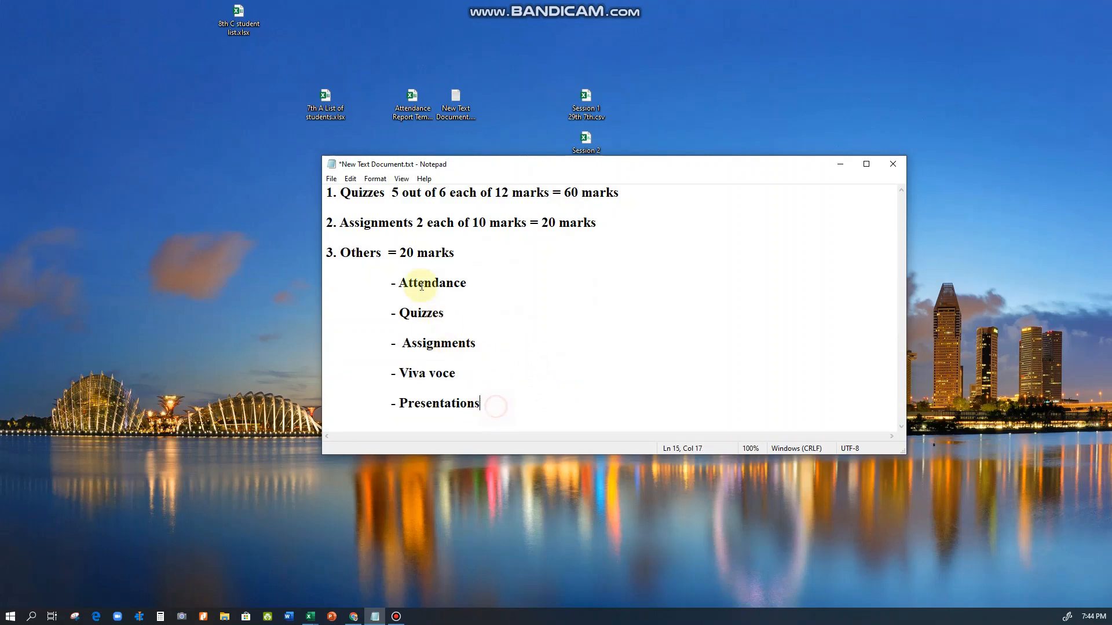
{"action": "left_click_drag", "start_coordinate": [342, 193], "coordinate": [477, 193]}
{"action": "left_click", "coordinate": [444, 193]}
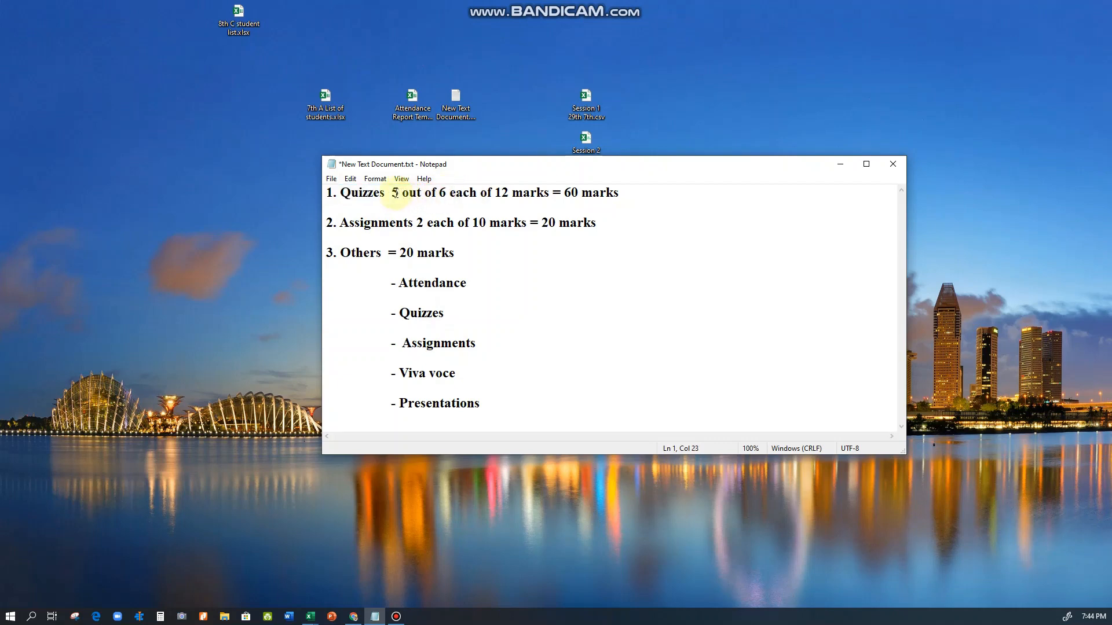
{"action": "double_click", "coordinate": [394, 192]}
{"action": "left_click", "coordinate": [394, 192]}
{"action": "left_click_drag", "start_coordinate": [394, 193], "coordinate": [554, 195]}
{"action": "left_click", "coordinate": [572, 194]}
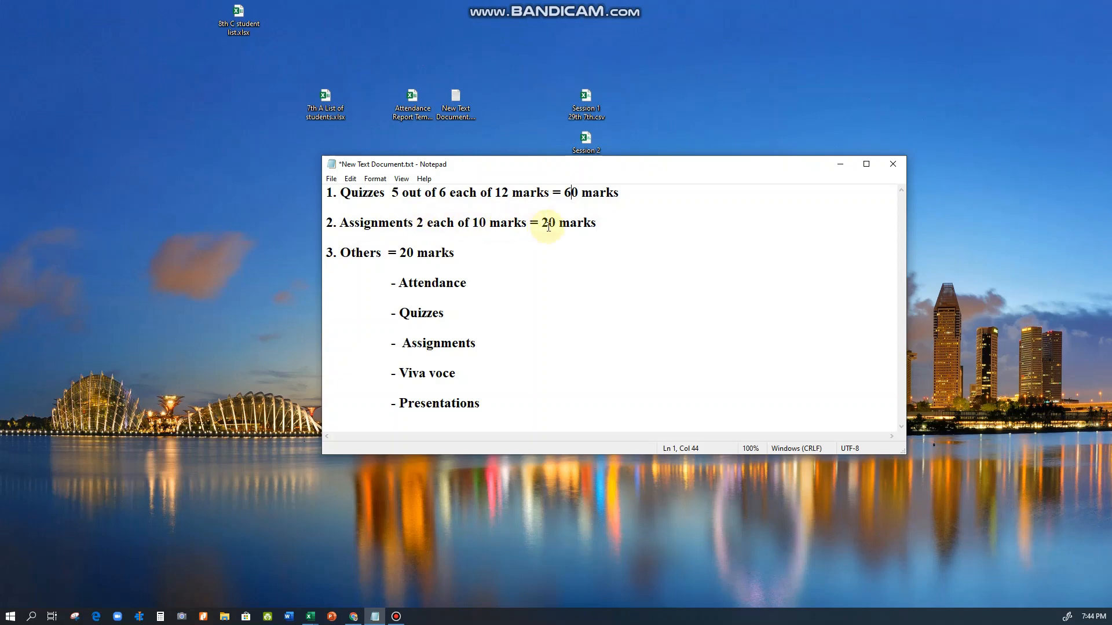
{"action": "left_click_drag", "start_coordinate": [544, 223], "coordinate": [596, 223]}
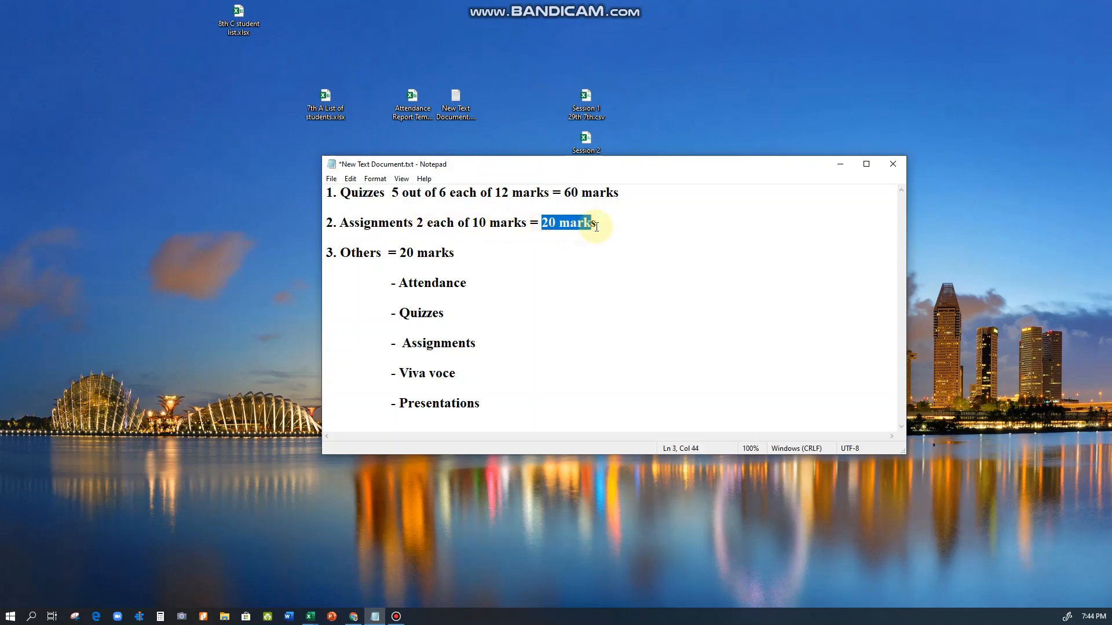
{"action": "left_click", "coordinate": [600, 226]}
Review the Others category and its listed components in the note, and minimise the note window
{"action": "left_click", "coordinate": [406, 259]}
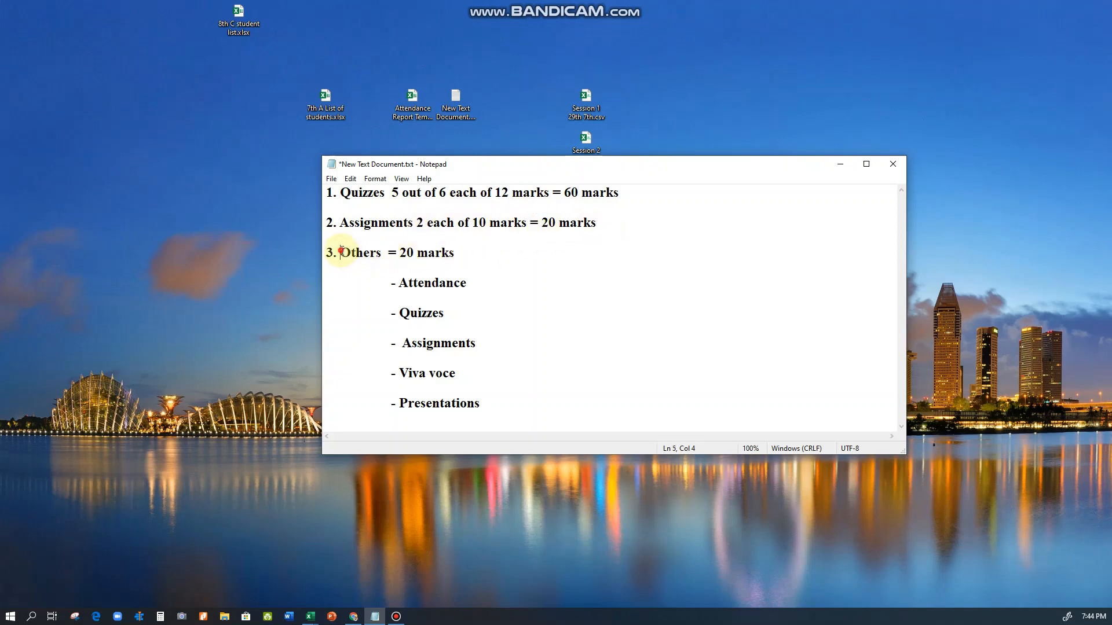
{"action": "left_click_drag", "start_coordinate": [341, 250], "coordinate": [381, 253]}
{"action": "left_click", "coordinate": [381, 257]}
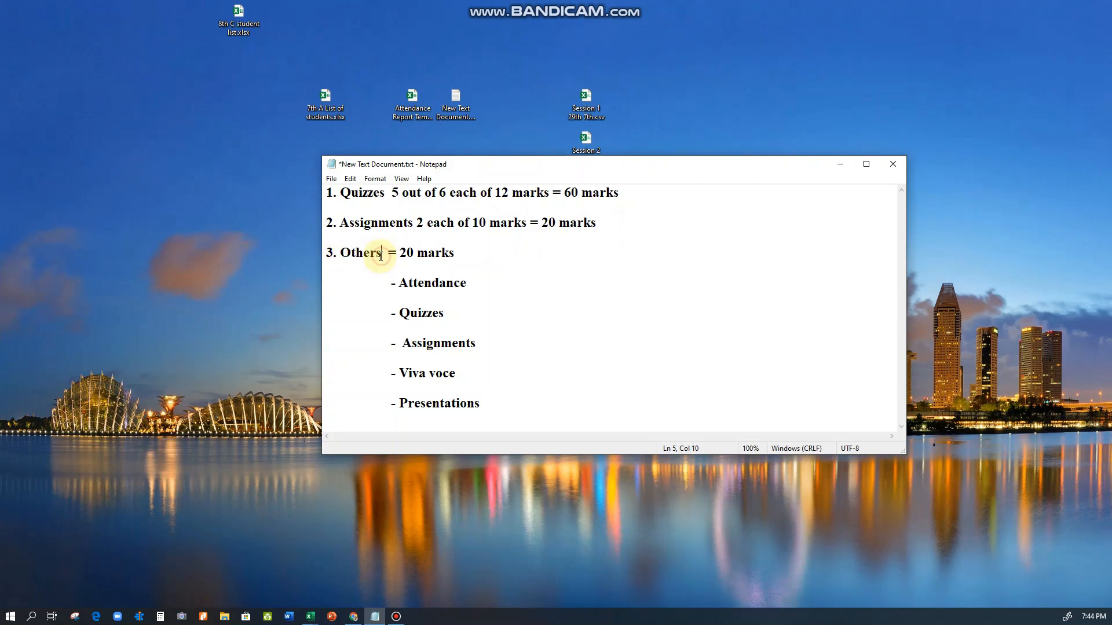
{"action": "left_click_drag", "start_coordinate": [400, 253], "coordinate": [468, 253]}
{"action": "left_click", "coordinate": [448, 253]}
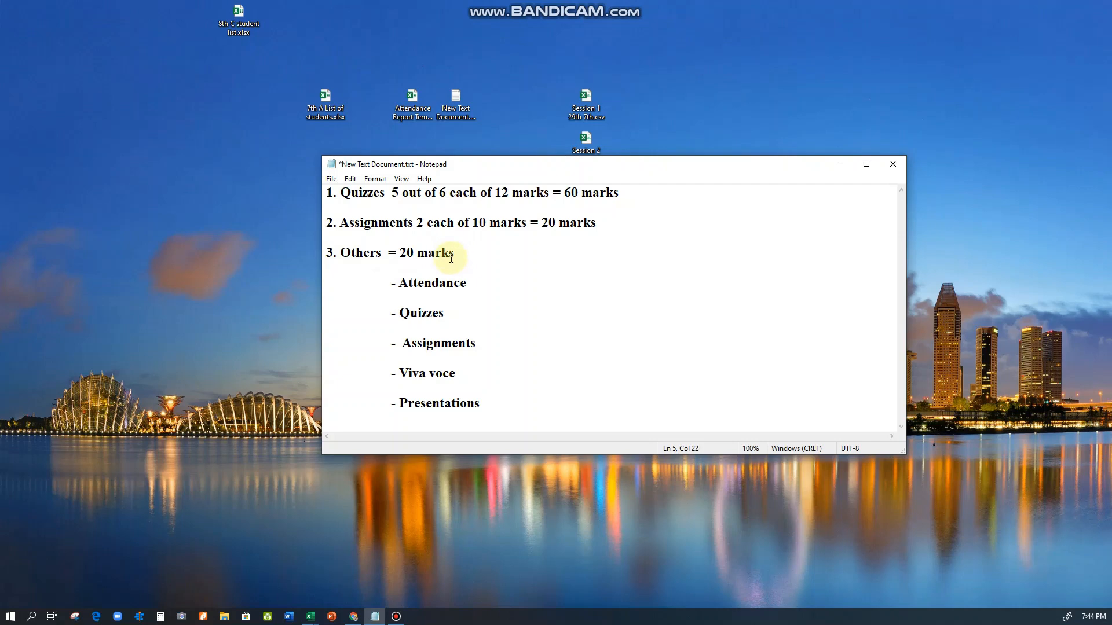
{"action": "left_click_drag", "start_coordinate": [400, 283], "coordinate": [489, 401]}
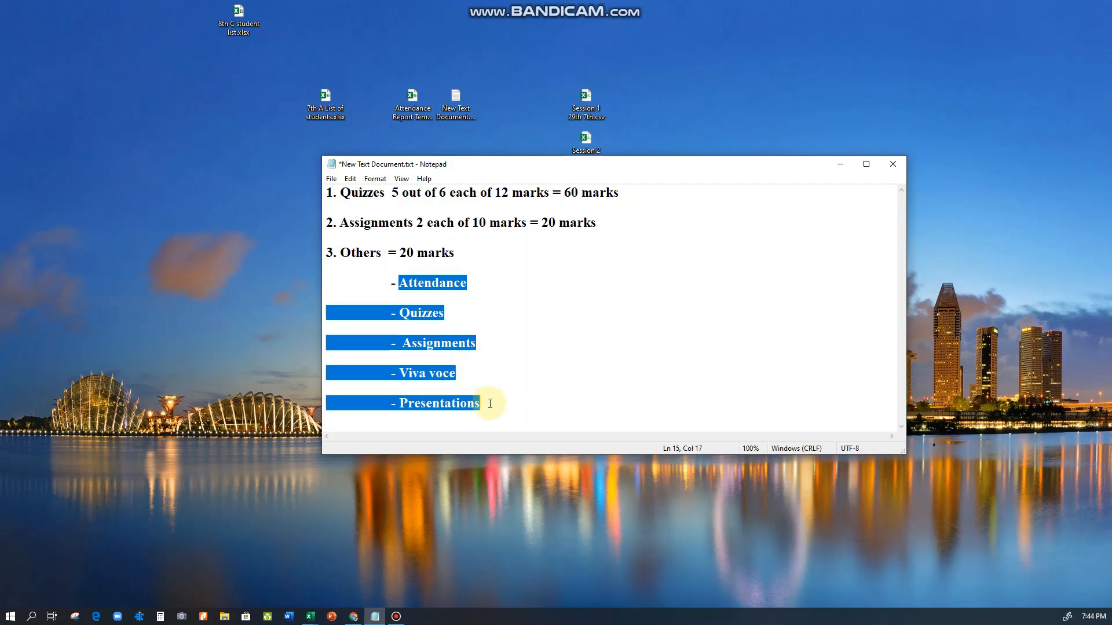
{"action": "left_click", "coordinate": [490, 401]}
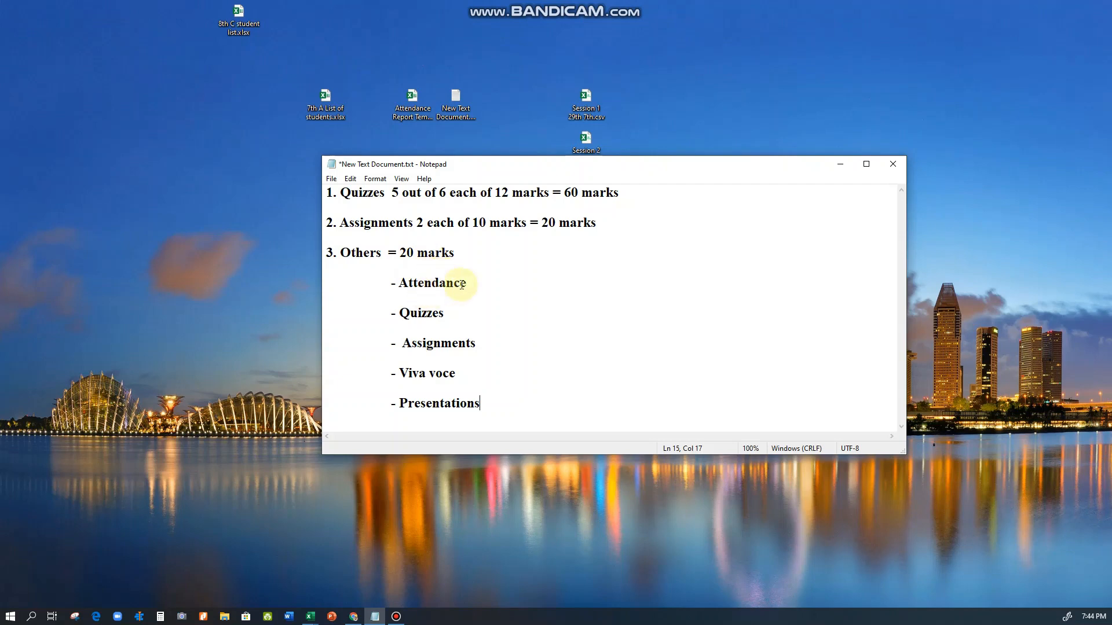
{"action": "left_click", "coordinate": [480, 283]}
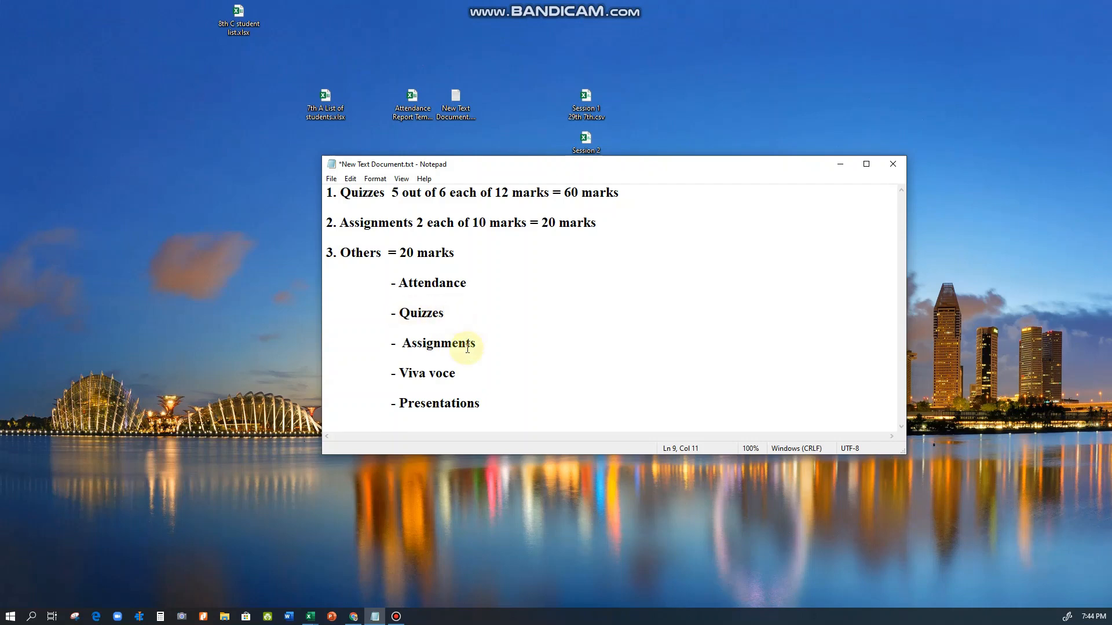
{"action": "left_click", "coordinate": [487, 343]}
{"action": "left_click", "coordinate": [455, 378]}
{"action": "left_click", "coordinate": [486, 403]}
{"action": "left_click", "coordinate": [472, 283]}
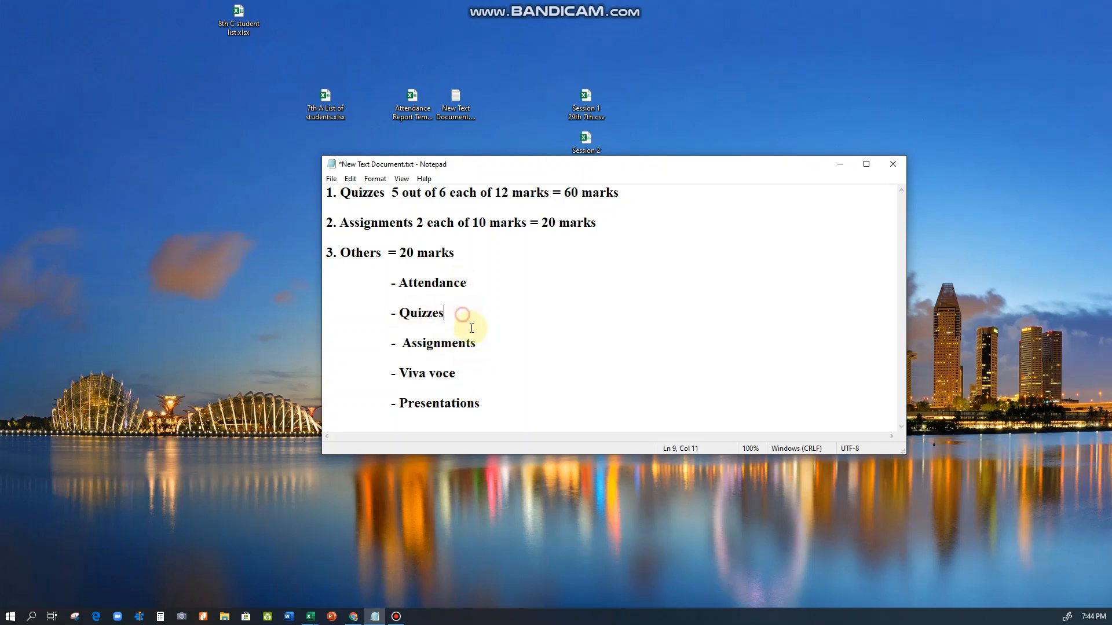
{"action": "left_click", "coordinate": [475, 342]}
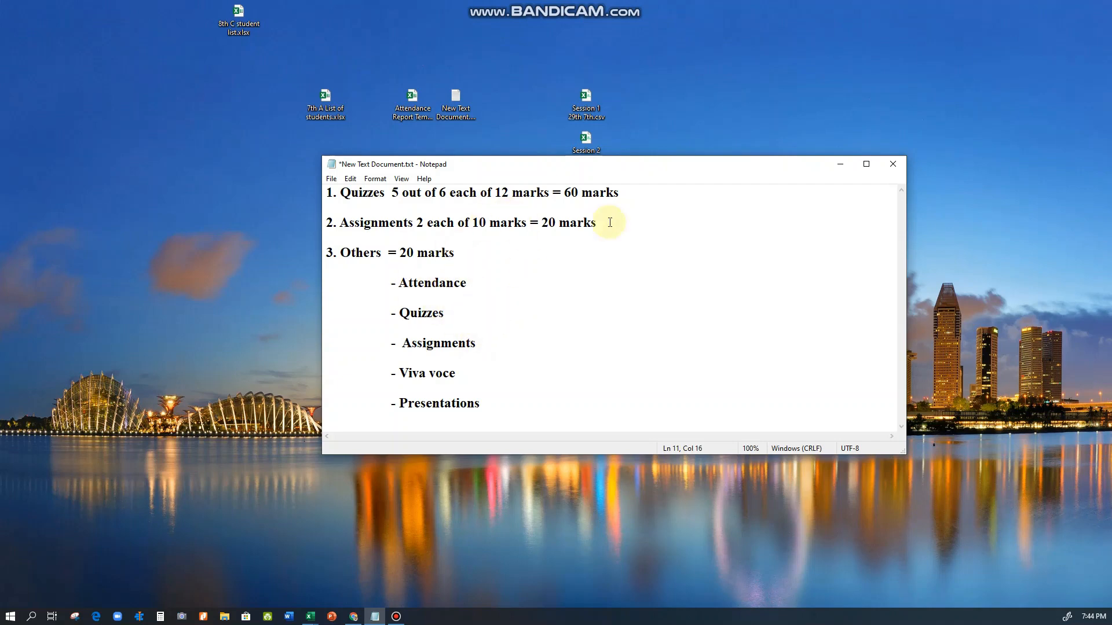
{"action": "left_click", "coordinate": [844, 166]}
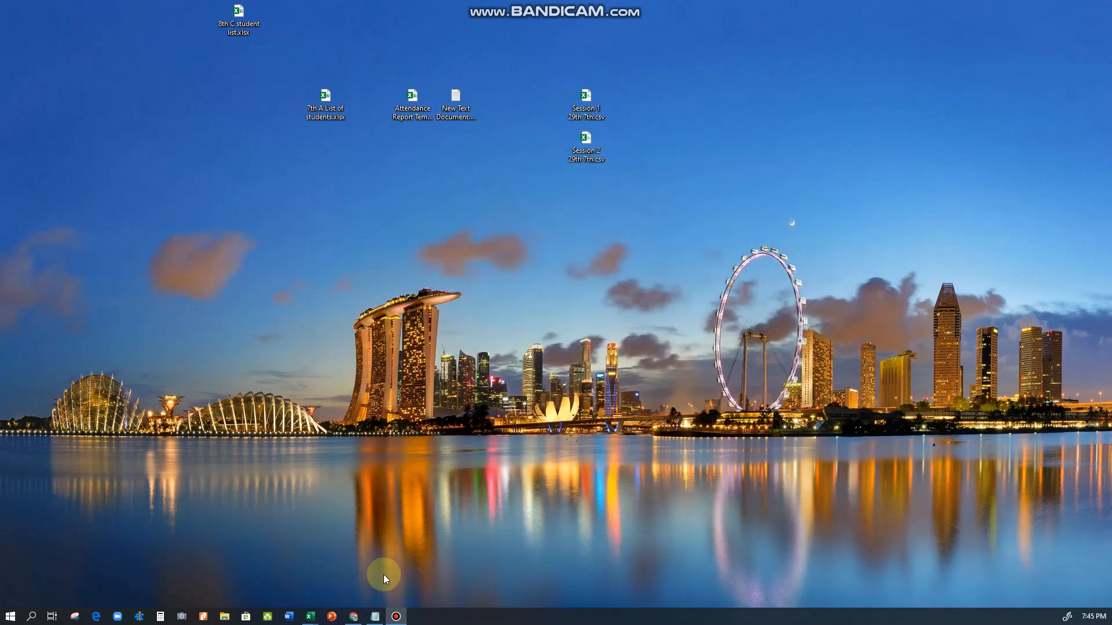
Switch to Chrome, open the Pharmacy Practice-VA (Clinical Pharmacy) course from the site home page, and look over its weekly sections
{"action": "left_click", "coordinate": [355, 618]}
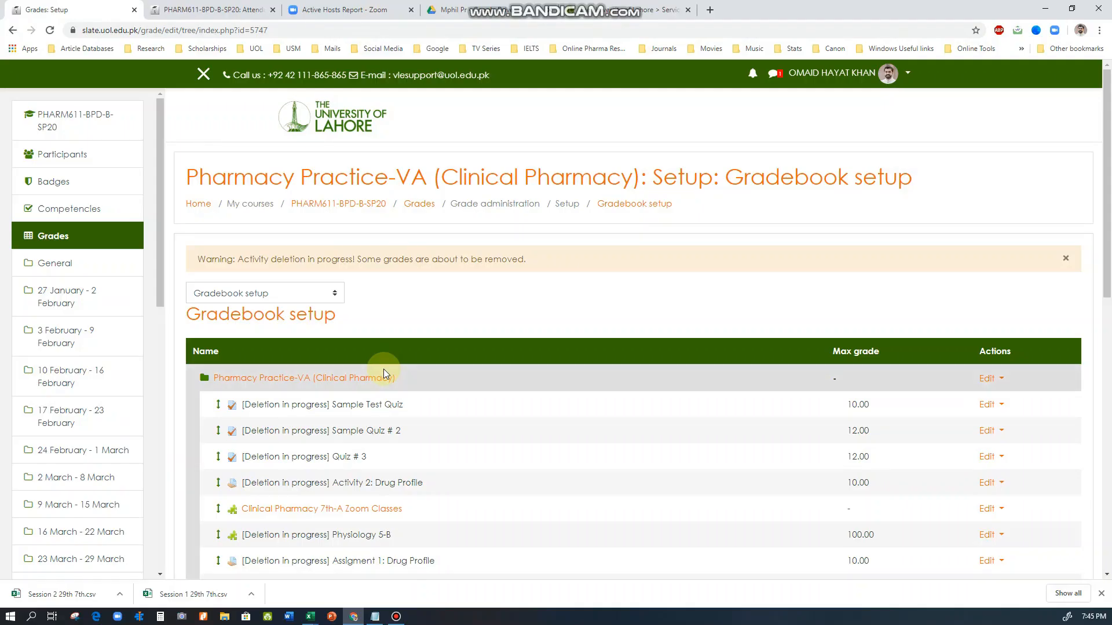
{"action": "left_click", "coordinate": [198, 204]}
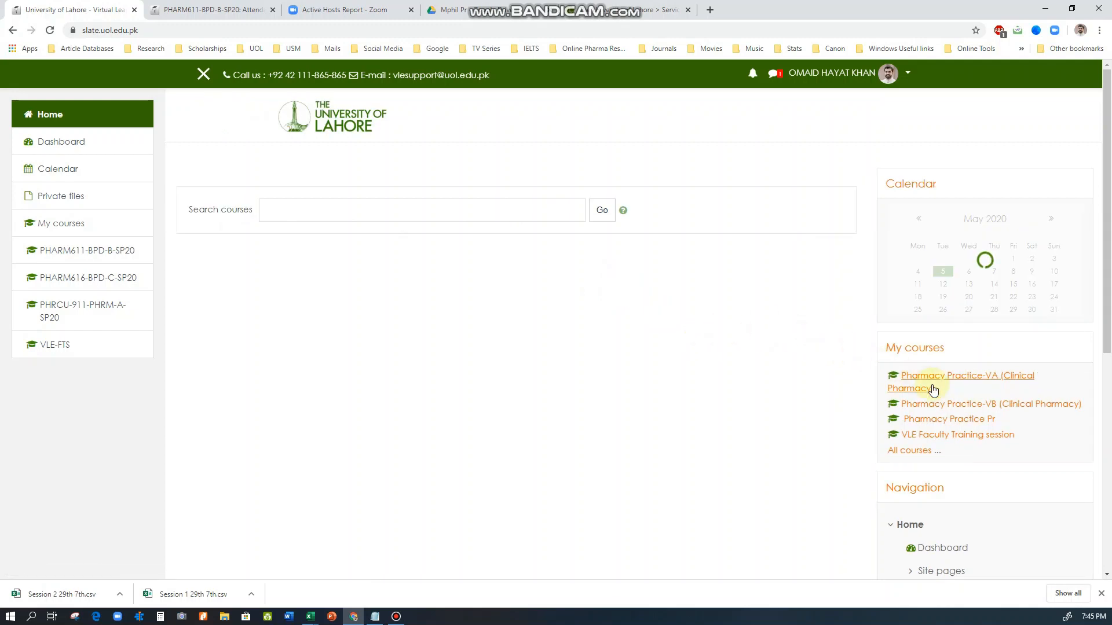
{"action": "left_click", "coordinate": [939, 383]}
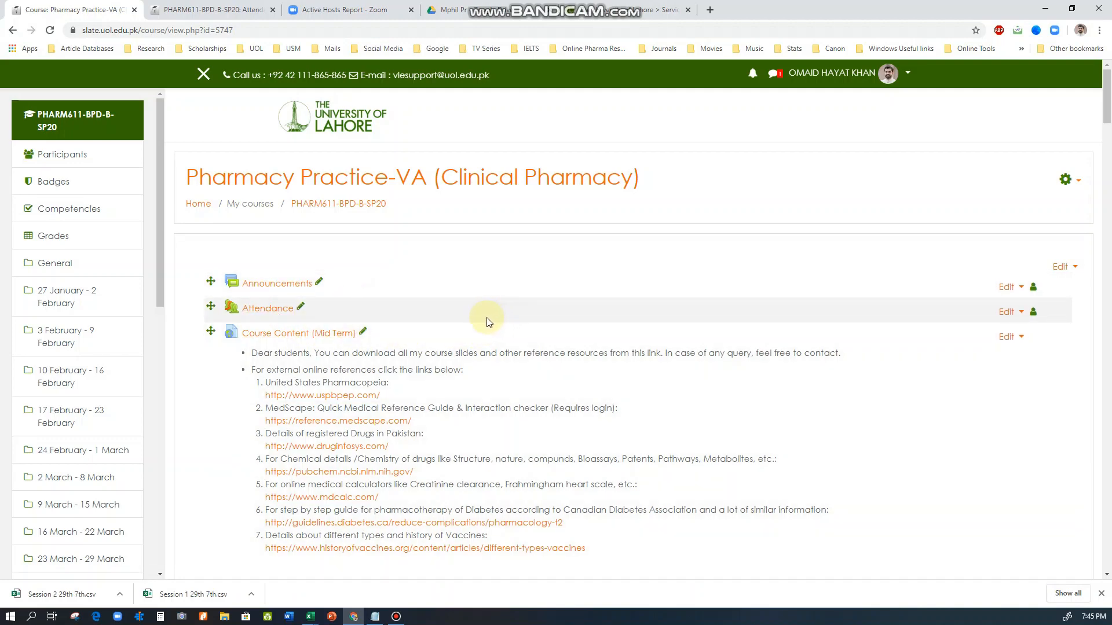
{"action": "scroll", "coordinate": [374, 335], "scroll_direction": "down", "scroll_amount": 15}
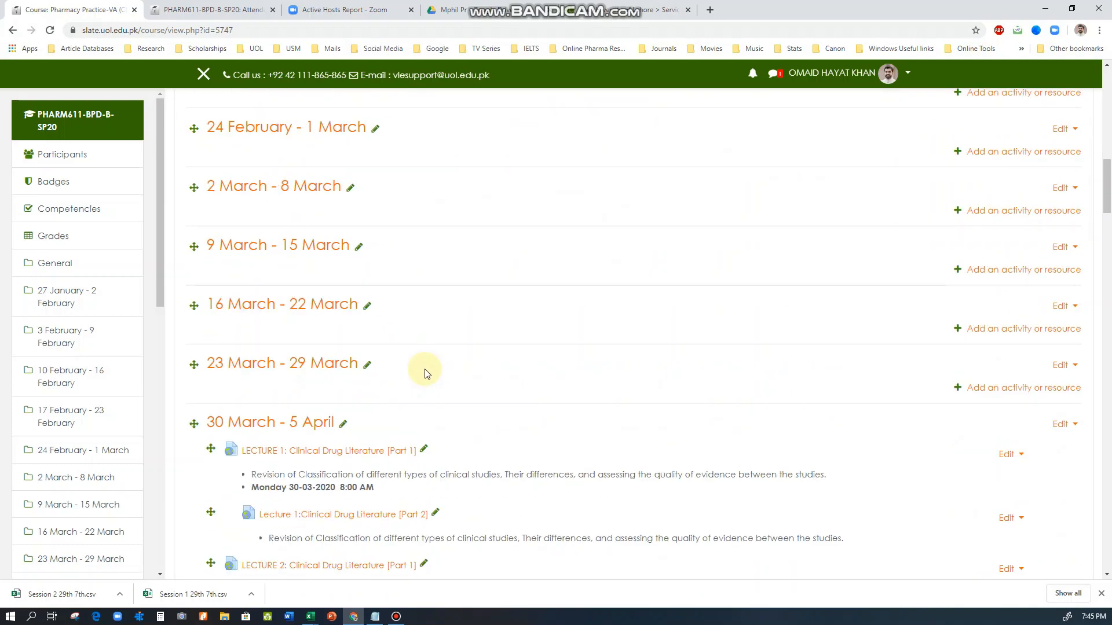
{"action": "scroll", "coordinate": [424, 373], "scroll_direction": "up", "scroll_amount": 15}
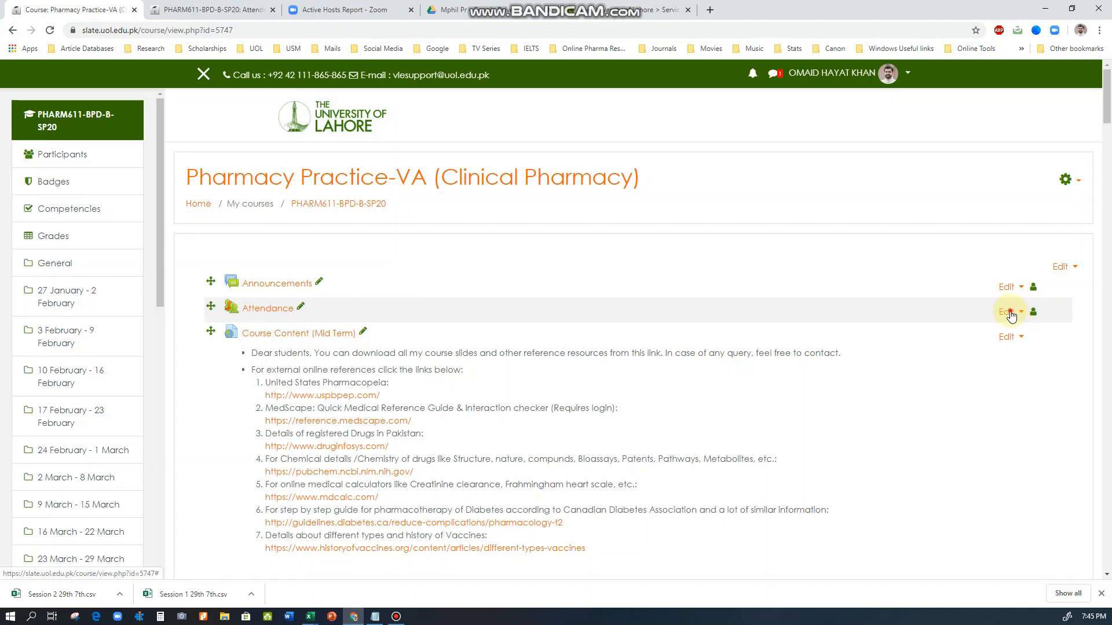
Open the settings of the course's Attendance activity and expand its Grade section
{"action": "left_click", "coordinate": [1011, 314]}
{"action": "left_click", "coordinate": [983, 328]}
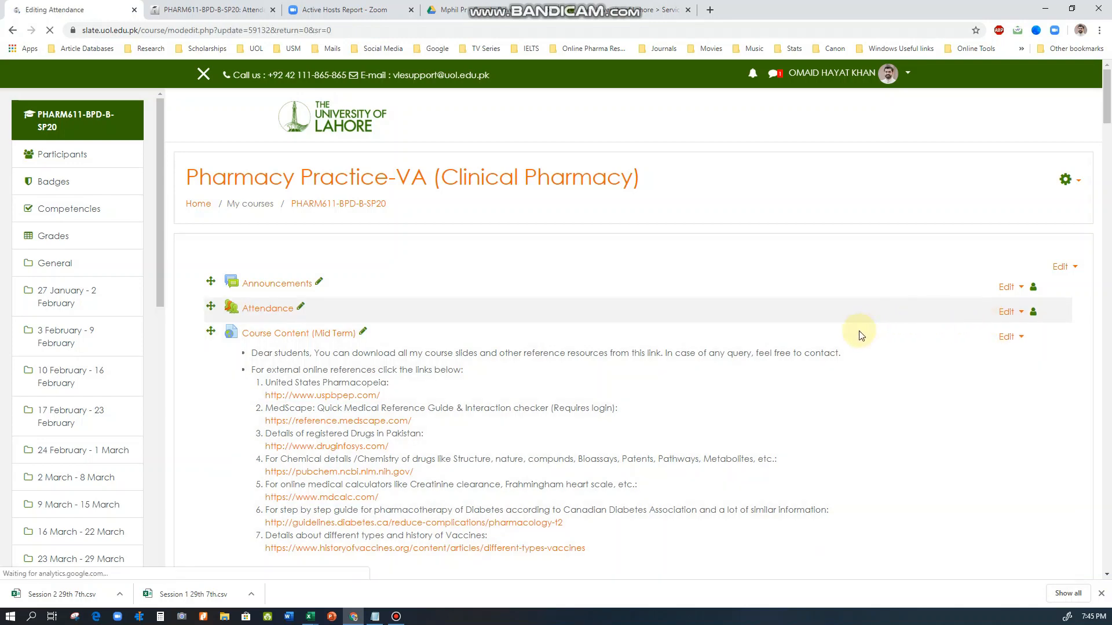
{"action": "scroll", "coordinate": [330, 395], "scroll_direction": "down", "scroll_amount": 4}
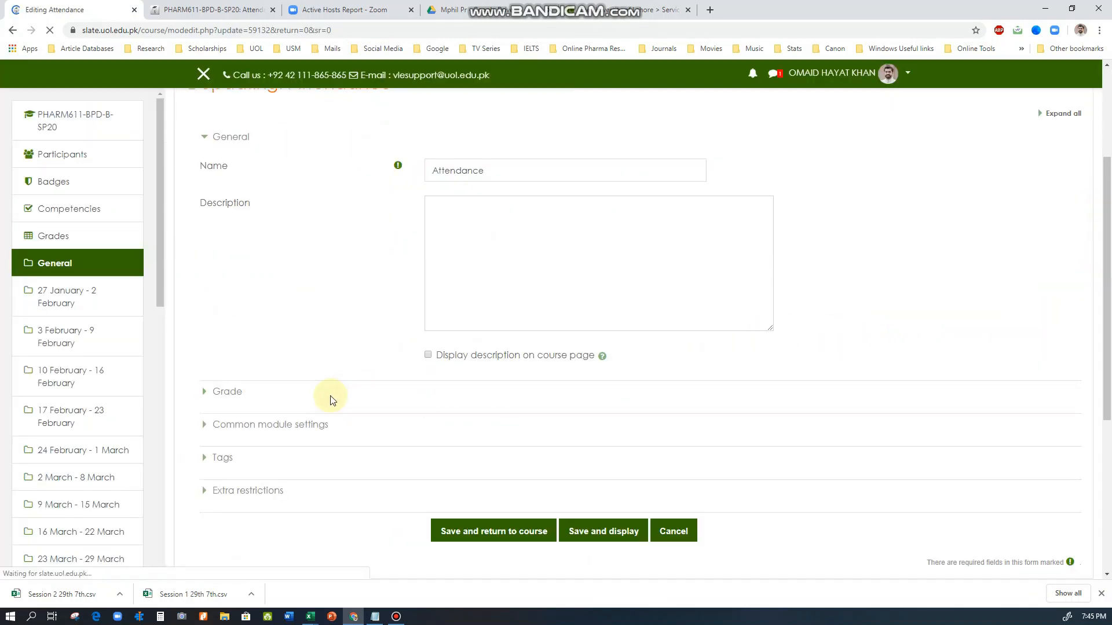
{"action": "left_click", "coordinate": [222, 370]}
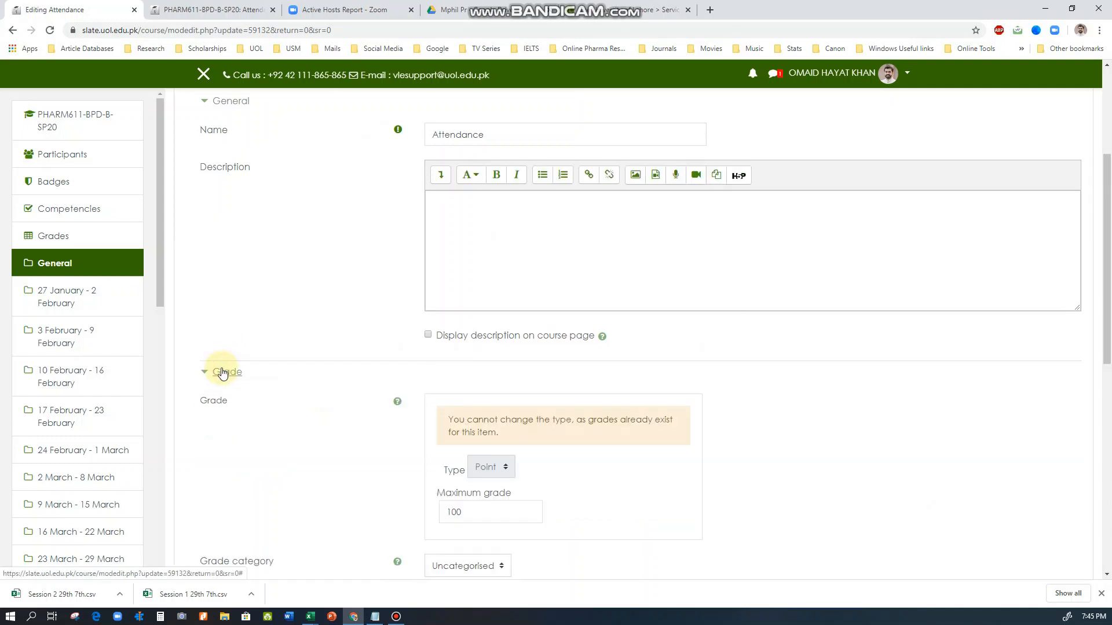
{"action": "scroll", "coordinate": [335, 365], "scroll_direction": "down", "scroll_amount": 4}
{"action": "scroll", "coordinate": [354, 343], "scroll_direction": "down", "scroll_amount": 1}
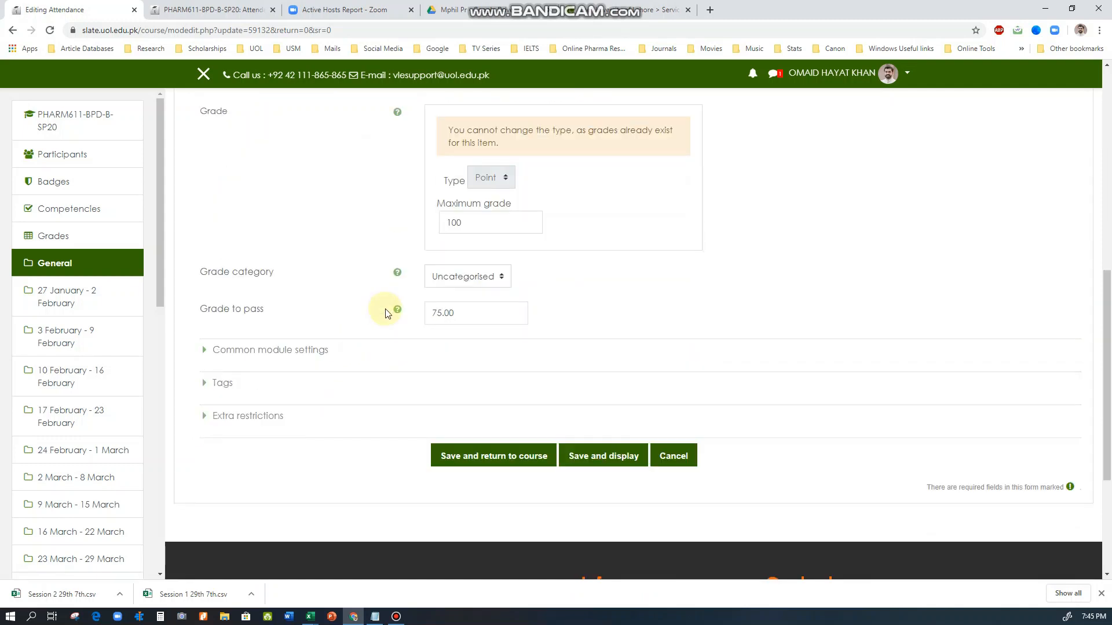
Check the maximum grade of the Attendance activity and set its grade to pass to 75
{"action": "double_click", "coordinate": [471, 224]}
{"action": "left_click", "coordinate": [466, 224]}
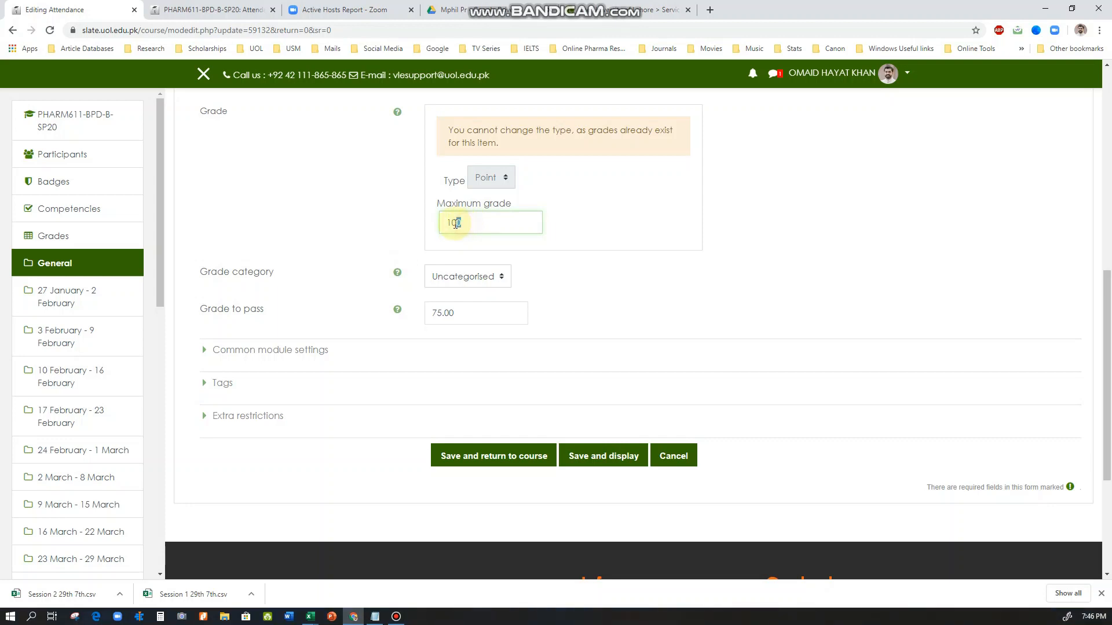
{"action": "left_click_drag", "start_coordinate": [460, 222], "coordinate": [473, 219]}
{"action": "left_click_drag", "start_coordinate": [458, 313], "coordinate": [419, 310]}
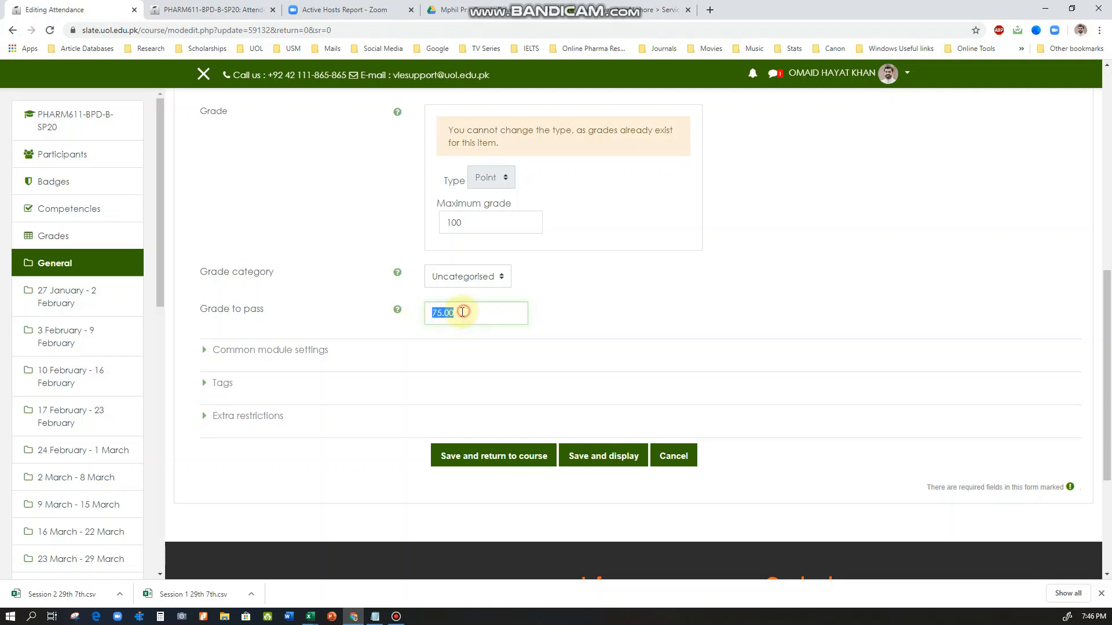
{"action": "left_click", "coordinate": [437, 314]}
{"action": "left_click_drag", "start_coordinate": [464, 315], "coordinate": [430, 315]}
{"action": "left_click", "coordinate": [455, 313]}
{"action": "type", "text": "1"}
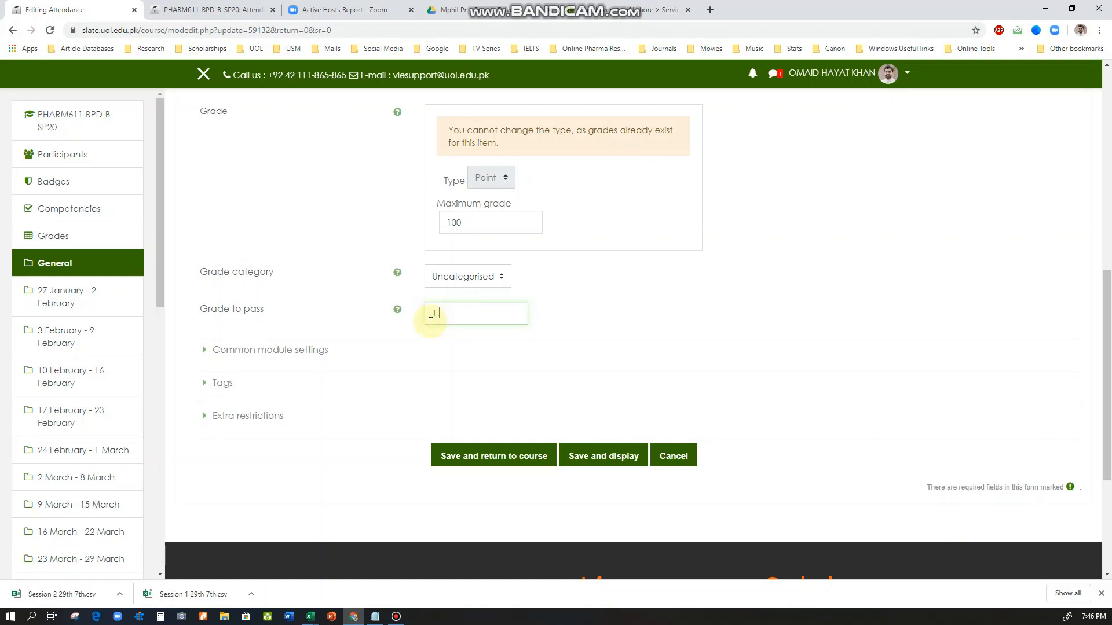
{"action": "left_click_drag", "start_coordinate": [460, 313], "coordinate": [427, 316]}
Check the grade category options, save the Attendance settings and return to the course page
{"action": "left_click_drag", "start_coordinate": [207, 272], "coordinate": [283, 276]}
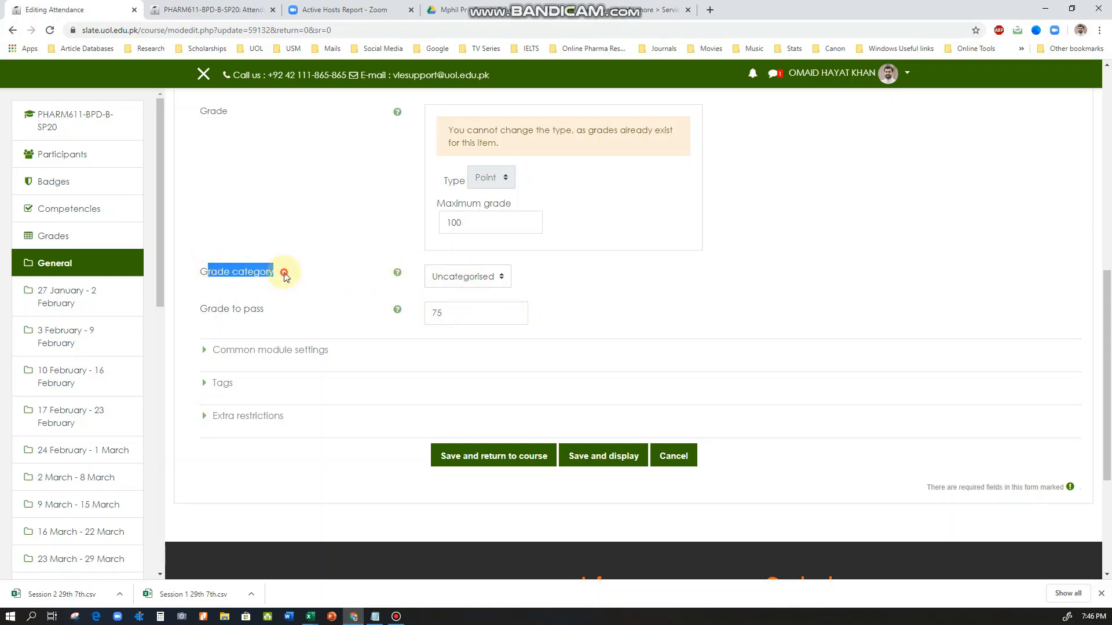
{"action": "left_click", "coordinate": [474, 277]}
{"action": "left_click", "coordinate": [474, 277]}
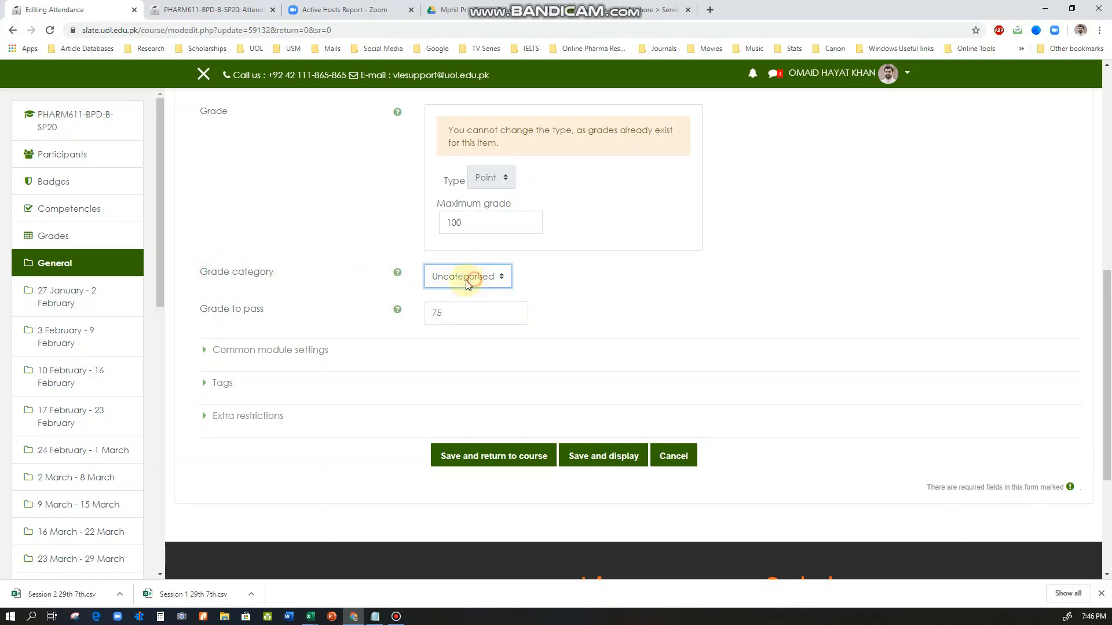
{"action": "left_click", "coordinate": [462, 467]}
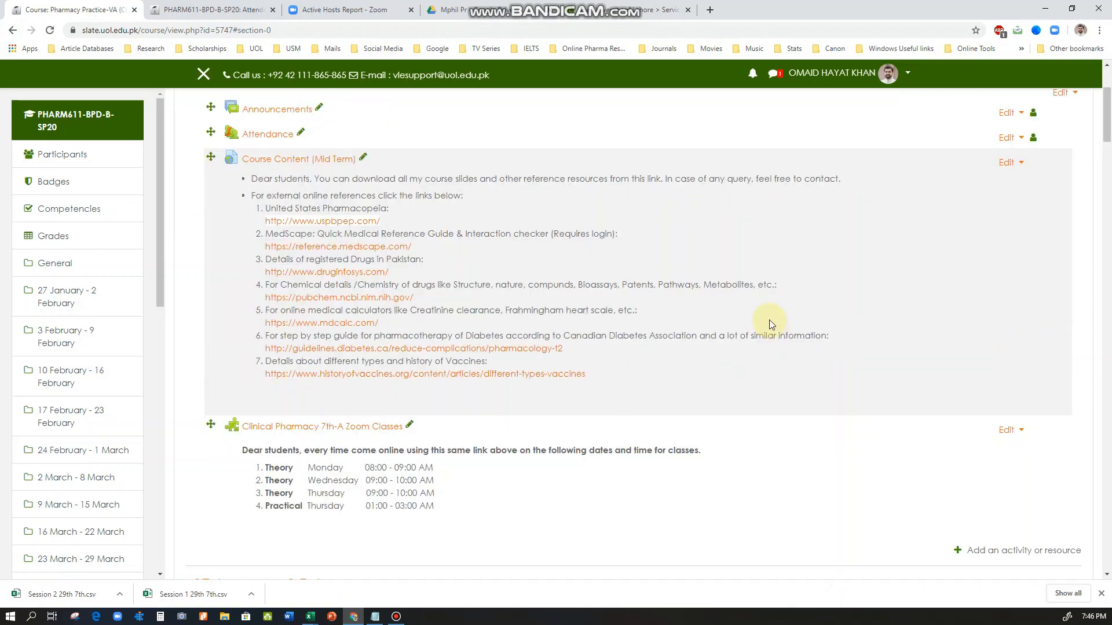
Open the course's gradebook setup and look over its list of grade items
{"action": "scroll", "coordinate": [718, 343], "scroll_direction": "up", "scroll_amount": 2}
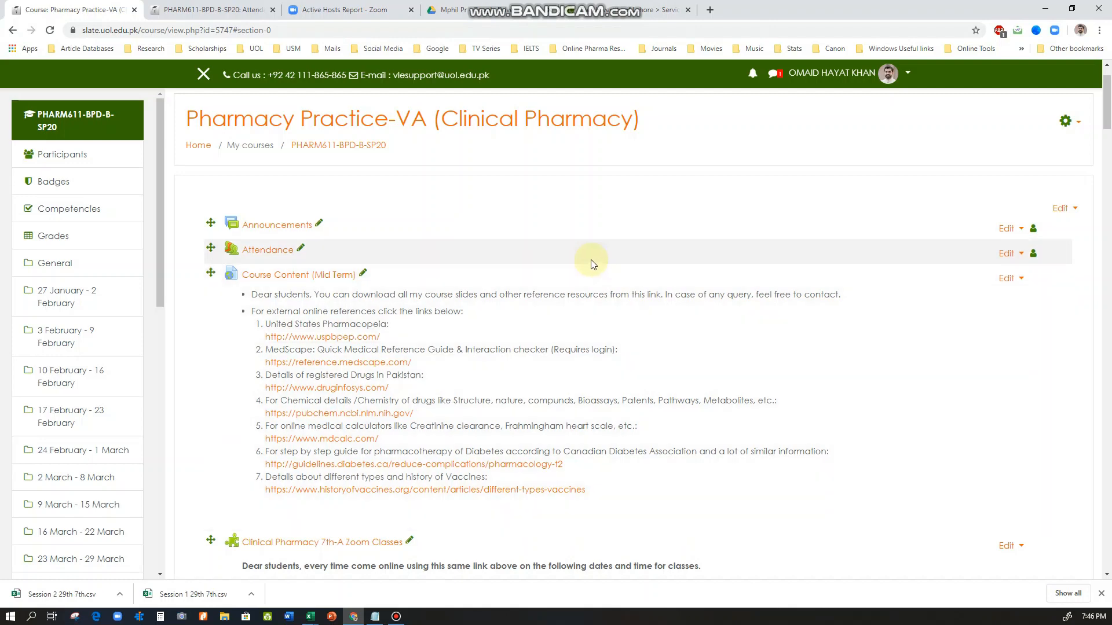
{"action": "scroll", "coordinate": [579, 273], "scroll_direction": "up", "scroll_amount": 1}
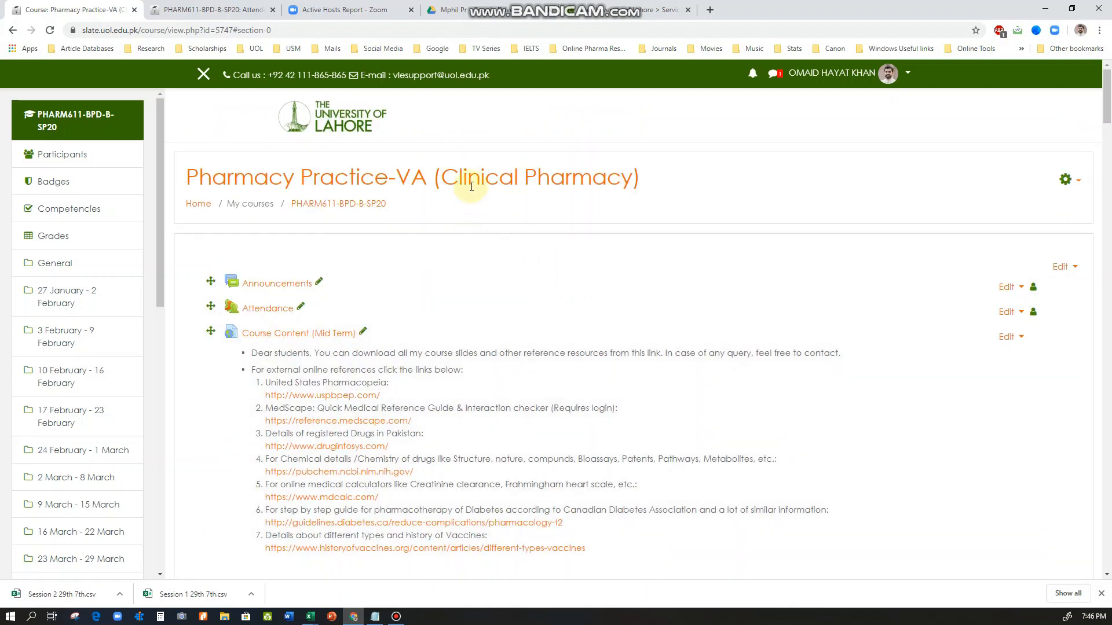
{"action": "left_click", "coordinate": [1066, 179]}
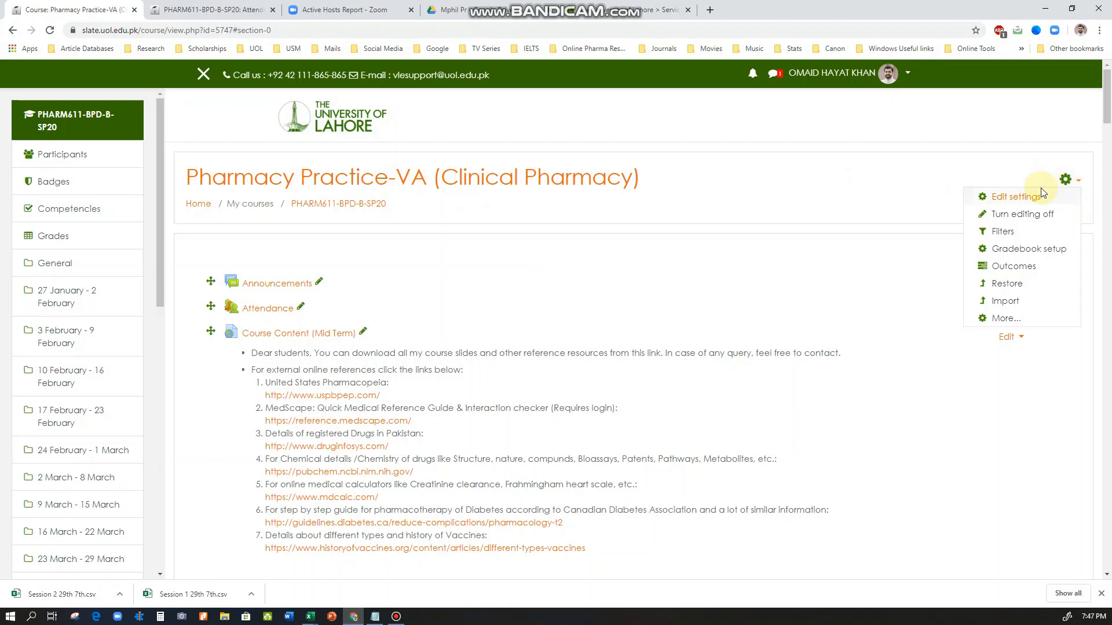
{"action": "left_click", "coordinate": [1018, 253]}
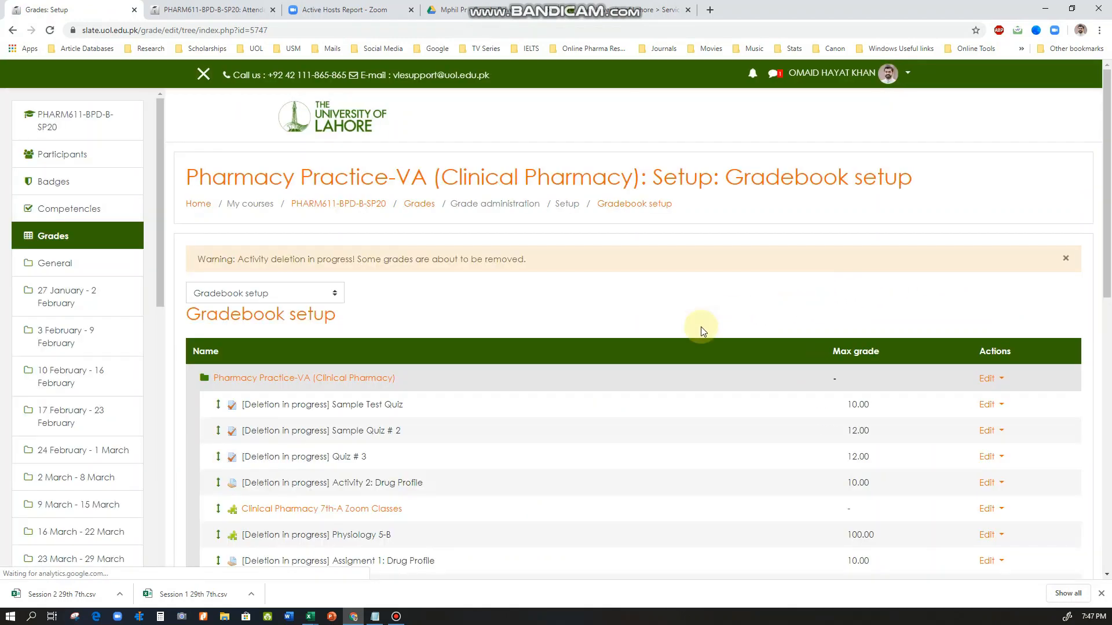
{"action": "scroll", "coordinate": [539, 356], "scroll_direction": "down", "scroll_amount": 2}
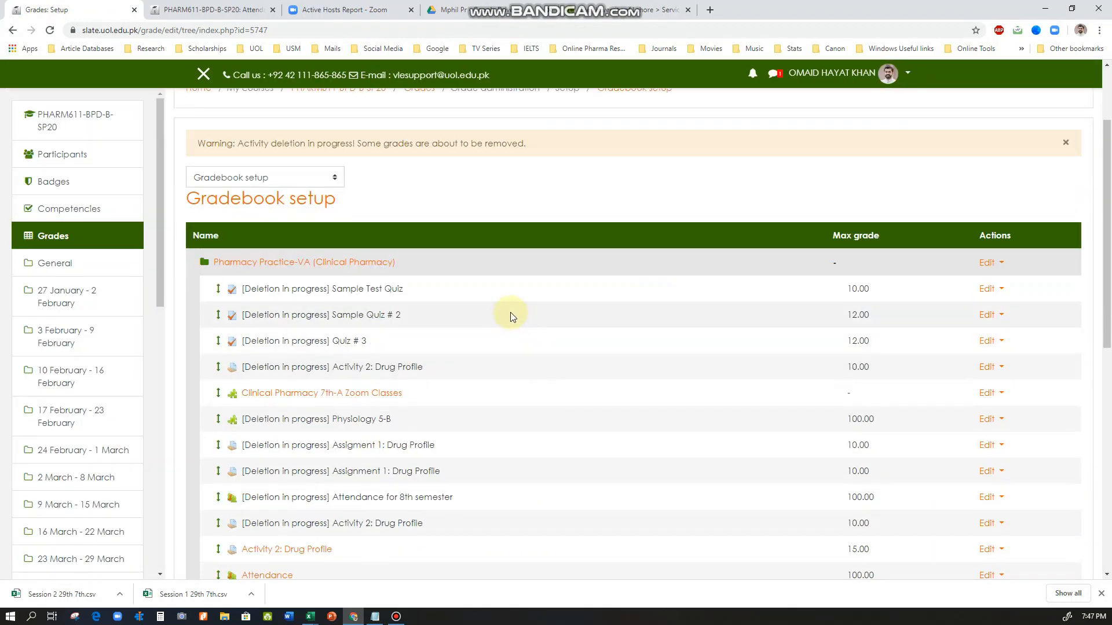
Examine the gradebook setup's list of grade items, including the entries marked as deletion in progress
{"action": "scroll", "coordinate": [509, 312], "scroll_direction": "down", "scroll_amount": 2}
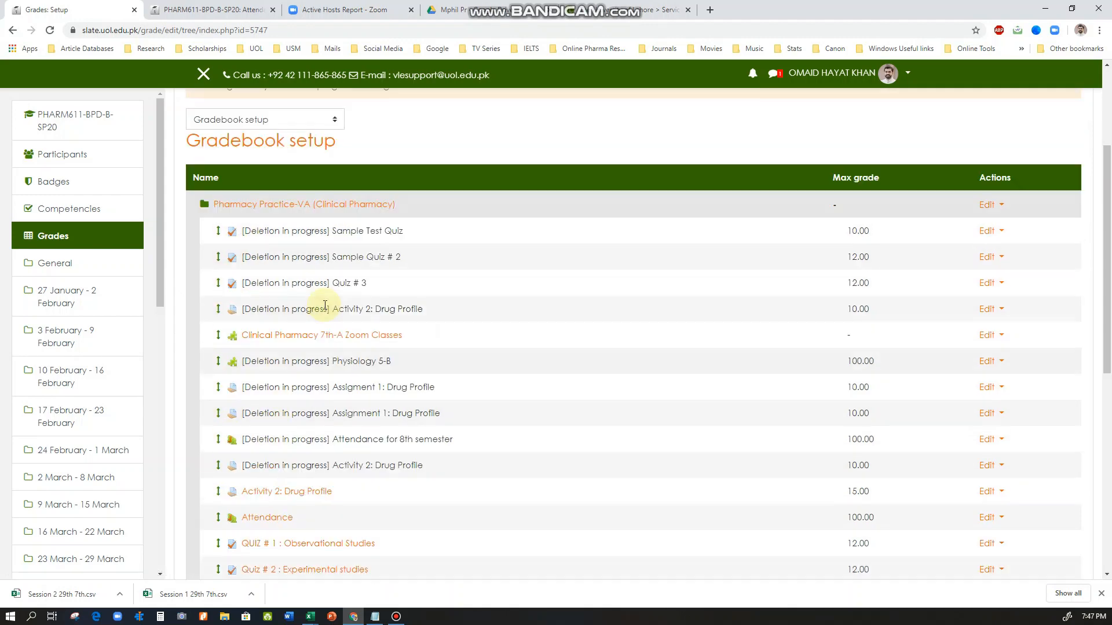
{"action": "scroll", "coordinate": [310, 322], "scroll_direction": "up", "scroll_amount": 1}
{"action": "scroll", "coordinate": [334, 392], "scroll_direction": "down", "scroll_amount": 1}
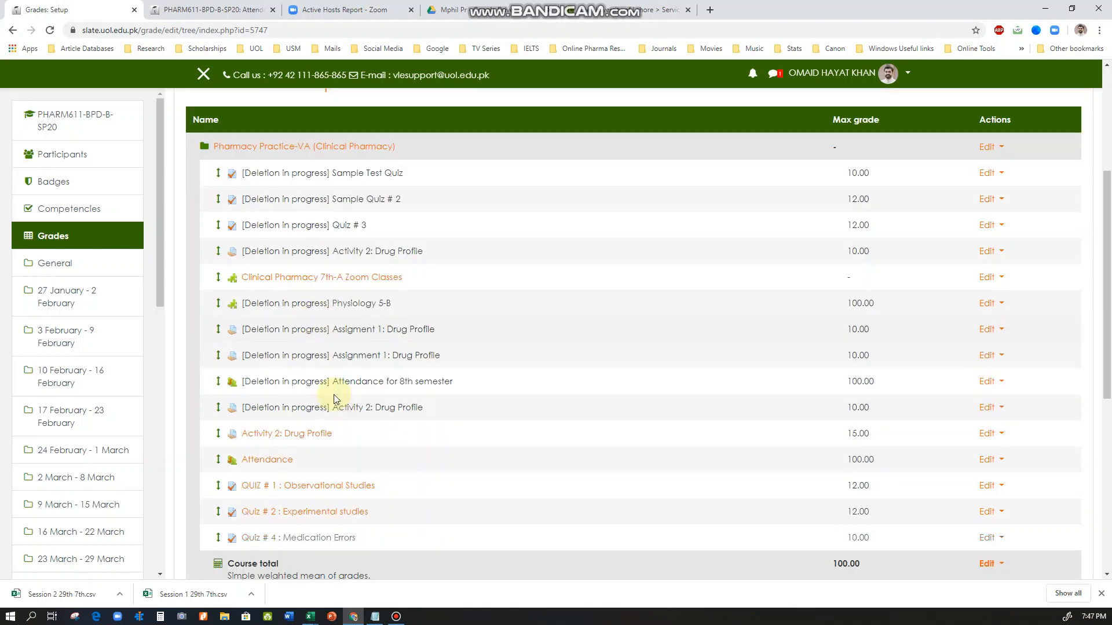
{"action": "scroll", "coordinate": [330, 400], "scroll_direction": "down", "scroll_amount": 1}
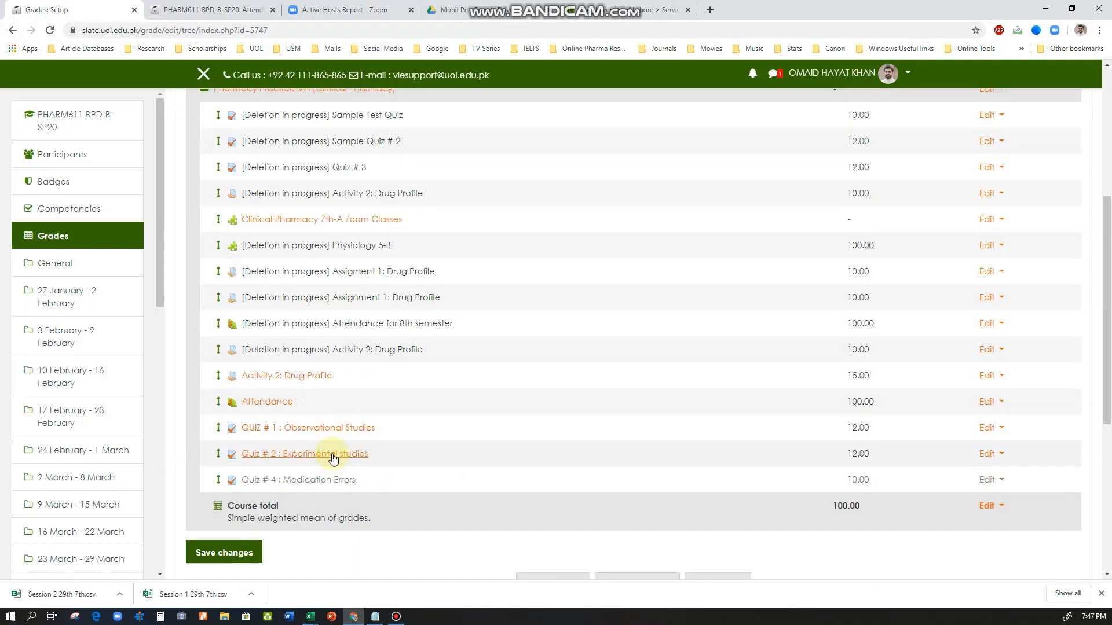
{"action": "scroll", "coordinate": [330, 454], "scroll_direction": "up", "scroll_amount": 4}
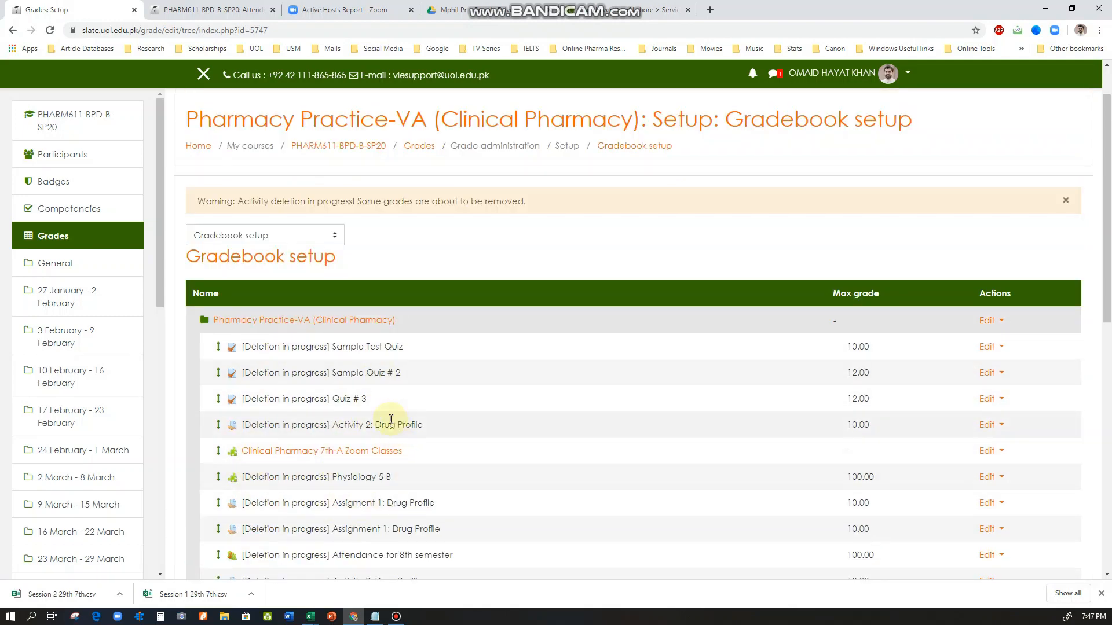
{"action": "scroll", "coordinate": [351, 404], "scroll_direction": "up", "scroll_amount": 2}
{"action": "scroll", "coordinate": [351, 404], "scroll_direction": "down", "scroll_amount": 3}
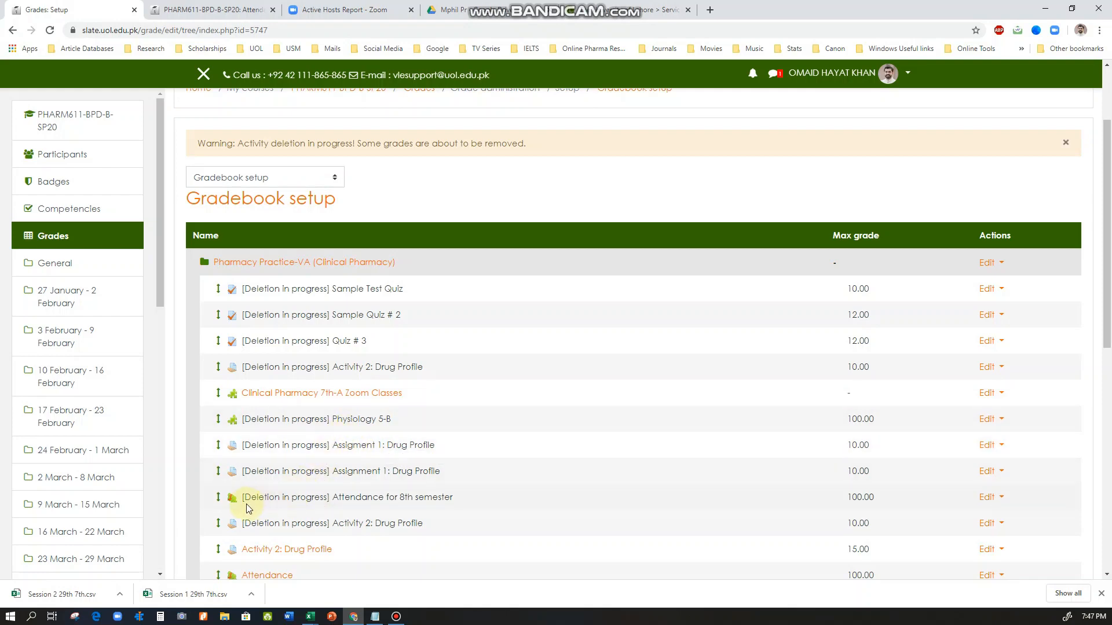
{"action": "scroll", "coordinate": [311, 496], "scroll_direction": "down", "scroll_amount": 1}
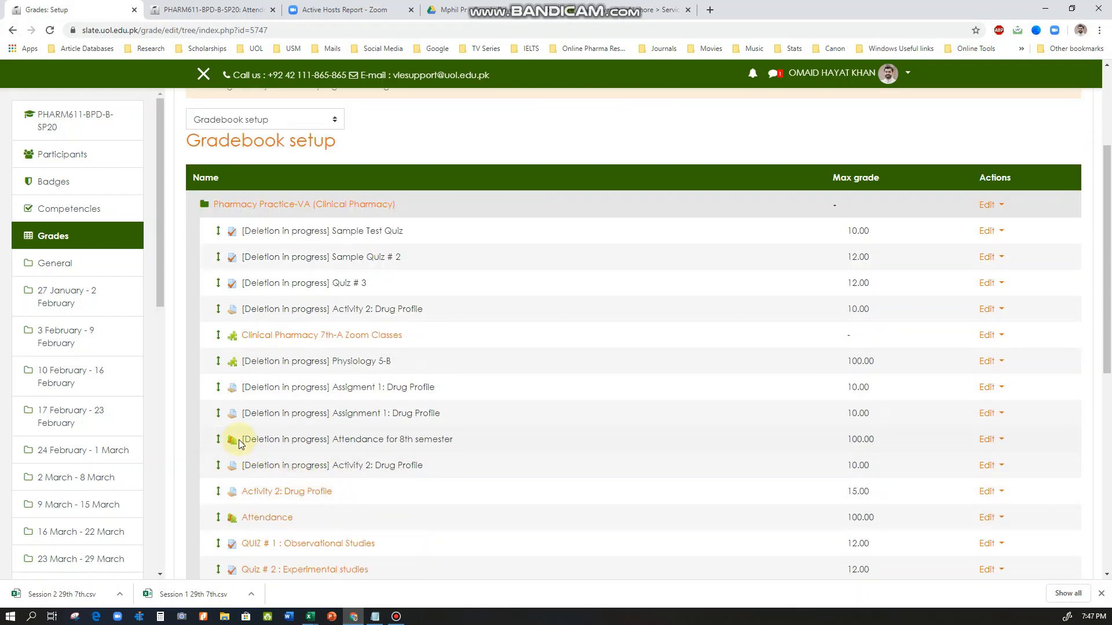
{"action": "left_click_drag", "start_coordinate": [238, 440], "coordinate": [328, 440]}
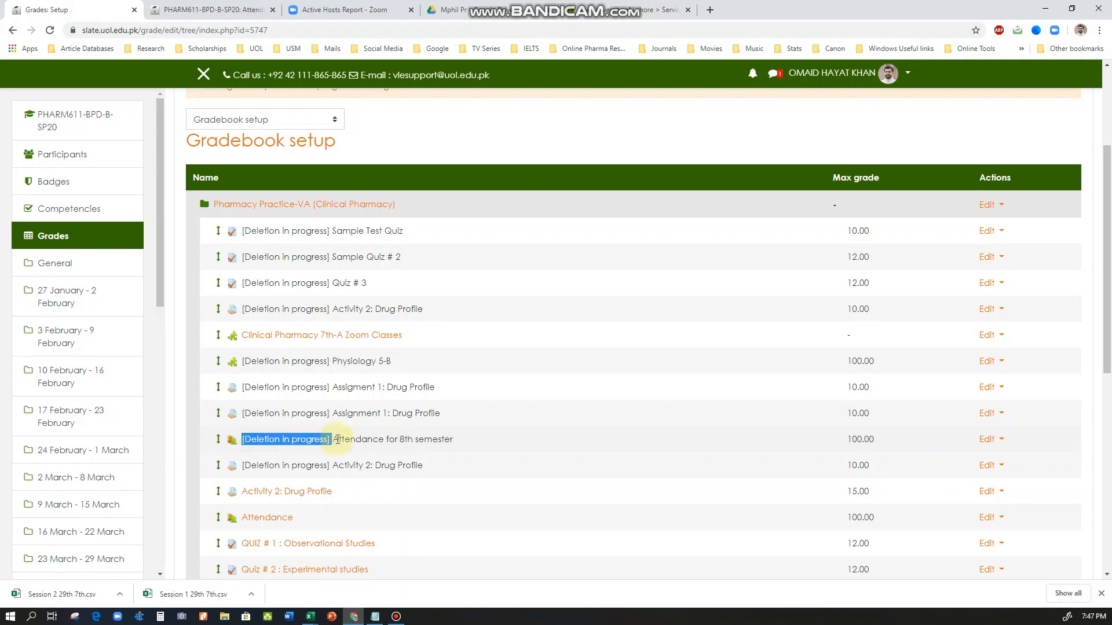
{"action": "left_click", "coordinate": [336, 440]}
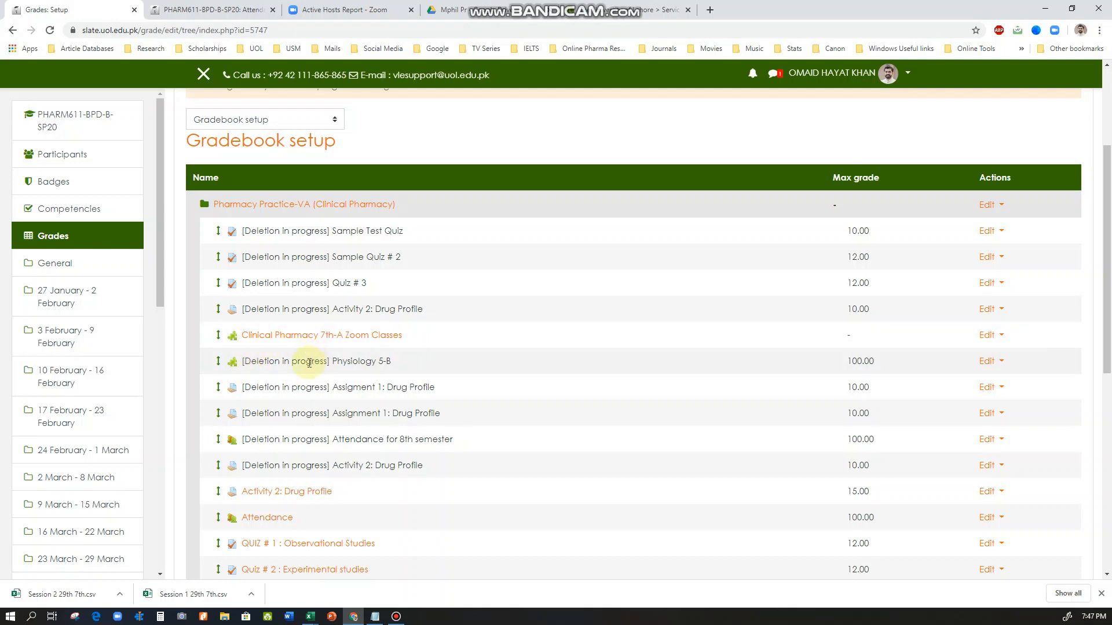
{"action": "scroll", "coordinate": [293, 374], "scroll_direction": "up", "scroll_amount": 2}
Start a new grade category in the gradebook setup and name it Attendance
{"action": "scroll", "coordinate": [298, 415], "scroll_direction": "down", "scroll_amount": 5}
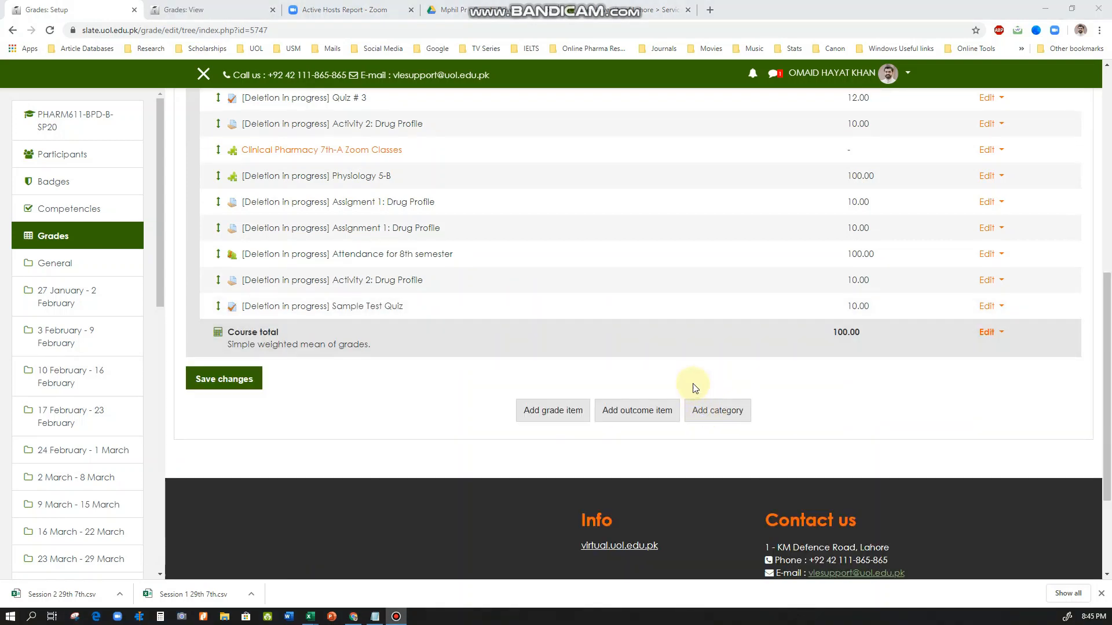
{"action": "left_click", "coordinate": [717, 411]}
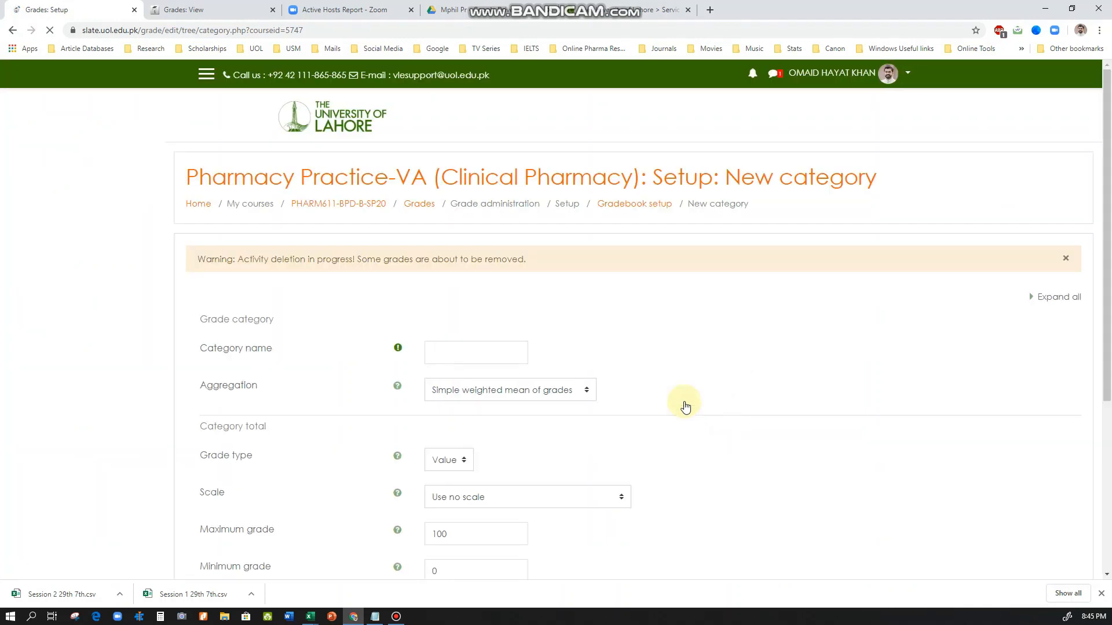
{"action": "left_click", "coordinate": [457, 357]}
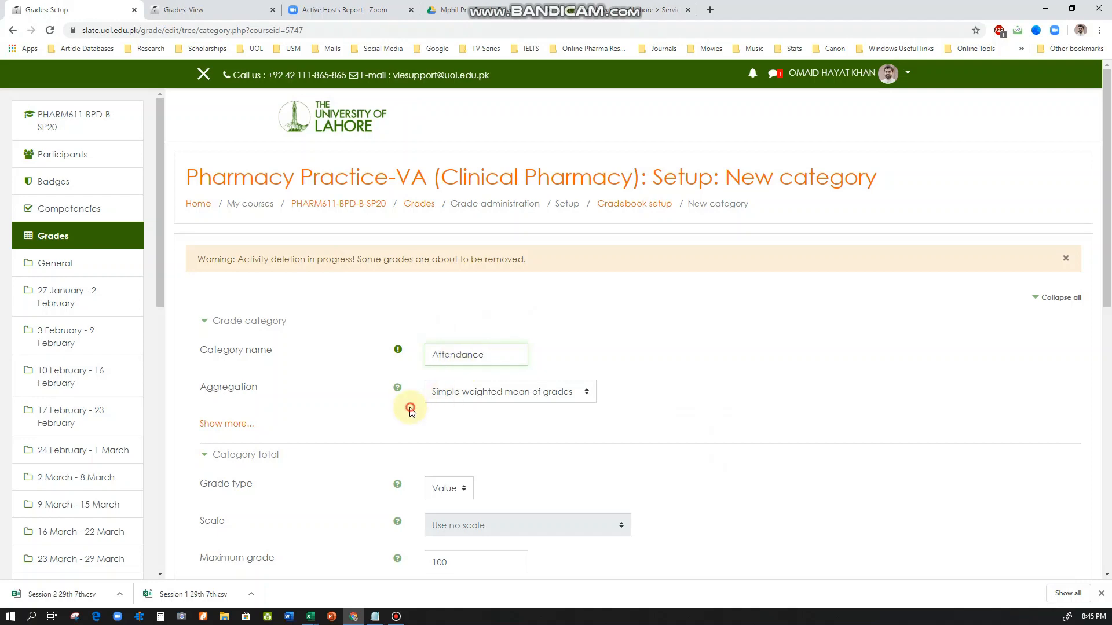
{"action": "left_click", "coordinate": [224, 388]}
{"action": "left_click_drag", "start_coordinate": [224, 388], "coordinate": [340, 394]}
{"action": "left_click", "coordinate": [404, 399]}
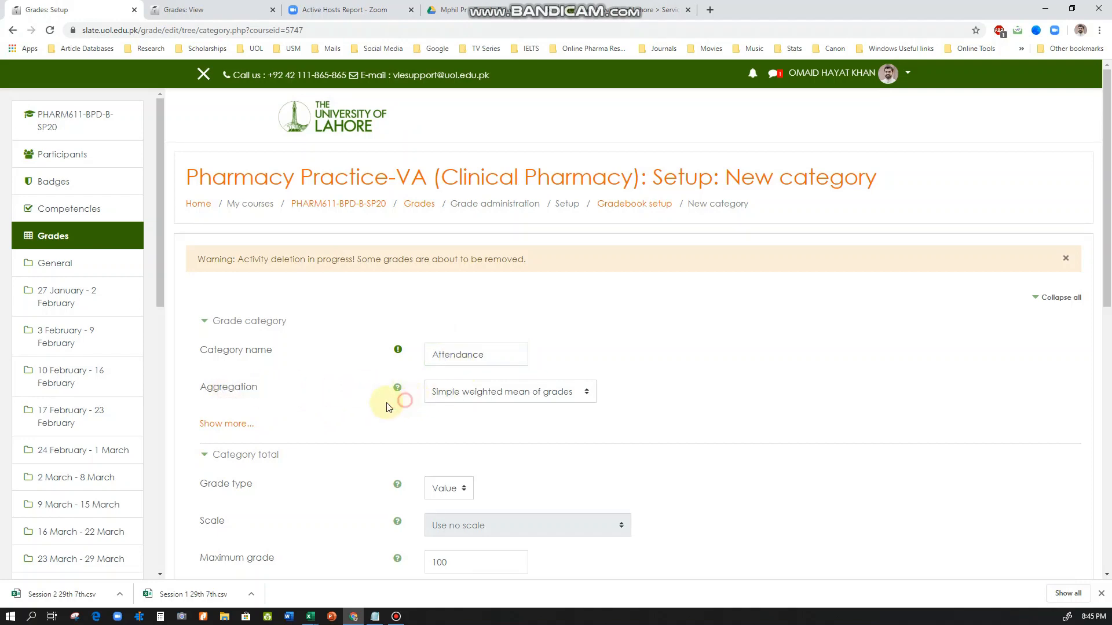
Reveal the additional grade category options and set the category total's maximum grade to 10
{"action": "scroll", "coordinate": [353, 407], "scroll_direction": "down", "scroll_amount": 1}
{"action": "left_click", "coordinate": [227, 366]}
{"action": "scroll", "coordinate": [323, 366], "scroll_direction": "down", "scroll_amount": 3}
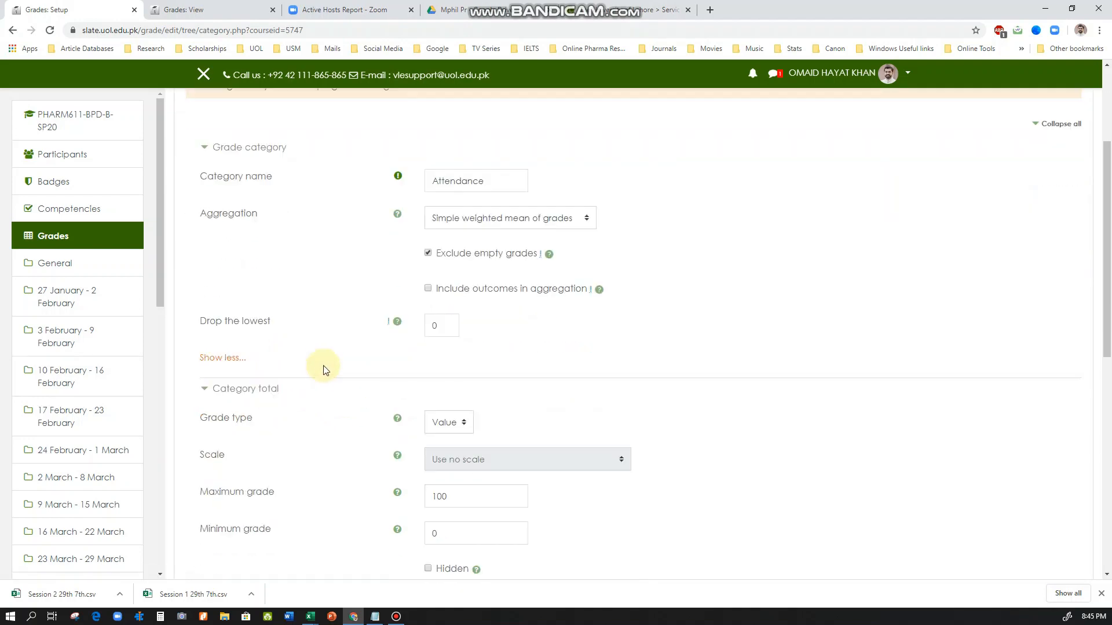
{"action": "scroll", "coordinate": [364, 292], "scroll_direction": "down", "scroll_amount": 2}
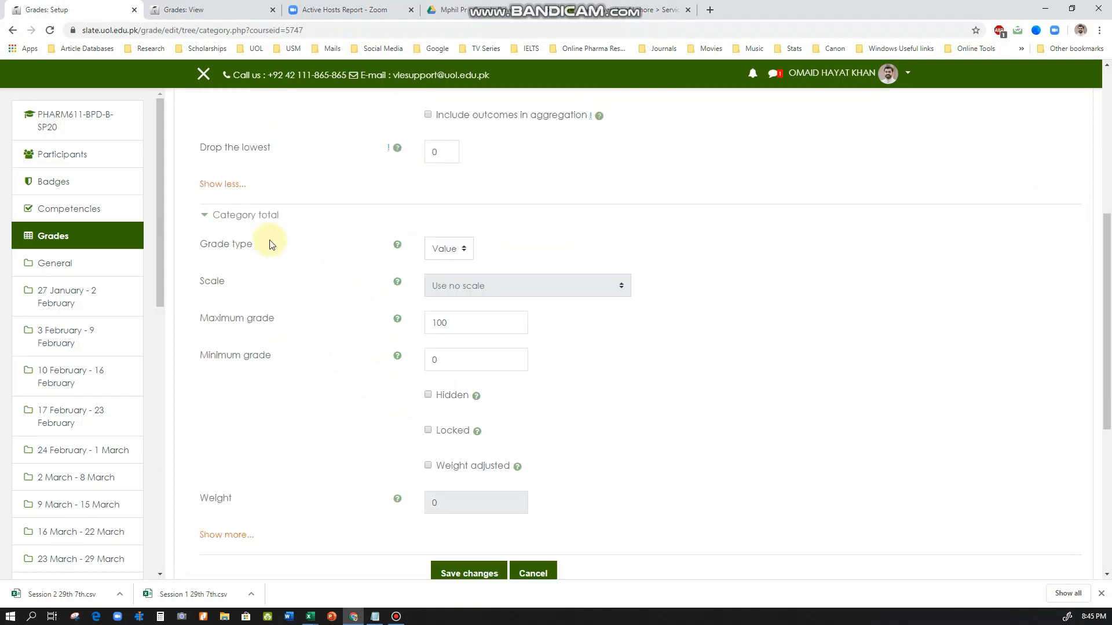
{"action": "scroll", "coordinate": [264, 249], "scroll_direction": "down", "scroll_amount": 1}
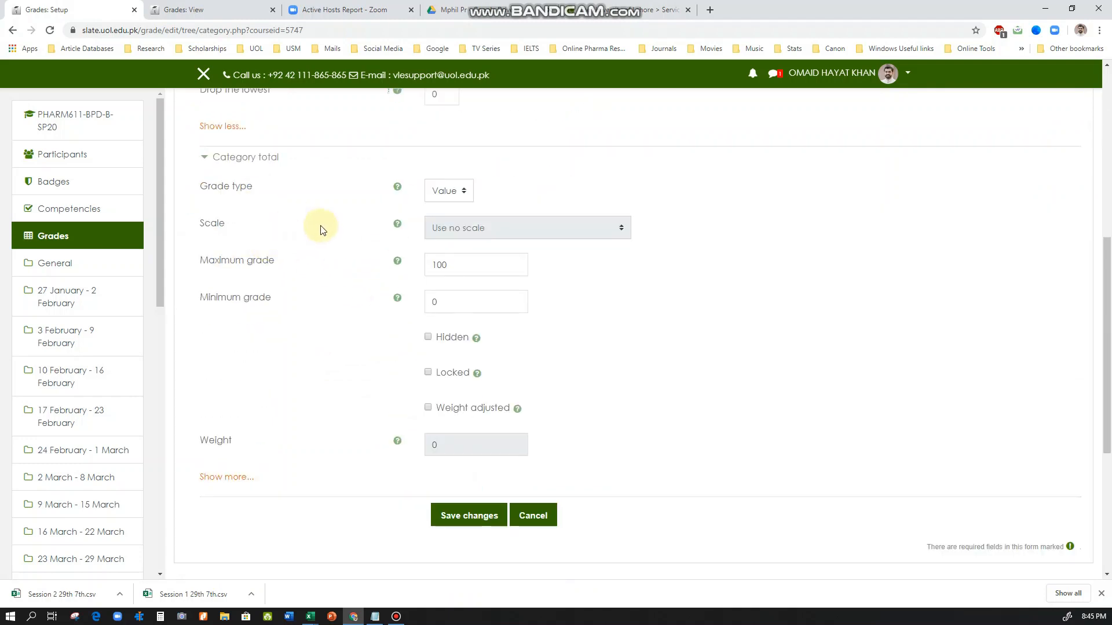
{"action": "scroll", "coordinate": [338, 218], "scroll_direction": "down", "scroll_amount": 1}
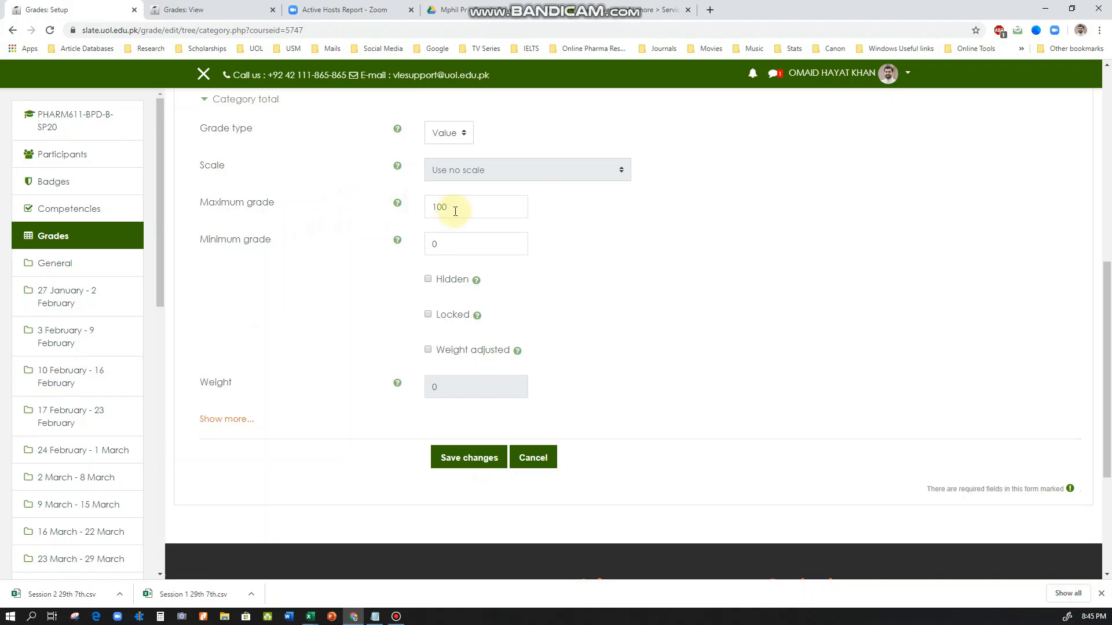
{"action": "left_click_drag", "start_coordinate": [455, 208], "coordinate": [422, 213]}
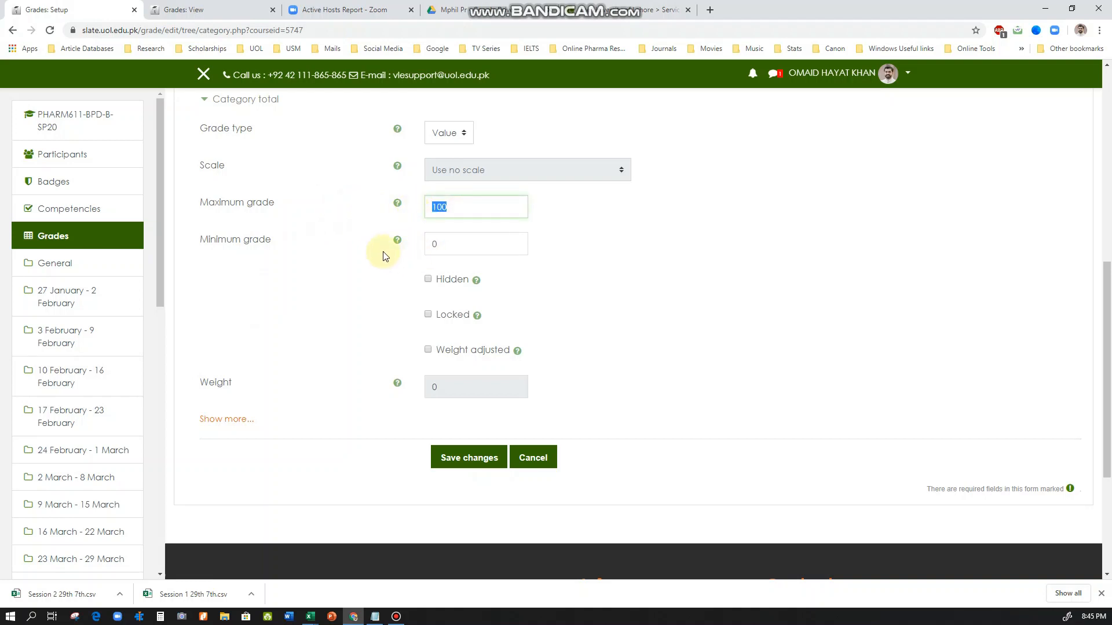
{"action": "type", "text": "10"}
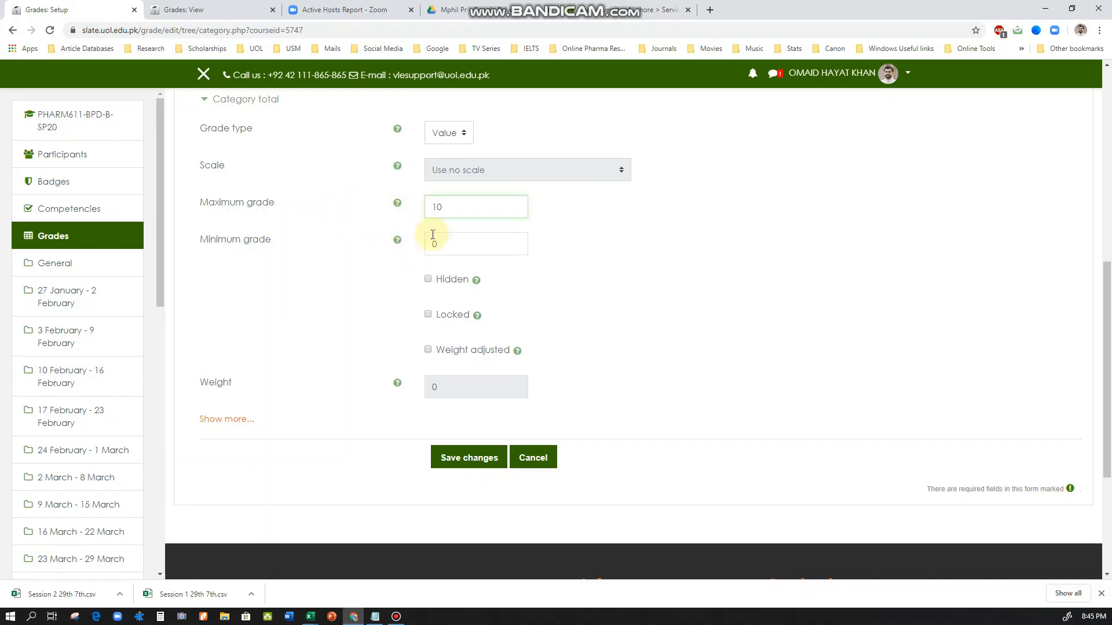
{"action": "left_click", "coordinate": [569, 204]}
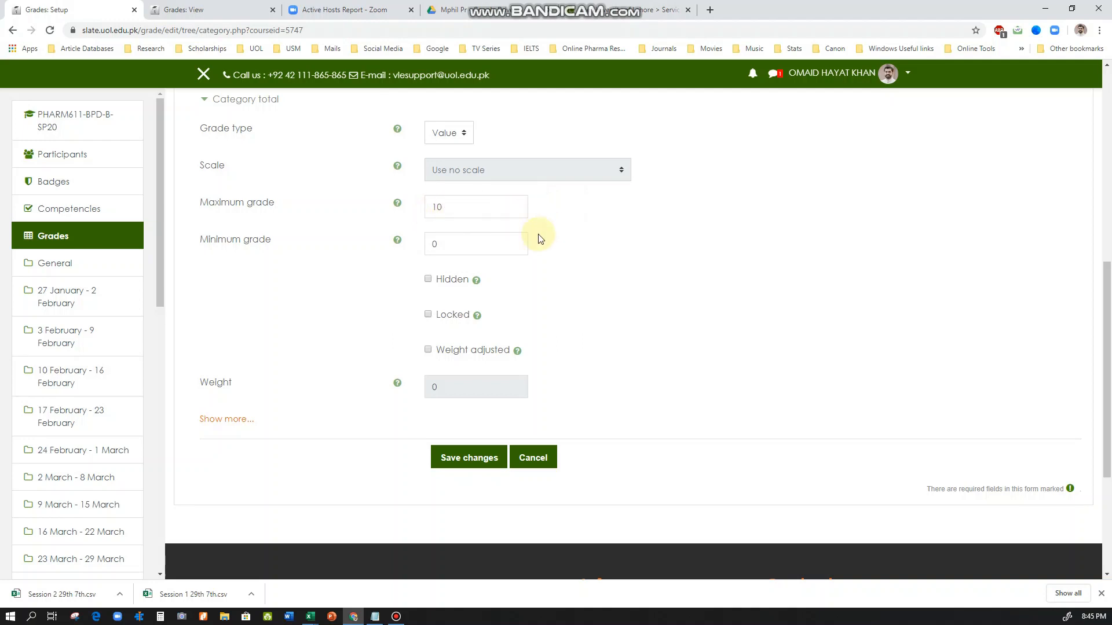
{"action": "double_click", "coordinate": [429, 204]}
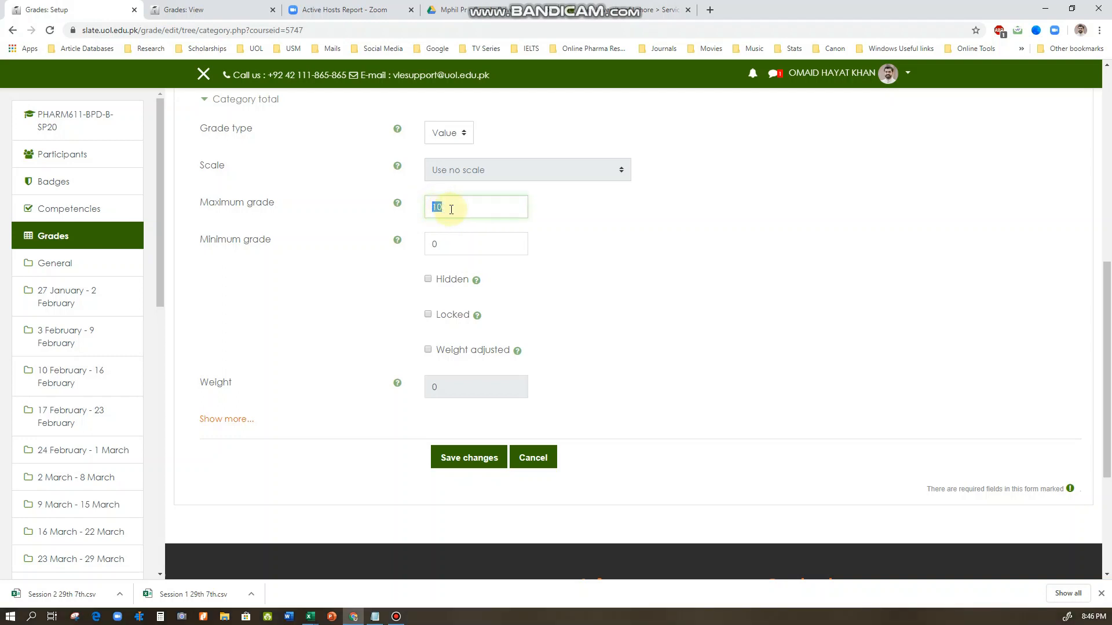
{"action": "left_click", "coordinate": [555, 217]}
{"action": "double_click", "coordinate": [439, 207]}
{"action": "left_click", "coordinate": [441, 208]}
{"action": "double_click", "coordinate": [434, 206]}
{"action": "left_click", "coordinate": [442, 243]}
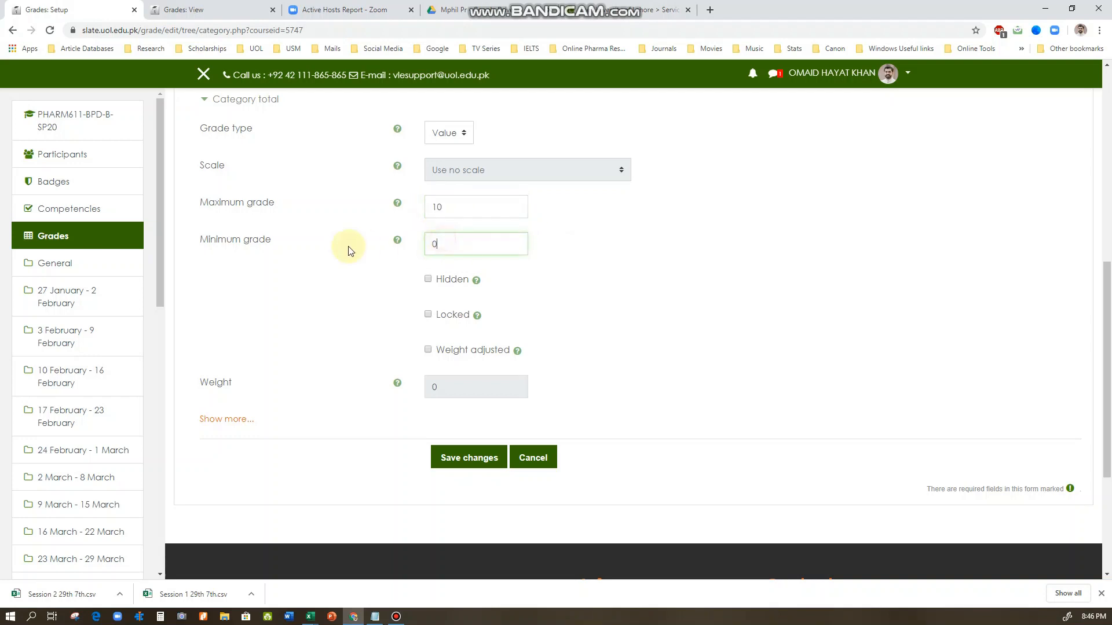
Reveal the additional category total options and set the grade to pass to 7
{"action": "scroll", "coordinate": [429, 258], "scroll_direction": "down", "scroll_amount": 1}
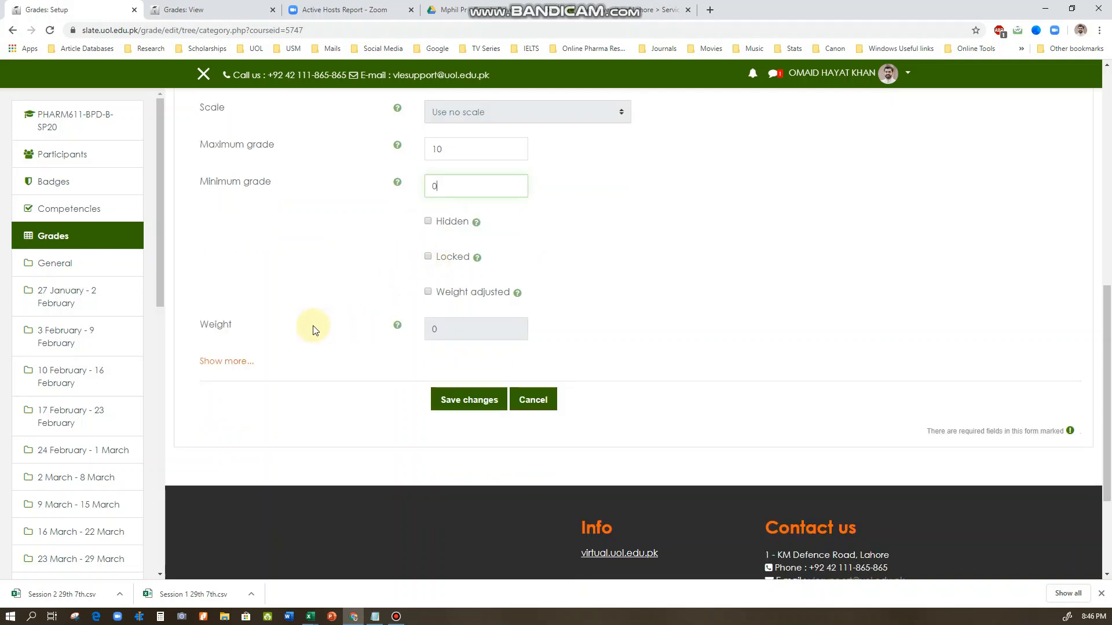
{"action": "left_click", "coordinate": [225, 362]}
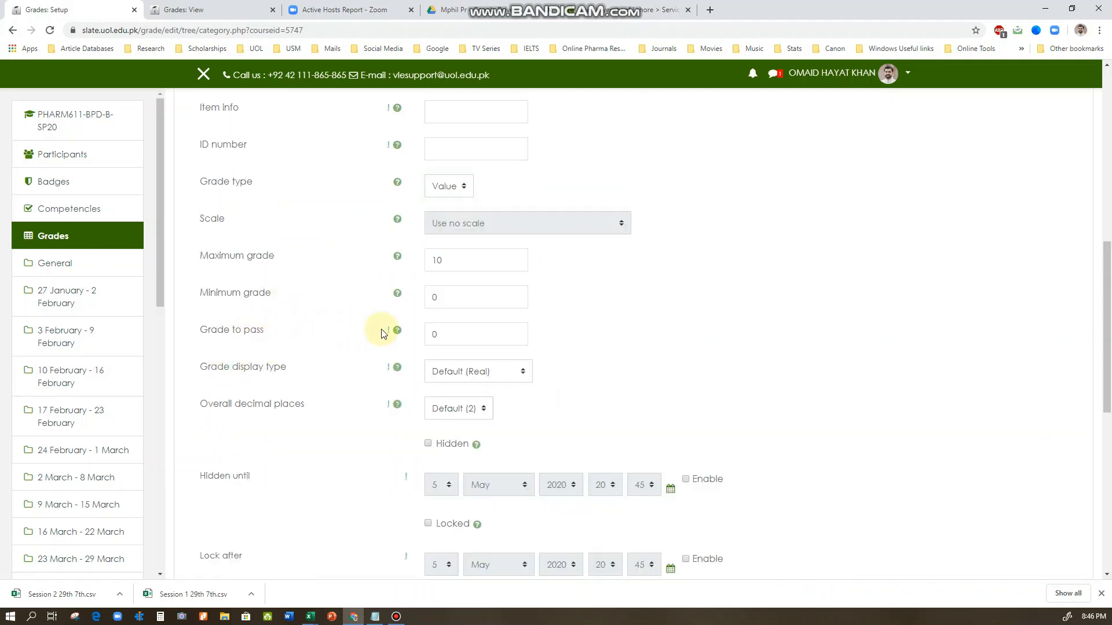
{"action": "double_click", "coordinate": [442, 335]}
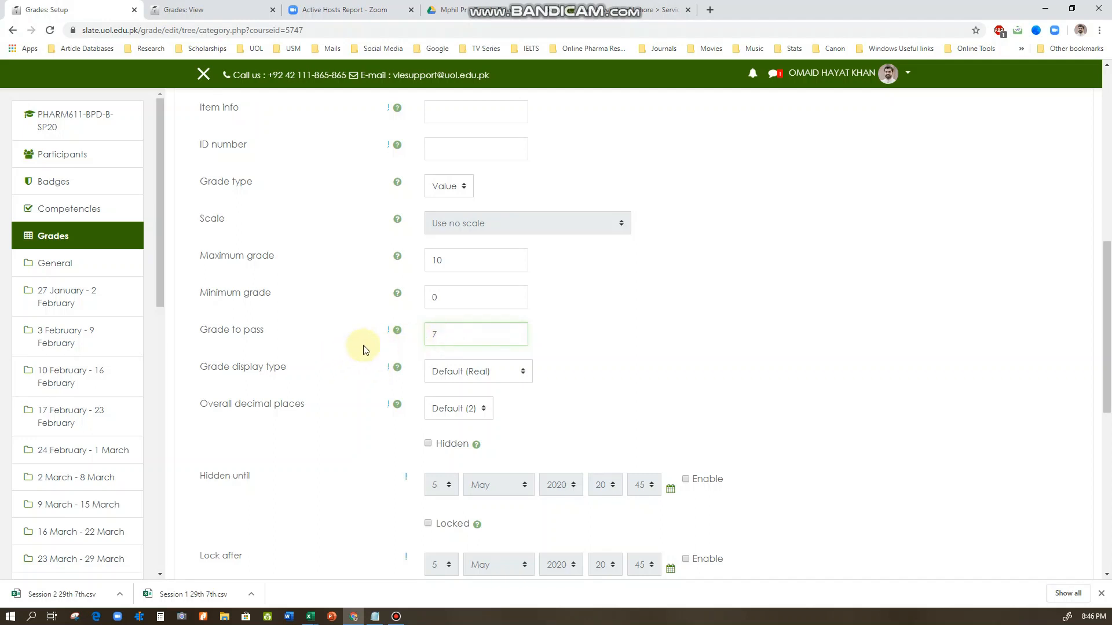
{"action": "scroll", "coordinate": [361, 348], "scroll_direction": "down", "scroll_amount": 1}
{"action": "left_click", "coordinate": [355, 303]}
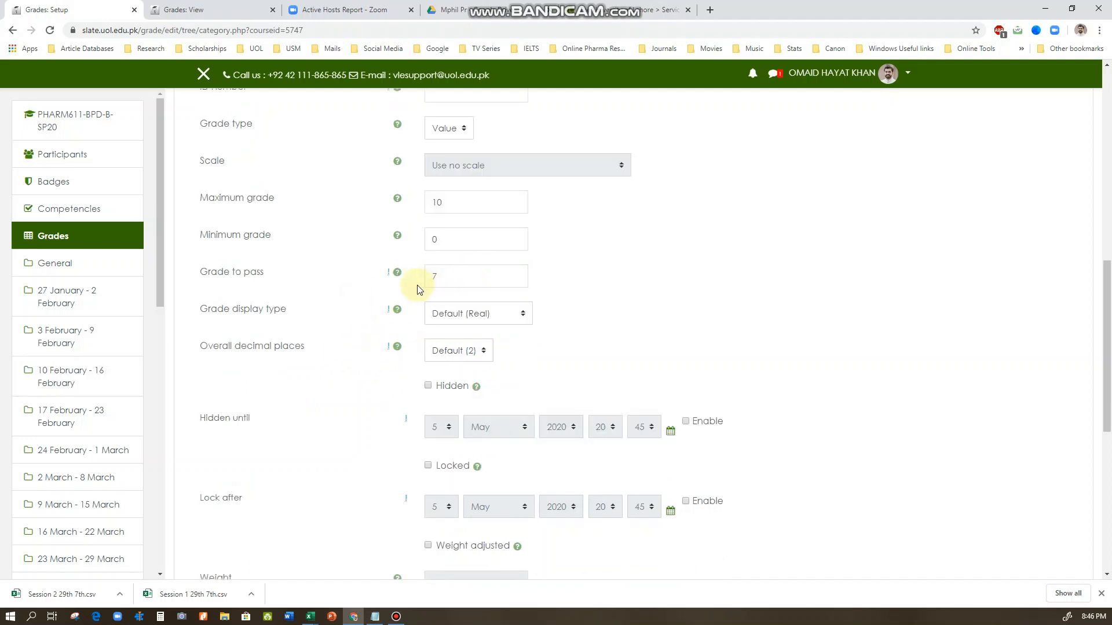
{"action": "left_click_drag", "start_coordinate": [198, 273], "coordinate": [271, 277]}
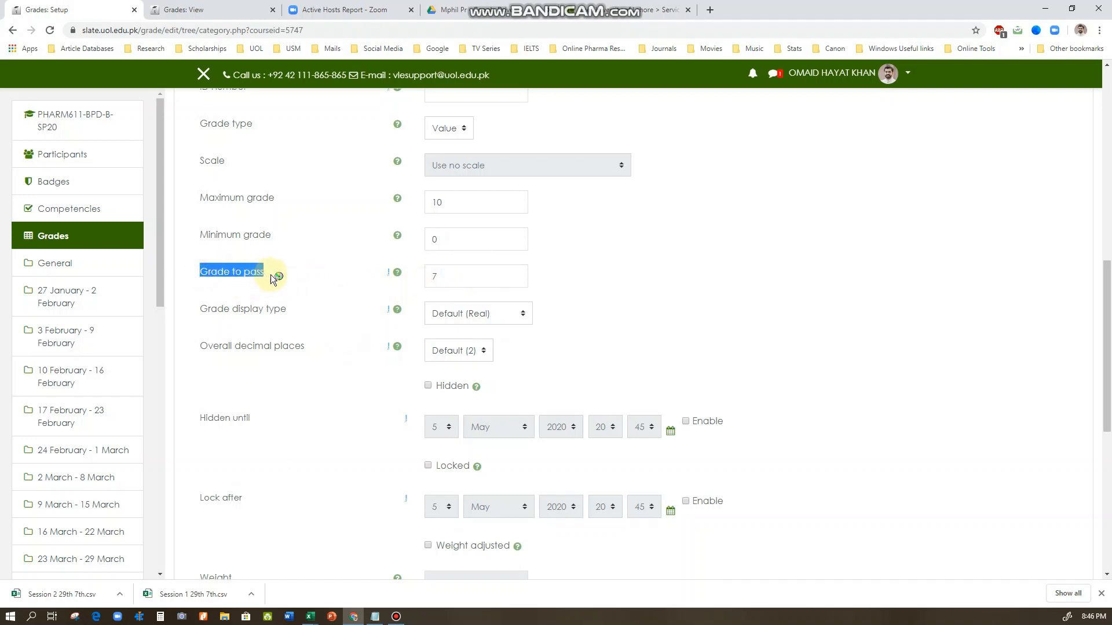
{"action": "left_click", "coordinate": [314, 276]}
{"action": "double_click", "coordinate": [429, 277]}
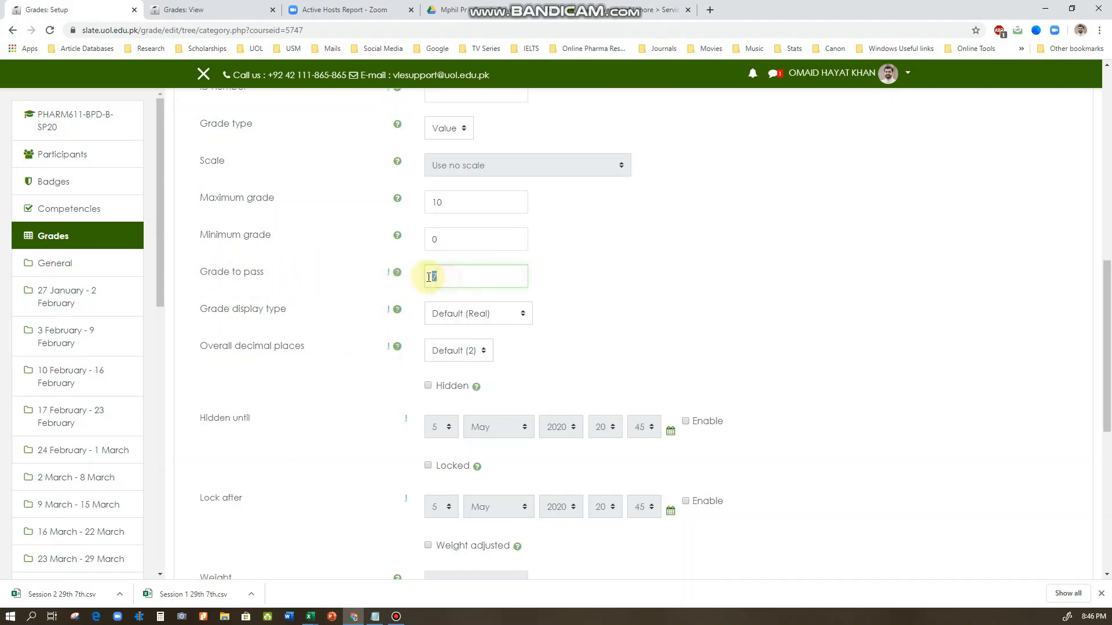
{"action": "left_click", "coordinate": [430, 277]}
{"action": "left_click", "coordinate": [361, 286]}
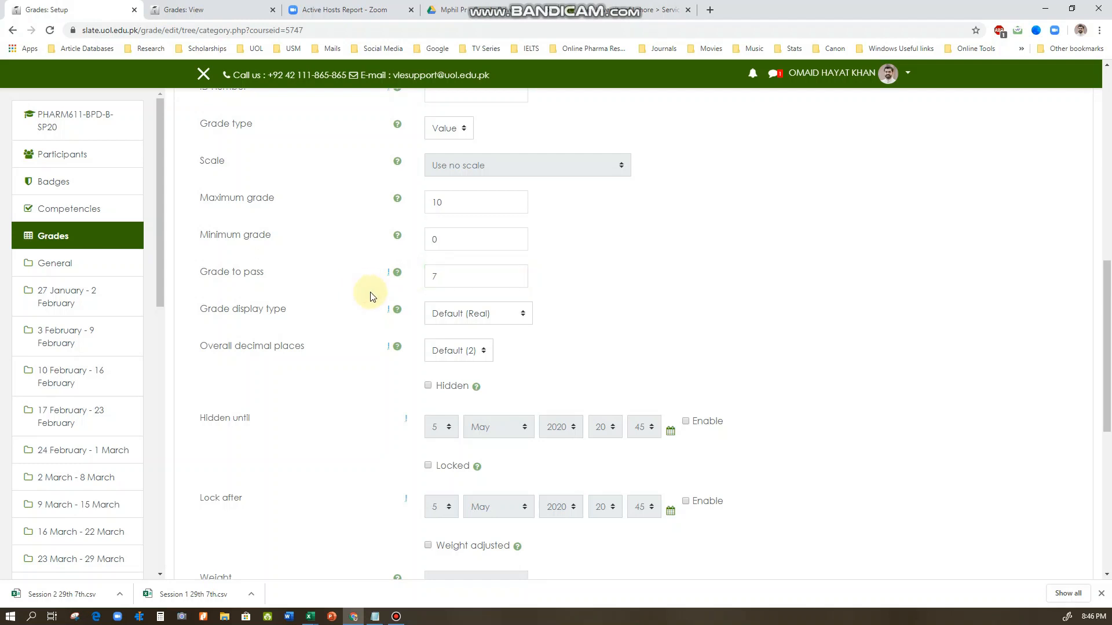
Save the Attendance category and continue past the grade recalculation to the gradebook setup
{"action": "scroll", "coordinate": [372, 297], "scroll_direction": "down", "scroll_amount": 1}
{"action": "scroll", "coordinate": [373, 296], "scroll_direction": "down", "scroll_amount": 3}
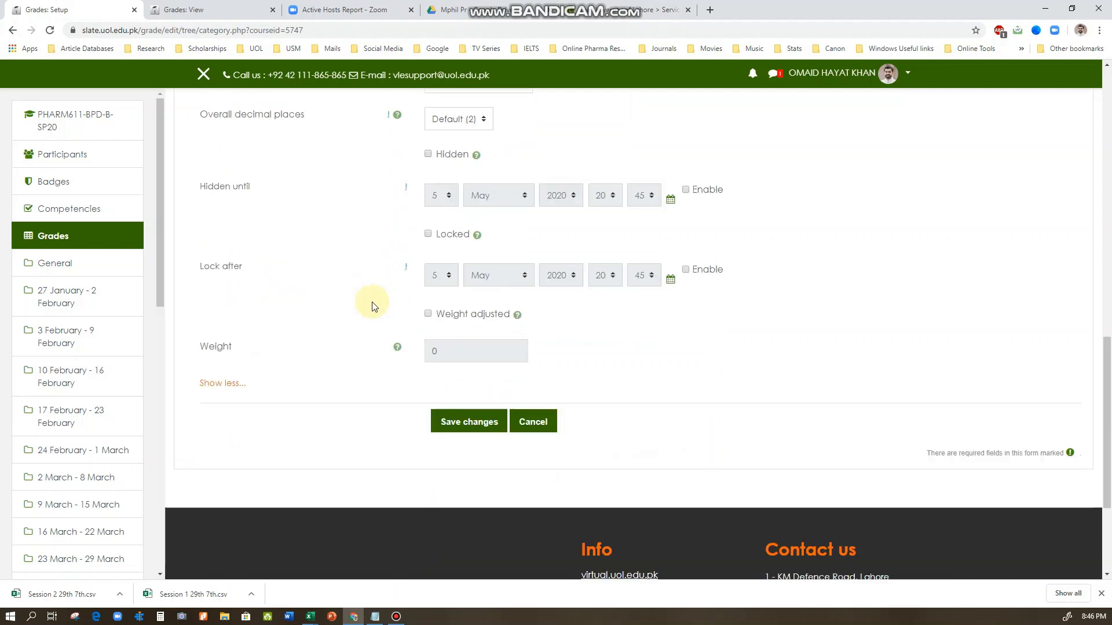
{"action": "left_click", "coordinate": [452, 426]}
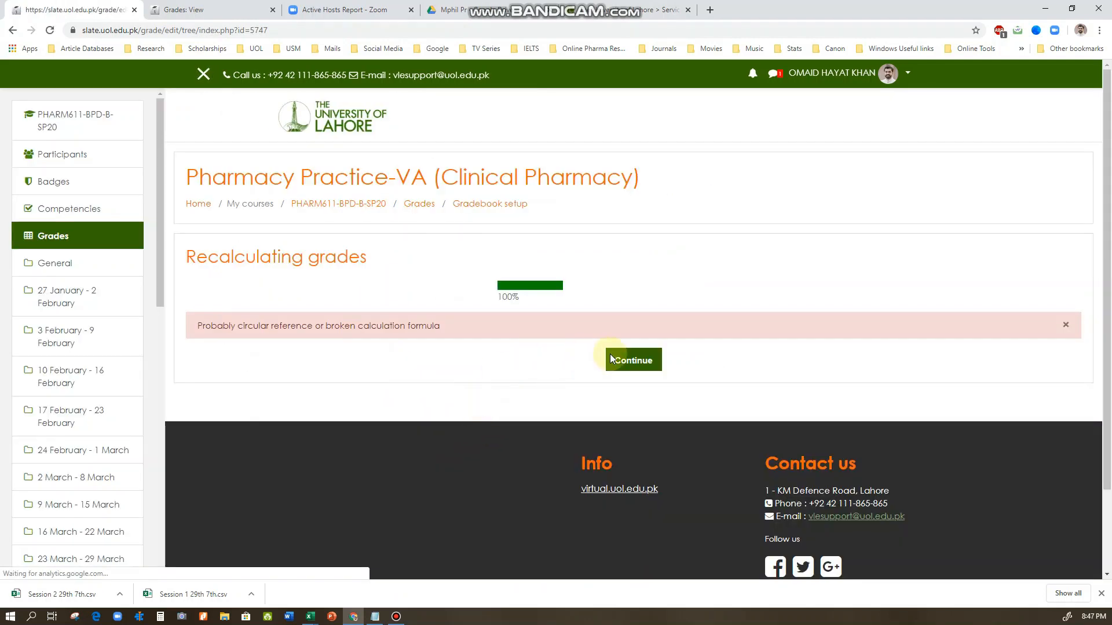
{"action": "left_click", "coordinate": [631, 360]}
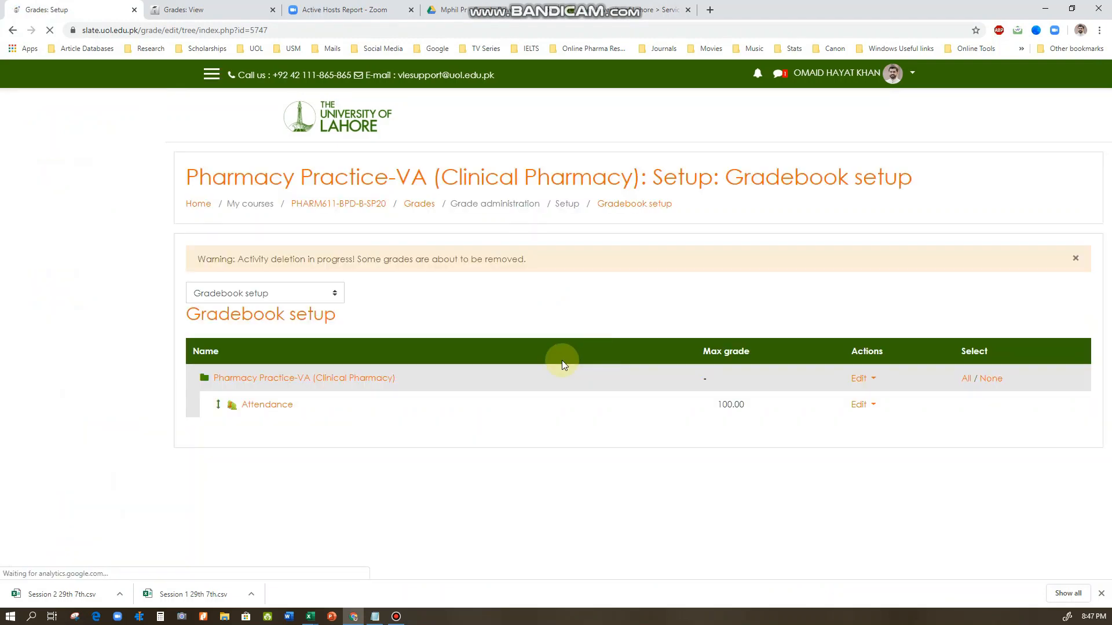
Start a new grade category in the gradebook setup, name it Quizzes and set its aggregation to Natural
{"action": "scroll", "coordinate": [505, 374], "scroll_direction": "down", "scroll_amount": 4}
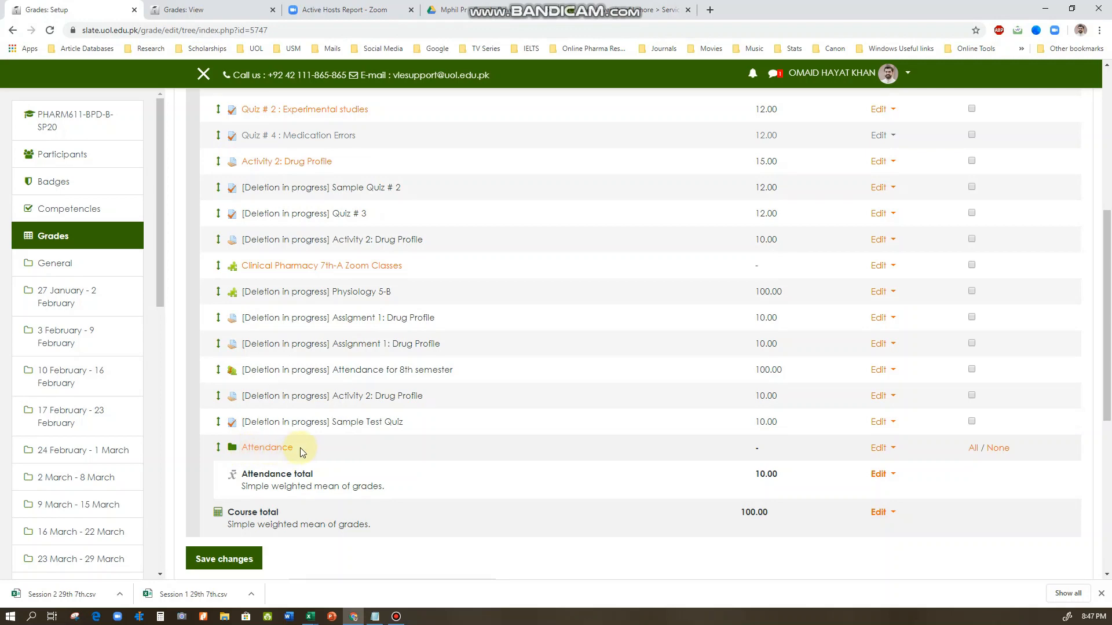
{"action": "scroll", "coordinate": [313, 469], "scroll_direction": "down", "scroll_amount": 2}
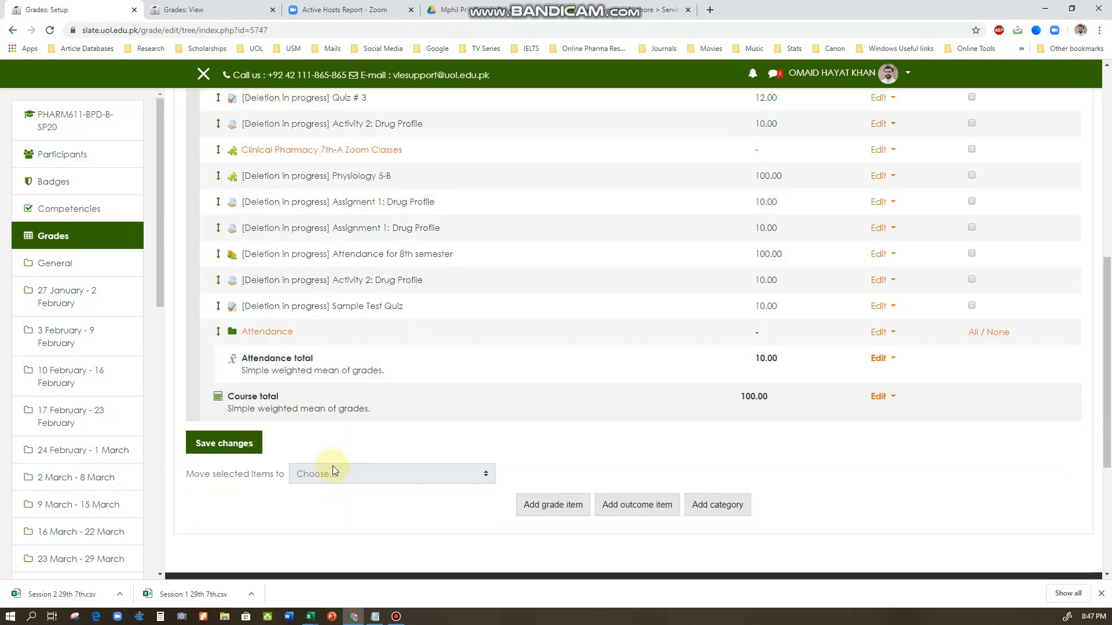
{"action": "left_click", "coordinate": [717, 506]}
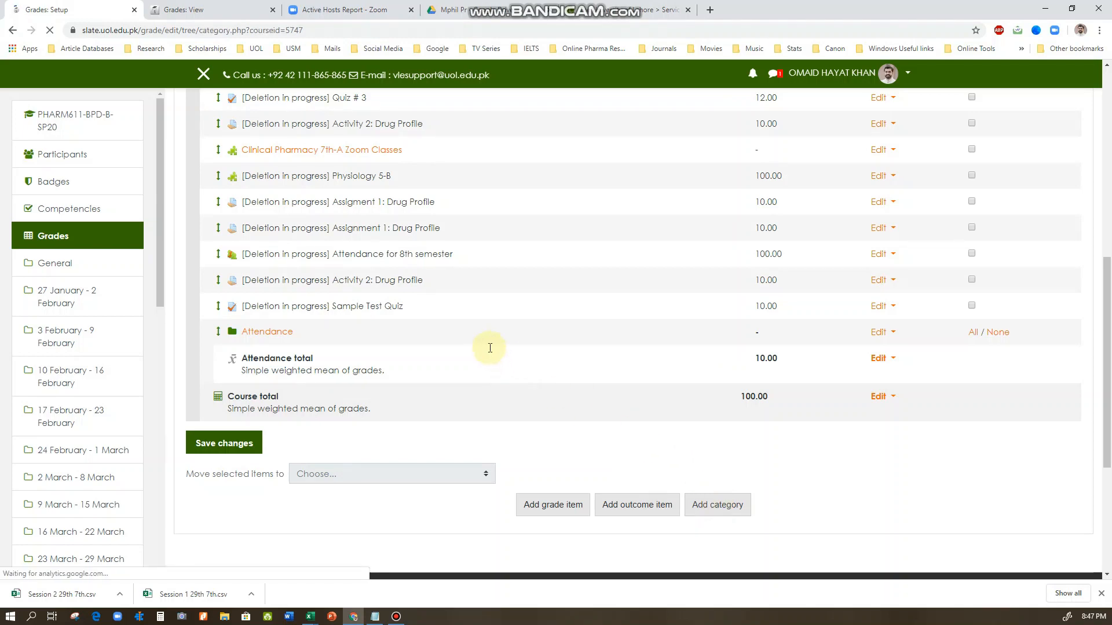
{"action": "left_click", "coordinate": [447, 352]}
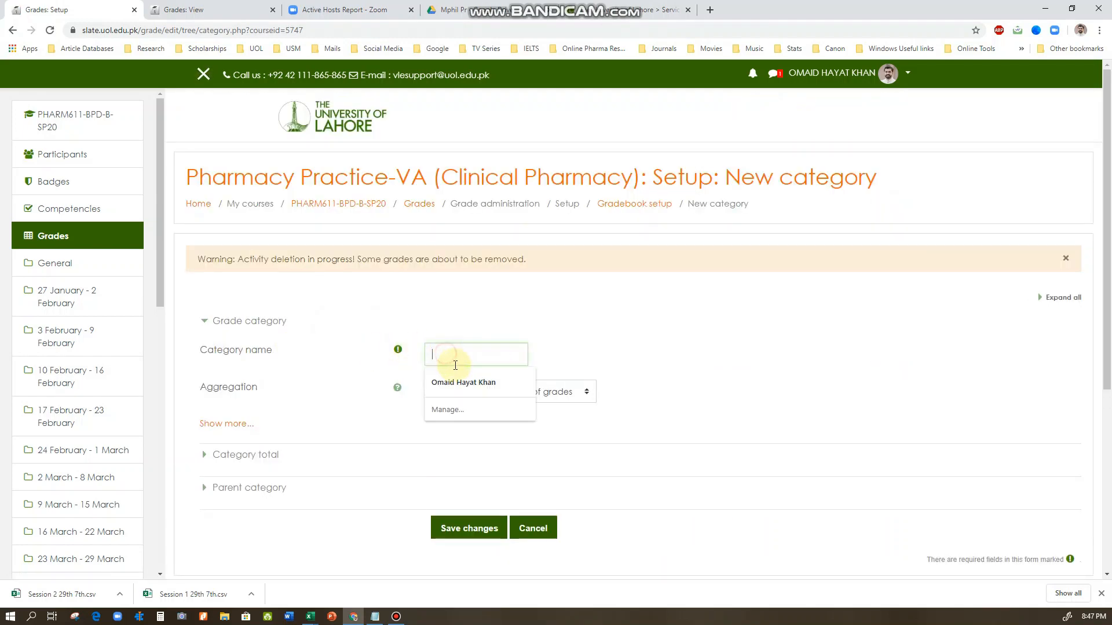
{"action": "type", "text": "Quizzes"}
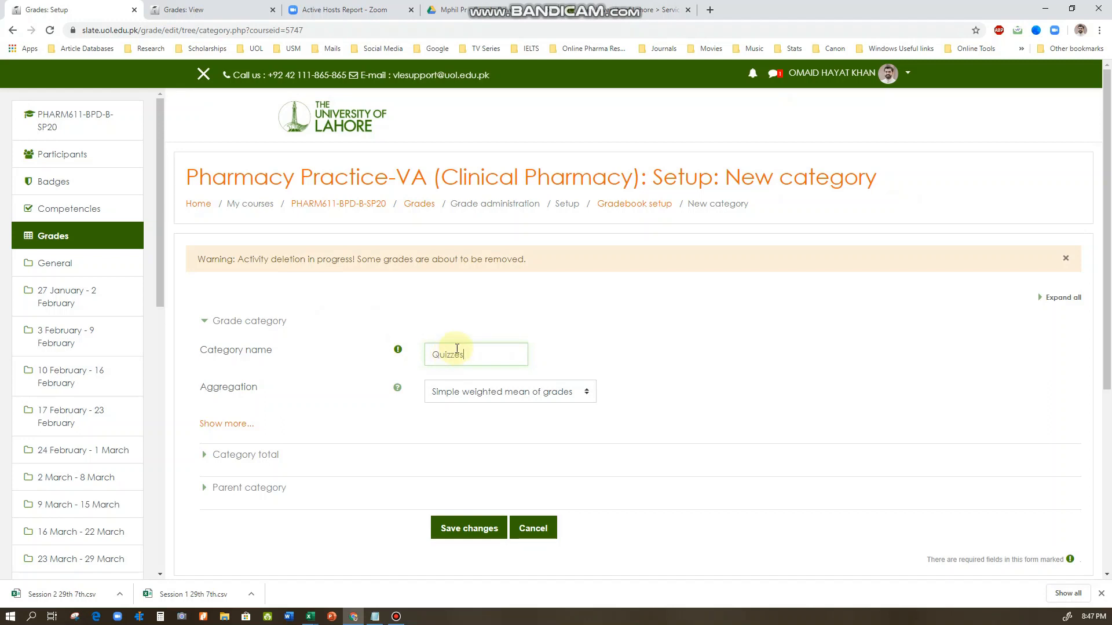
{"action": "left_click", "coordinate": [559, 362]}
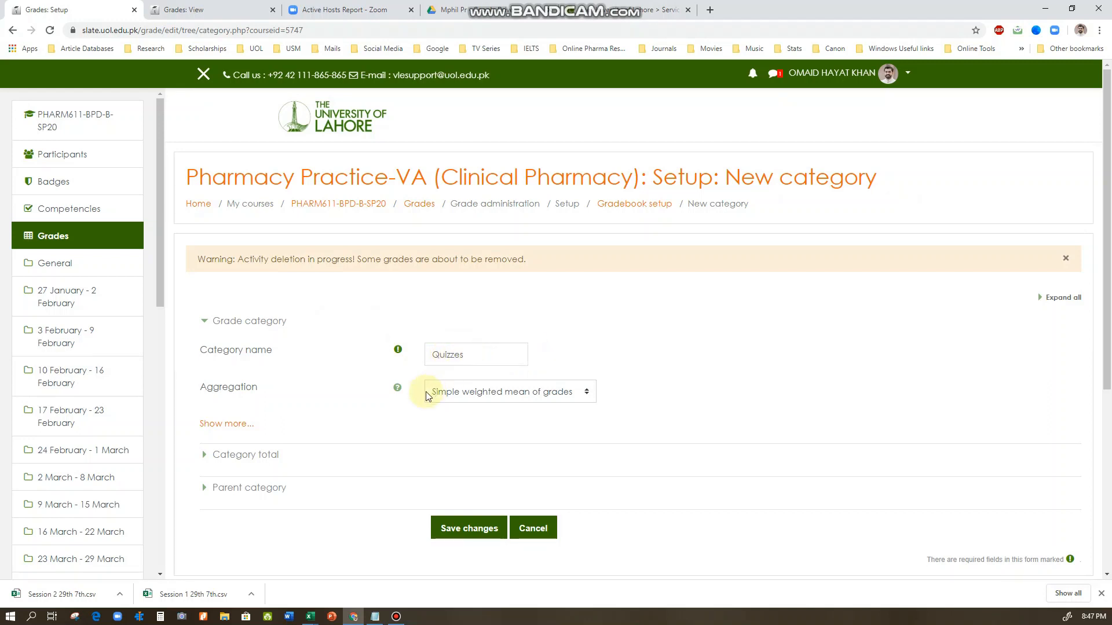
{"action": "left_click", "coordinate": [459, 394]}
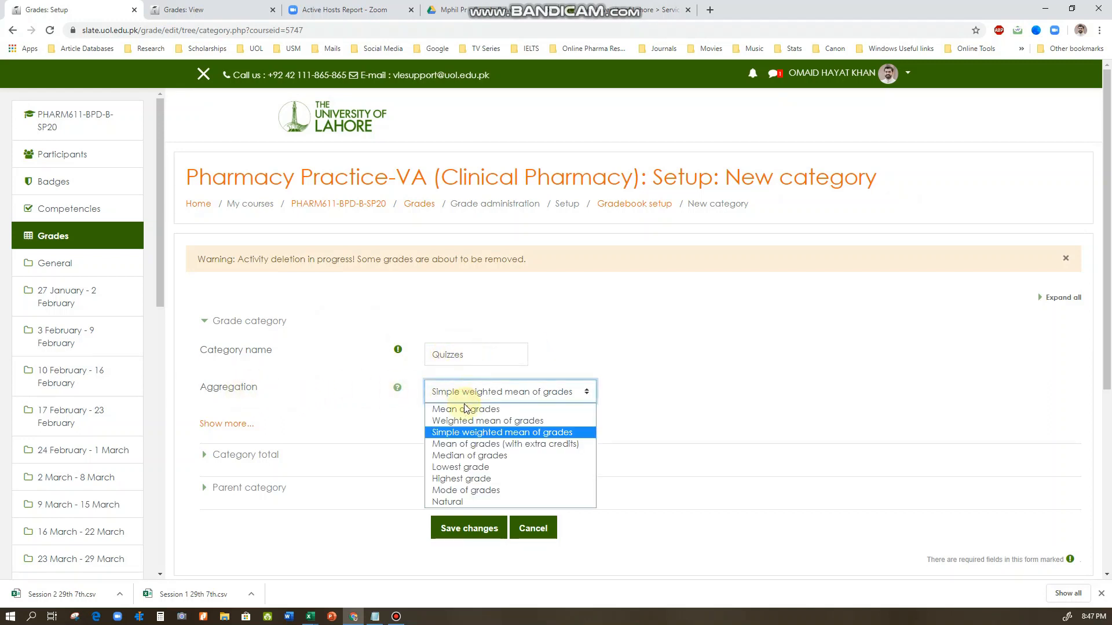
{"action": "left_click", "coordinate": [458, 502]}
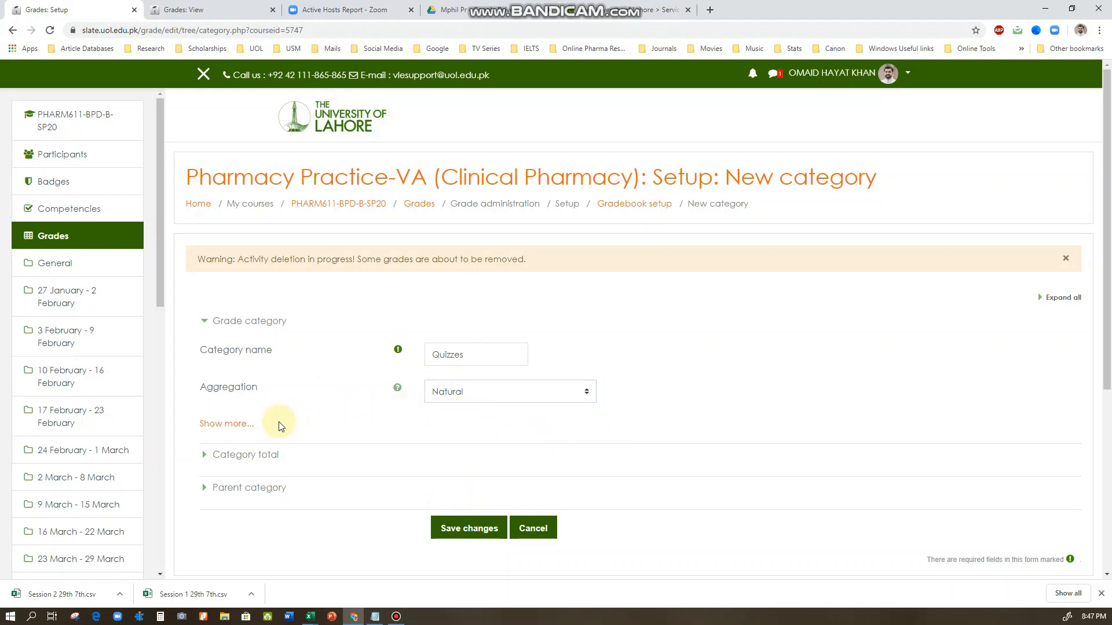
Reveal the additional grade category options for Quizzes and set the number of lowest grades to drop to 1
{"action": "left_click", "coordinate": [235, 425]}
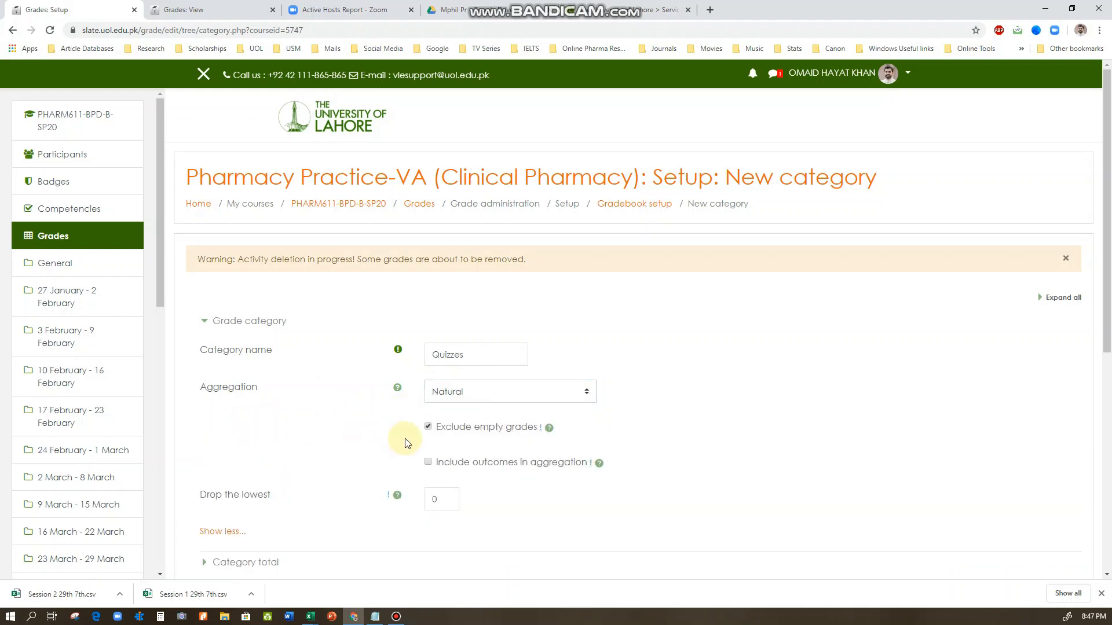
{"action": "scroll", "coordinate": [404, 443], "scroll_direction": "down", "scroll_amount": 2}
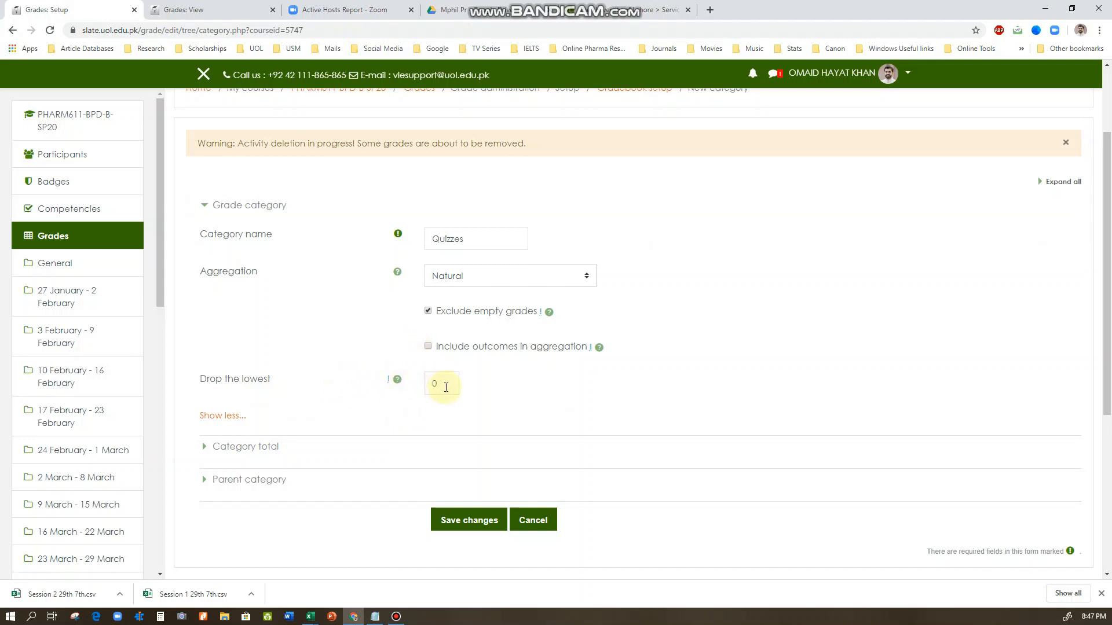
{"action": "double_click", "coordinate": [447, 388]}
{"action": "left_click", "coordinate": [474, 391]}
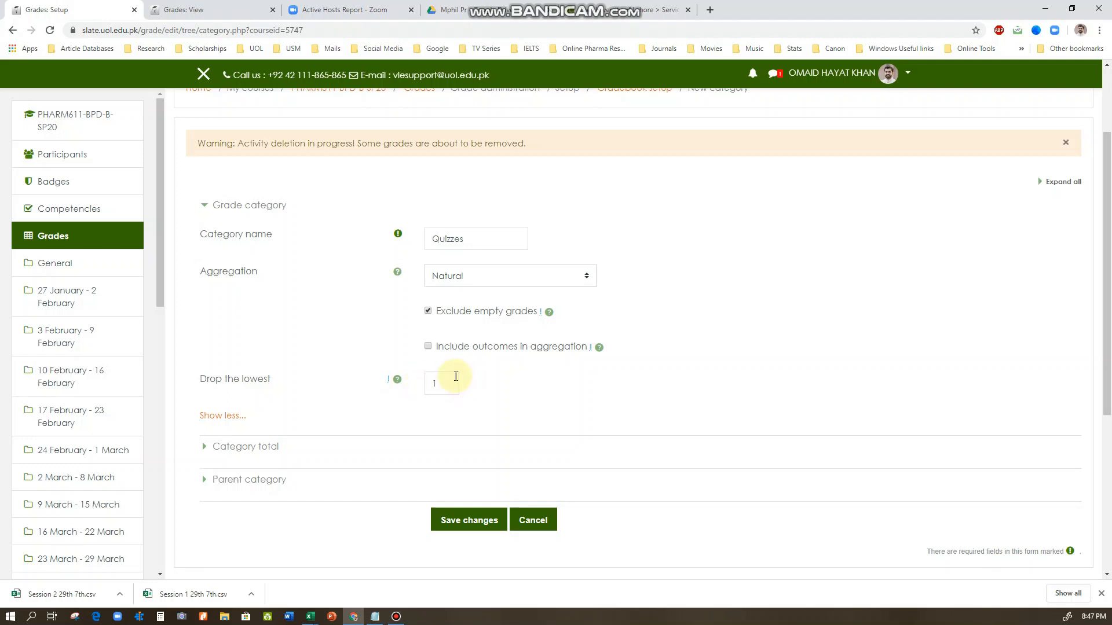
{"action": "left_click", "coordinate": [476, 387]}
{"action": "double_click", "coordinate": [438, 385]}
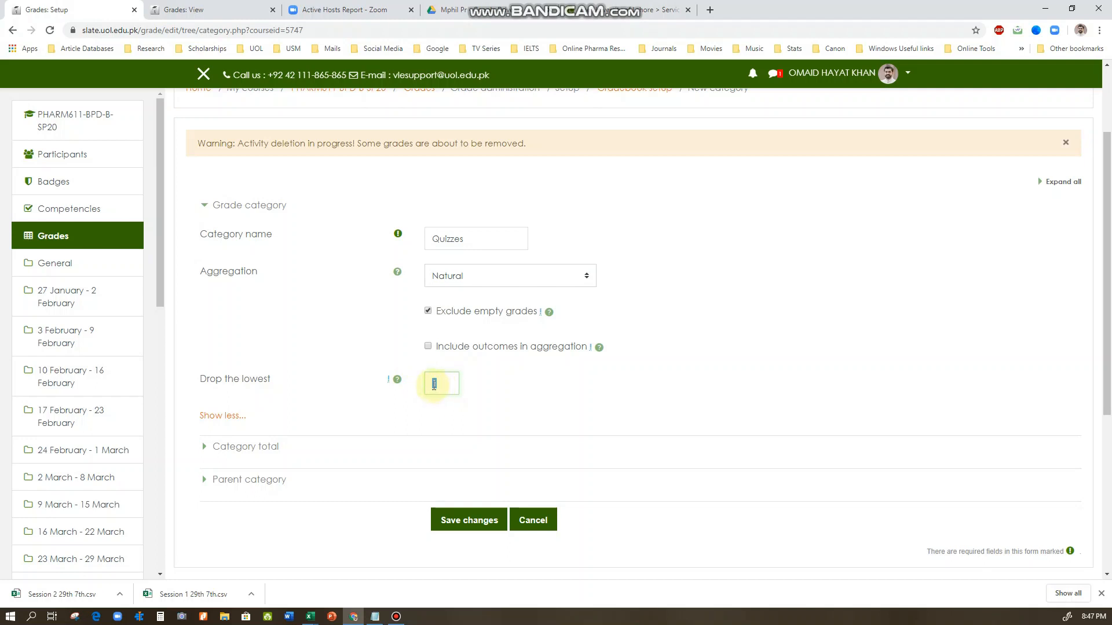
{"action": "left_click_drag", "start_coordinate": [463, 240], "coordinate": [426, 239]}
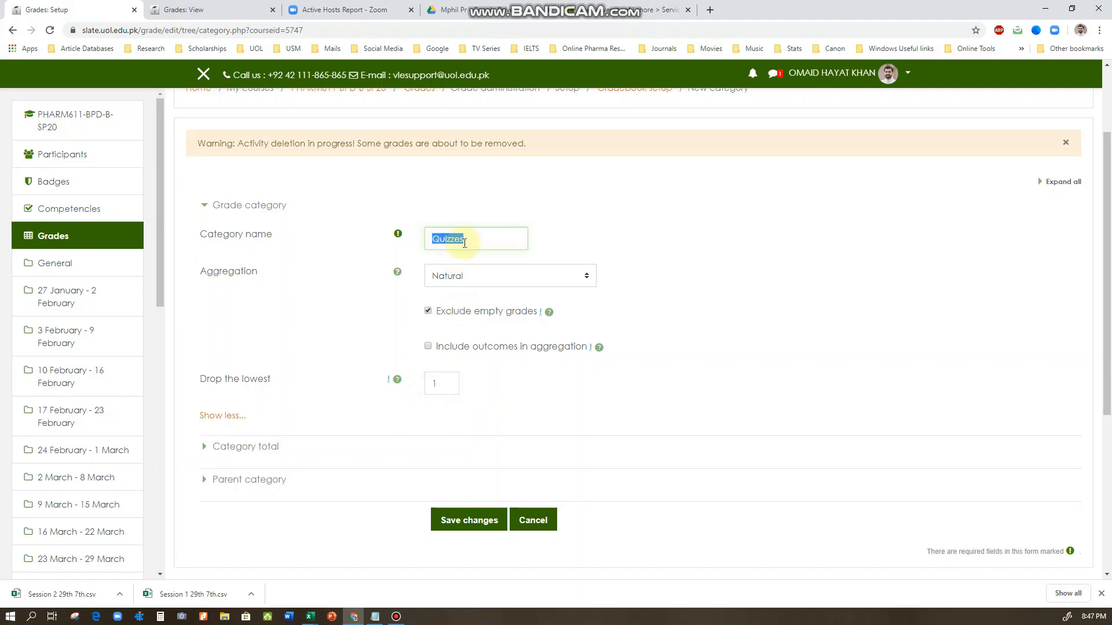
{"action": "left_click", "coordinate": [483, 246]}
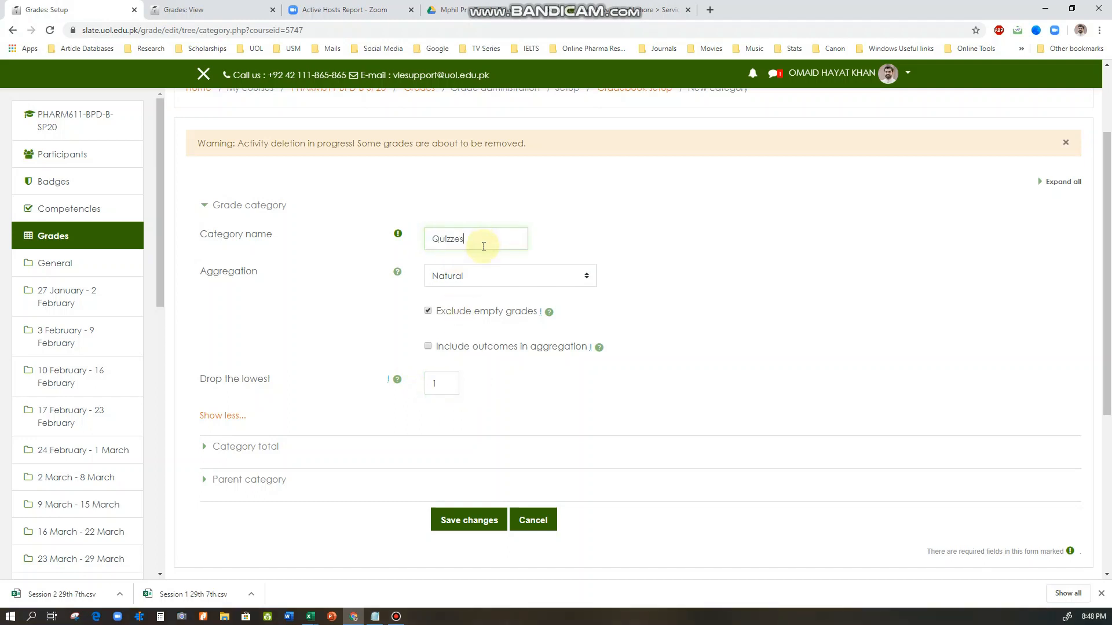
Reveal the additional category total options for Quizzes and set the grade to pass to 6
{"action": "scroll", "coordinate": [396, 394], "scroll_direction": "down", "scroll_amount": 1}
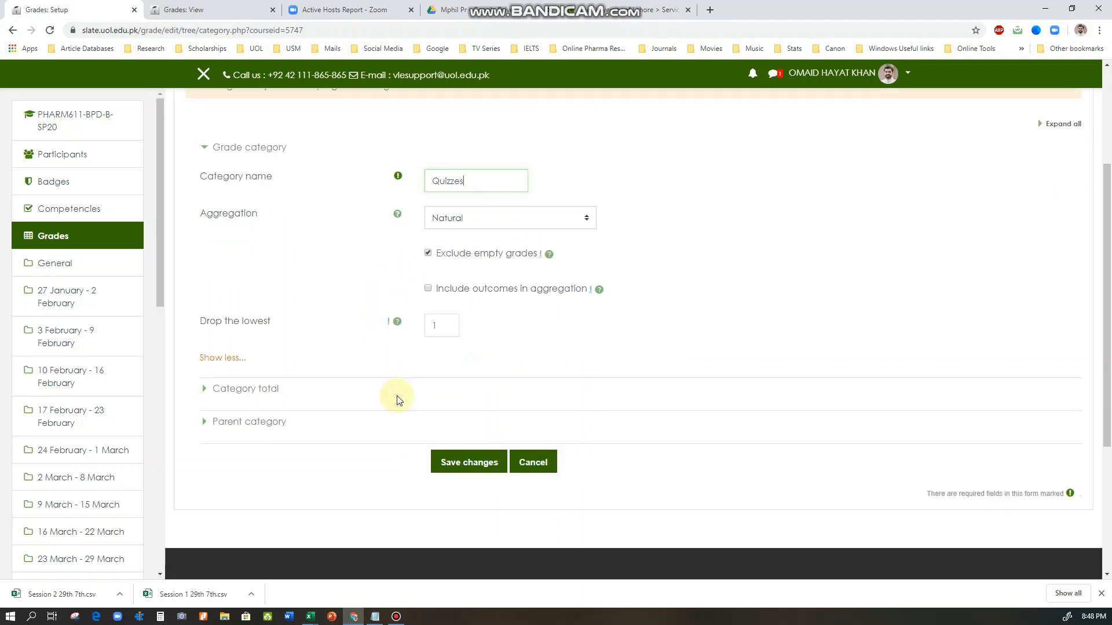
{"action": "left_click", "coordinate": [241, 384]}
{"action": "scroll", "coordinate": [298, 370], "scroll_direction": "down", "scroll_amount": 3}
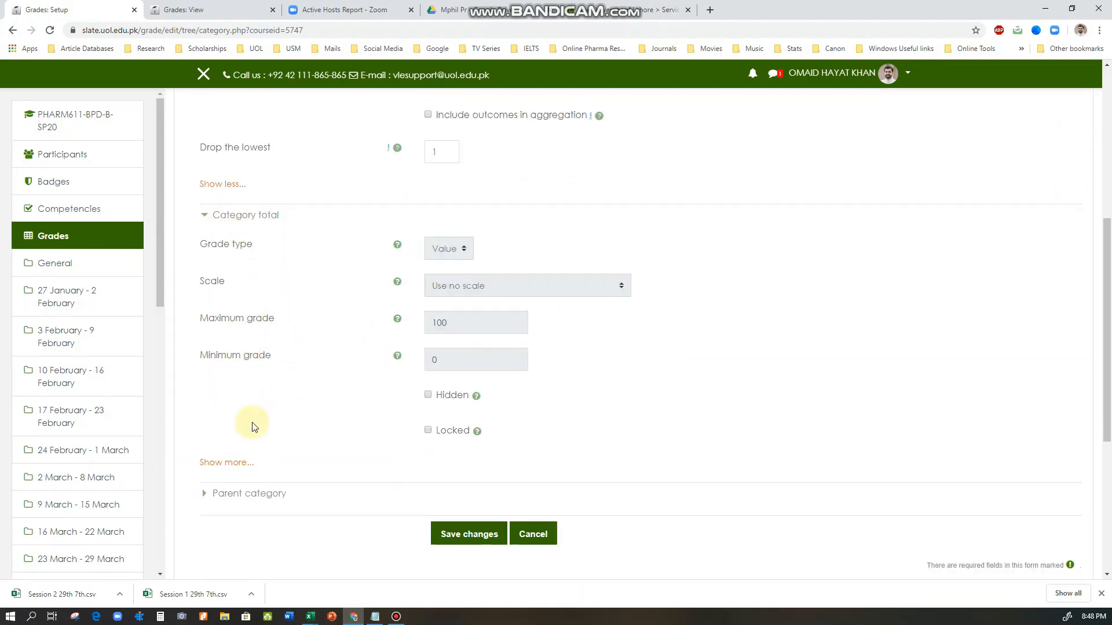
{"action": "left_click", "coordinate": [235, 467]}
{"action": "scroll", "coordinate": [298, 422], "scroll_direction": "down", "scroll_amount": 3}
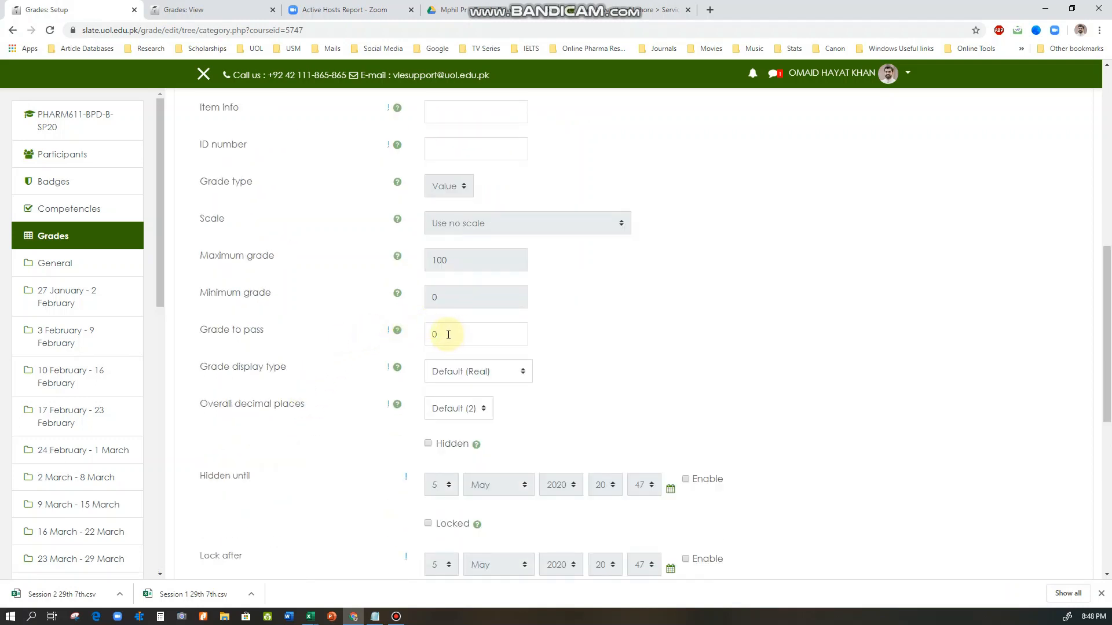
{"action": "double_click", "coordinate": [446, 334]}
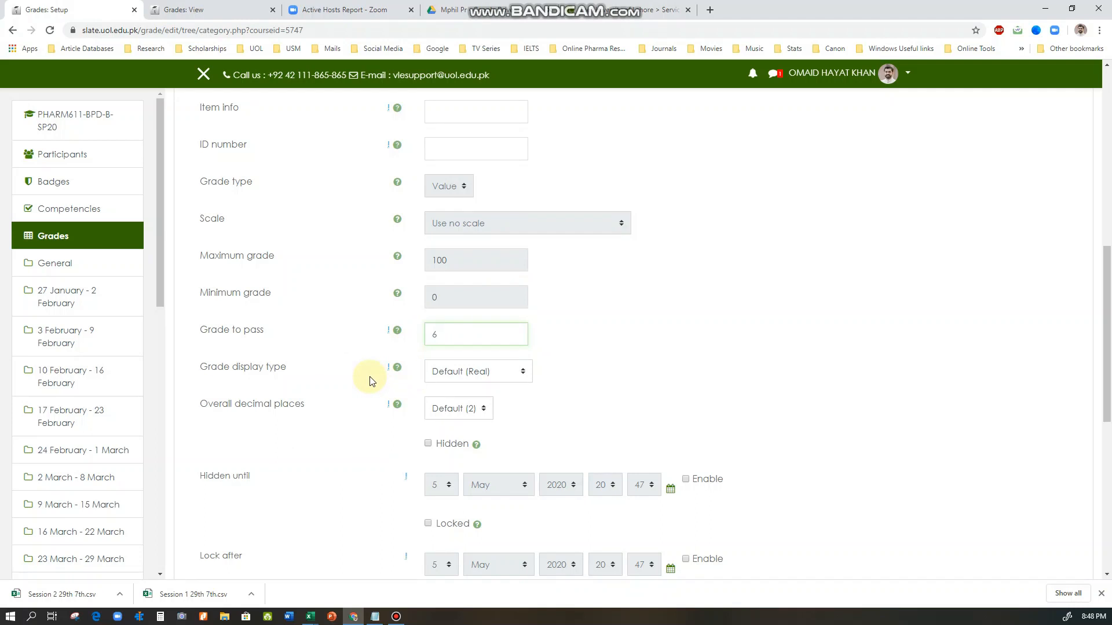
{"action": "left_click", "coordinate": [557, 339]}
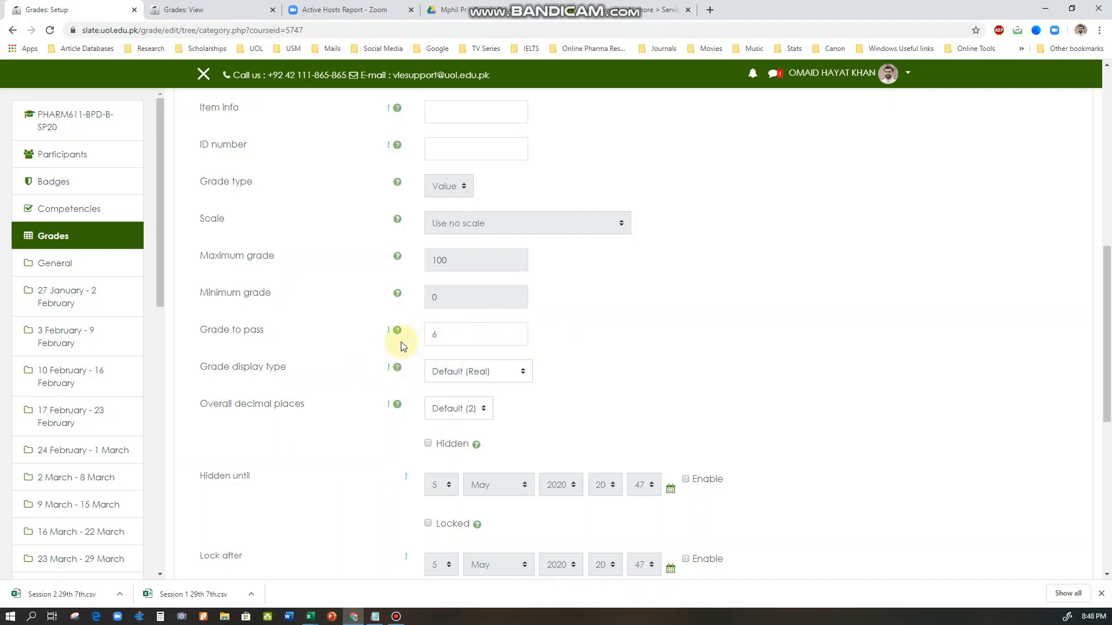
Save the Quizzes category and continue past the grade recalculation to the gradebook setup
{"action": "scroll", "coordinate": [370, 351], "scroll_direction": "down", "scroll_amount": 2}
{"action": "scroll", "coordinate": [377, 320], "scroll_direction": "down", "scroll_amount": 2}
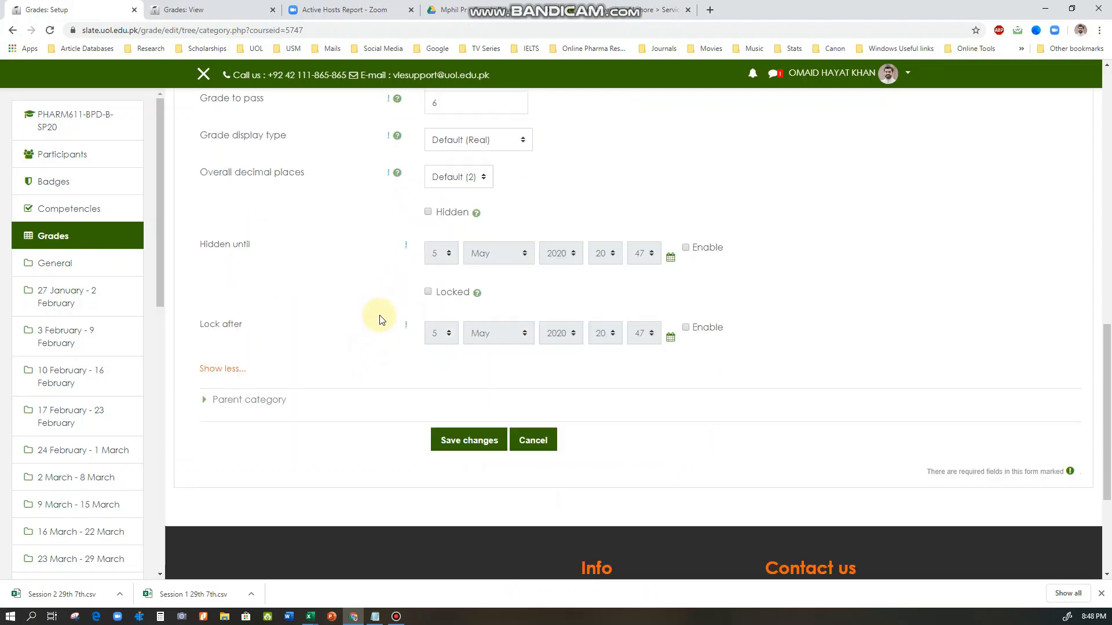
{"action": "scroll", "coordinate": [380, 319], "scroll_direction": "down", "scroll_amount": 1}
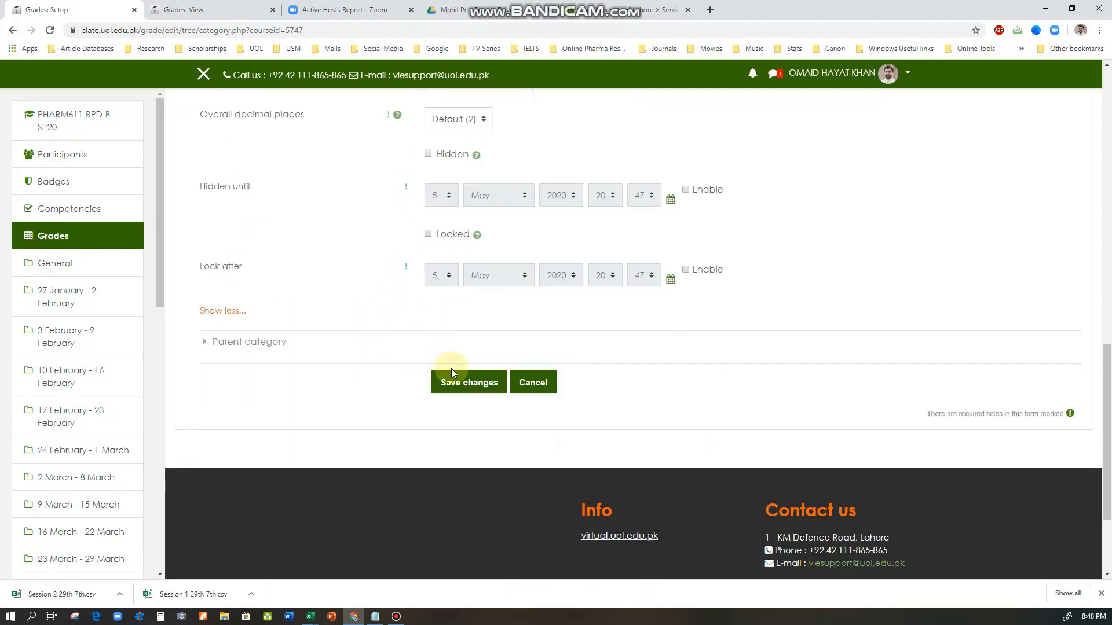
{"action": "left_click", "coordinate": [457, 387]}
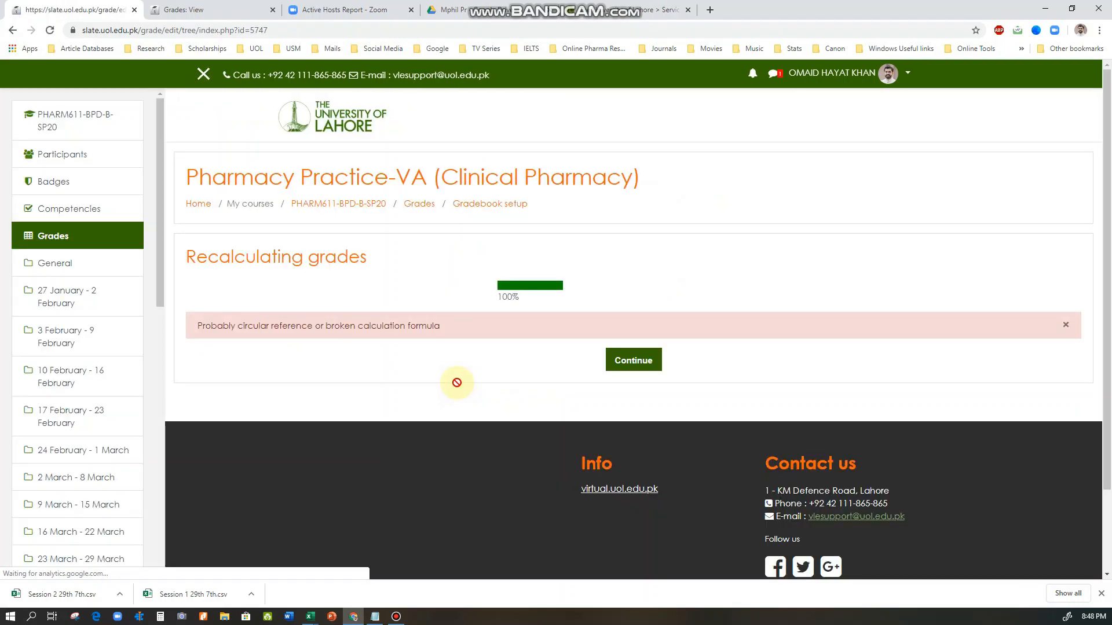
{"action": "left_click", "coordinate": [646, 365]}
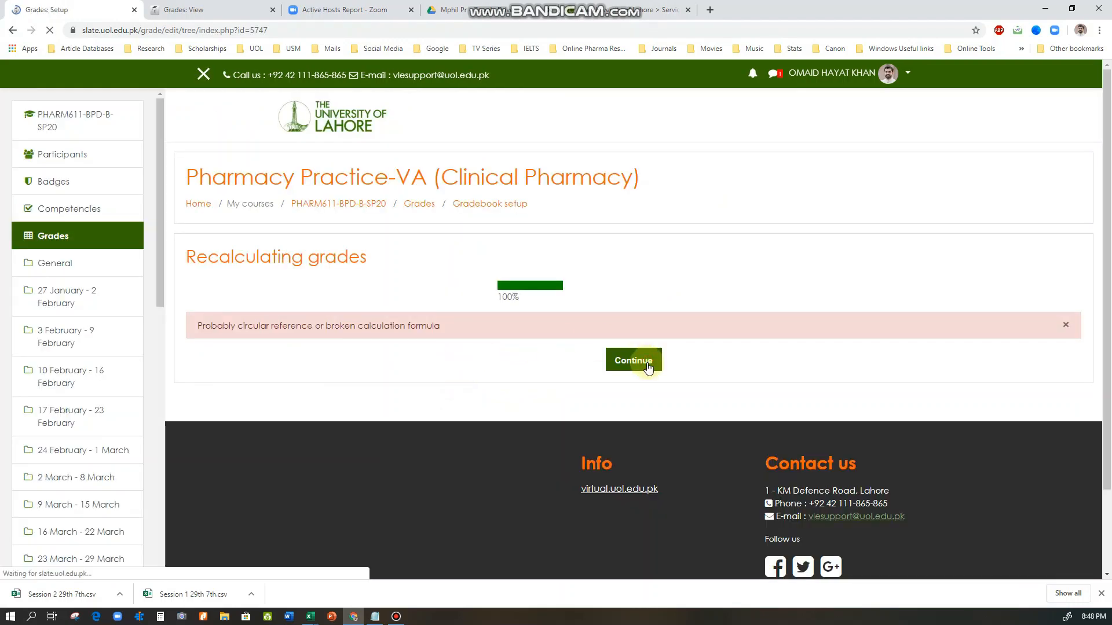
Start another grade category in the gradebook setup, name it Assignments and set its aggregation to Natural
{"action": "scroll", "coordinate": [604, 404], "scroll_direction": "down", "scroll_amount": 10}
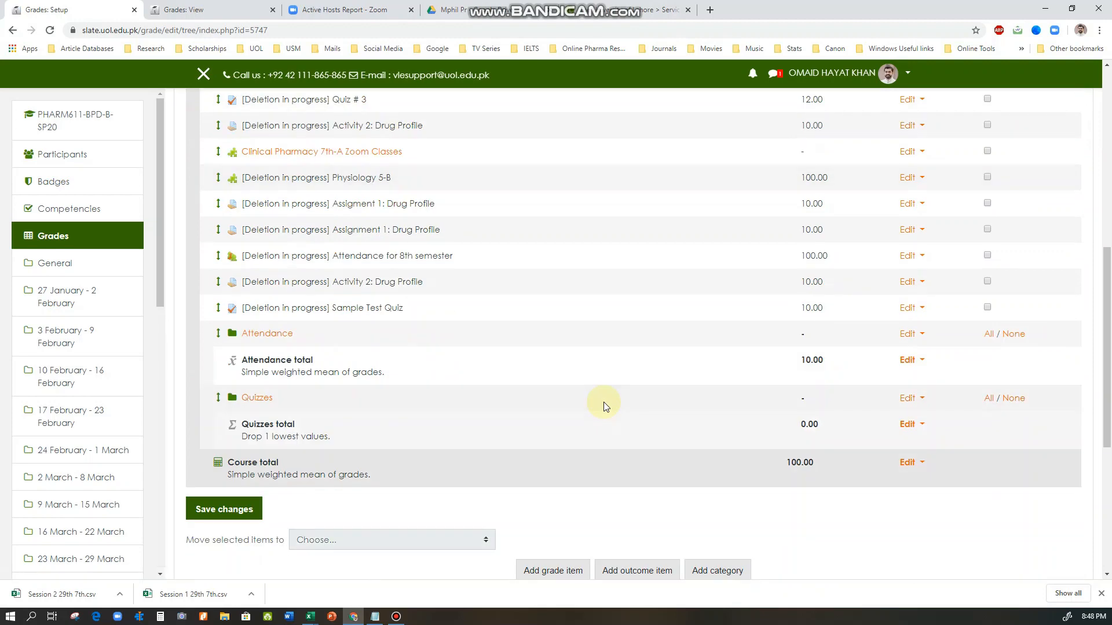
{"action": "scroll", "coordinate": [604, 405], "scroll_direction": "down", "scroll_amount": 2}
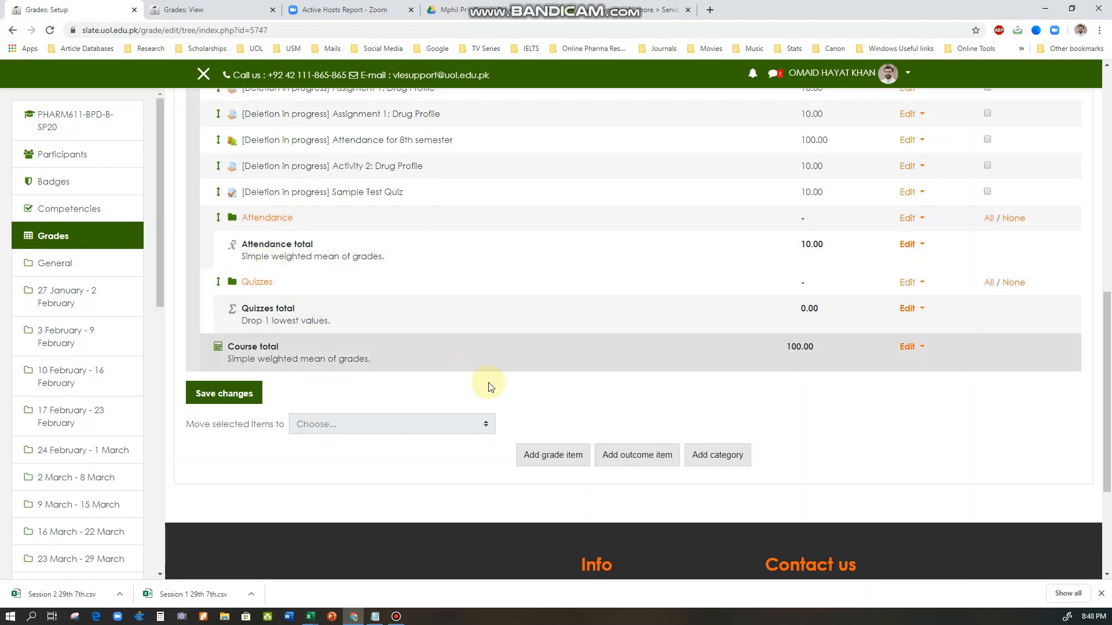
{"action": "left_click", "coordinate": [714, 455]}
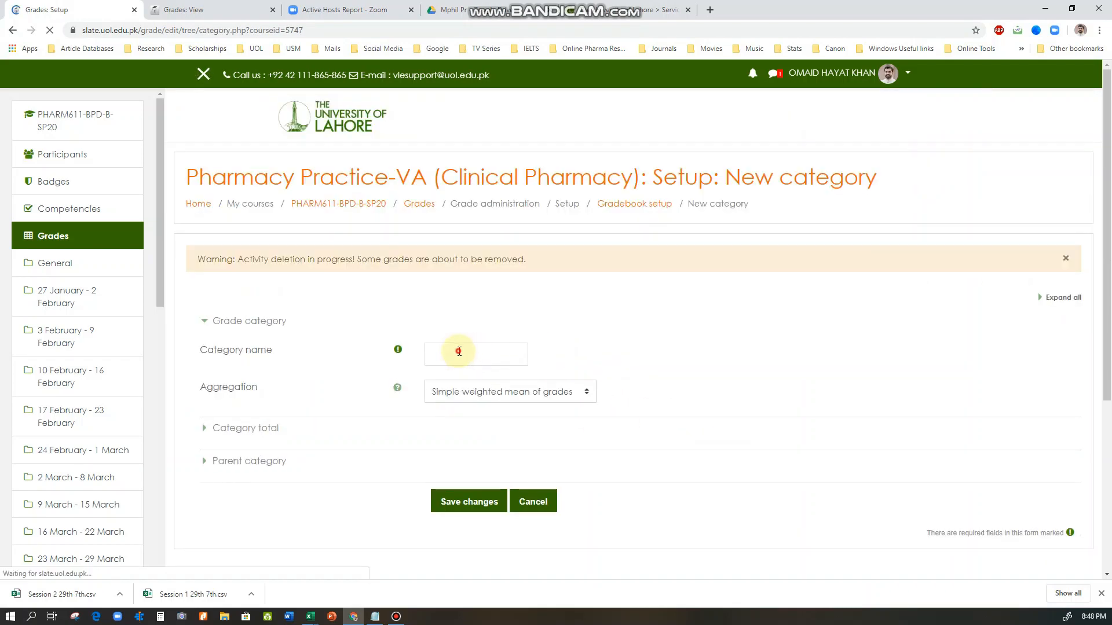
{"action": "left_click", "coordinate": [463, 355]}
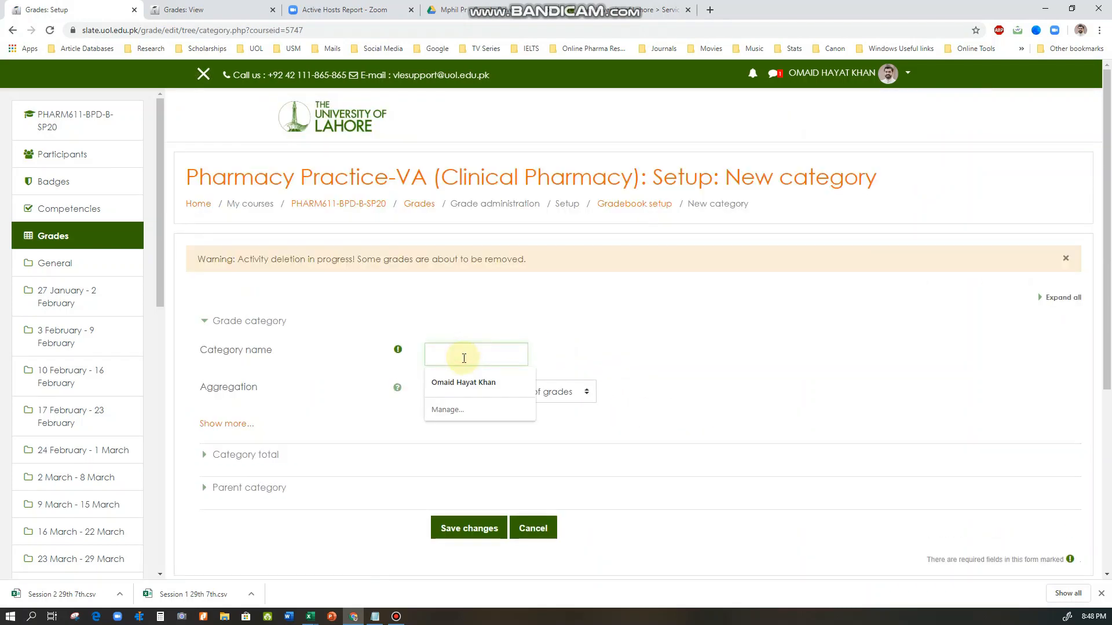
{"action": "type", "text": "Assignments"}
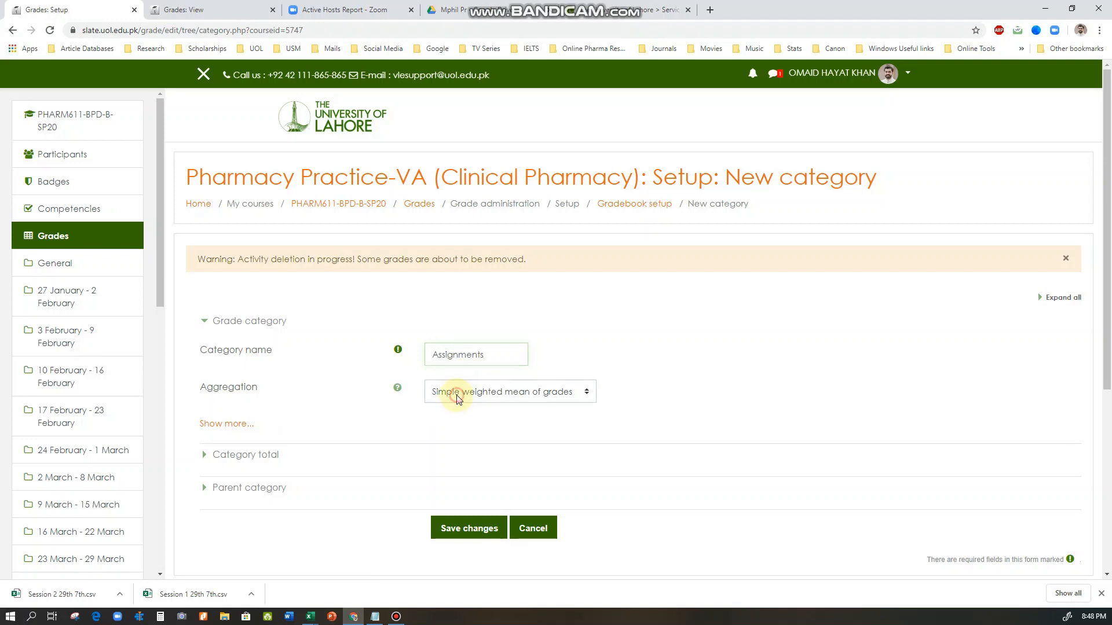
{"action": "left_click", "coordinate": [457, 399]}
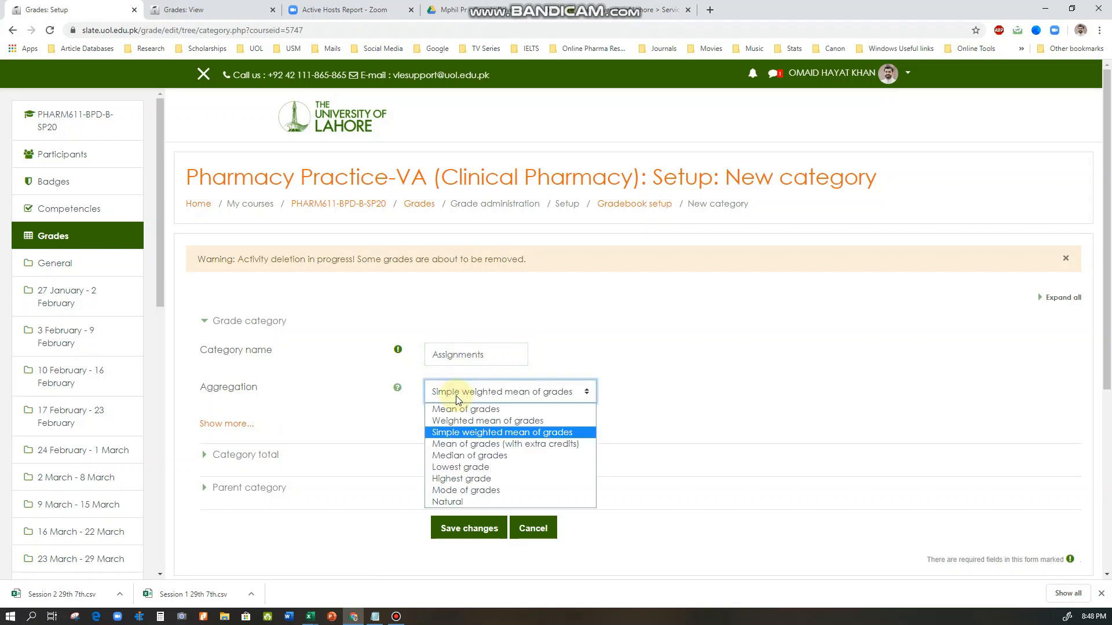
{"action": "left_click", "coordinate": [470, 503]}
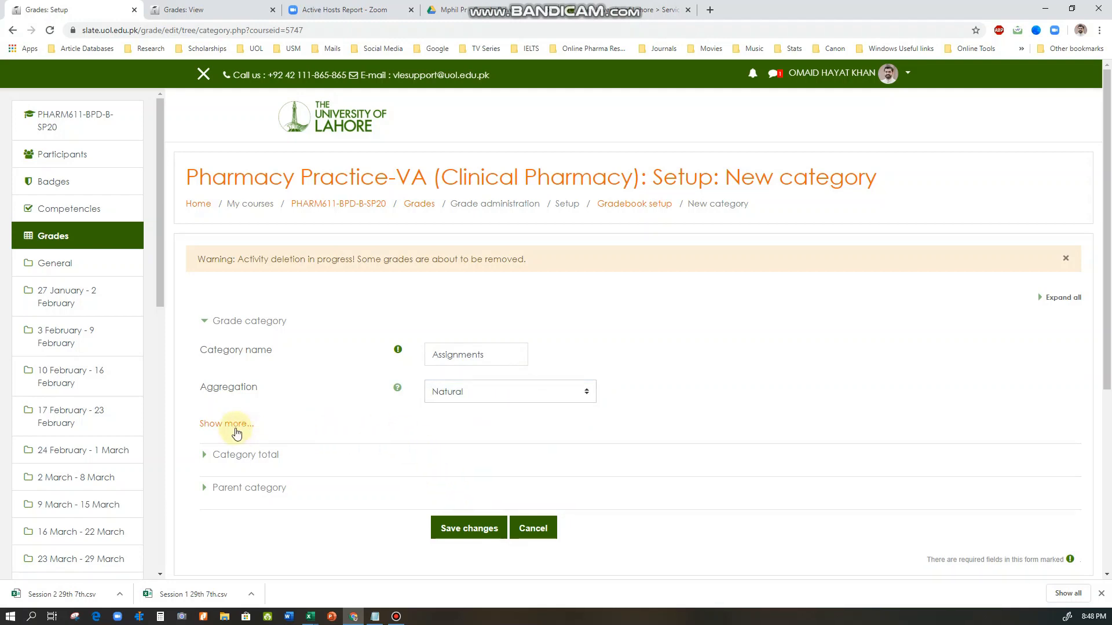
Reveal the additional category total options for Assignments and set the grade to pass to 5
{"action": "scroll", "coordinate": [263, 457], "scroll_direction": "down", "scroll_amount": 2}
{"action": "left_click", "coordinate": [238, 338]}
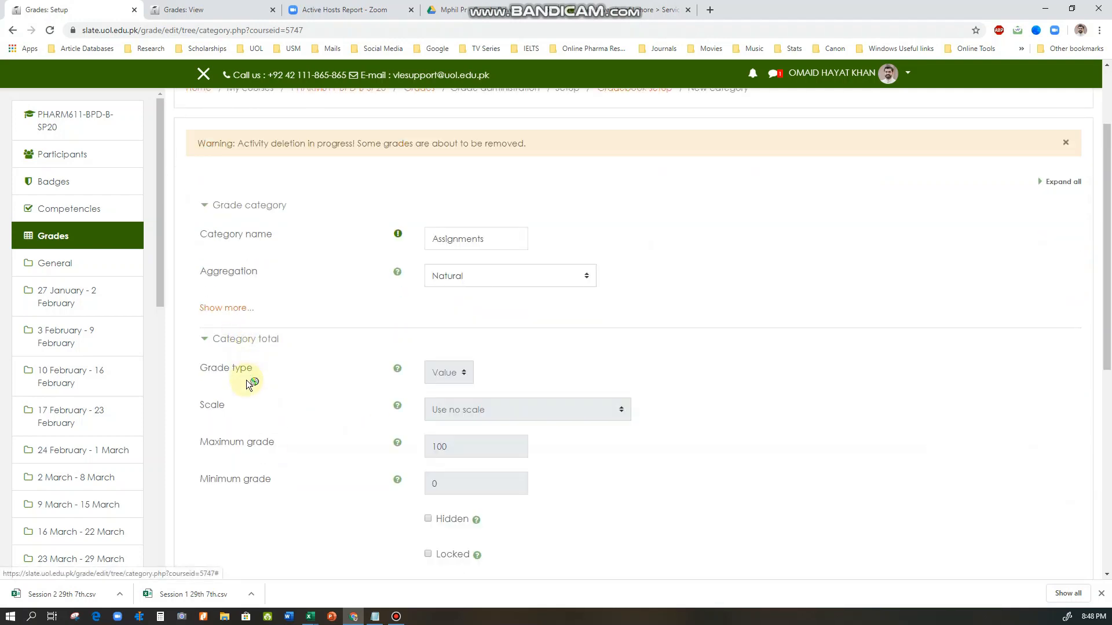
{"action": "scroll", "coordinate": [255, 394], "scroll_direction": "down", "scroll_amount": 3}
{"action": "left_click", "coordinate": [237, 412]}
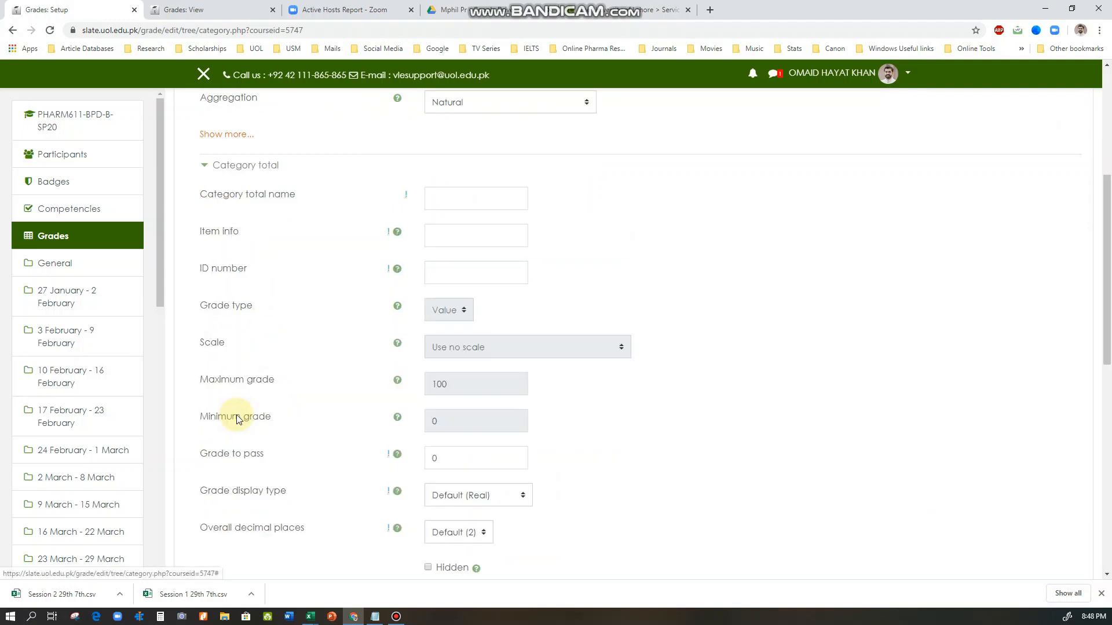
{"action": "scroll", "coordinate": [301, 423], "scroll_direction": "down", "scroll_amount": 2}
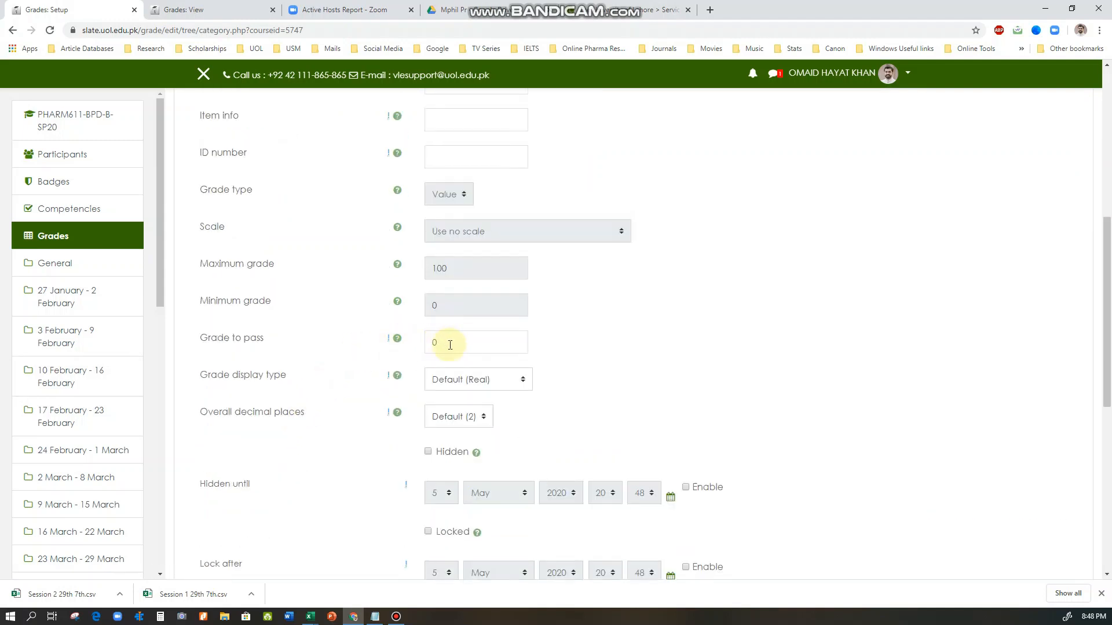
{"action": "double_click", "coordinate": [428, 344]}
{"action": "scroll", "coordinate": [545, 341], "scroll_direction": "down", "scroll_amount": 3}
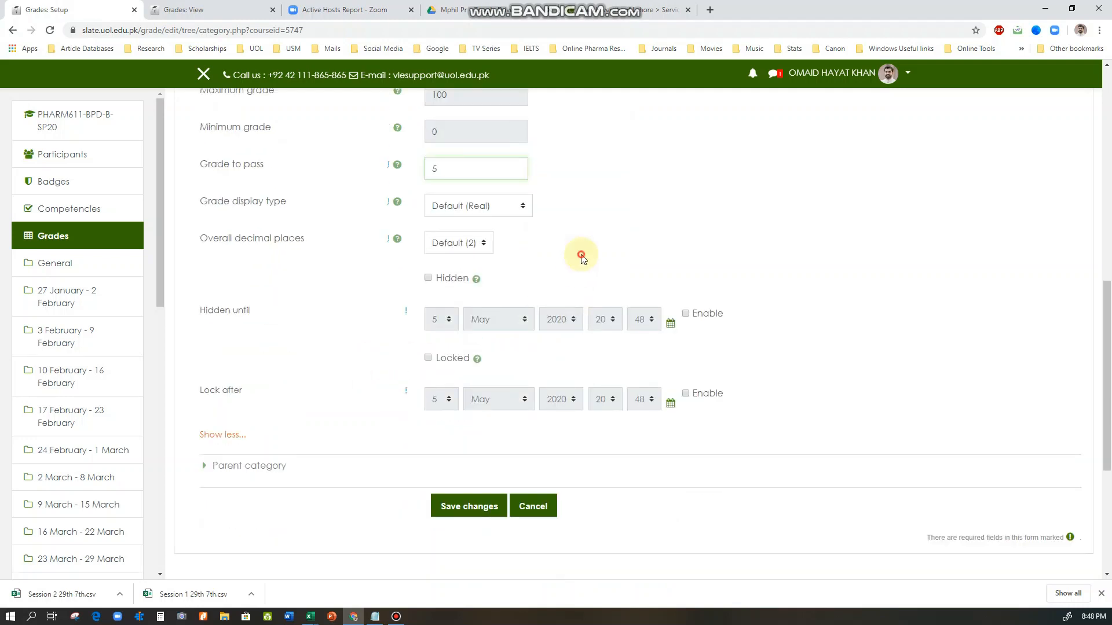
{"action": "scroll", "coordinate": [489, 278], "scroll_direction": "down", "scroll_amount": 2}
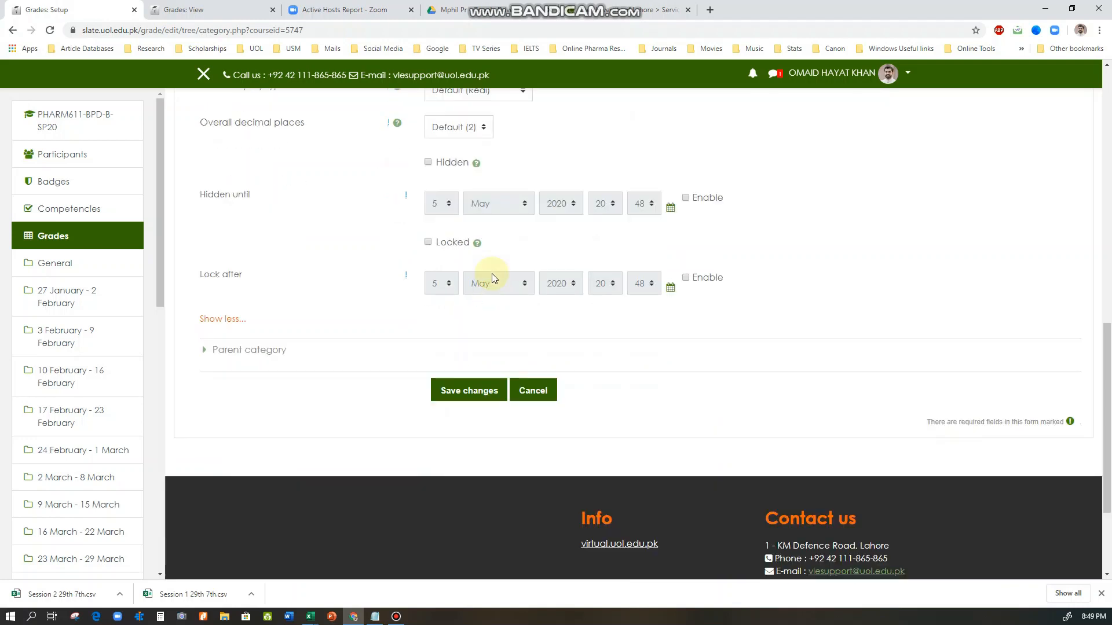
Save the Assignments category and continue past the grade recalculation to the gradebook setup
{"action": "left_click", "coordinate": [457, 391]}
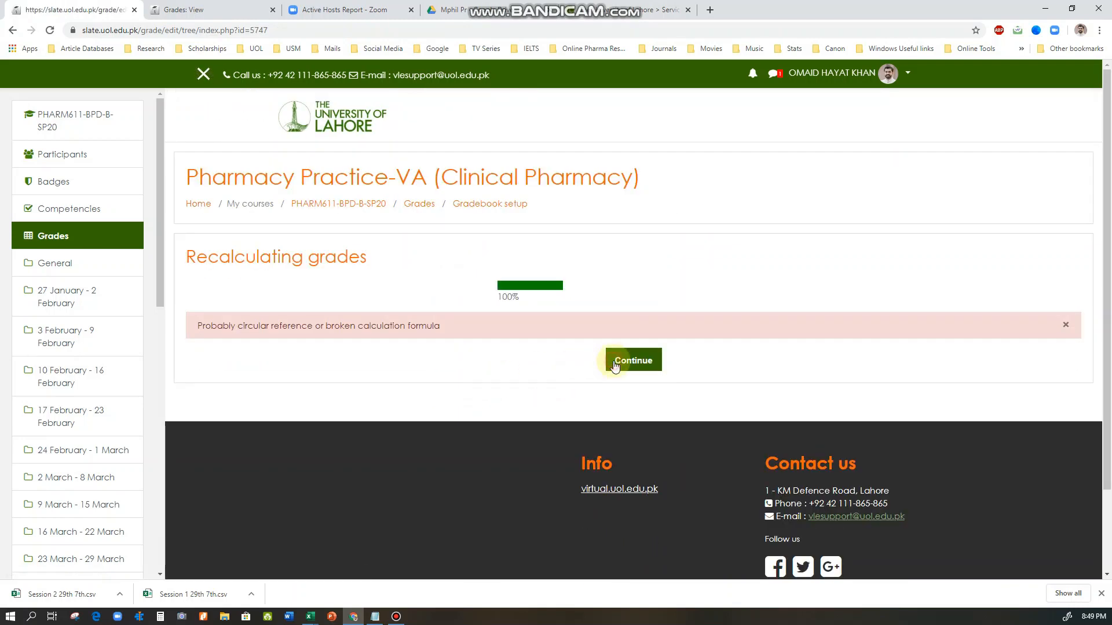
{"action": "left_click", "coordinate": [618, 361]}
Start a new grade category in the gradebook setup, name it Other Assessments and set its aggregation to Natural
{"action": "scroll", "coordinate": [493, 387], "scroll_direction": "down", "scroll_amount": 9}
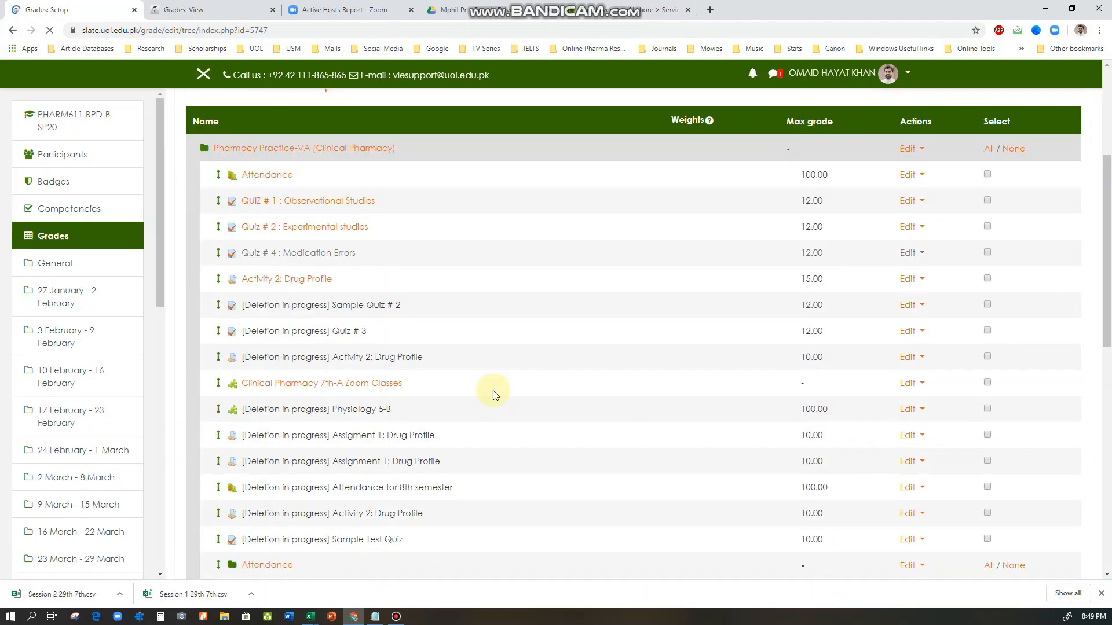
{"action": "scroll", "coordinate": [493, 394], "scroll_direction": "down", "scroll_amount": 1}
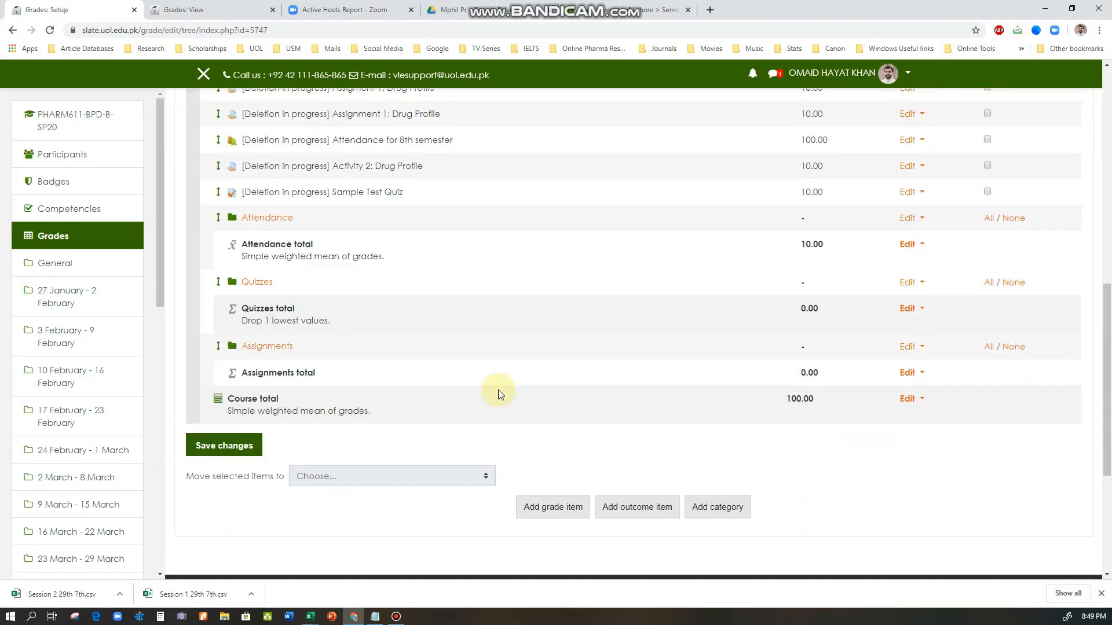
{"action": "left_click", "coordinate": [714, 513]}
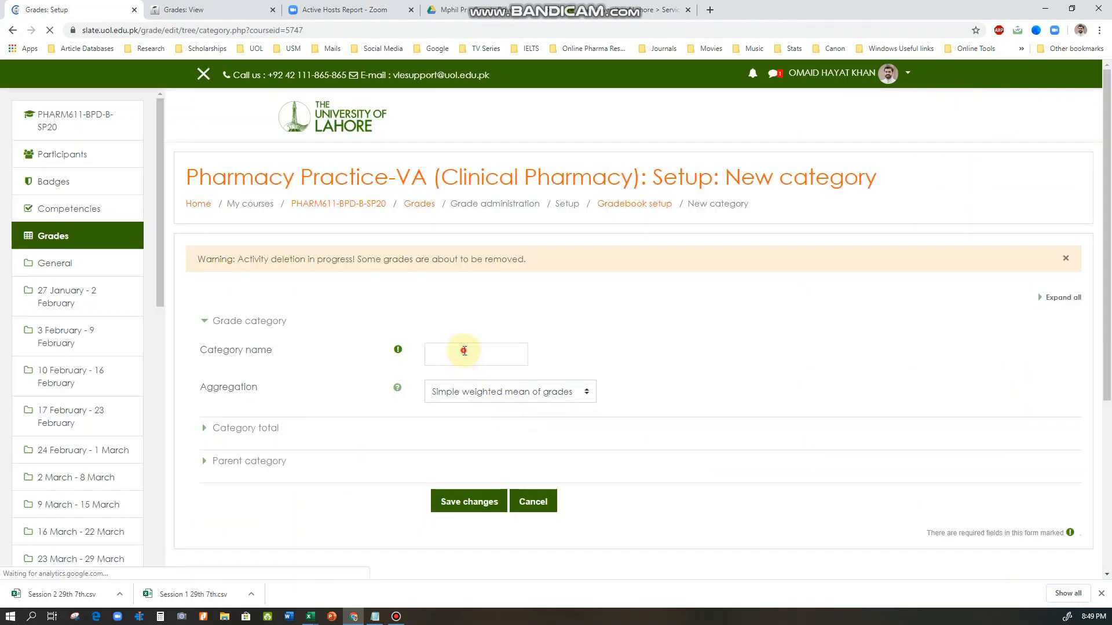
{"action": "left_click", "coordinate": [464, 351]}
{"action": "type", "text": "Other Assessments"}
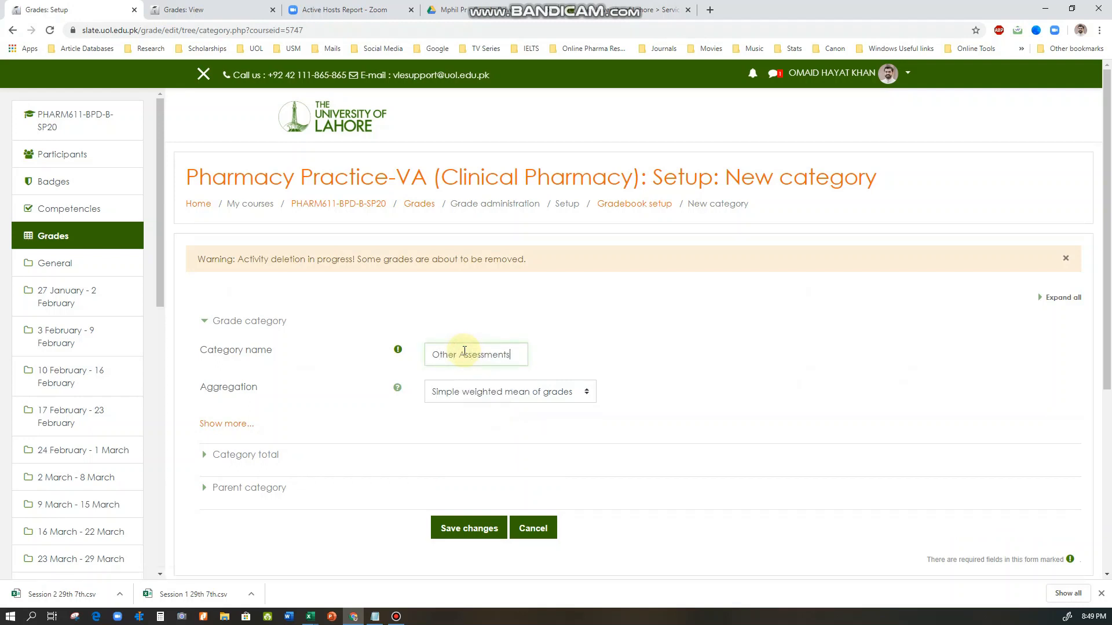
{"action": "left_click", "coordinate": [453, 394]}
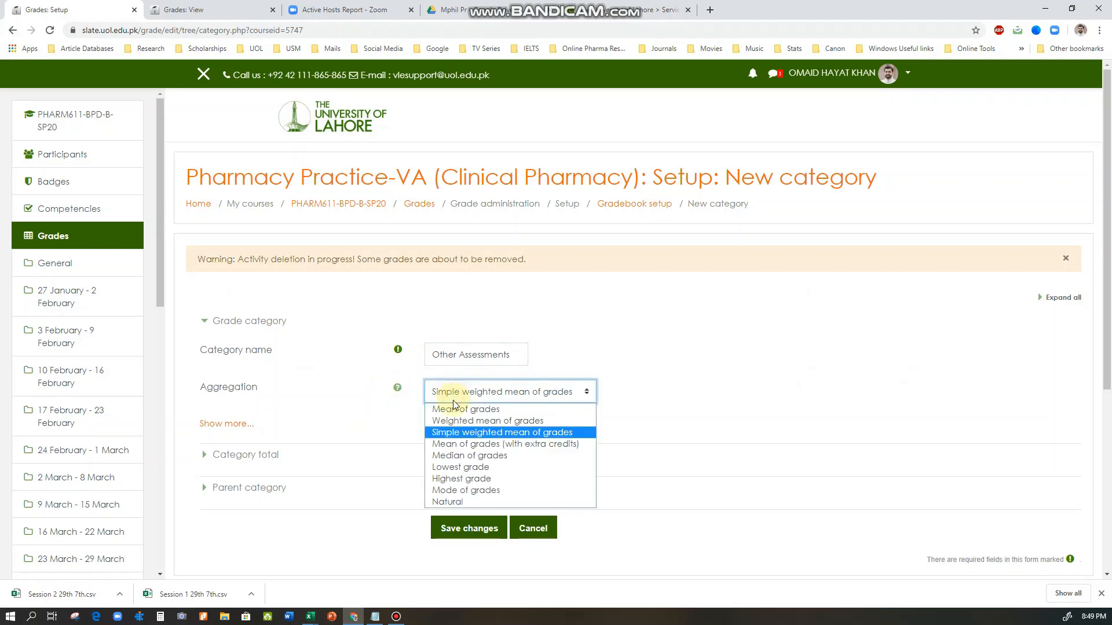
{"action": "left_click", "coordinate": [455, 501]}
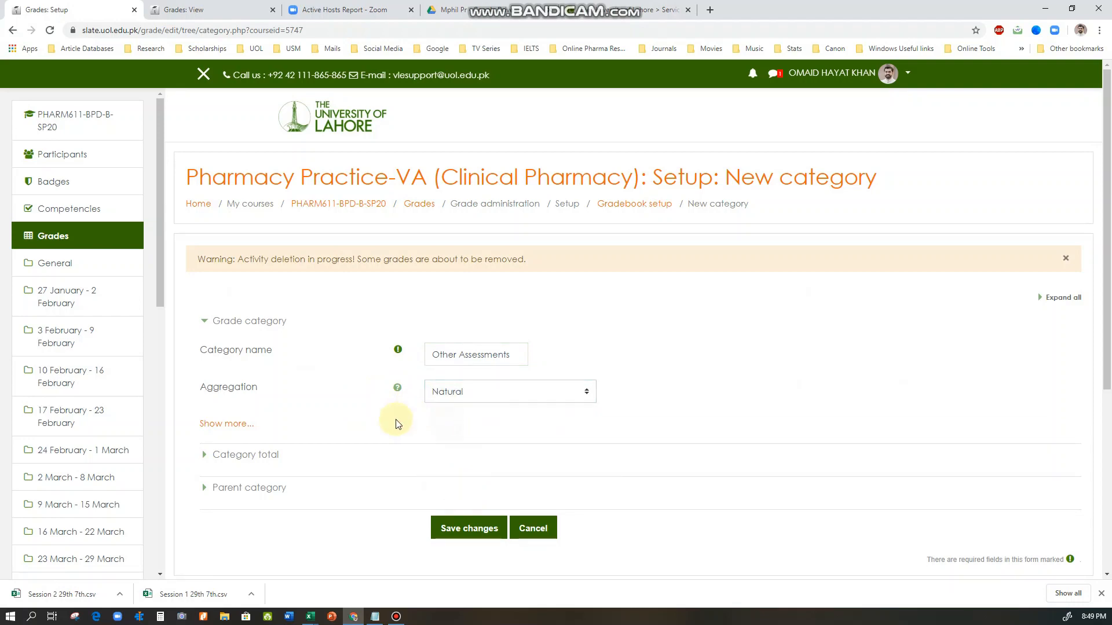
Reveal the additional category total options for Other Assessments and set the grade to pass to 5
{"action": "scroll", "coordinate": [395, 424], "scroll_direction": "down", "scroll_amount": 2}
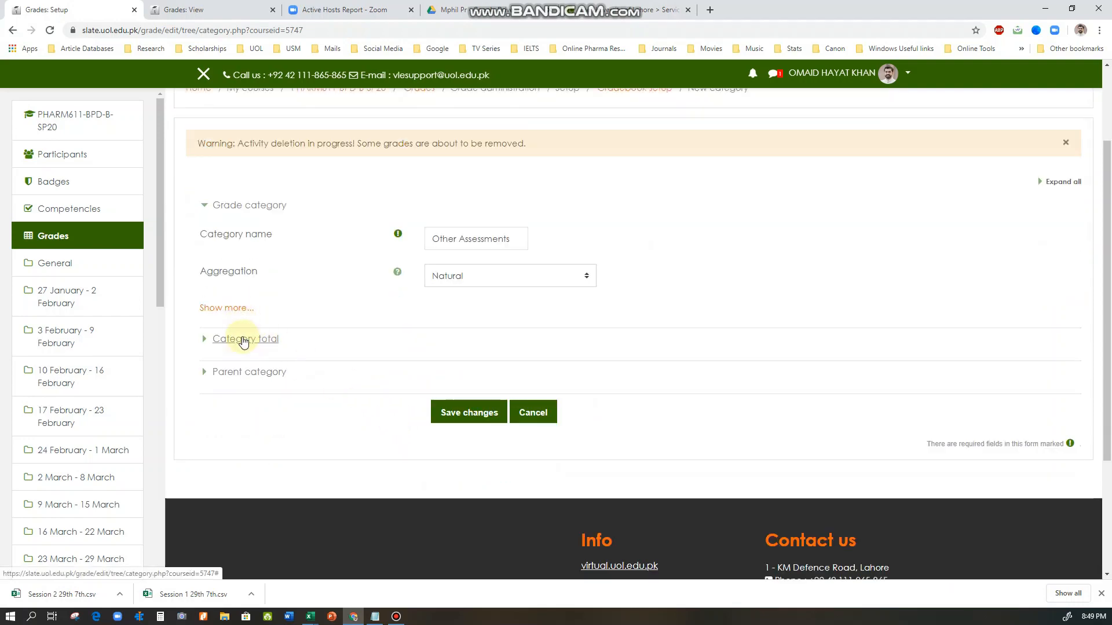
{"action": "left_click", "coordinate": [244, 340]}
{"action": "scroll", "coordinate": [265, 409], "scroll_direction": "down", "scroll_amount": 4}
{"action": "left_click", "coordinate": [237, 354]}
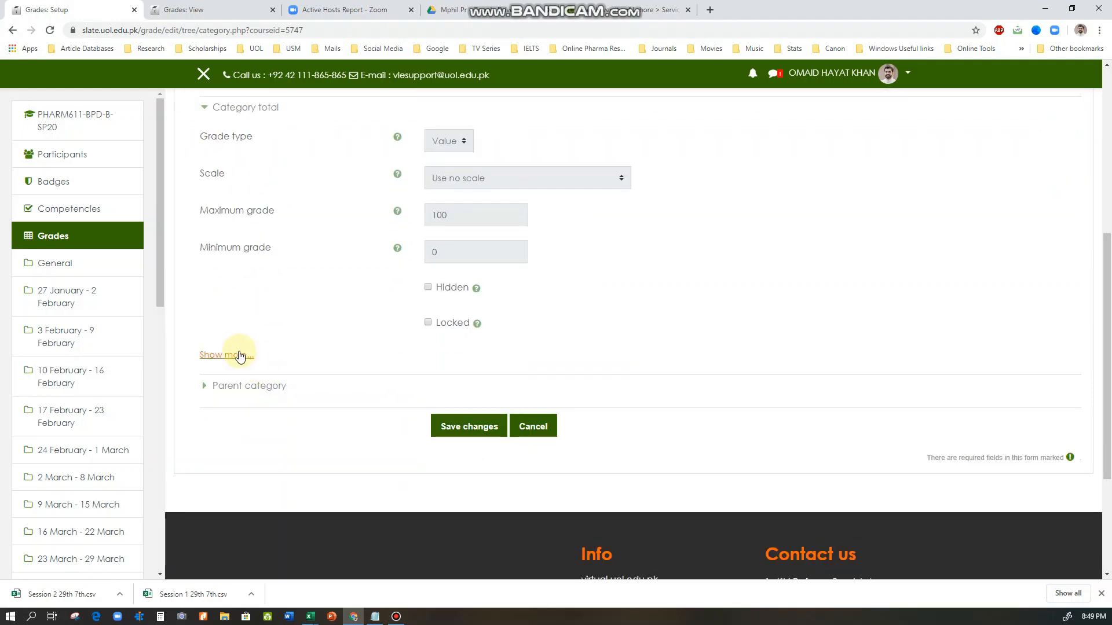
{"action": "scroll", "coordinate": [318, 388], "scroll_direction": "down", "scroll_amount": 3}
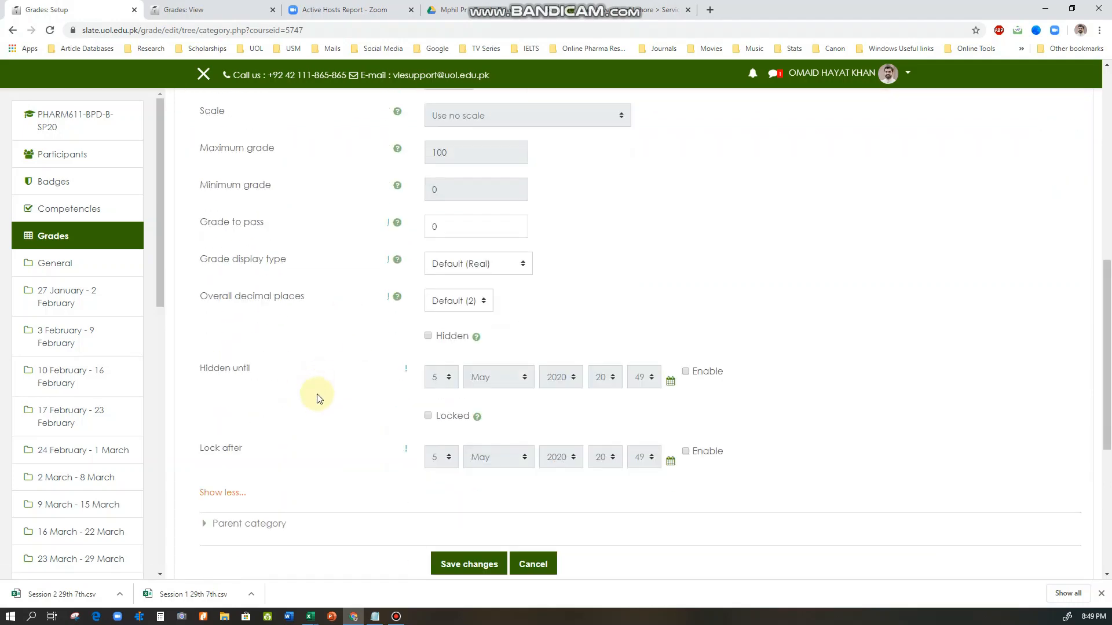
{"action": "scroll", "coordinate": [317, 398], "scroll_direction": "up", "scroll_amount": 3}
{"action": "scroll", "coordinate": [318, 397], "scroll_direction": "up", "scroll_amount": 1}
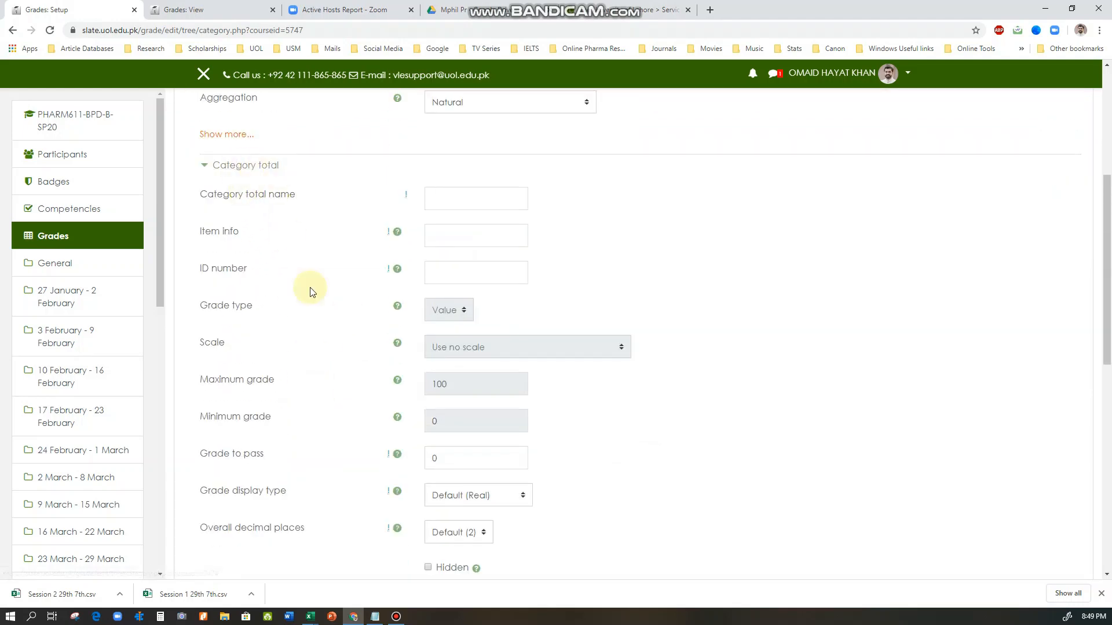
{"action": "scroll", "coordinate": [345, 372], "scroll_direction": "down", "scroll_amount": 3}
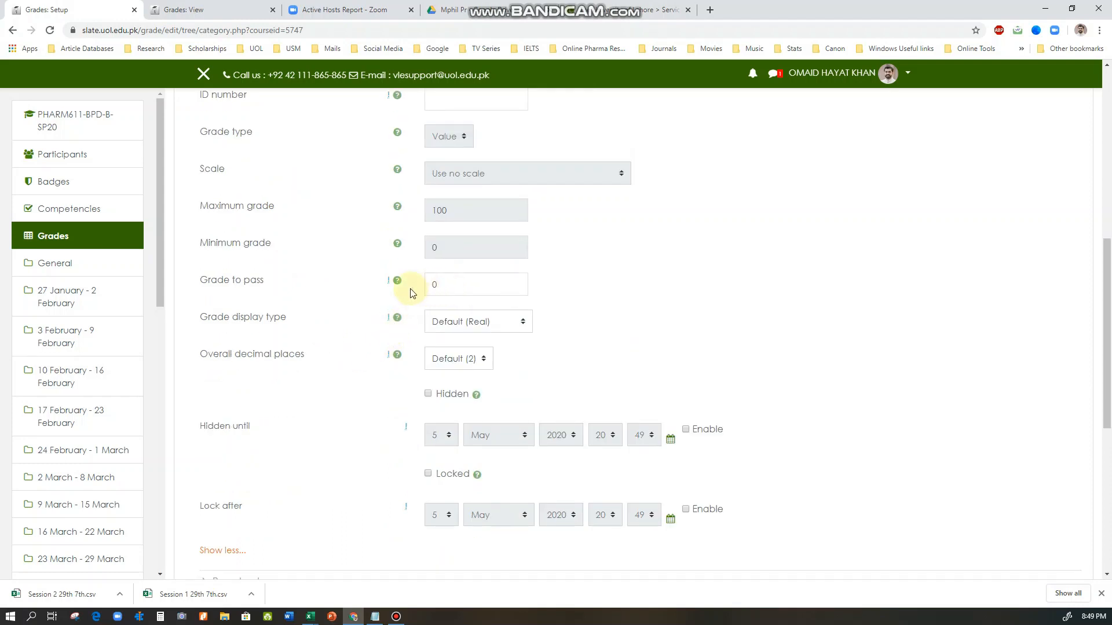
{"action": "left_click", "coordinate": [456, 284]}
{"action": "left_click_drag", "start_coordinate": [456, 284], "coordinate": [428, 284]}
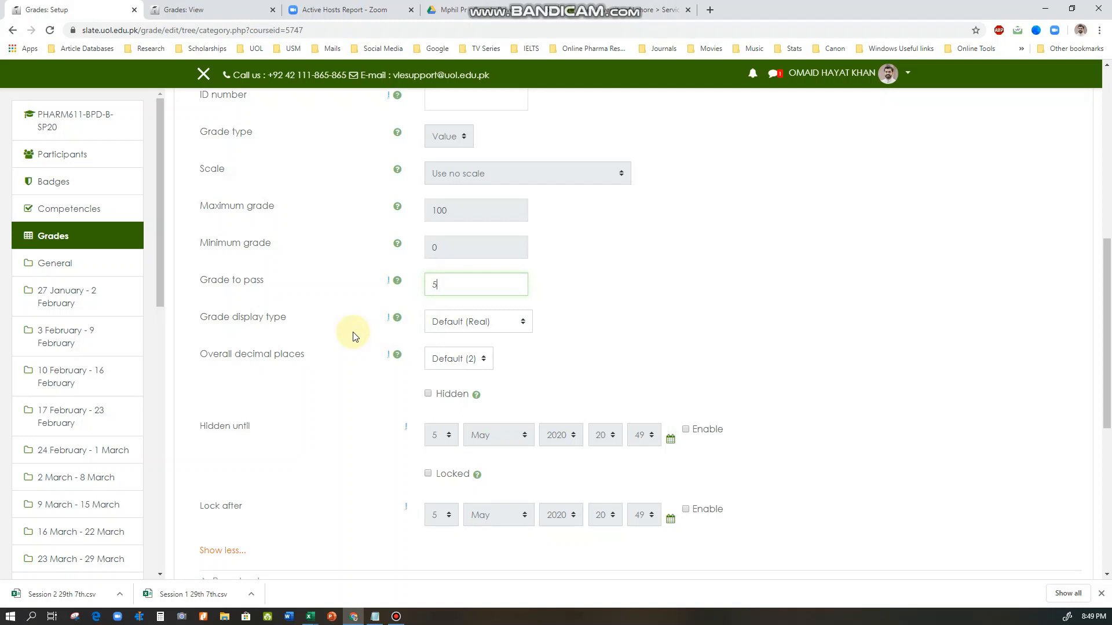
{"action": "left_click", "coordinate": [374, 321]}
{"action": "scroll", "coordinate": [455, 293], "scroll_direction": "up", "scroll_amount": 1}
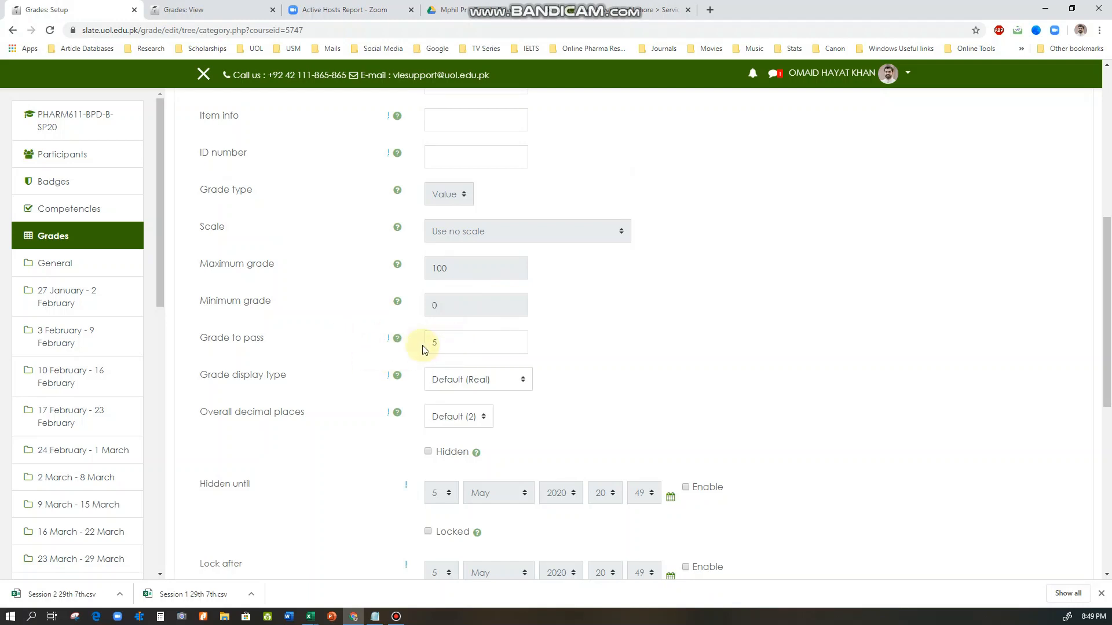
{"action": "left_click_drag", "start_coordinate": [431, 342], "coordinate": [456, 343]}
{"action": "left_click", "coordinate": [435, 341]}
{"action": "scroll", "coordinate": [415, 373], "scroll_direction": "down", "scroll_amount": 4}
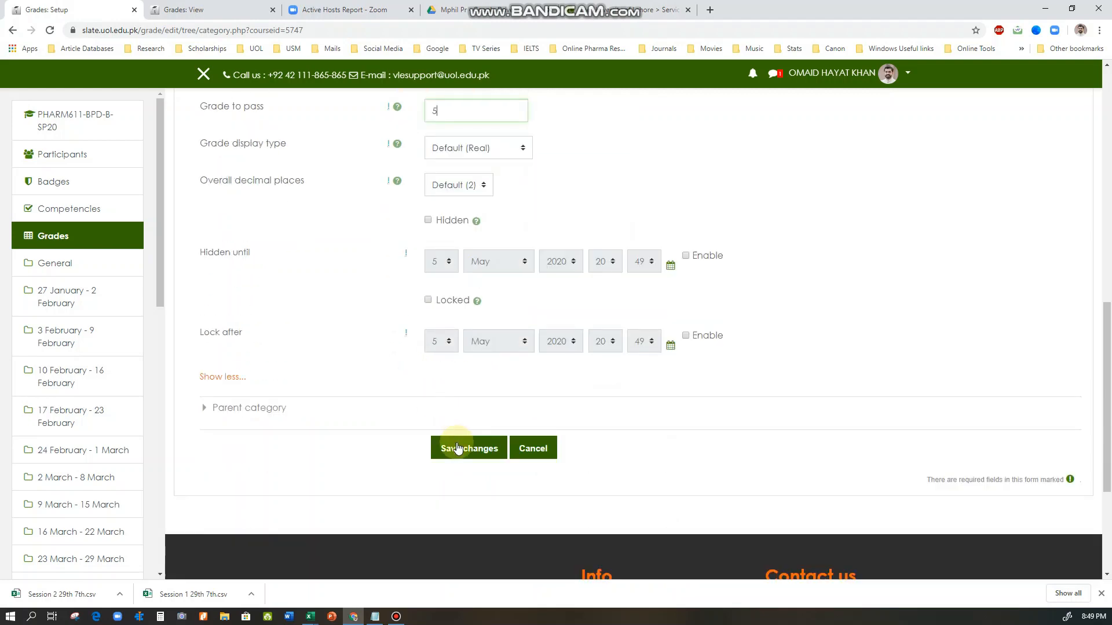
Save the Other Assessments category, continue past the grade recalculation and review the gradebook's items and categories
{"action": "left_click", "coordinate": [457, 448]}
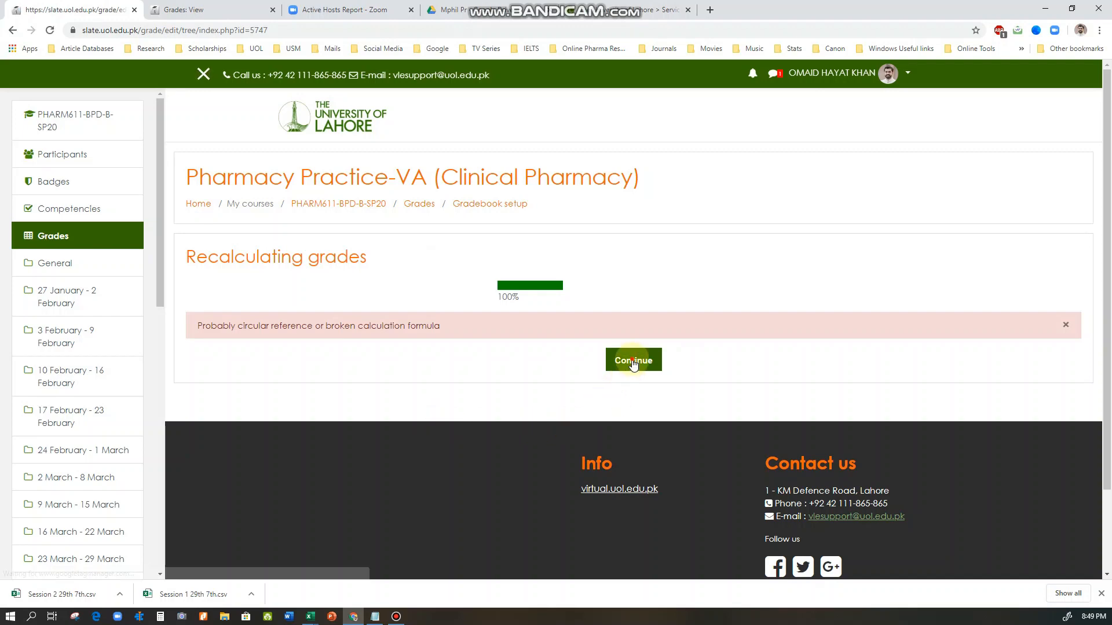
{"action": "left_click", "coordinate": [631, 361]}
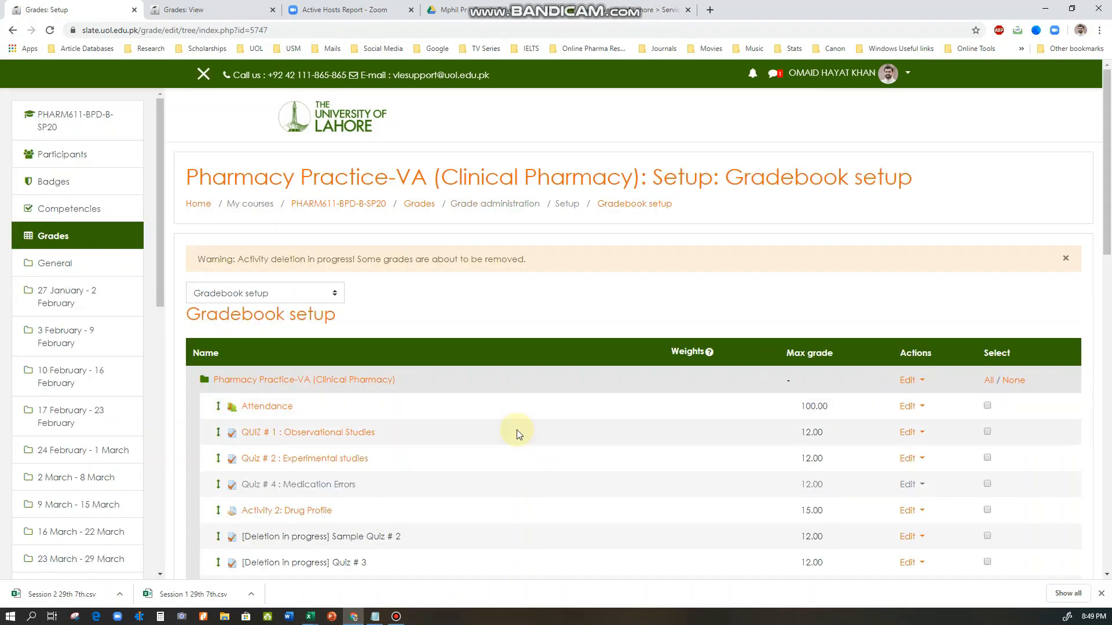
{"action": "scroll", "coordinate": [517, 429], "scroll_direction": "down", "scroll_amount": 12}
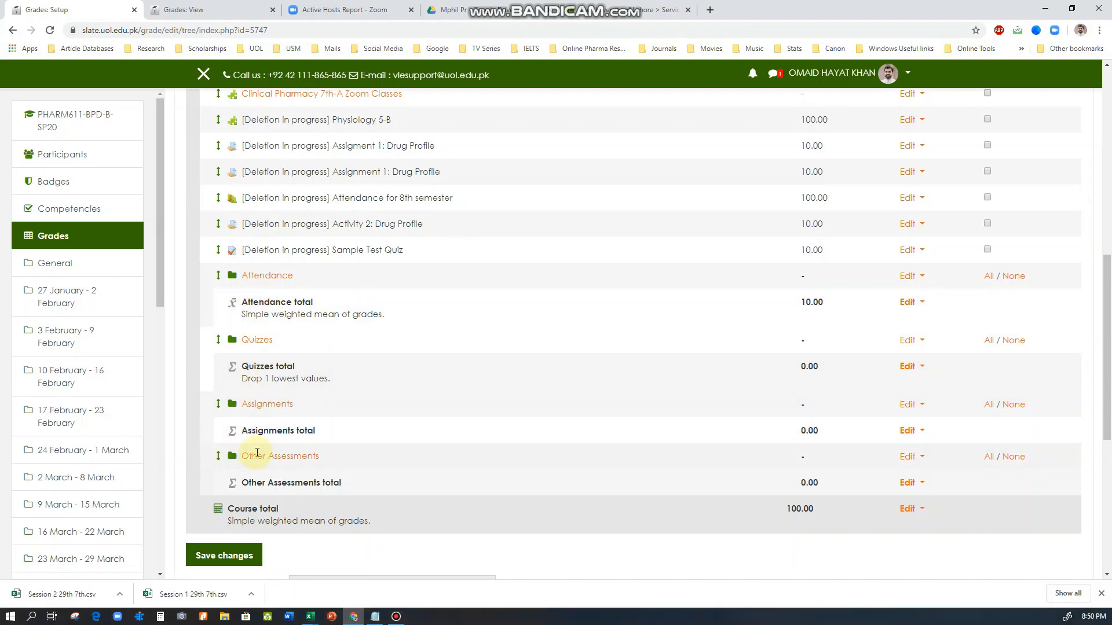
{"action": "scroll", "coordinate": [272, 407], "scroll_direction": "up", "scroll_amount": 2}
{"action": "scroll", "coordinate": [271, 407], "scroll_direction": "up", "scroll_amount": 4}
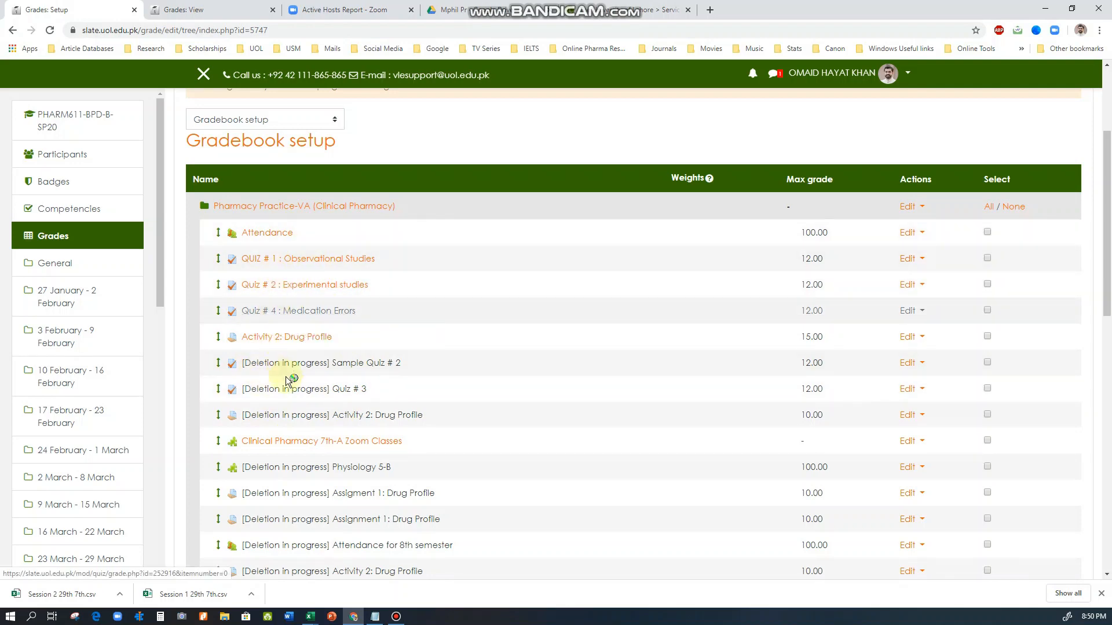
{"action": "scroll", "coordinate": [273, 405], "scroll_direction": "down", "scroll_amount": 5}
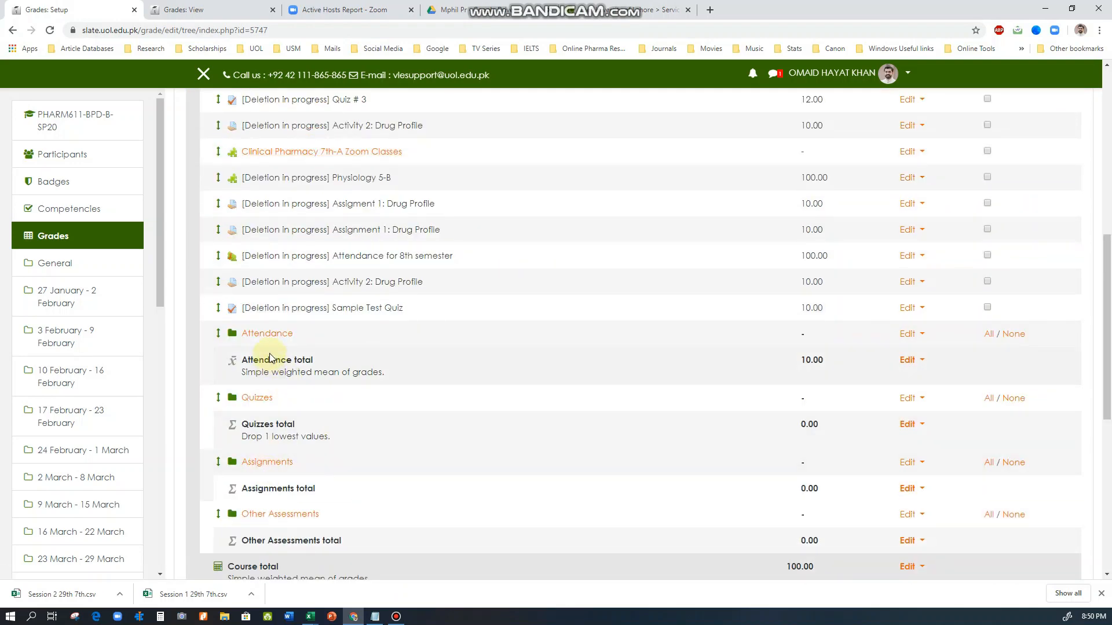
{"action": "scroll", "coordinate": [394, 414], "scroll_direction": "up", "scroll_amount": 5}
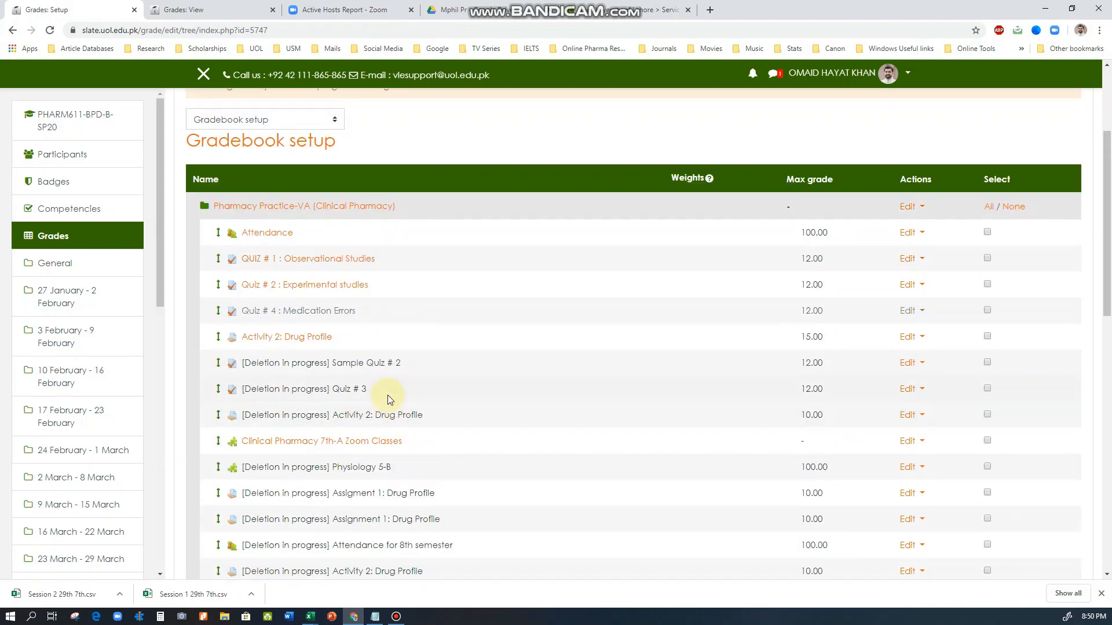
{"action": "scroll", "coordinate": [388, 395], "scroll_direction": "up", "scroll_amount": 2}
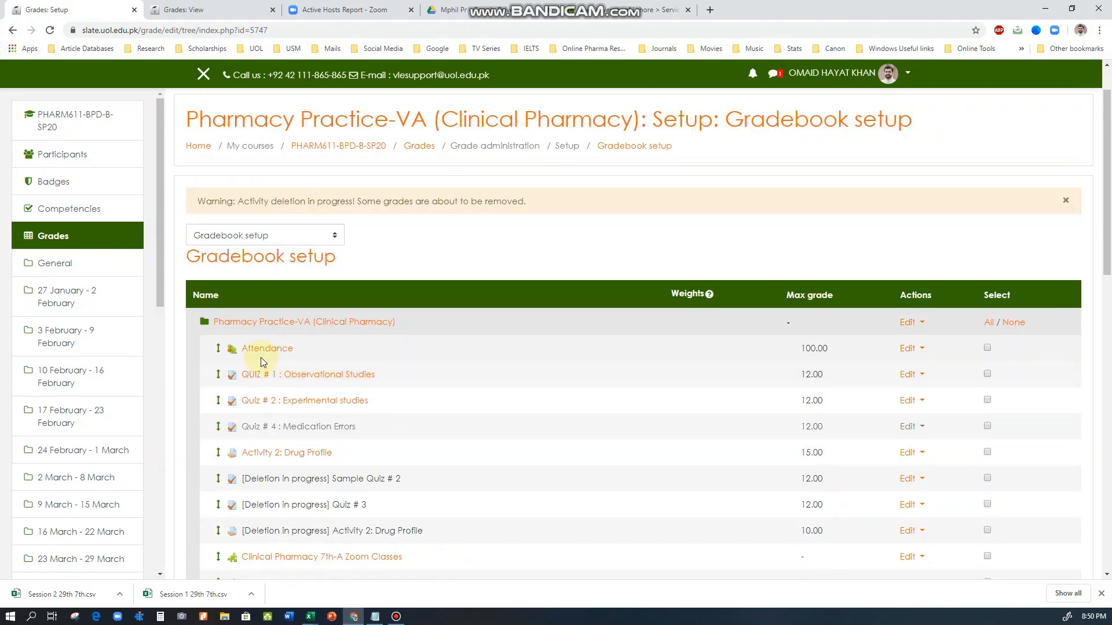
Move the Attendance grade item into the Attendance category and continue past the grade recalculation
{"action": "left_click", "coordinate": [218, 351]}
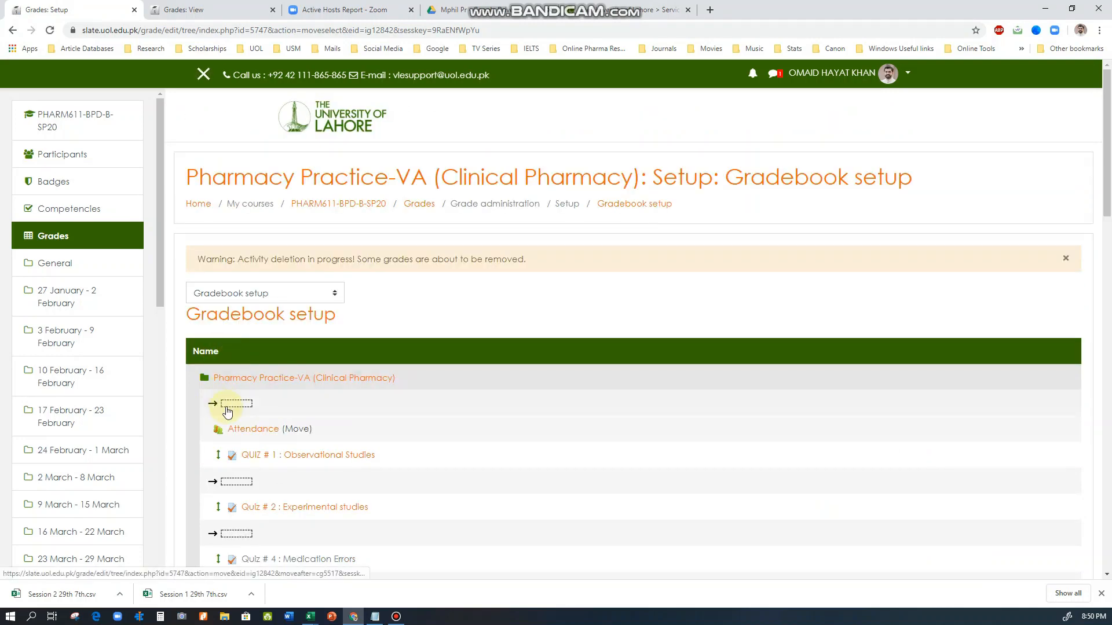
{"action": "scroll", "coordinate": [227, 413], "scroll_direction": "down", "scroll_amount": 15}
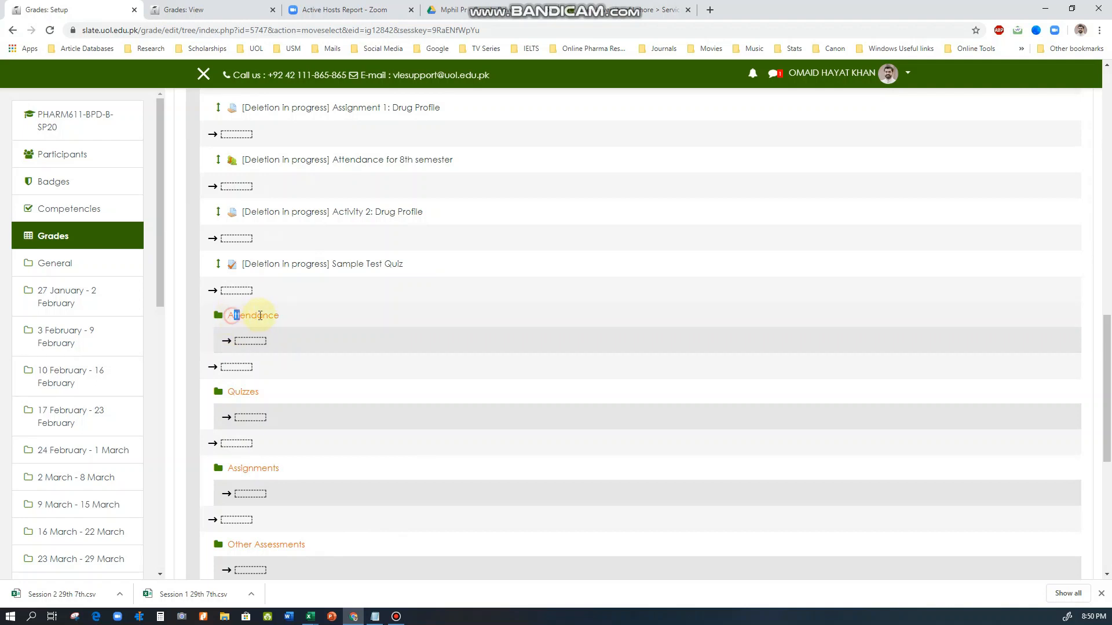
{"action": "left_click_drag", "start_coordinate": [260, 316], "coordinate": [280, 316]}
{"action": "left_click", "coordinate": [258, 333]}
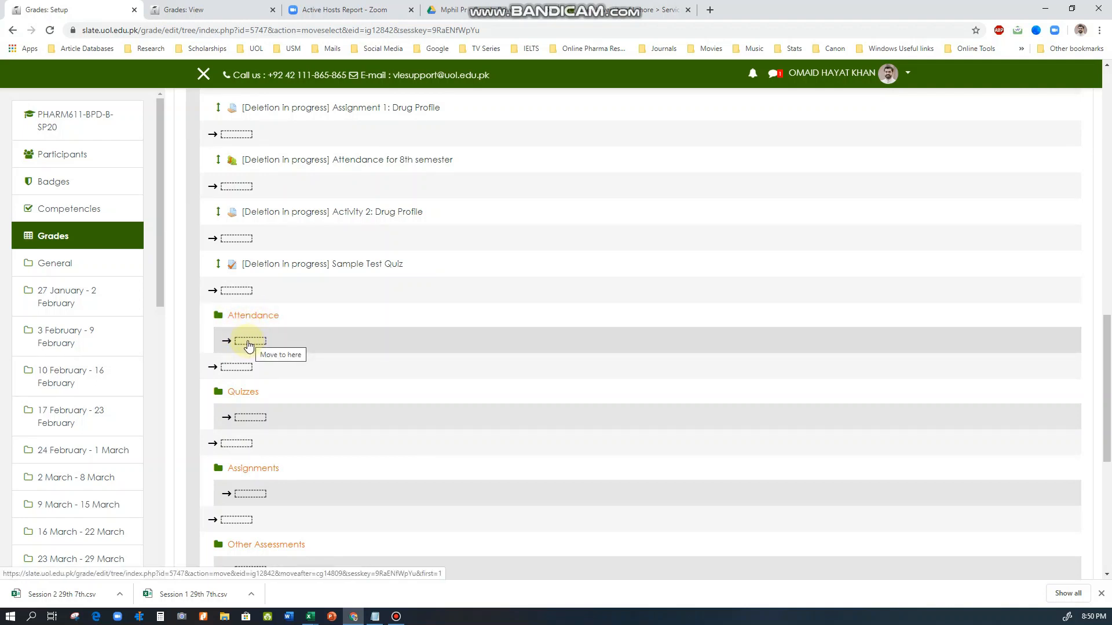
{"action": "left_click", "coordinate": [249, 341]}
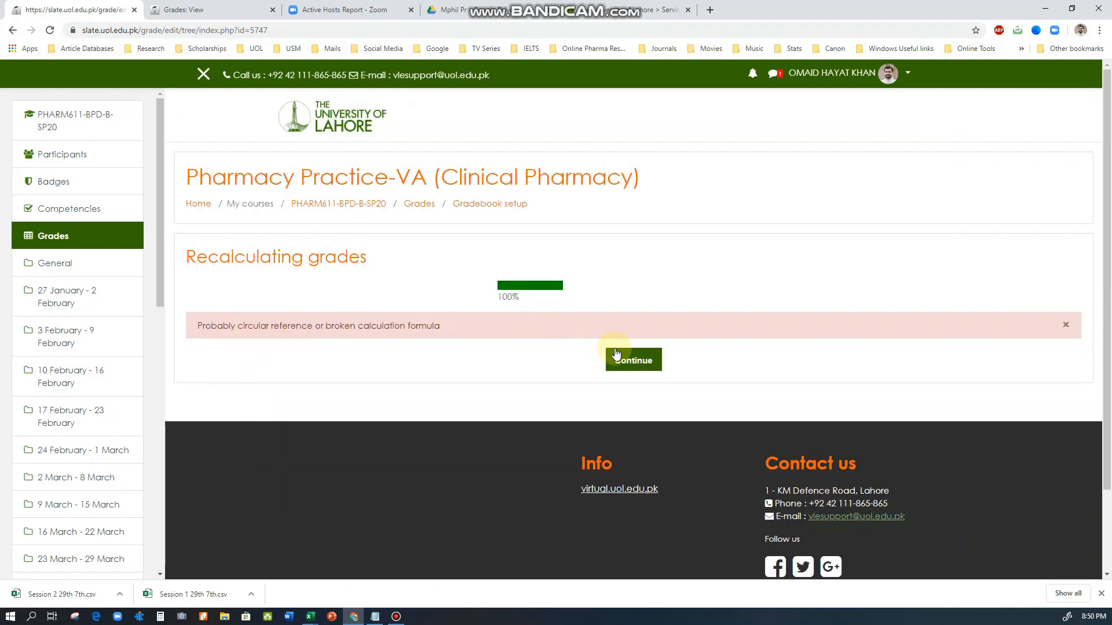
{"action": "left_click", "coordinate": [619, 360]}
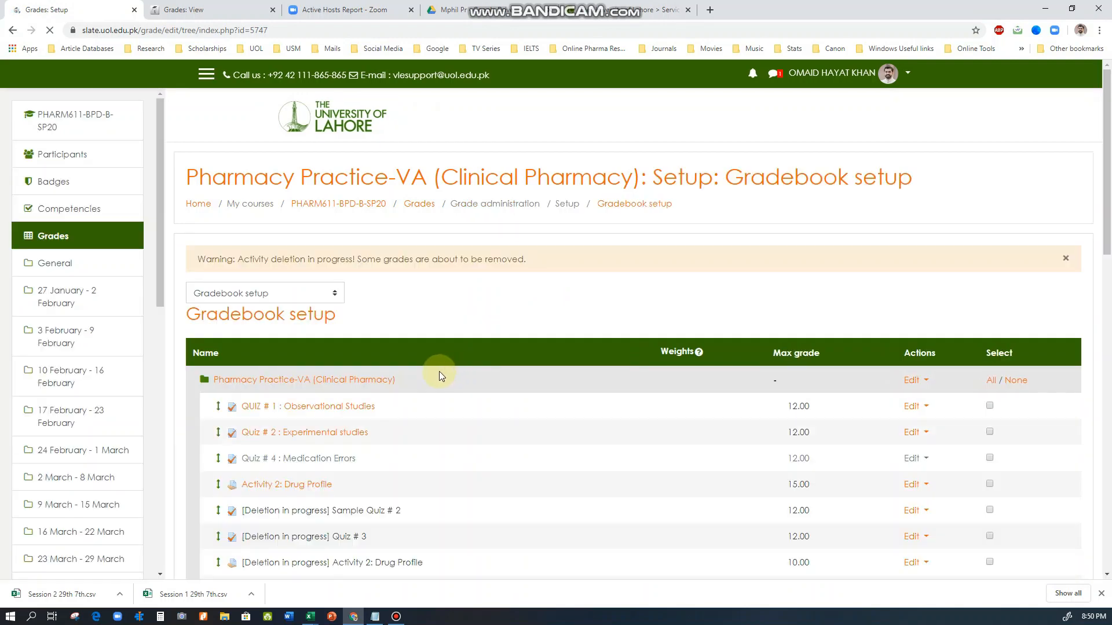
Move Quiz # 1, Quiz # 2 and Quiz # 4 together into the Quizzes category and continue past the grade recalculation
{"action": "scroll", "coordinate": [403, 400], "scroll_direction": "down", "scroll_amount": 7}
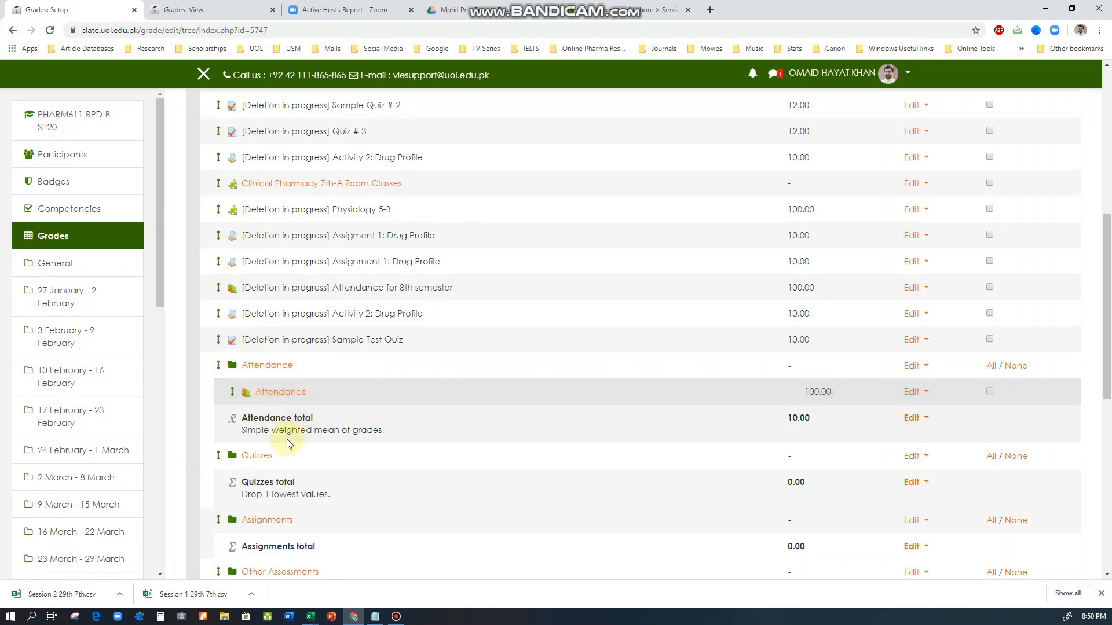
{"action": "scroll", "coordinate": [258, 453], "scroll_direction": "down", "scroll_amount": 2}
{"action": "scroll", "coordinate": [262, 402], "scroll_direction": "up", "scroll_amount": 5}
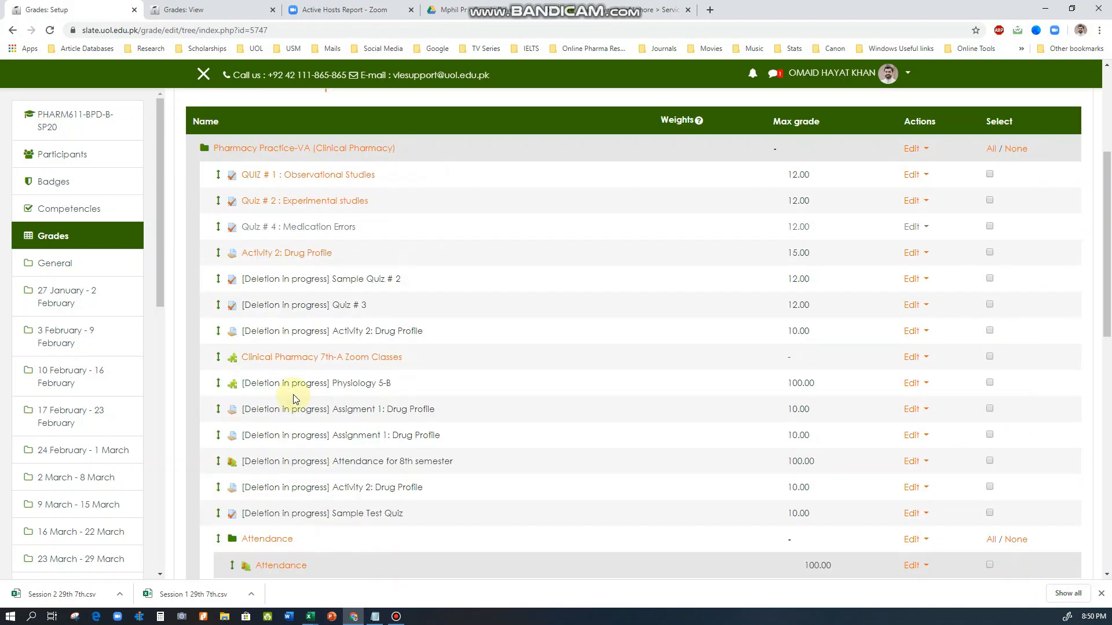
{"action": "scroll", "coordinate": [293, 394], "scroll_direction": "up", "scroll_amount": 1}
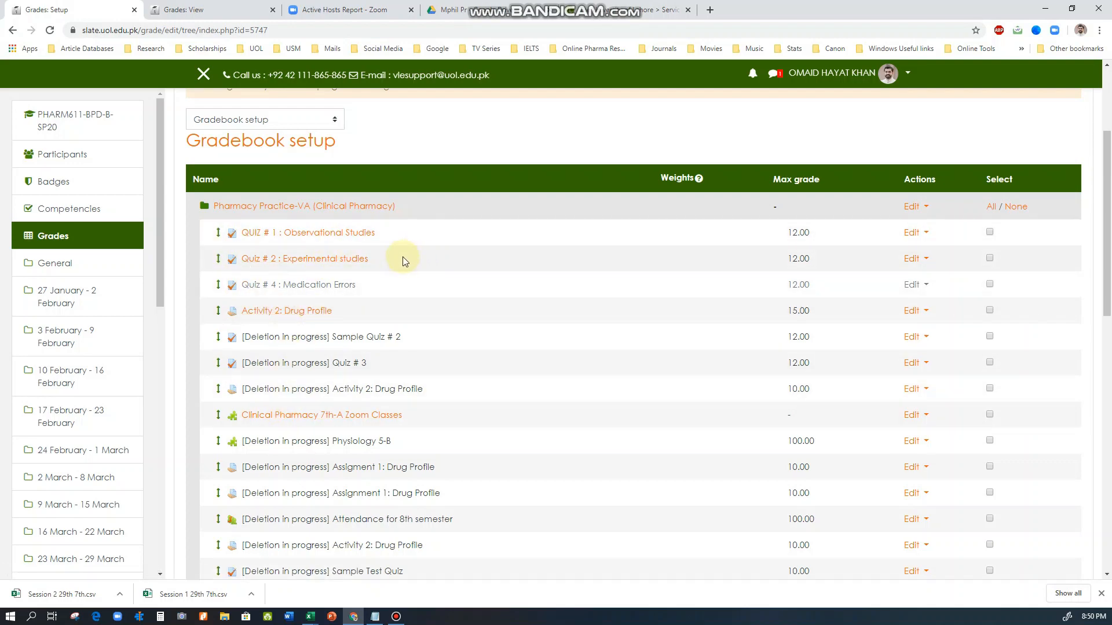
{"action": "left_click", "coordinate": [990, 232]}
{"action": "left_click", "coordinate": [991, 259]}
{"action": "scroll", "coordinate": [628, 290], "scroll_direction": "down", "scroll_amount": 10}
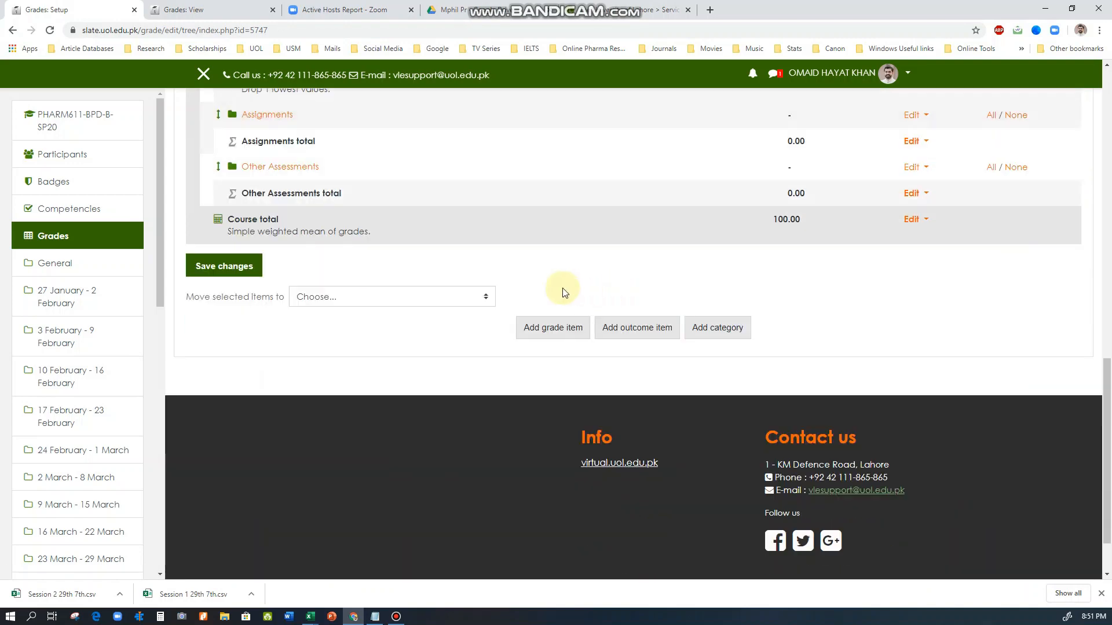
{"action": "left_click", "coordinate": [408, 297]}
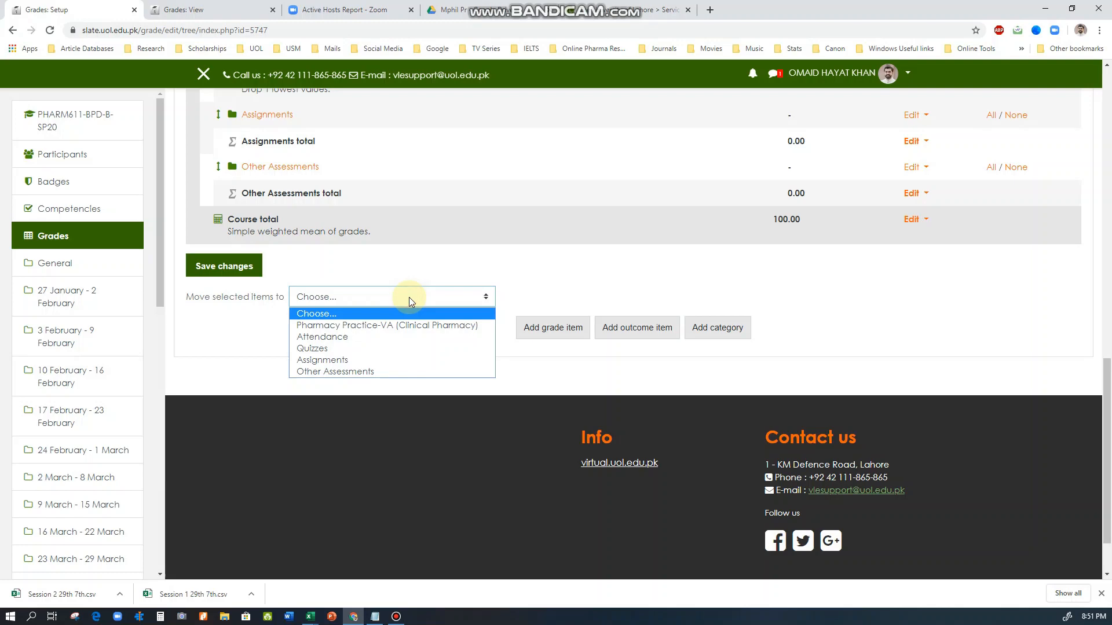
{"action": "left_click", "coordinate": [320, 350]}
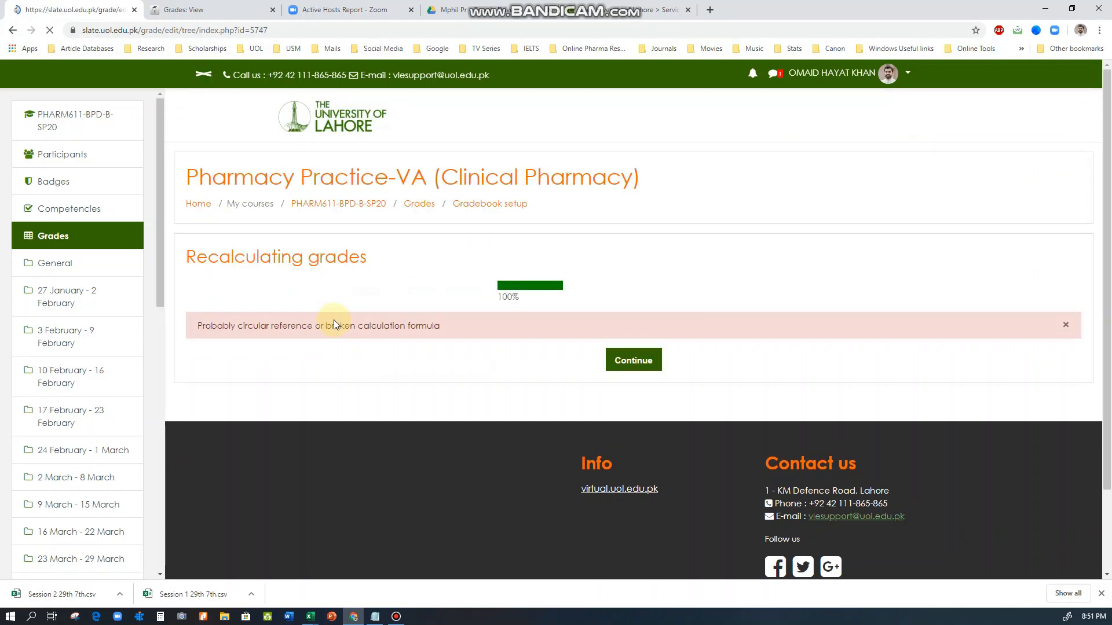
{"action": "left_click", "coordinate": [633, 360]}
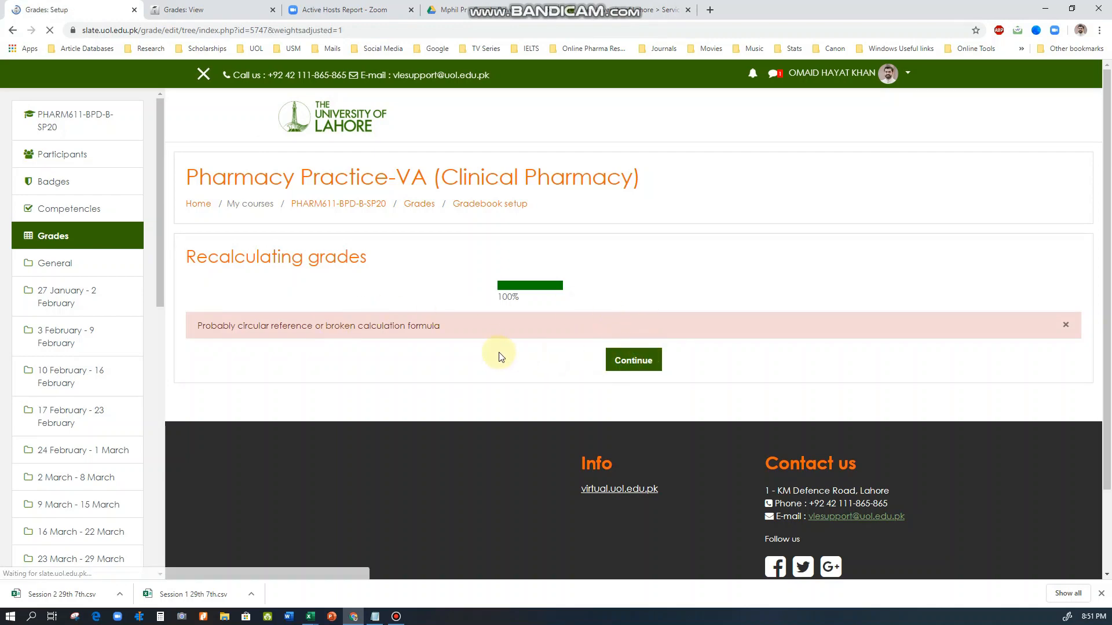
{"action": "scroll", "coordinate": [486, 356], "scroll_direction": "down", "scroll_amount": 9}
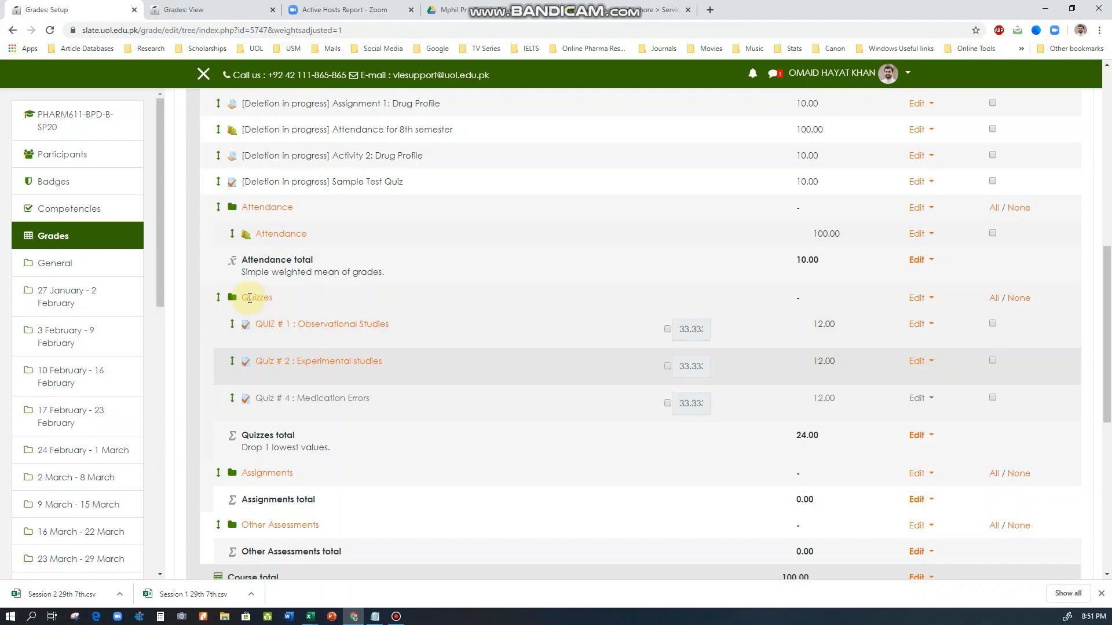
Move the Activity 2: Drug Profile grade item into the Assignments category and continue past the grade recalculation
{"action": "double_click", "coordinate": [263, 299]}
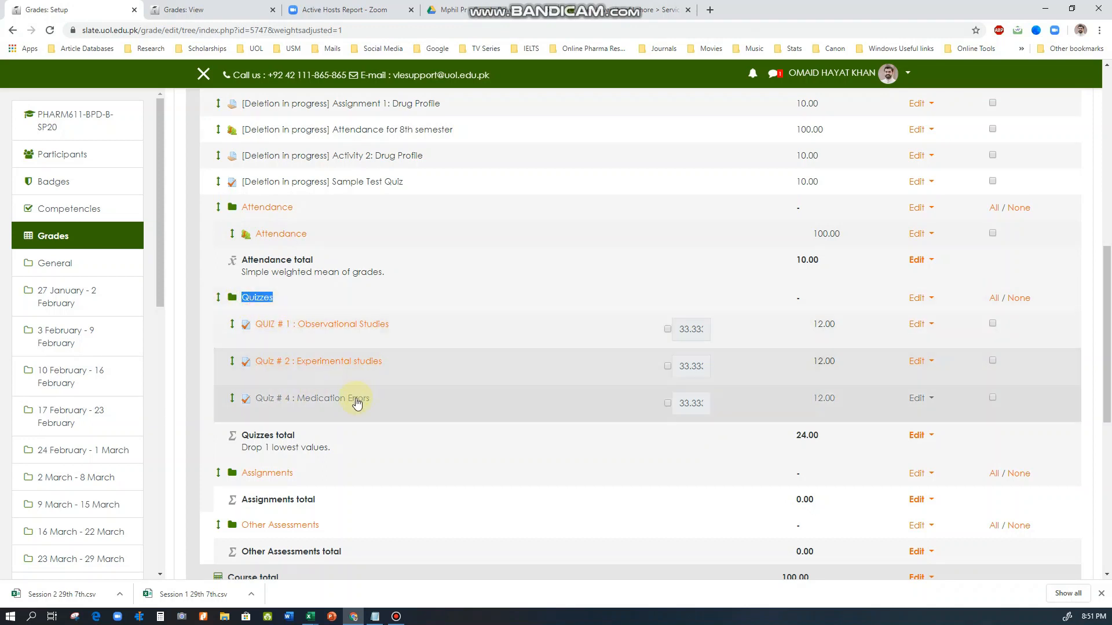
{"action": "scroll", "coordinate": [398, 443], "scroll_direction": "down", "scroll_amount": 1}
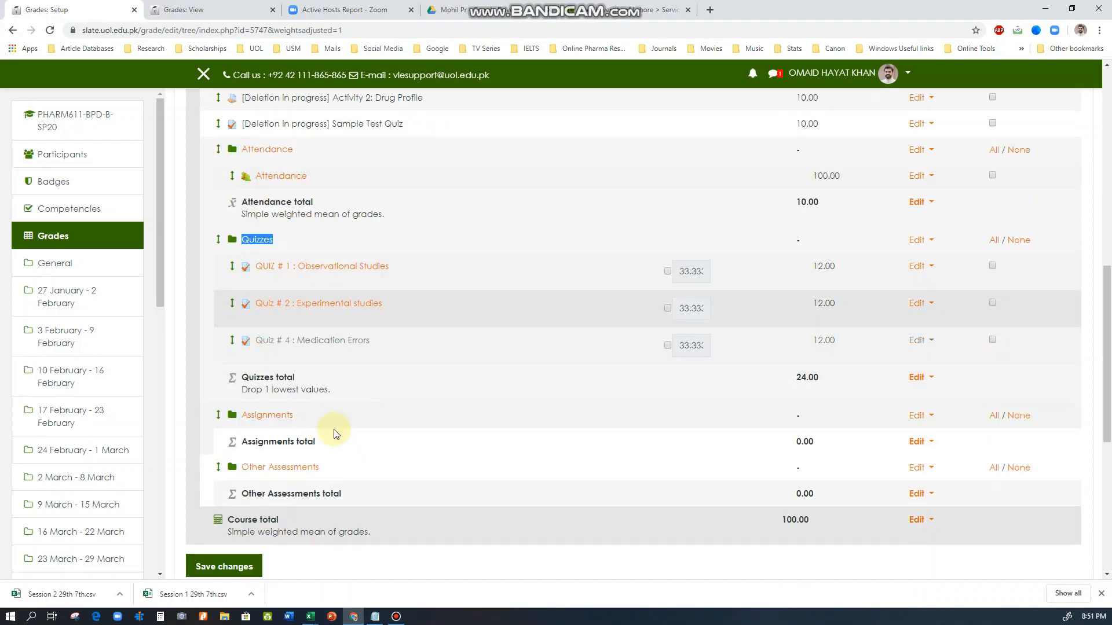
{"action": "scroll", "coordinate": [348, 414], "scroll_direction": "up", "scroll_amount": 6}
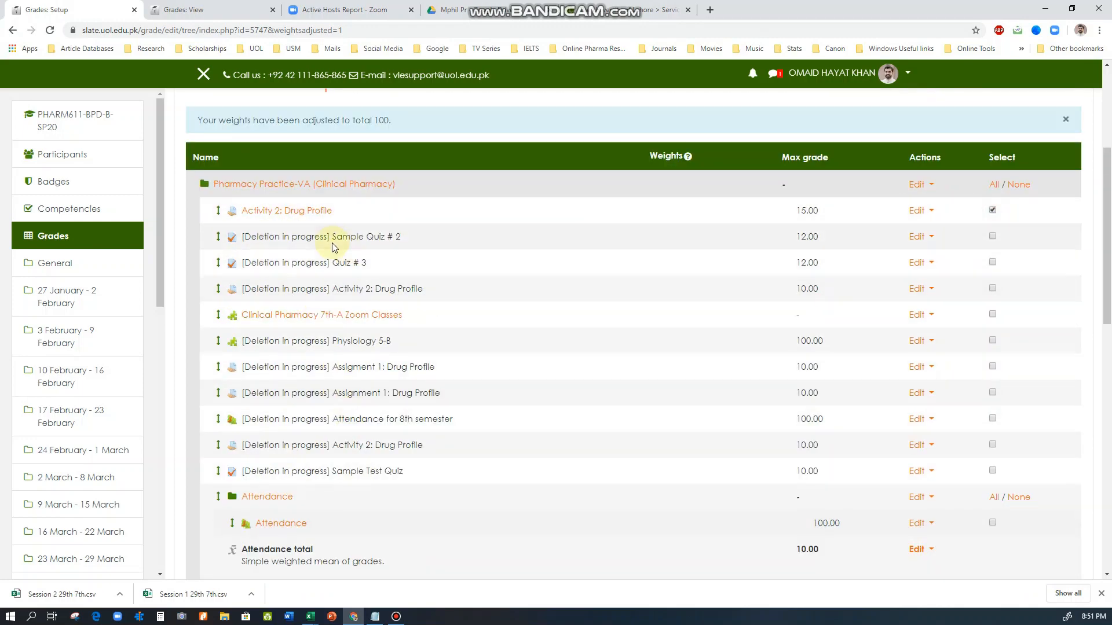
{"action": "left_click", "coordinate": [218, 211]}
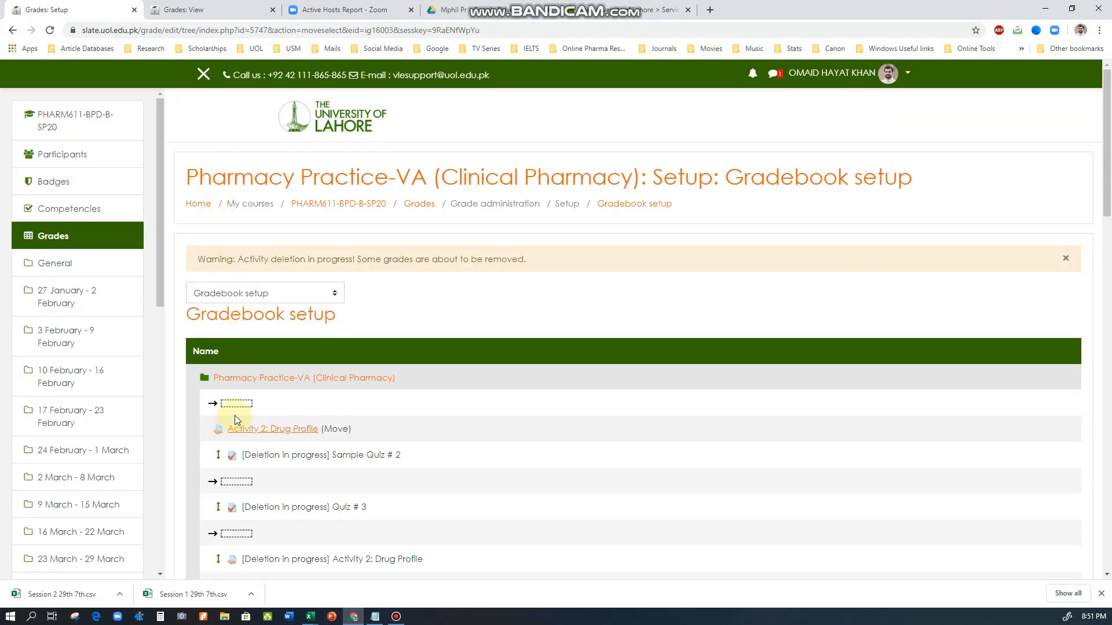
{"action": "scroll", "coordinate": [234, 415], "scroll_direction": "down", "scroll_amount": 14}
{"action": "scroll", "coordinate": [242, 401], "scroll_direction": "down", "scroll_amount": 3}
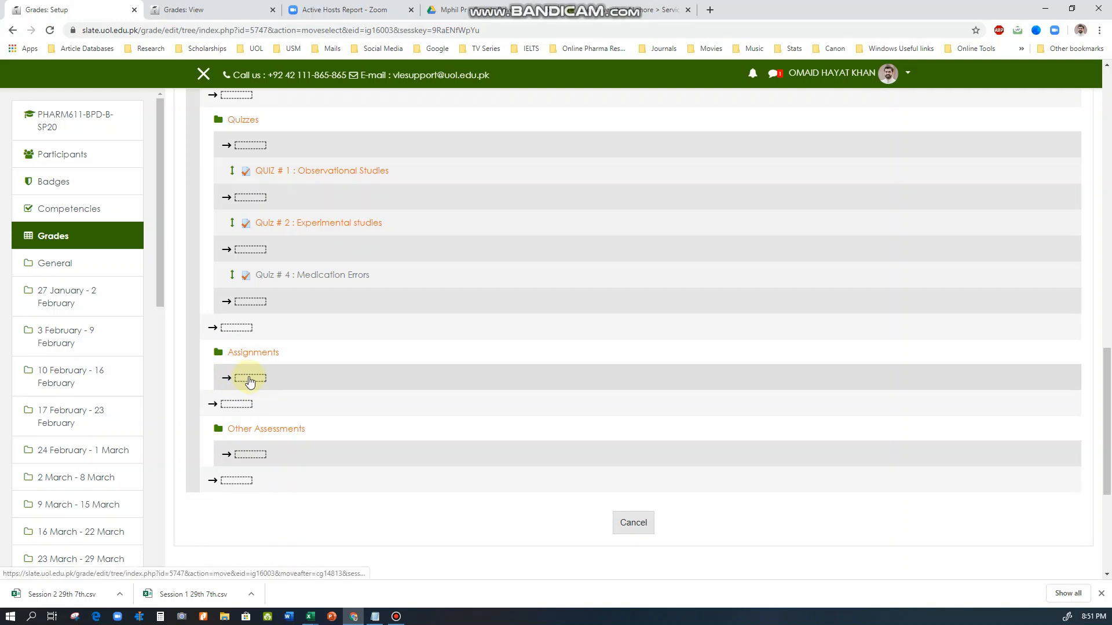
{"action": "left_click", "coordinate": [250, 379]}
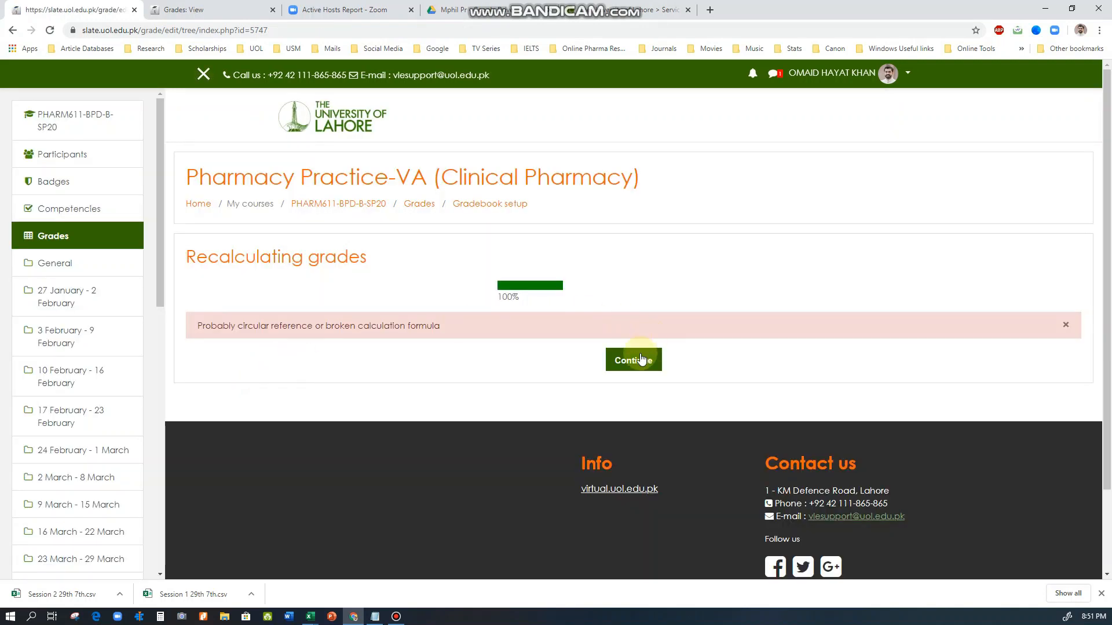
{"action": "left_click", "coordinate": [635, 360]}
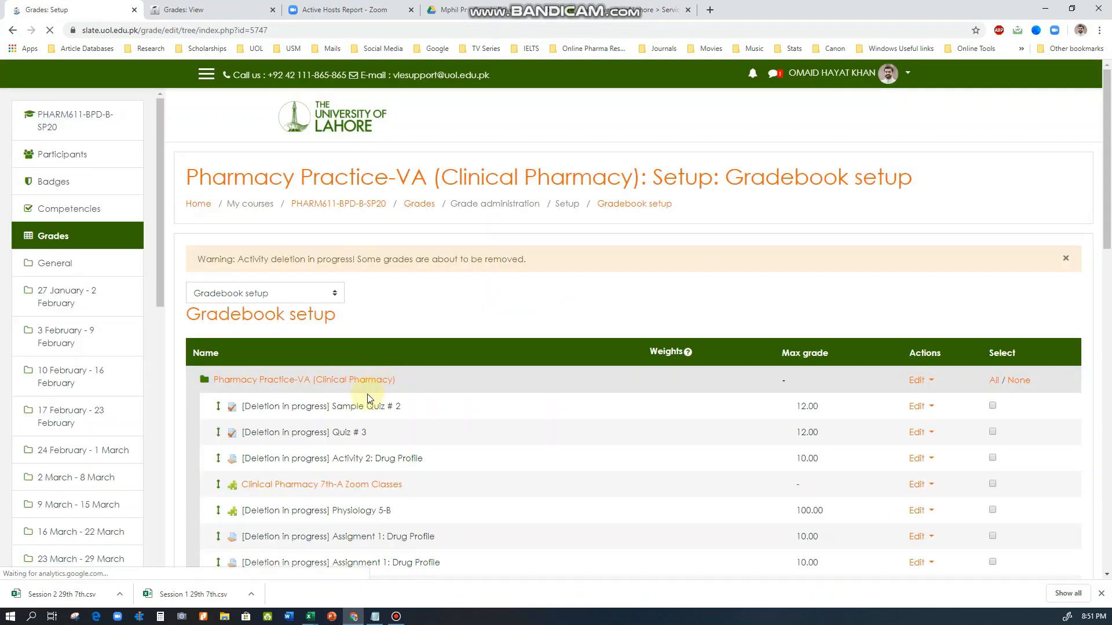
Review how the grade items are now arranged under the Attendance, Quizzes, Assignments and Other Assessments categories
{"action": "scroll", "coordinate": [365, 406], "scroll_direction": "down", "scroll_amount": 8}
{"action": "scroll", "coordinate": [353, 393], "scroll_direction": "up", "scroll_amount": 2}
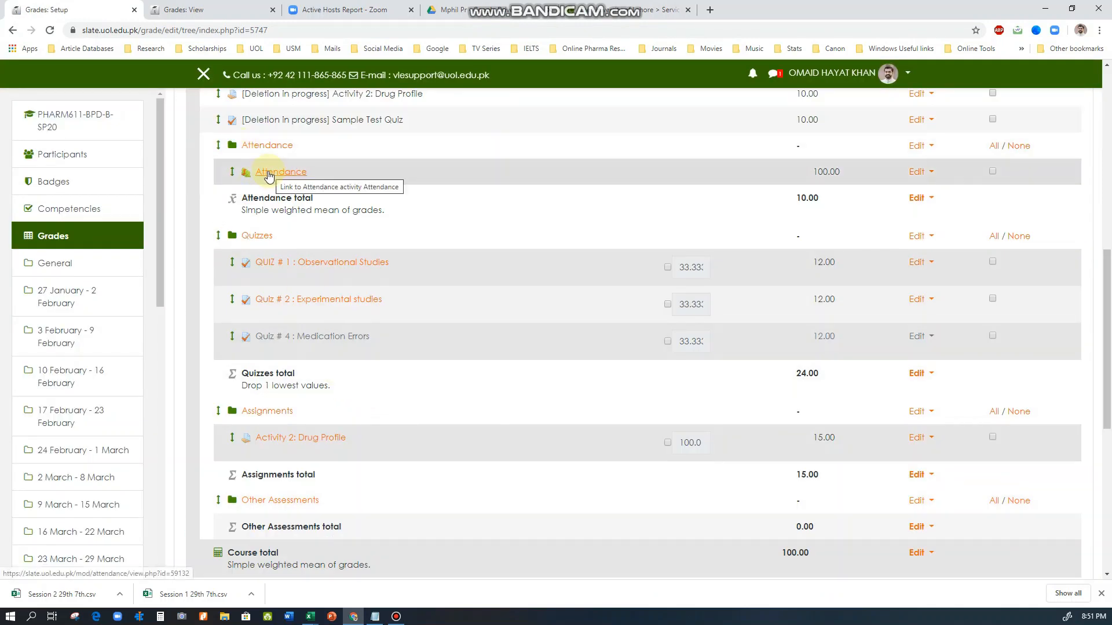
{"action": "left_click_drag", "start_coordinate": [243, 146], "coordinate": [294, 146]}
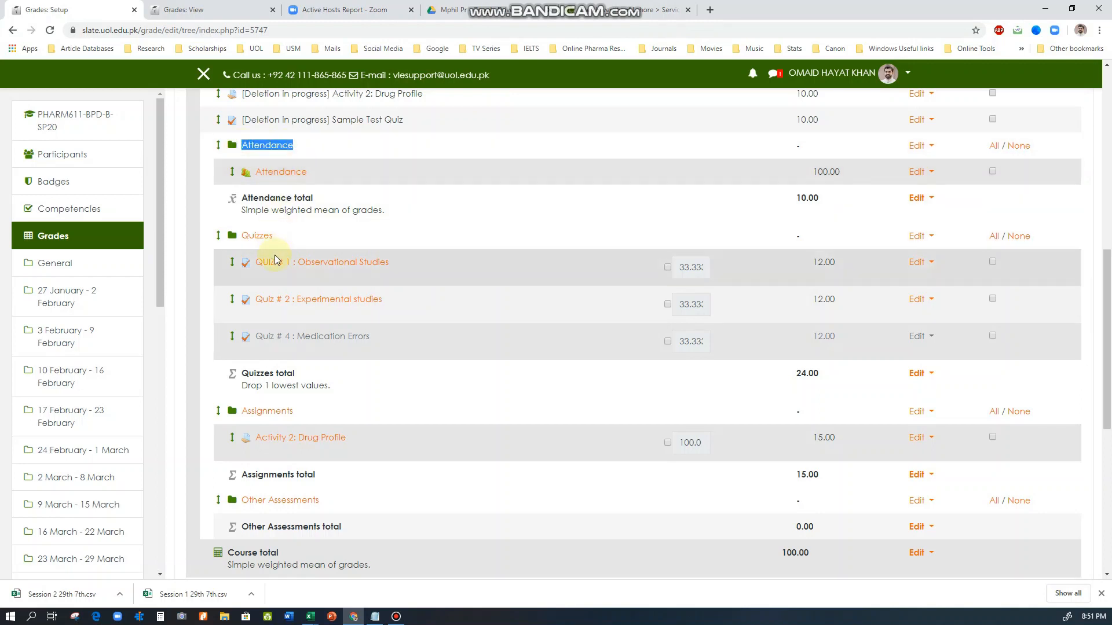
{"action": "left_click_drag", "start_coordinate": [275, 254], "coordinate": [360, 342]}
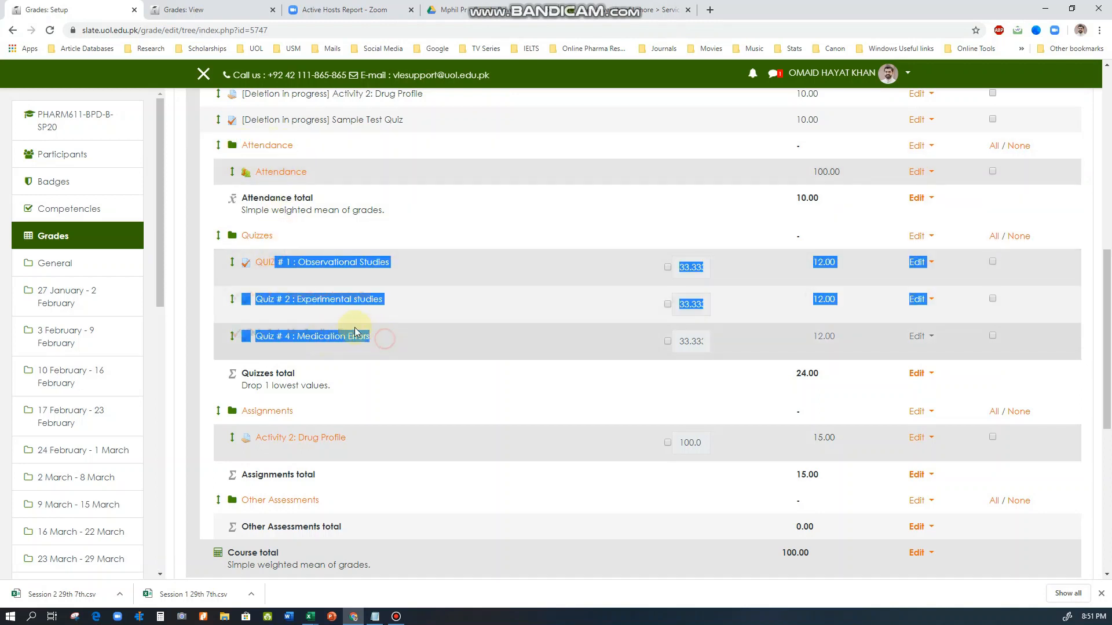
{"action": "scroll", "coordinate": [270, 400], "scroll_direction": "down", "scroll_amount": 2}
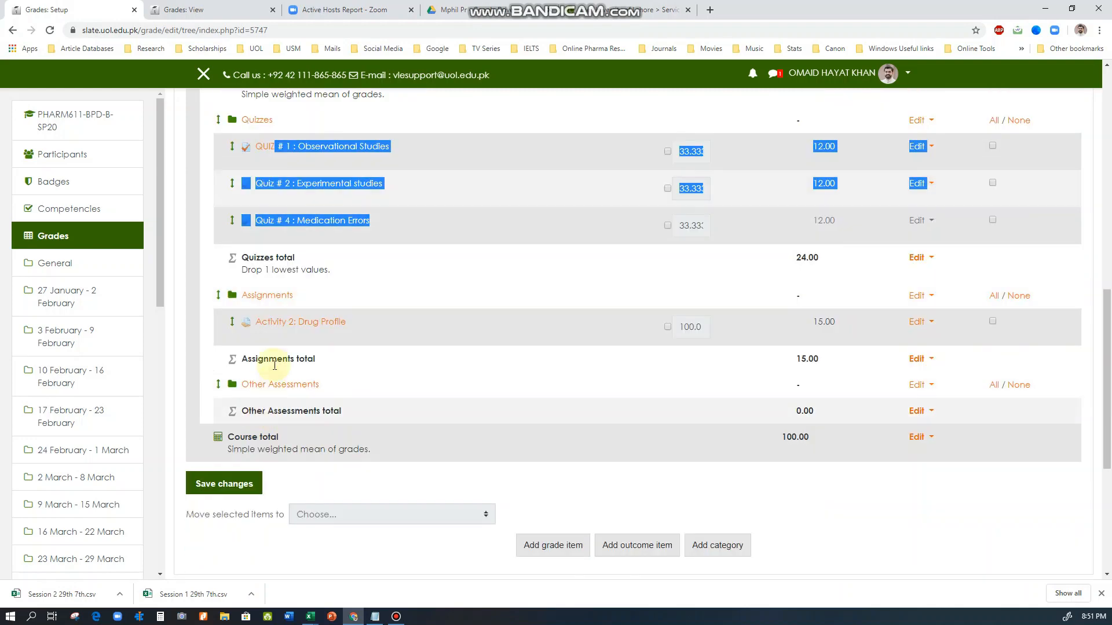
{"action": "left_click", "coordinate": [336, 388]}
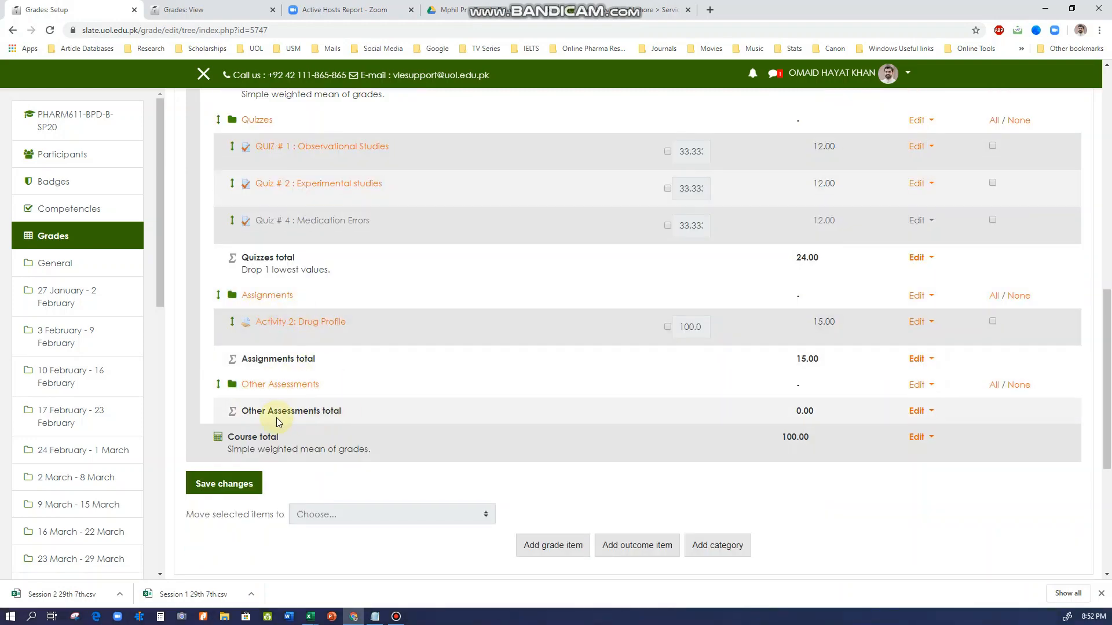
{"action": "scroll", "coordinate": [408, 405], "scroll_direction": "up", "scroll_amount": 9}
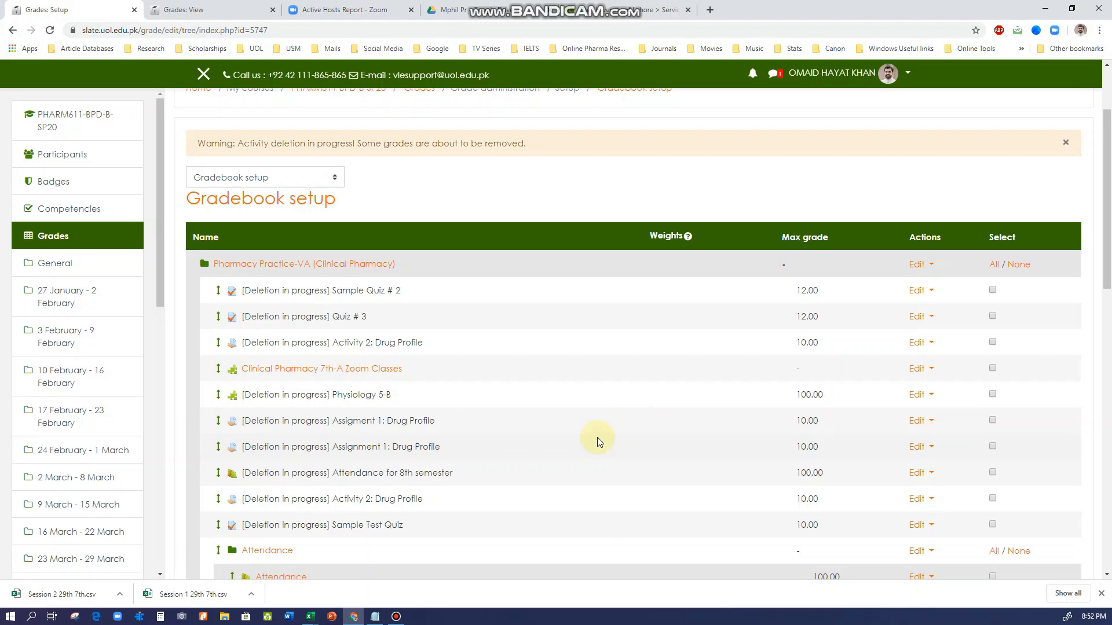
Add a grade category named Deleted with simple weighted mean aggregation, save it and continue past the grade recalculation
{"action": "scroll", "coordinate": [595, 442], "scroll_direction": "down", "scroll_amount": 10}
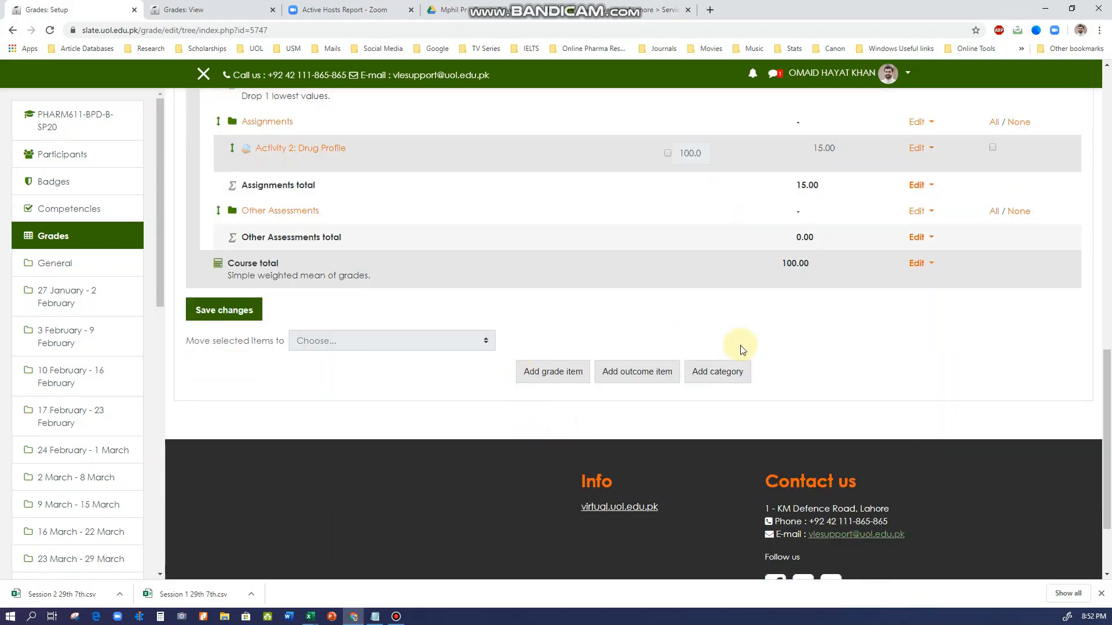
{"action": "left_click", "coordinate": [728, 384]}
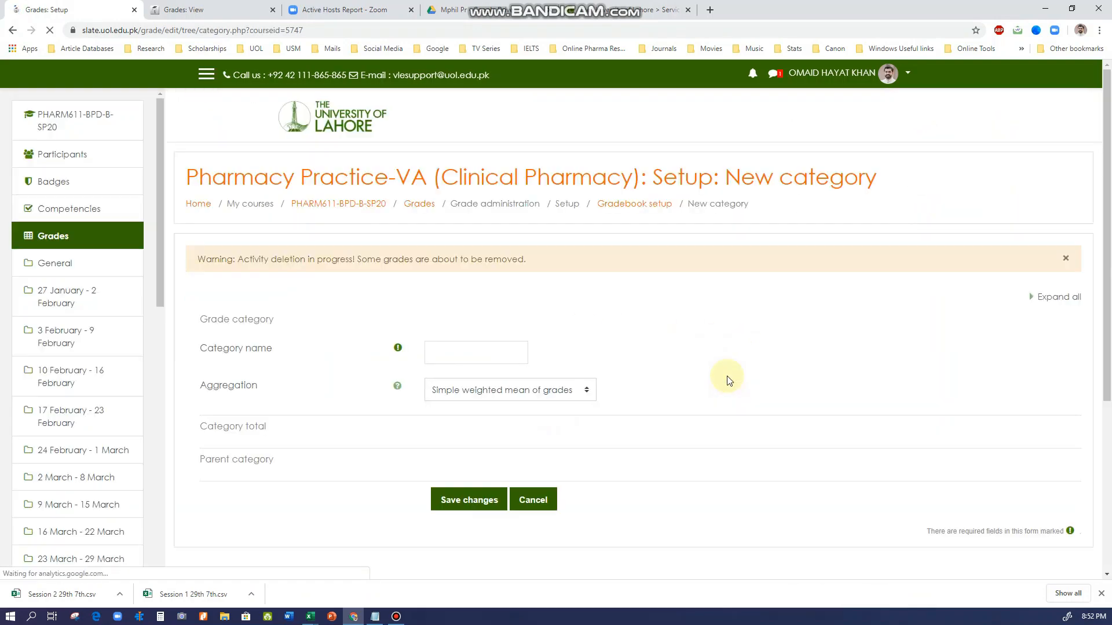
{"action": "left_click", "coordinate": [487, 353]}
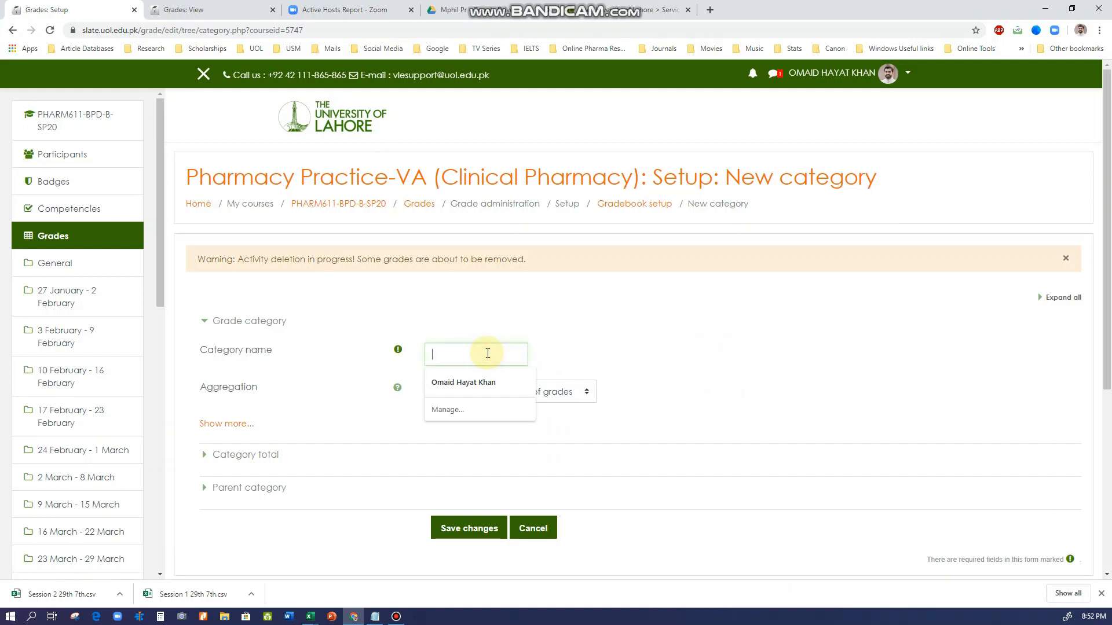
{"action": "type", "text": "Deleted"}
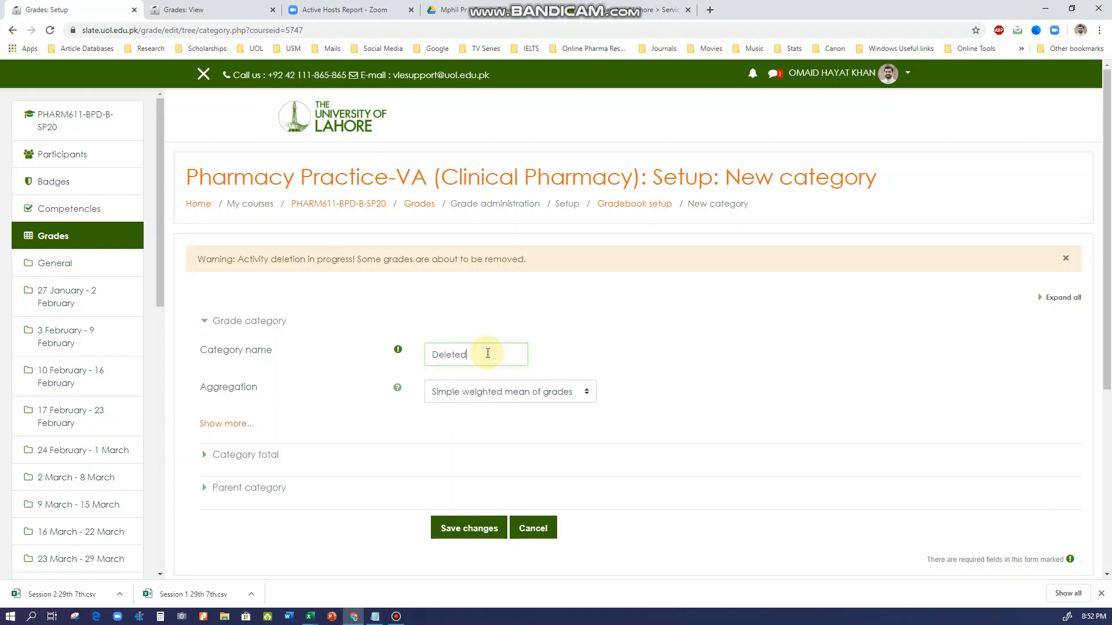
{"action": "left_click", "coordinate": [448, 524]}
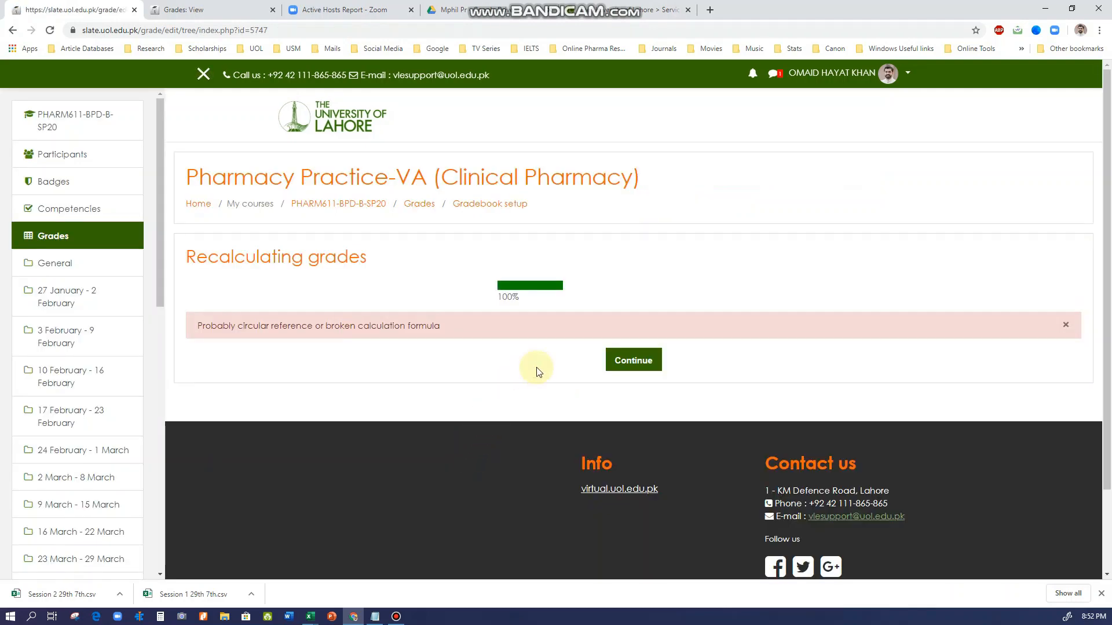
{"action": "left_click", "coordinate": [632, 360]}
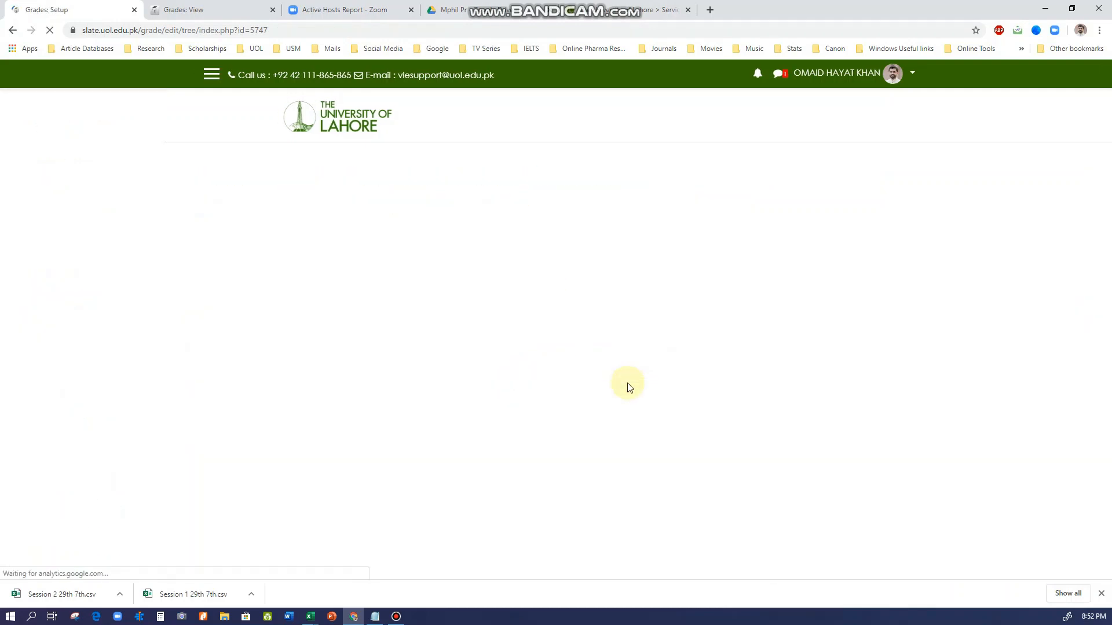
Move all the "Deletion in progress" items and Clinical Pharmacy 7th-A Zoom Classes together into the Deleted category and continue past the grade recalculation
{"action": "scroll", "coordinate": [576, 454], "scroll_direction": "down", "scroll_amount": 3}
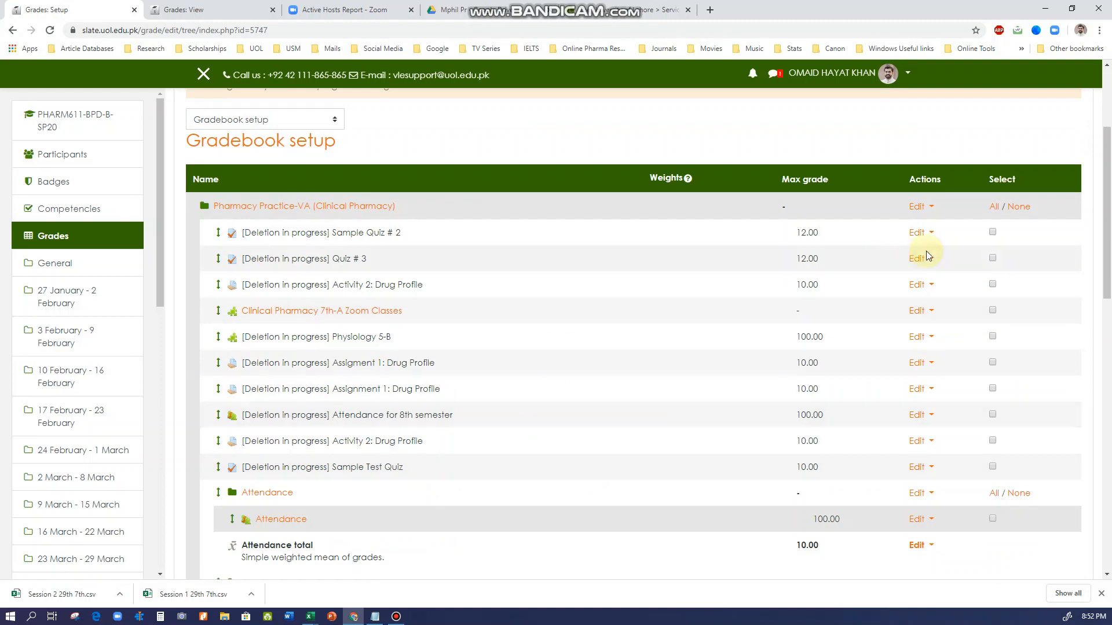
{"action": "left_click", "coordinate": [993, 232]}
{"action": "left_click", "coordinate": [993, 259]}
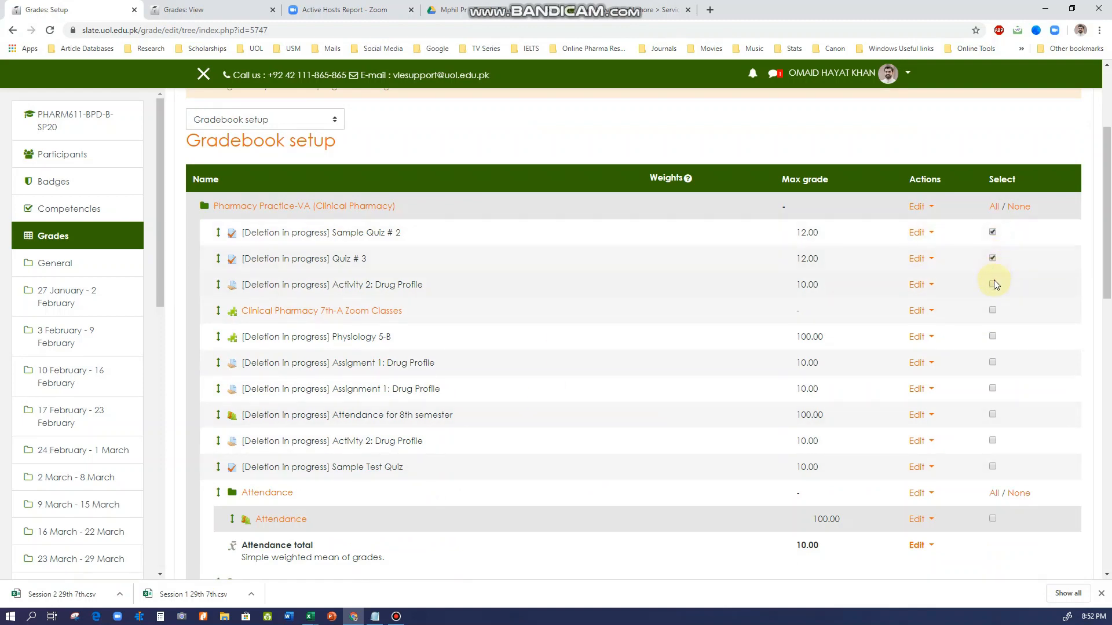
{"action": "left_click", "coordinate": [992, 310]}
{"action": "left_click", "coordinate": [992, 336]}
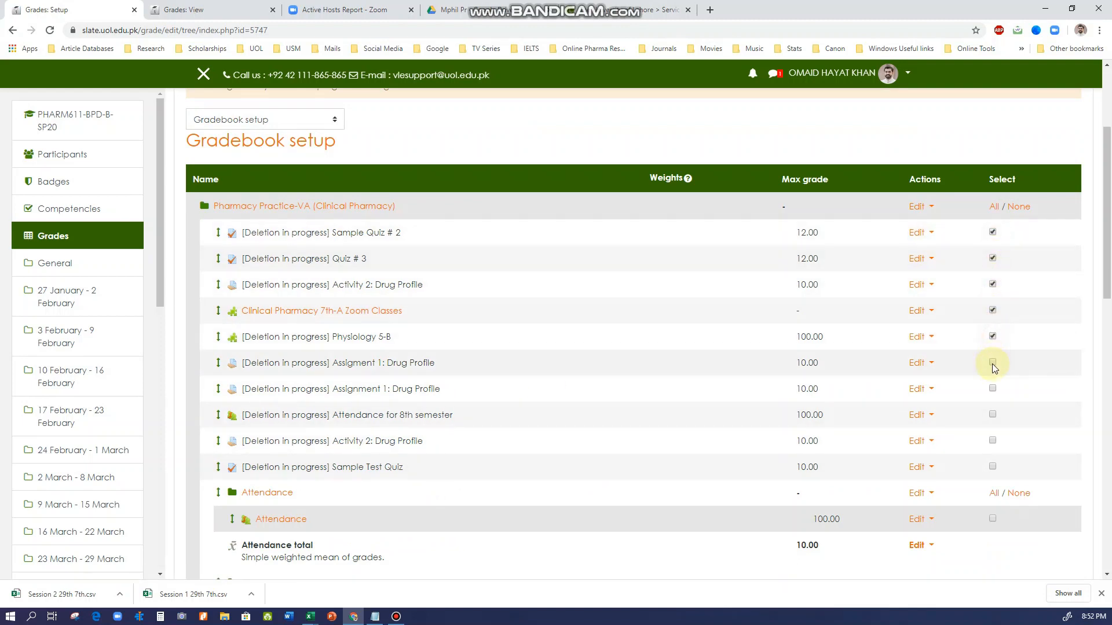
{"action": "left_click", "coordinate": [992, 363]}
{"action": "left_click", "coordinate": [992, 389]}
{"action": "left_click", "coordinate": [993, 441]}
{"action": "left_click", "coordinate": [993, 467]}
{"action": "scroll", "coordinate": [851, 439], "scroll_direction": "down", "scroll_amount": 10}
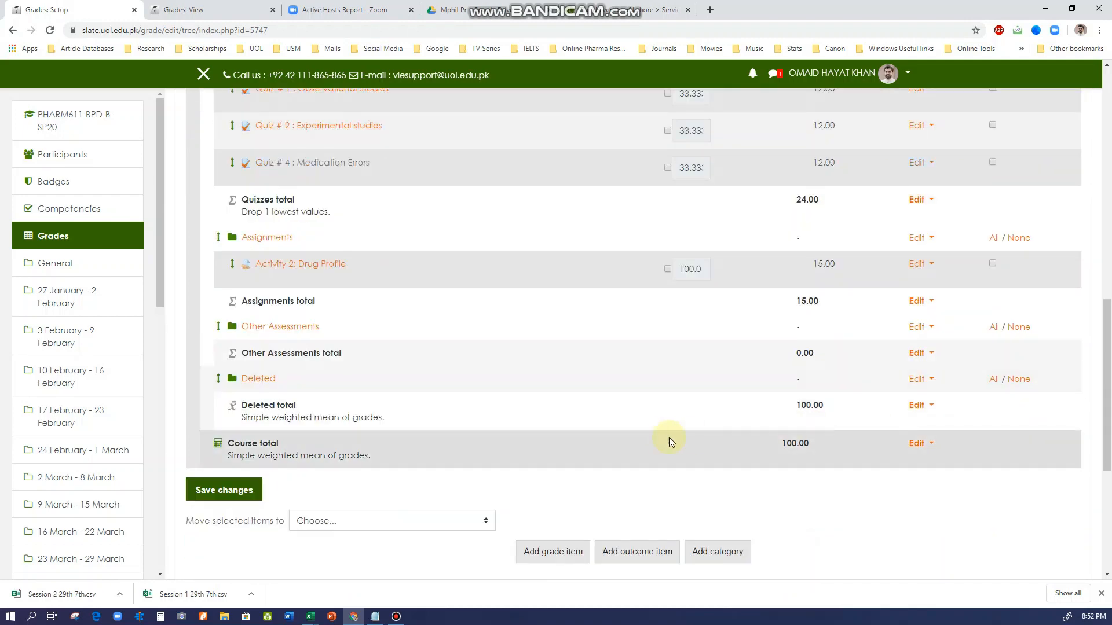
{"action": "scroll", "coordinate": [669, 442], "scroll_direction": "down", "scroll_amount": 2}
{"action": "left_click", "coordinate": [350, 405]}
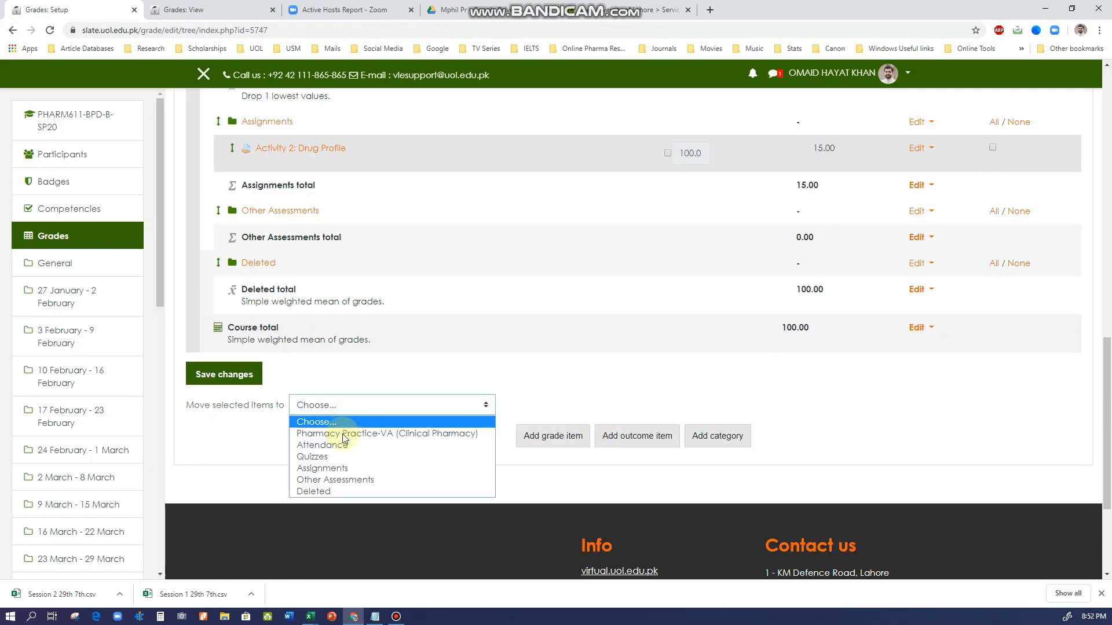
{"action": "left_click", "coordinate": [316, 491]}
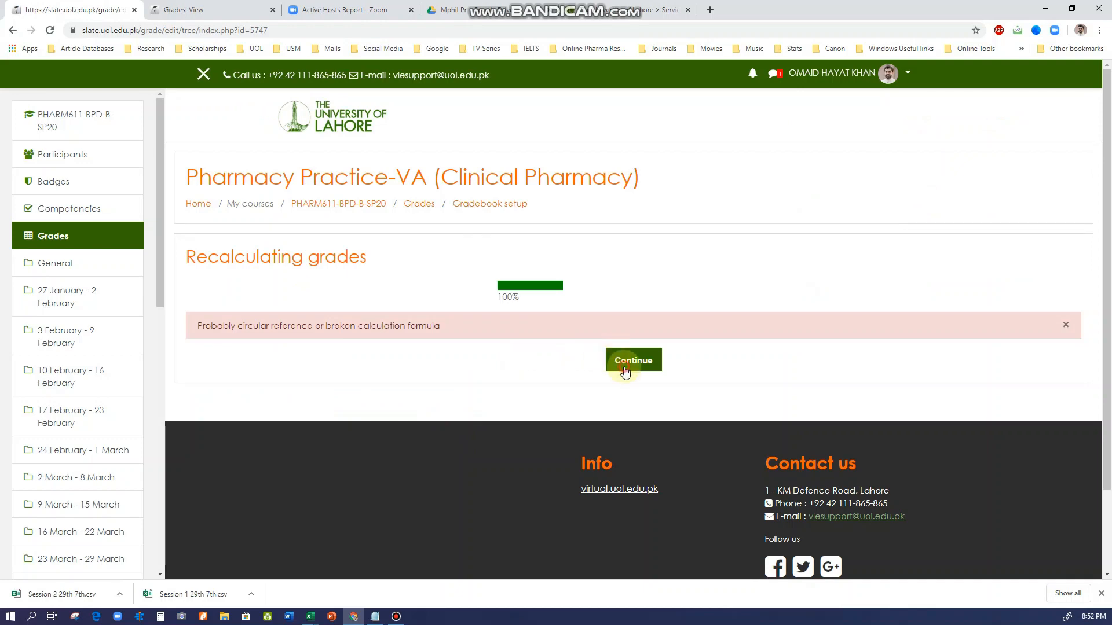
{"action": "left_click", "coordinate": [625, 370]}
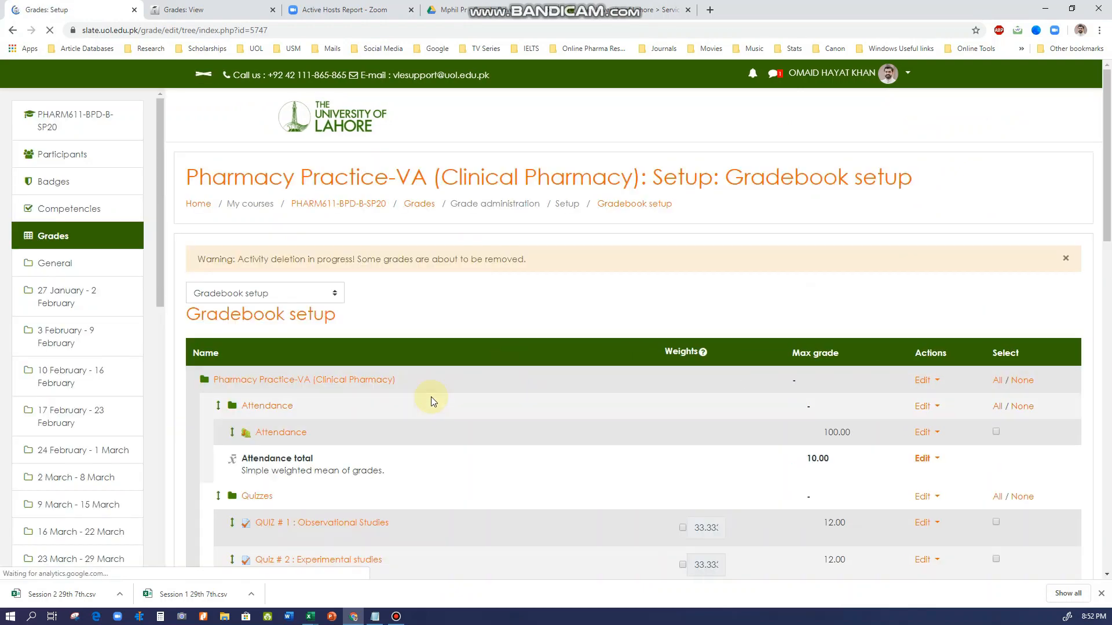
Examine the course's category structure and compare the maximum grades of the Attendance and Quizzes items with their category totals
{"action": "scroll", "coordinate": [431, 400], "scroll_direction": "down", "scroll_amount": 3}
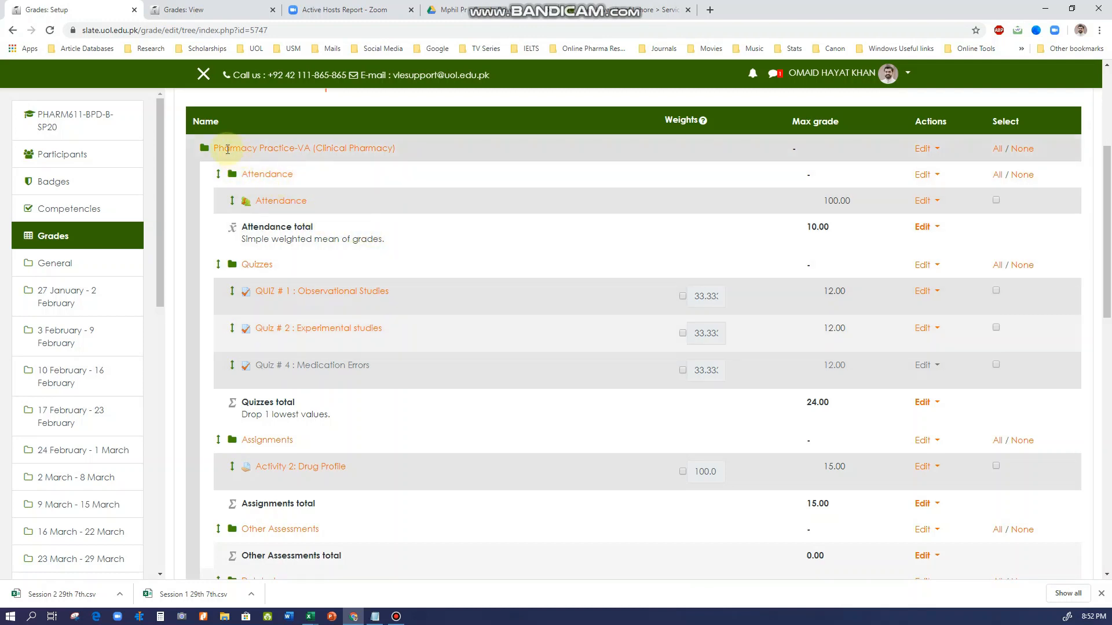
{"action": "left_click_drag", "start_coordinate": [216, 148], "coordinate": [384, 149]}
{"action": "left_click", "coordinate": [293, 178]}
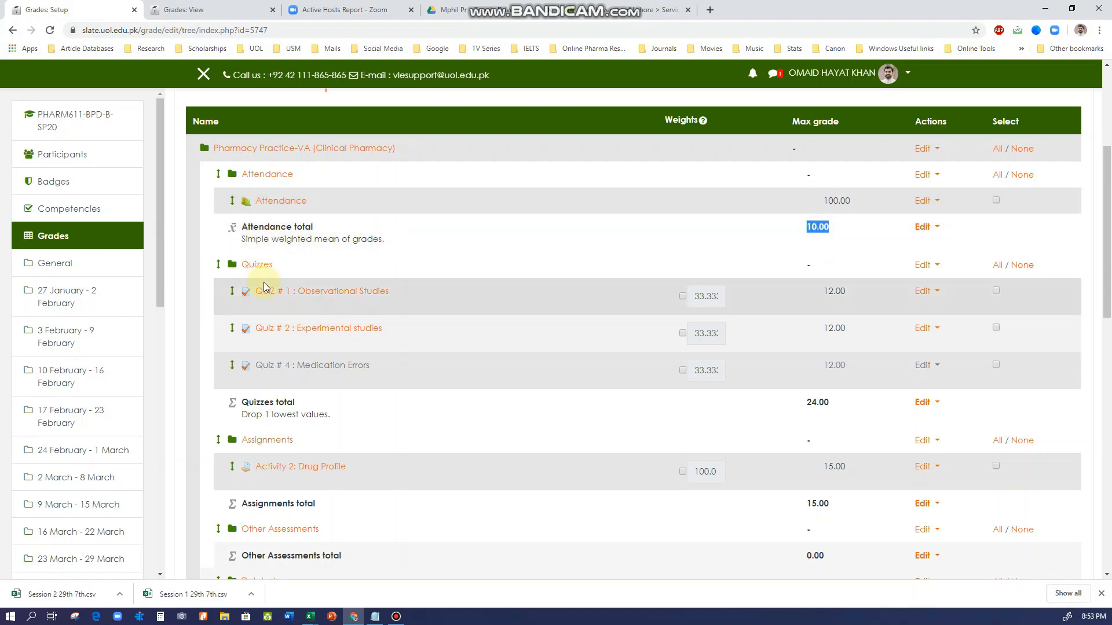
{"action": "left_click", "coordinate": [279, 270]}
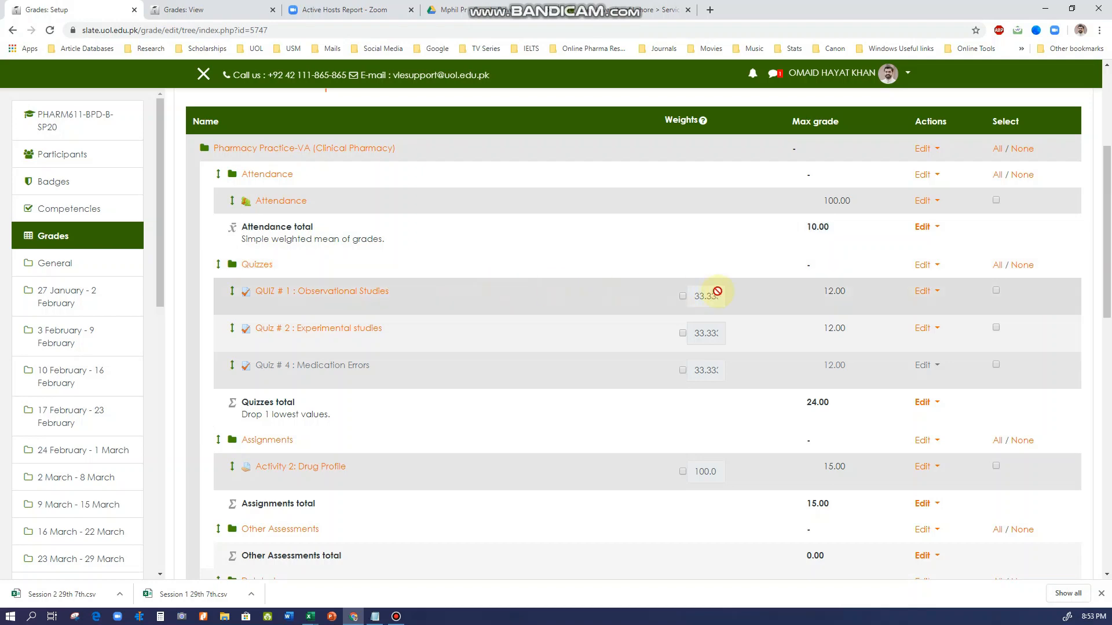
{"action": "scroll", "coordinate": [717, 292], "scroll_direction": "down", "scroll_amount": 2}
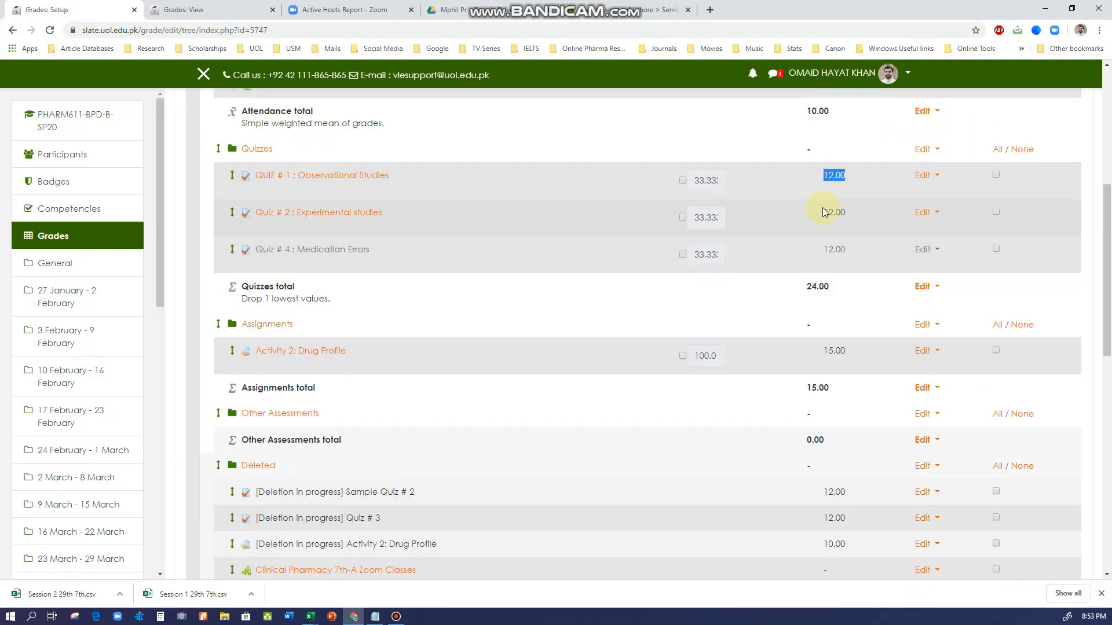
{"action": "double_click", "coordinate": [825, 249]}
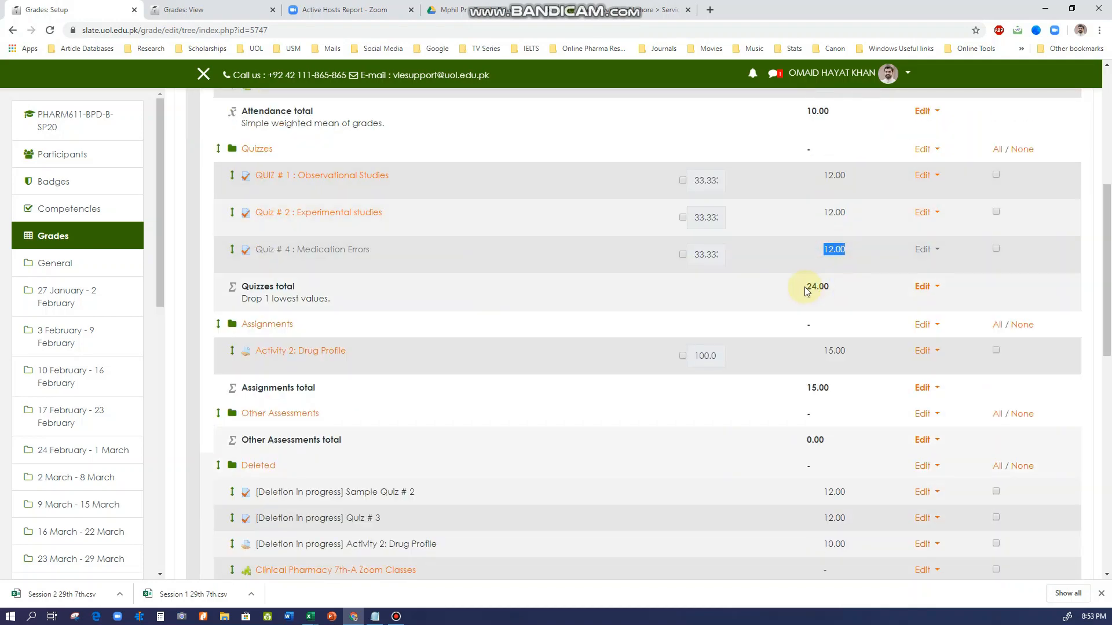
{"action": "double_click", "coordinate": [807, 290]}
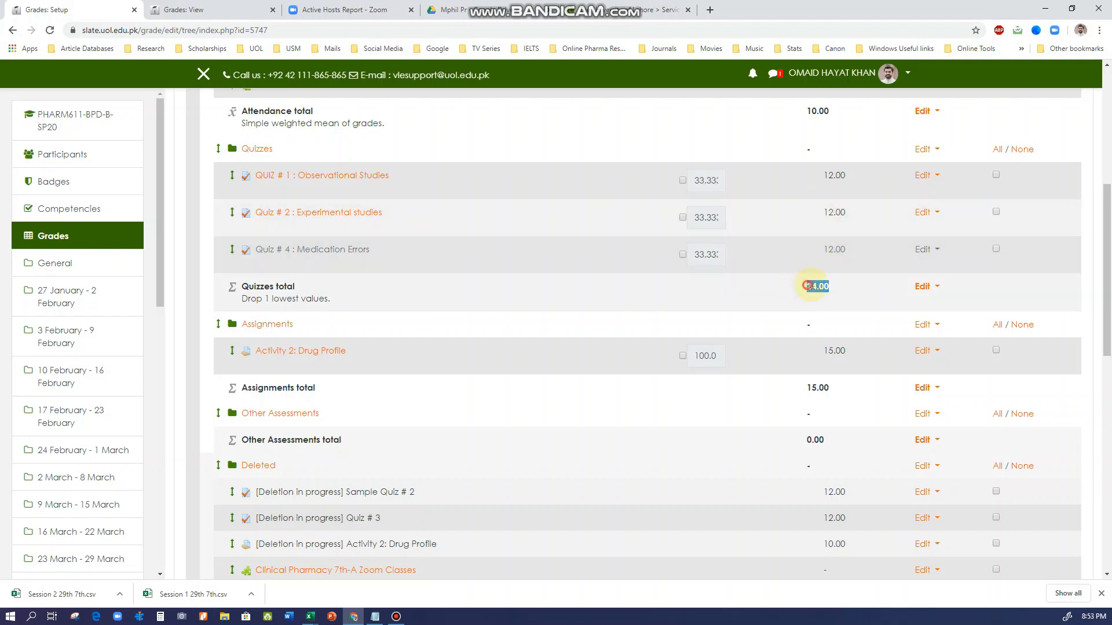
{"action": "left_click_drag", "start_coordinate": [806, 286], "coordinate": [834, 293]}
{"action": "scroll", "coordinate": [788, 294], "scroll_direction": "down", "scroll_amount": 3}
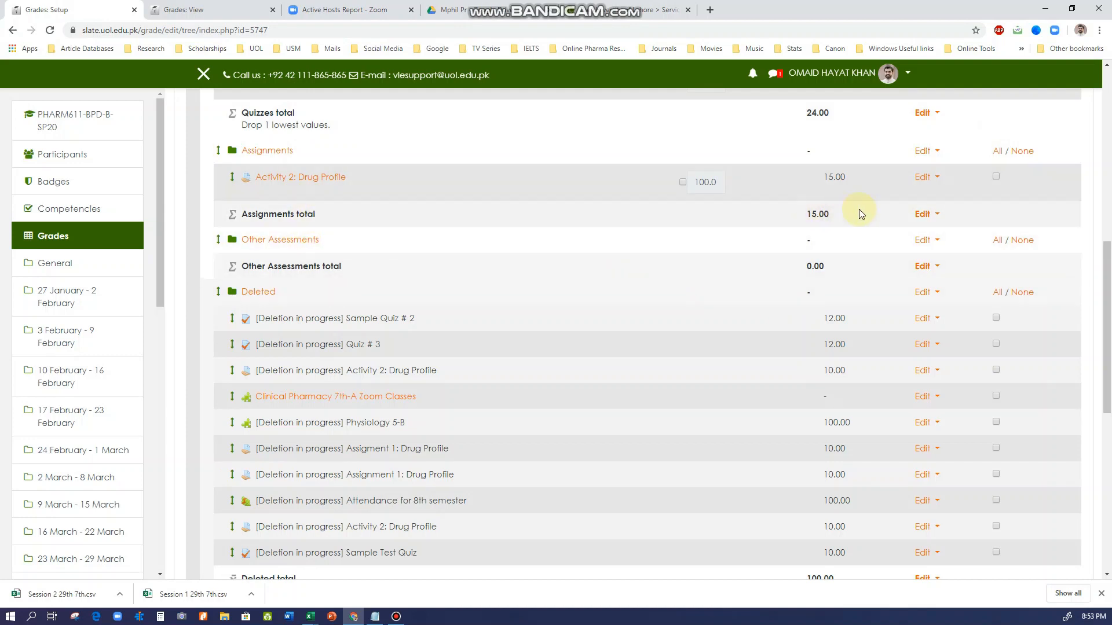
Open the grade item settings of Activity 2: Drug Profile and check in the full options whether its maximum grade can be edited
{"action": "left_click", "coordinate": [822, 177]}
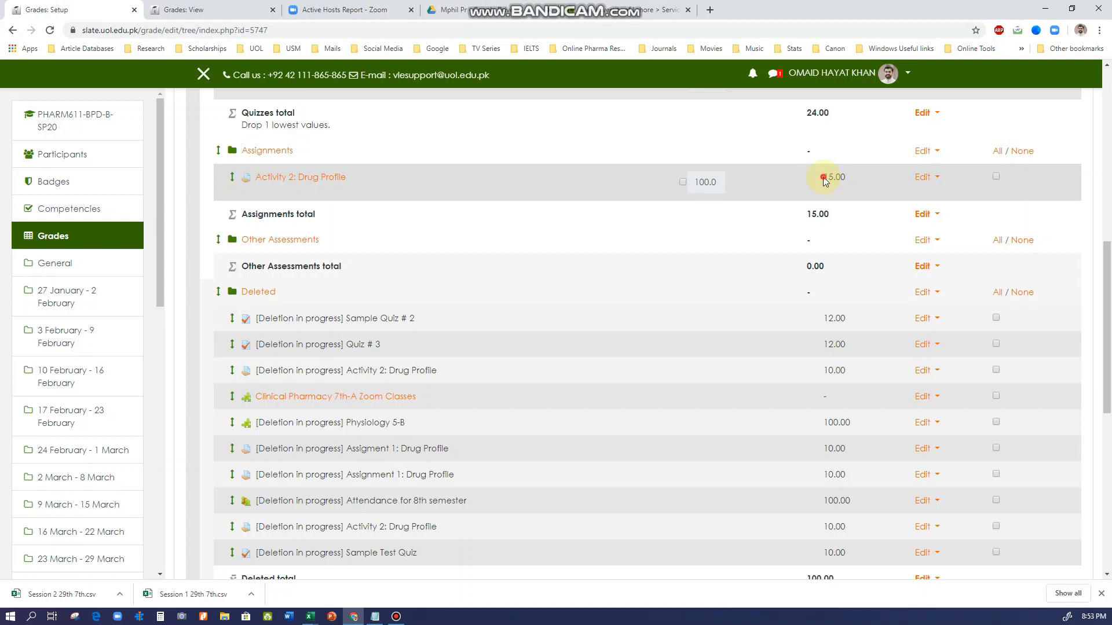
{"action": "left_click", "coordinate": [828, 178]}
{"action": "left_click", "coordinate": [930, 181]}
{"action": "left_click", "coordinate": [898, 190]}
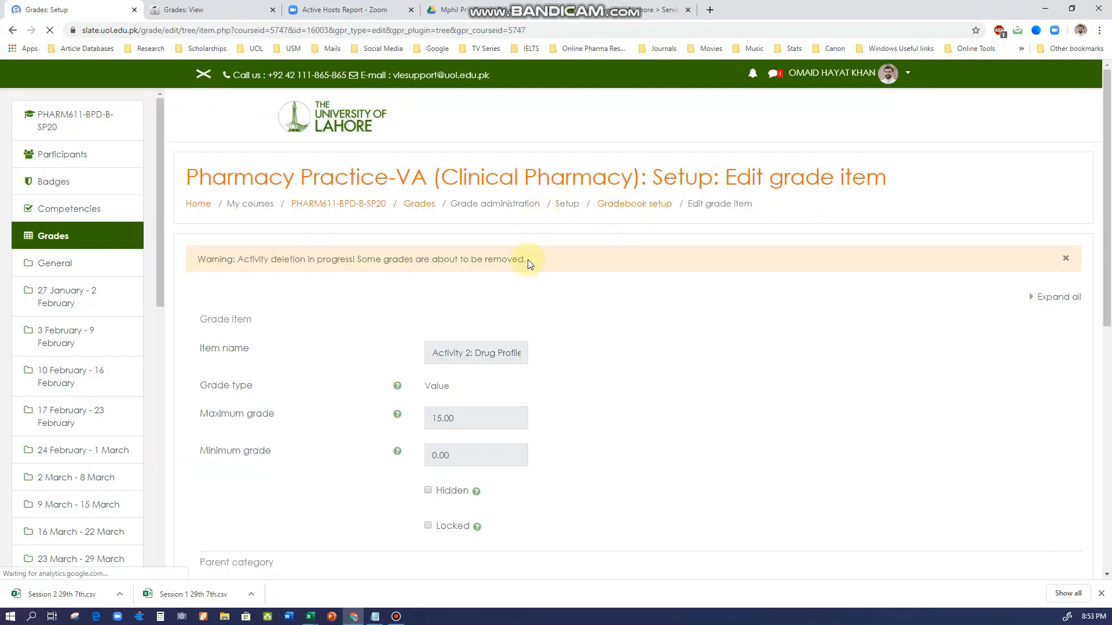
{"action": "scroll", "coordinate": [543, 330], "scroll_direction": "down", "scroll_amount": 6}
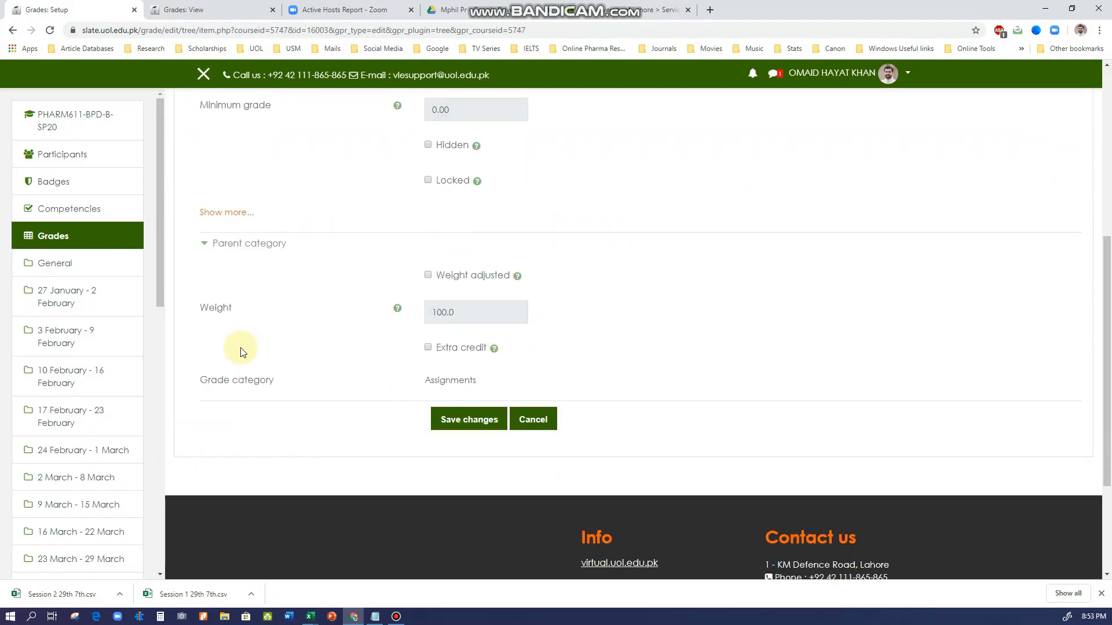
{"action": "left_click", "coordinate": [227, 214]}
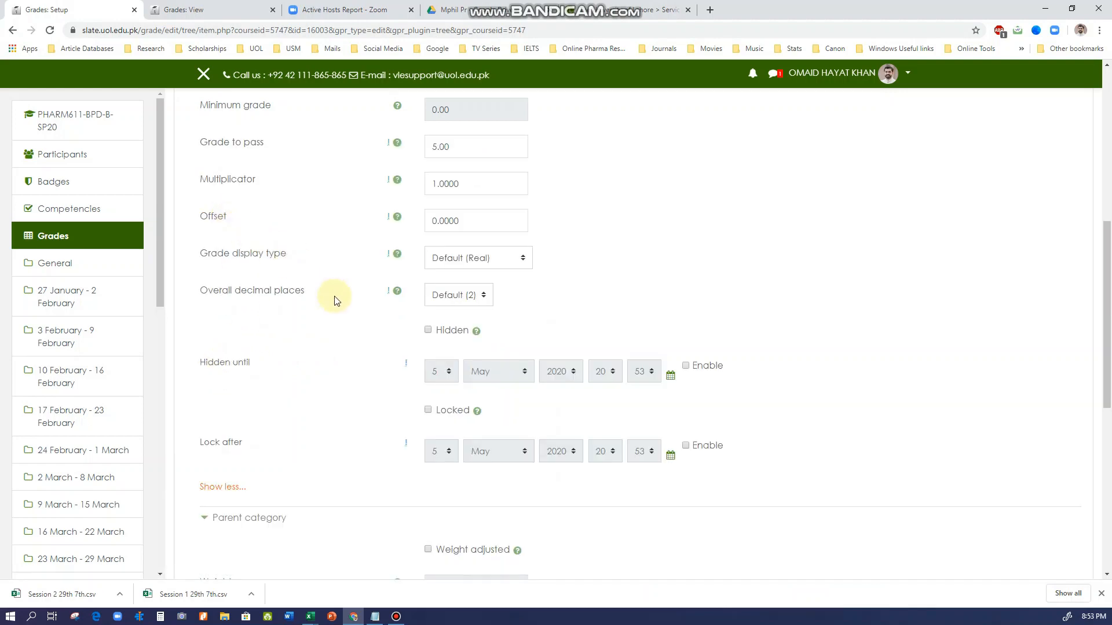
{"action": "scroll", "coordinate": [338, 301], "scroll_direction": "up", "scroll_amount": 2}
{"action": "scroll", "coordinate": [338, 301], "scroll_direction": "up", "scroll_amount": 2}
{"action": "scroll", "coordinate": [338, 303], "scroll_direction": "up", "scroll_amount": 3}
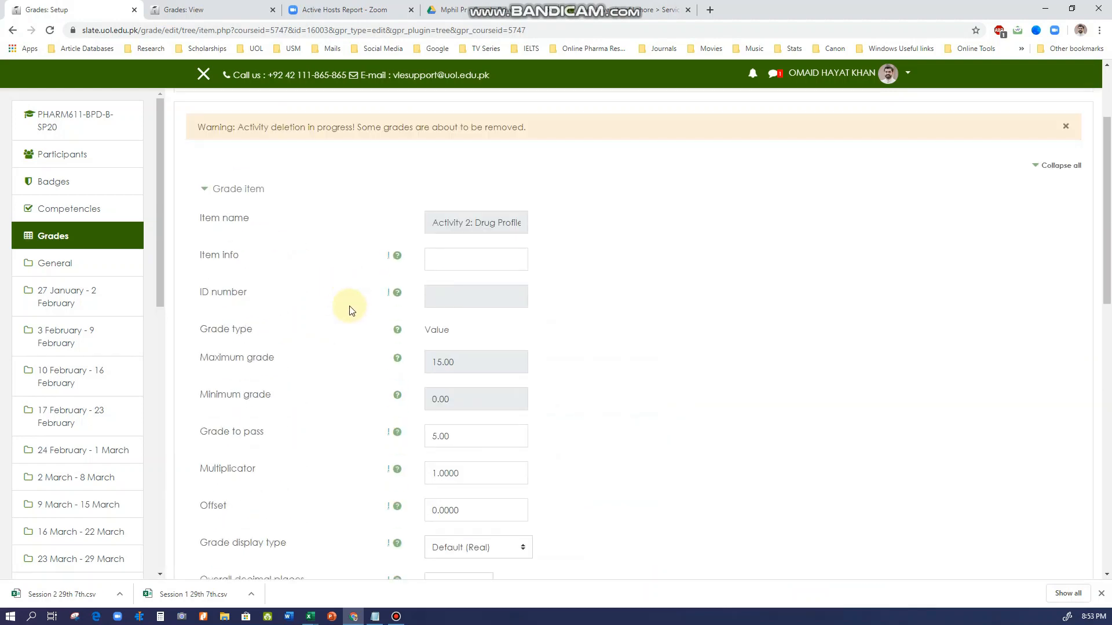
Return to the course page and open the settings of the Activity 2: Drug Profile assignment in the 30 March - 5 April section
{"action": "left_click", "coordinate": [302, 188]}
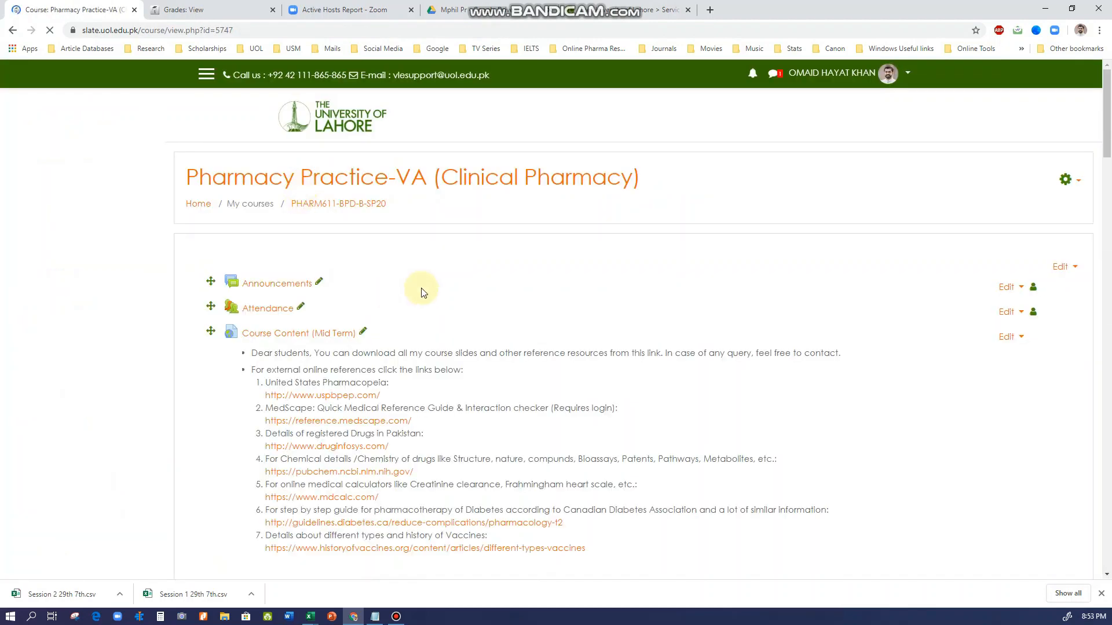
{"action": "scroll", "coordinate": [439, 319], "scroll_direction": "down", "scroll_amount": 7}
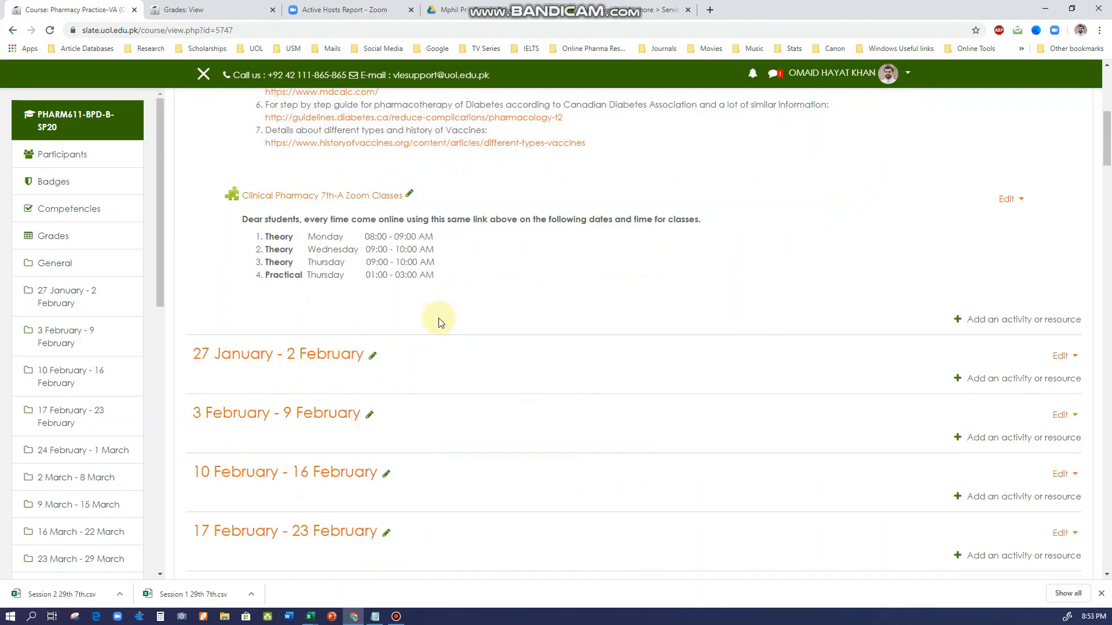
{"action": "scroll", "coordinate": [438, 320], "scroll_direction": "down", "scroll_amount": 9}
{"action": "scroll", "coordinate": [439, 318], "scroll_direction": "down", "scroll_amount": 11}
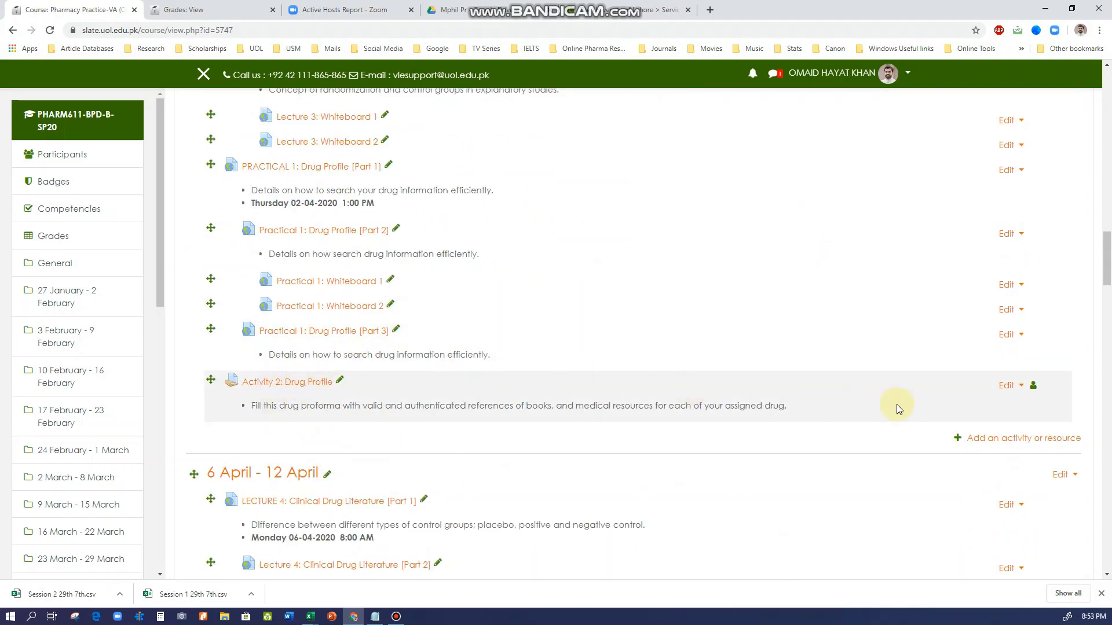
{"action": "left_click", "coordinate": [1016, 386]}
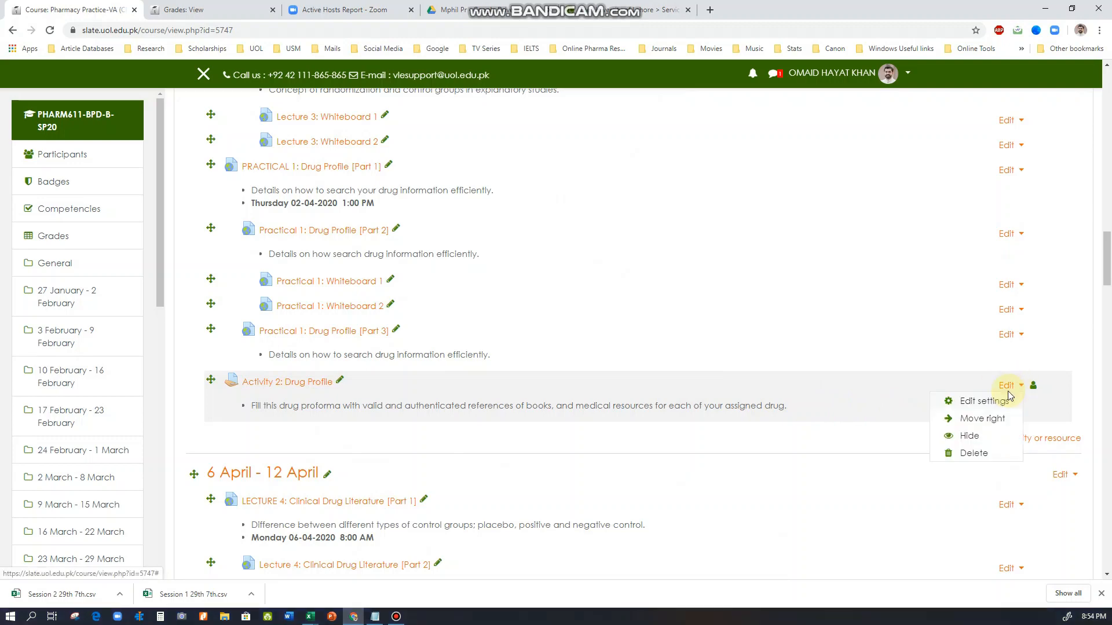
{"action": "left_click", "coordinate": [988, 398]}
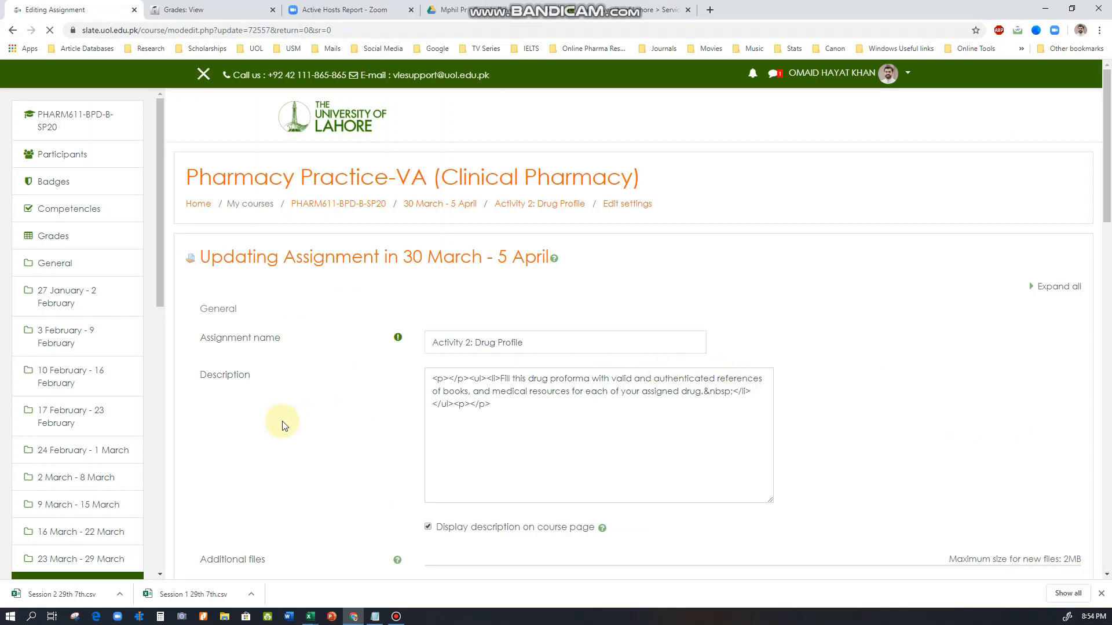
In the assignment's grade settings, set rescaling of existing grades to Yes and the maximum grade to 10
{"action": "scroll", "coordinate": [284, 421], "scroll_direction": "down", "scroll_amount": 4}
{"action": "scroll", "coordinate": [284, 420], "scroll_direction": "down", "scroll_amount": 10}
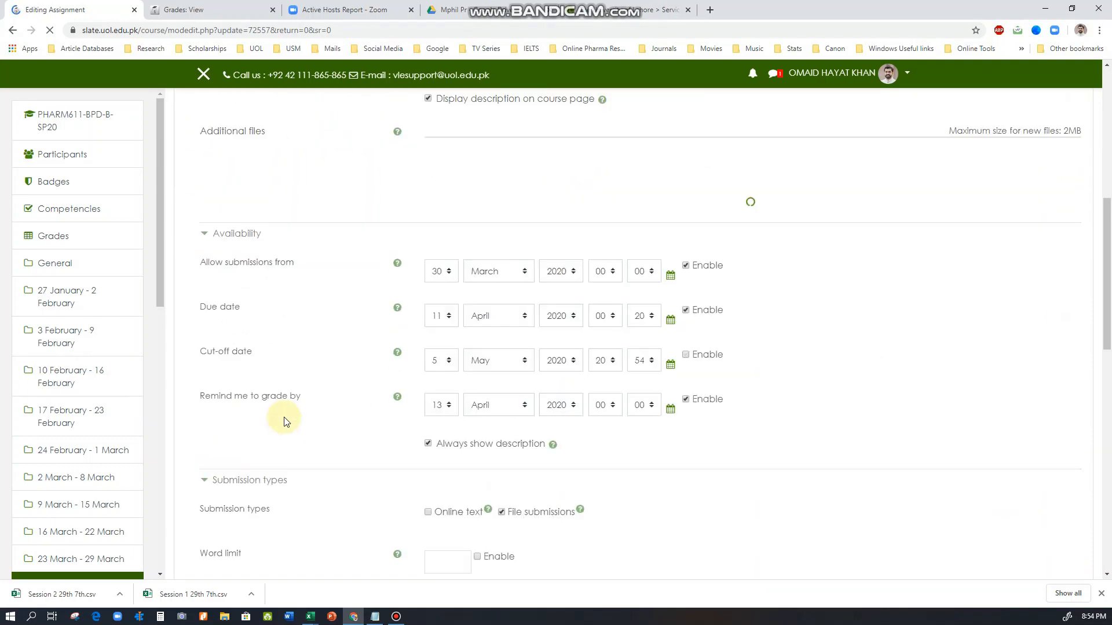
{"action": "scroll", "coordinate": [285, 421], "scroll_direction": "down", "scroll_amount": 2}
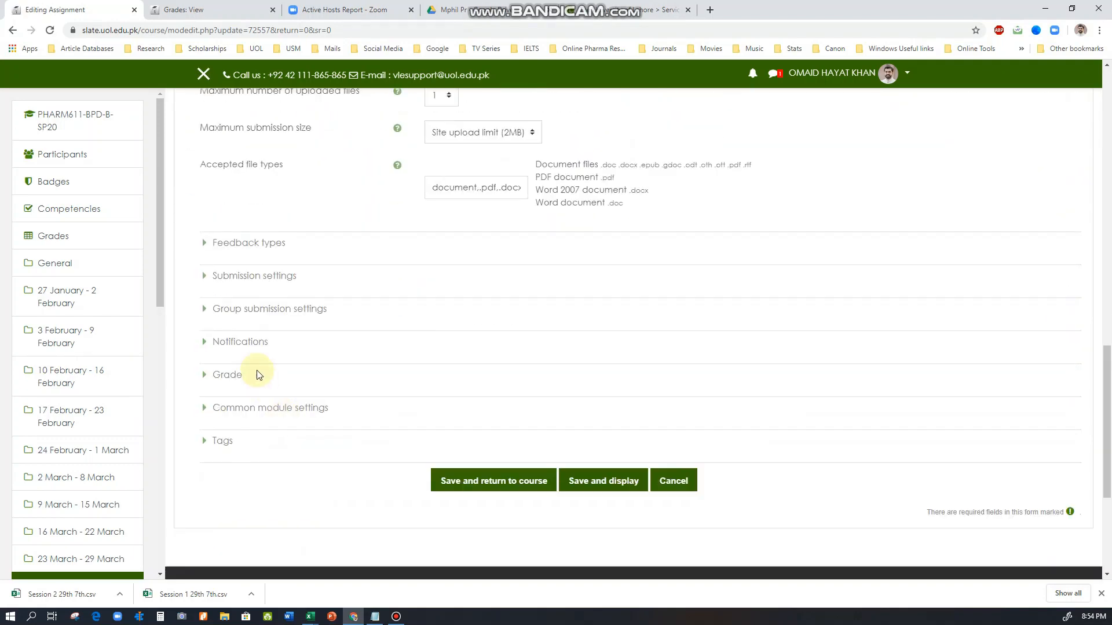
{"action": "left_click", "coordinate": [224, 374]}
{"action": "scroll", "coordinate": [345, 410], "scroll_direction": "down", "scroll_amount": 3}
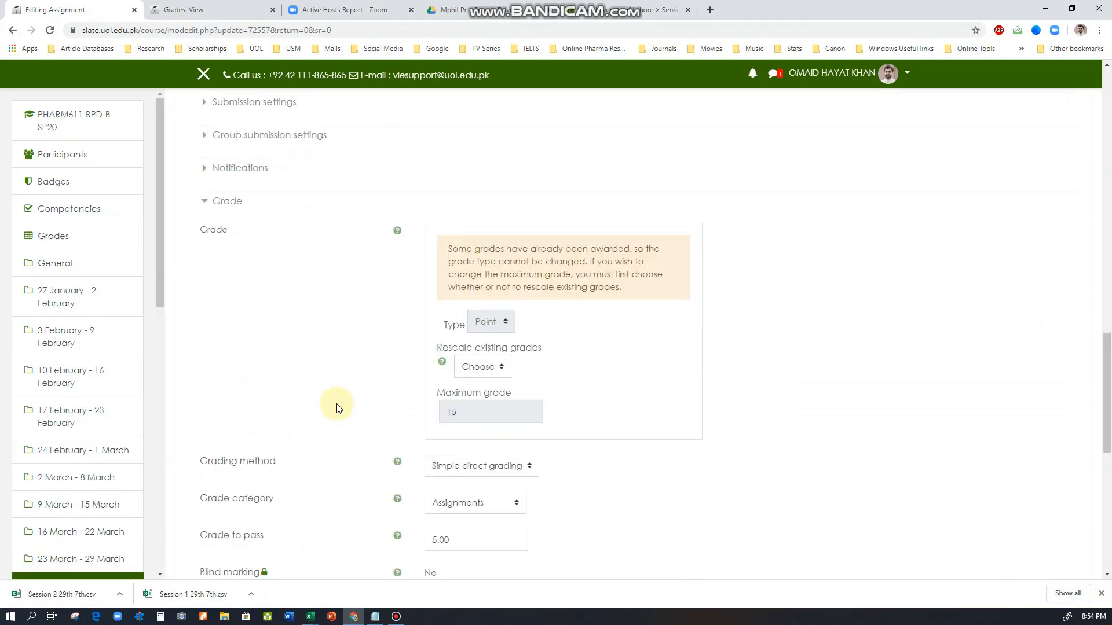
{"action": "scroll", "coordinate": [338, 399], "scroll_direction": "down", "scroll_amount": 1}
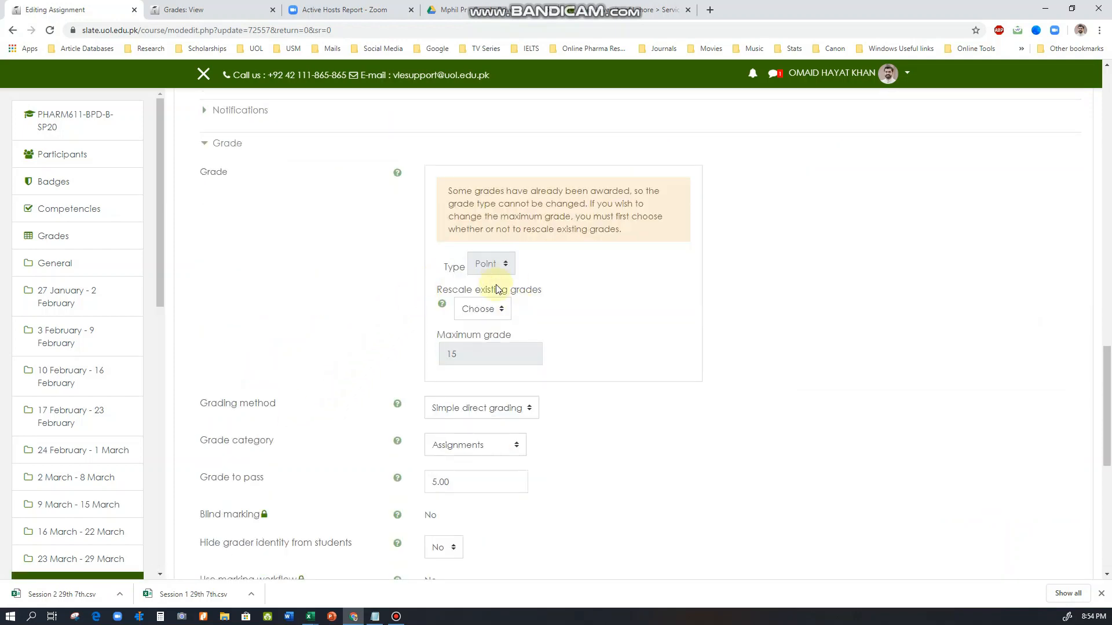
{"action": "left_click", "coordinate": [499, 313]}
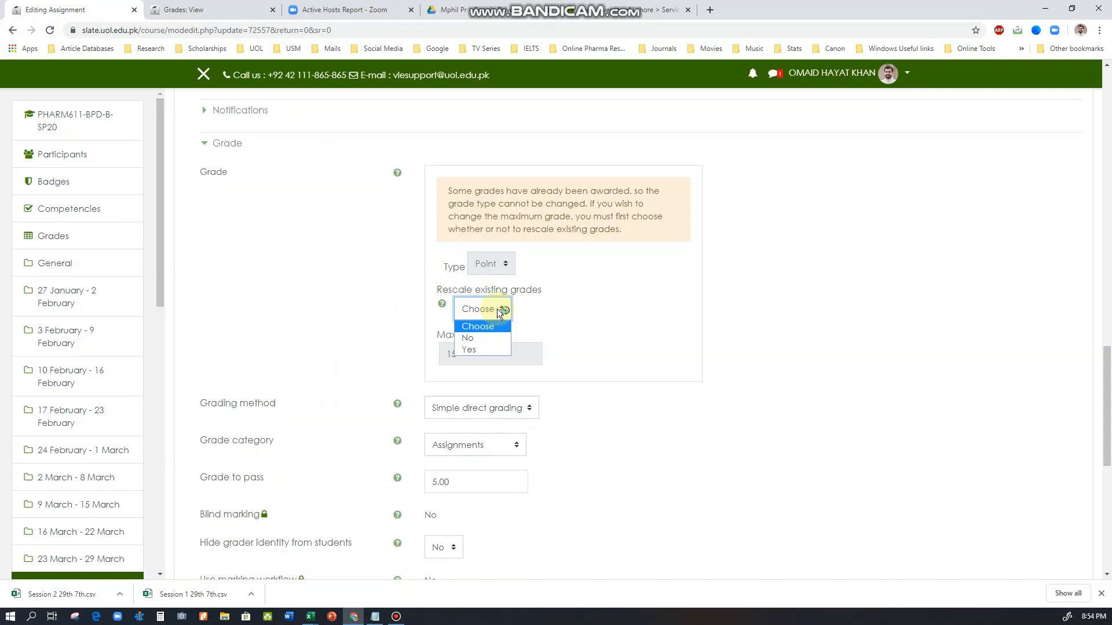
{"action": "left_click", "coordinate": [481, 349]}
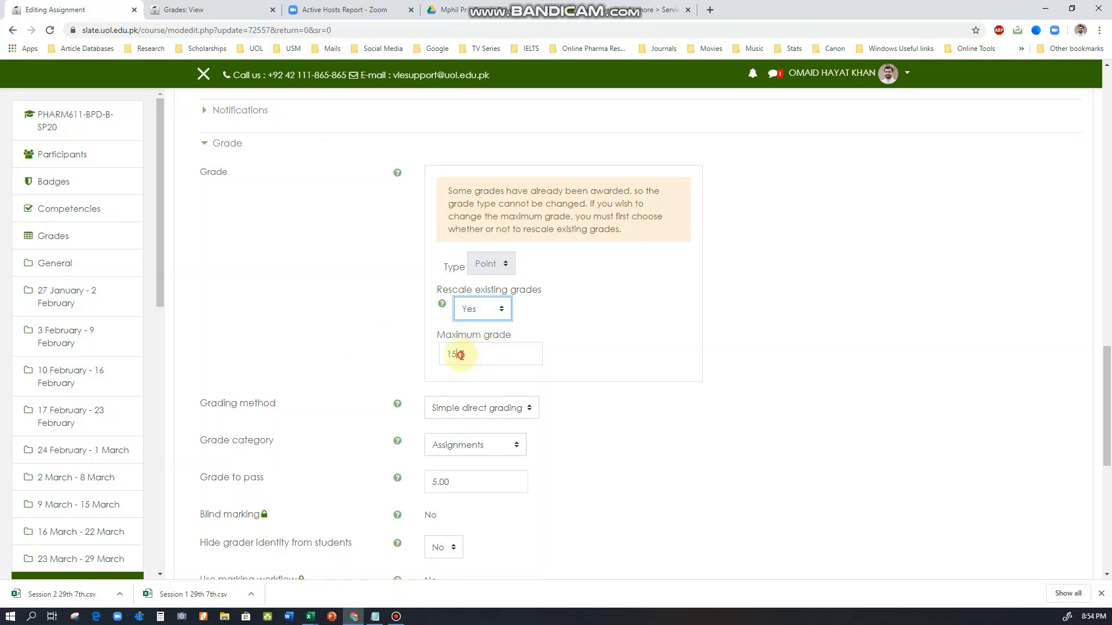
{"action": "left_click", "coordinate": [460, 355]}
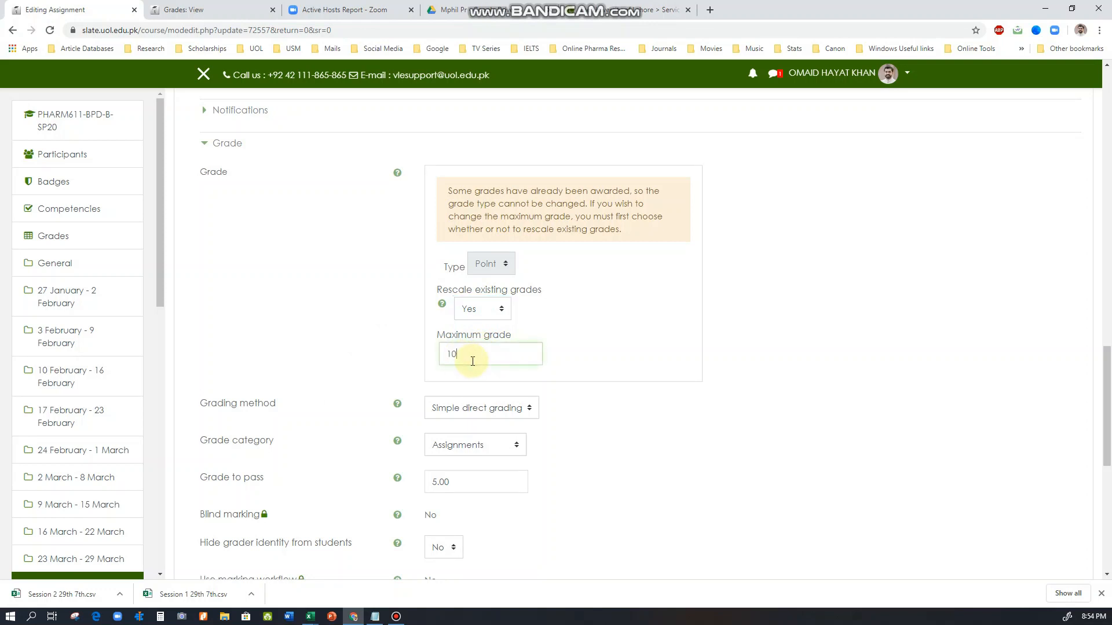
{"action": "left_click", "coordinate": [415, 353]}
Check the assignment's grade to pass and save the settings, returning to the course
{"action": "scroll", "coordinate": [405, 347], "scroll_direction": "down", "scroll_amount": 2}
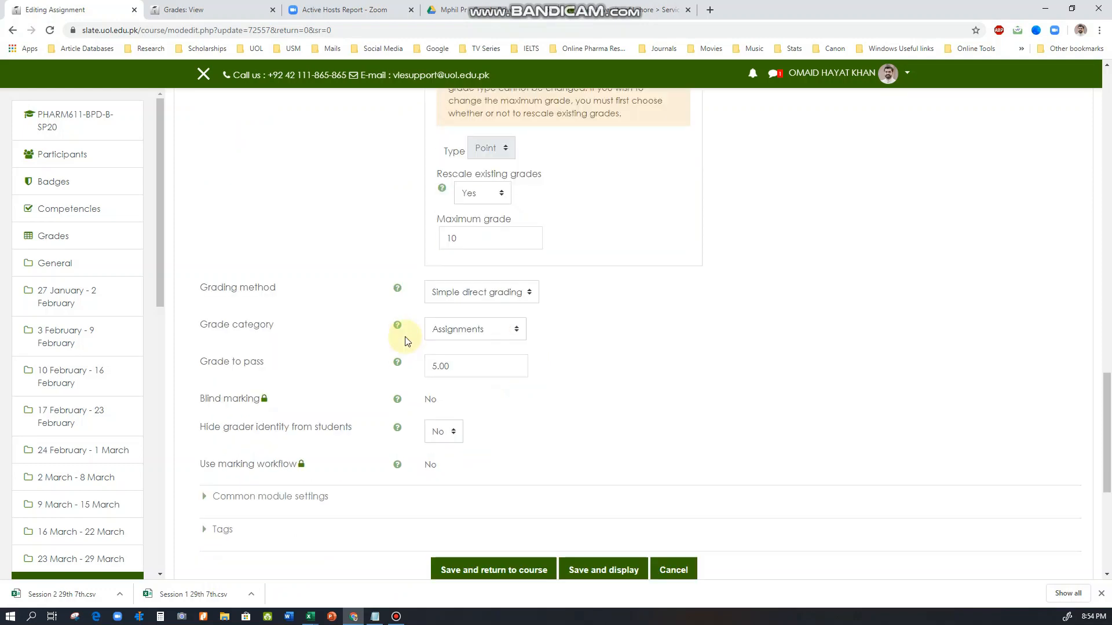
{"action": "scroll", "coordinate": [350, 366], "scroll_direction": "down", "scroll_amount": 1}
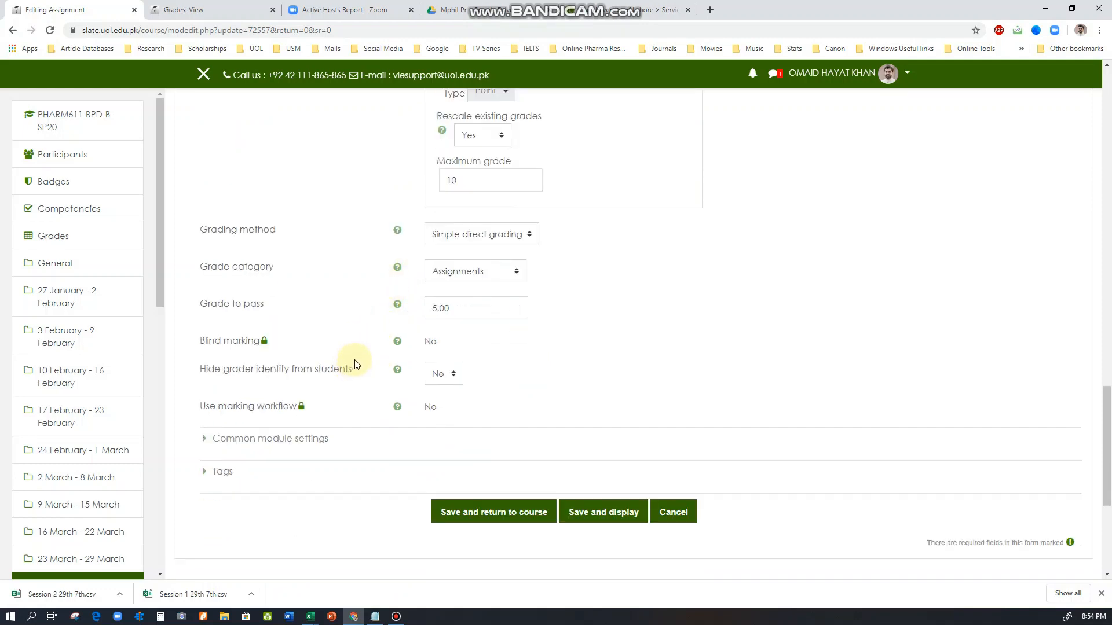
{"action": "left_click_drag", "start_coordinate": [461, 312], "coordinate": [427, 308]}
{"action": "left_click", "coordinate": [370, 306]}
{"action": "left_click", "coordinate": [543, 515]}
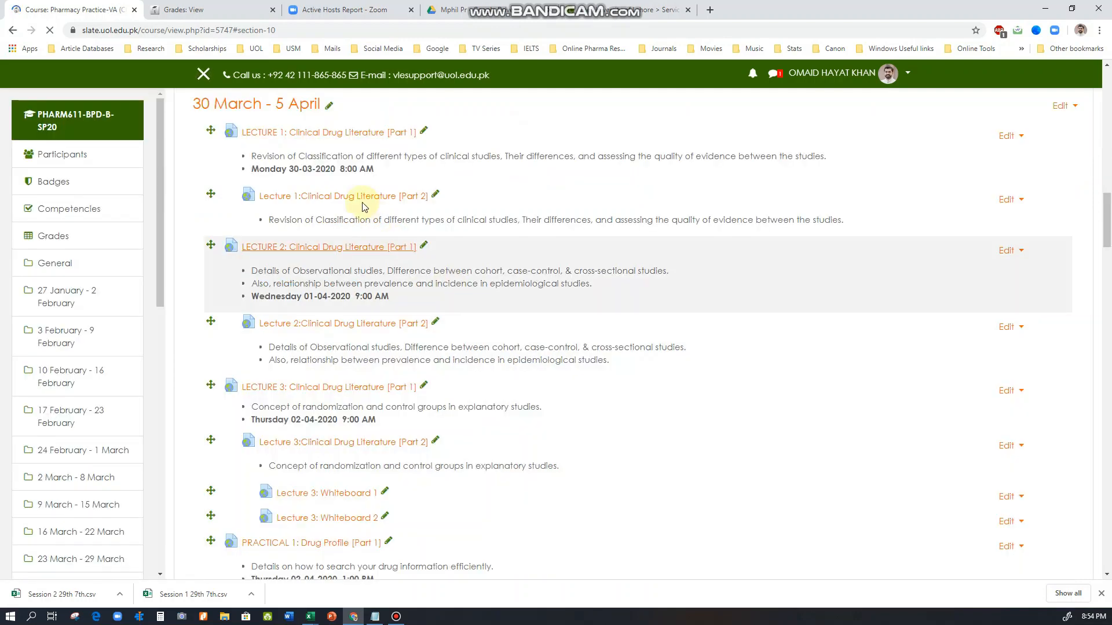
Open the course's gradebook setup and continue past the grade recalculation
{"action": "scroll", "coordinate": [335, 295], "scroll_direction": "up", "scroll_amount": 8}
{"action": "scroll", "coordinate": [335, 293], "scroll_direction": "up", "scroll_amount": 10}
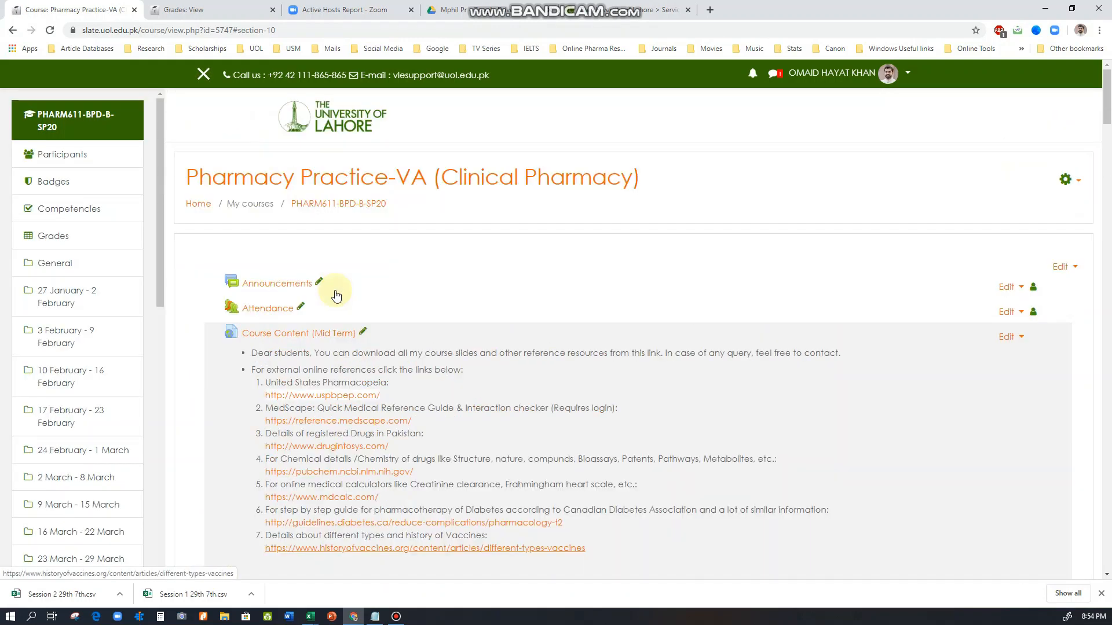
{"action": "left_click", "coordinate": [1063, 180]}
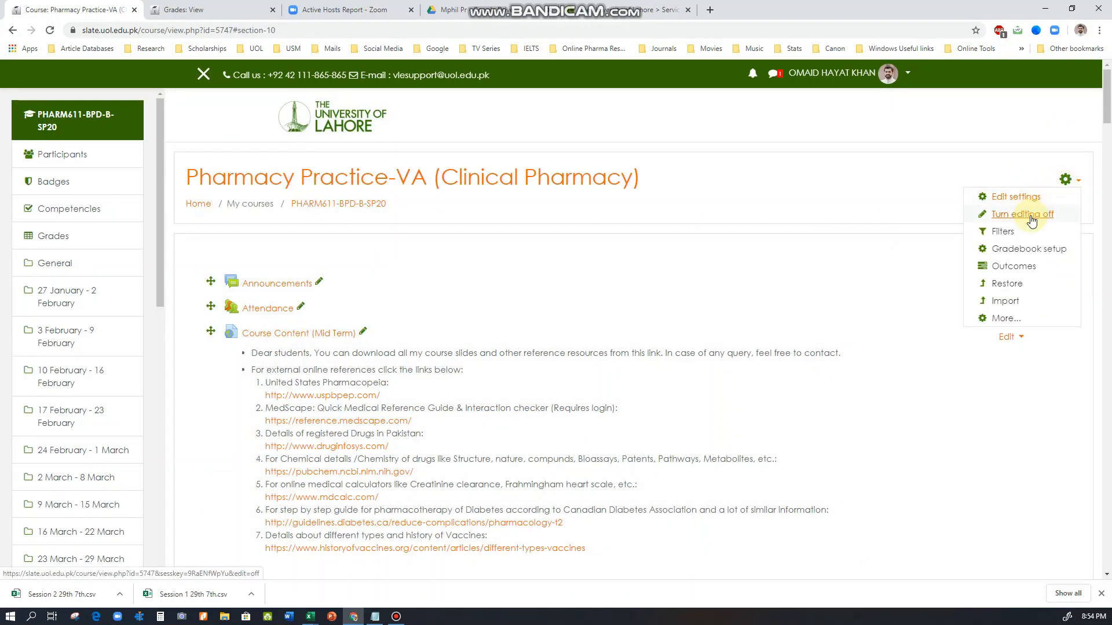
{"action": "left_click", "coordinate": [1021, 257]}
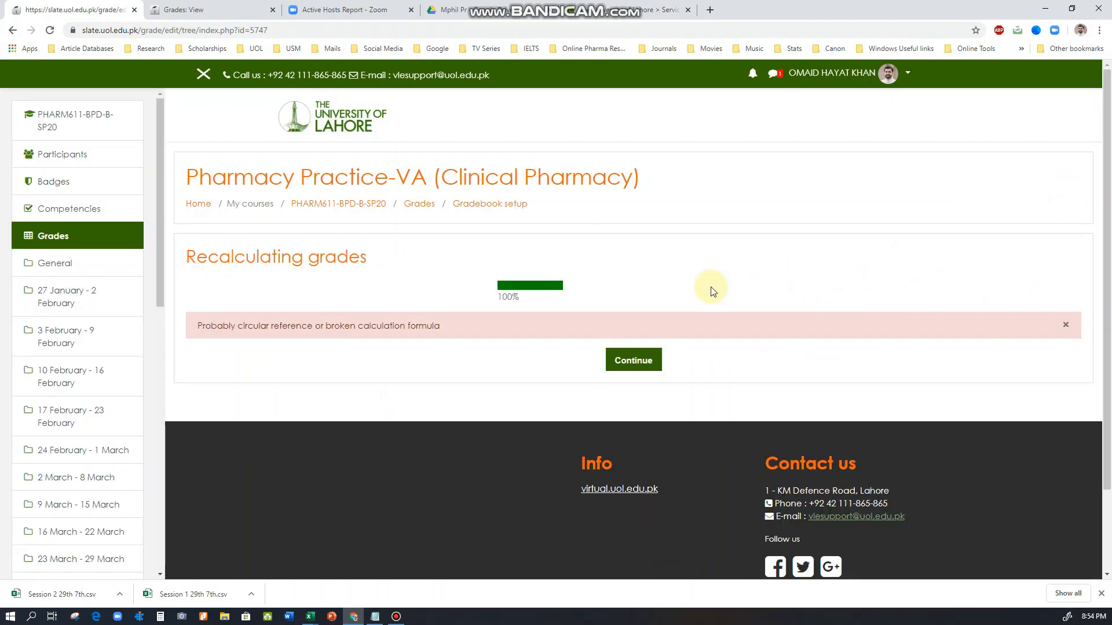
{"action": "left_click", "coordinate": [639, 361]}
{"action": "left_click", "coordinate": [638, 362]}
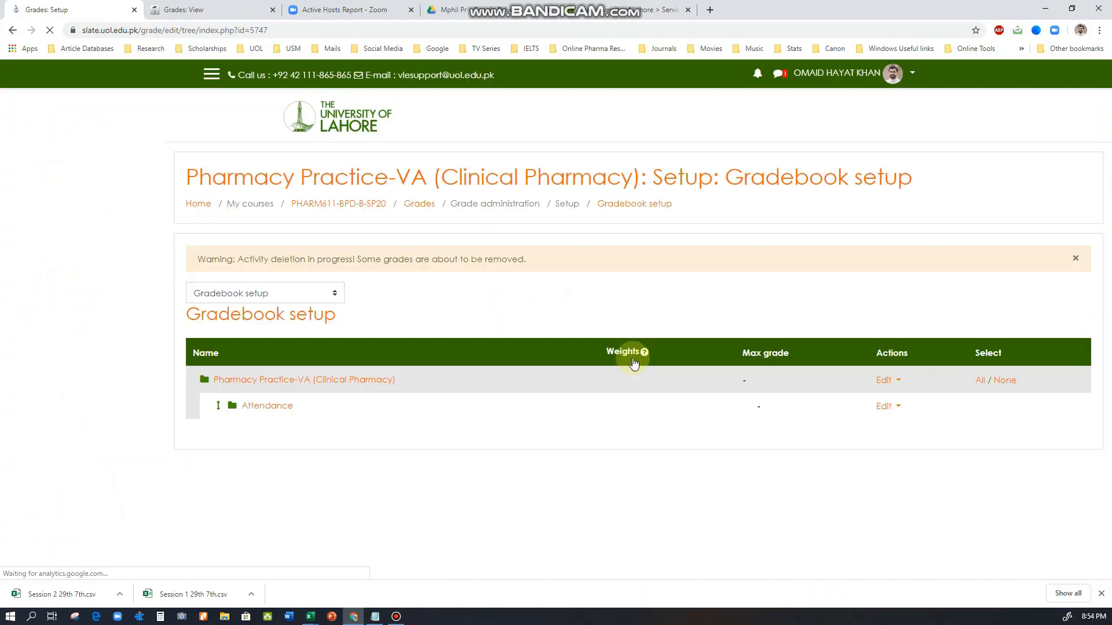
Check the maximum grades of Activity 2: Drug Profile and of the Assignments, Other Assessments, Deleted and course totals
{"action": "scroll", "coordinate": [583, 391], "scroll_direction": "down", "scroll_amount": 5}
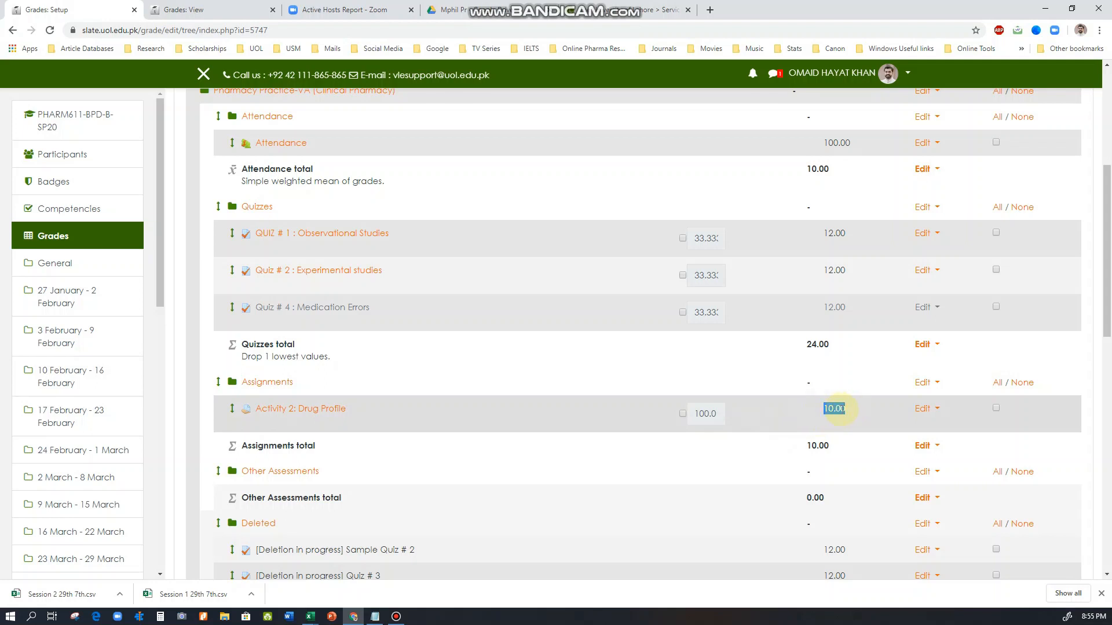
{"action": "scroll", "coordinate": [836, 414], "scroll_direction": "down", "scroll_amount": 2}
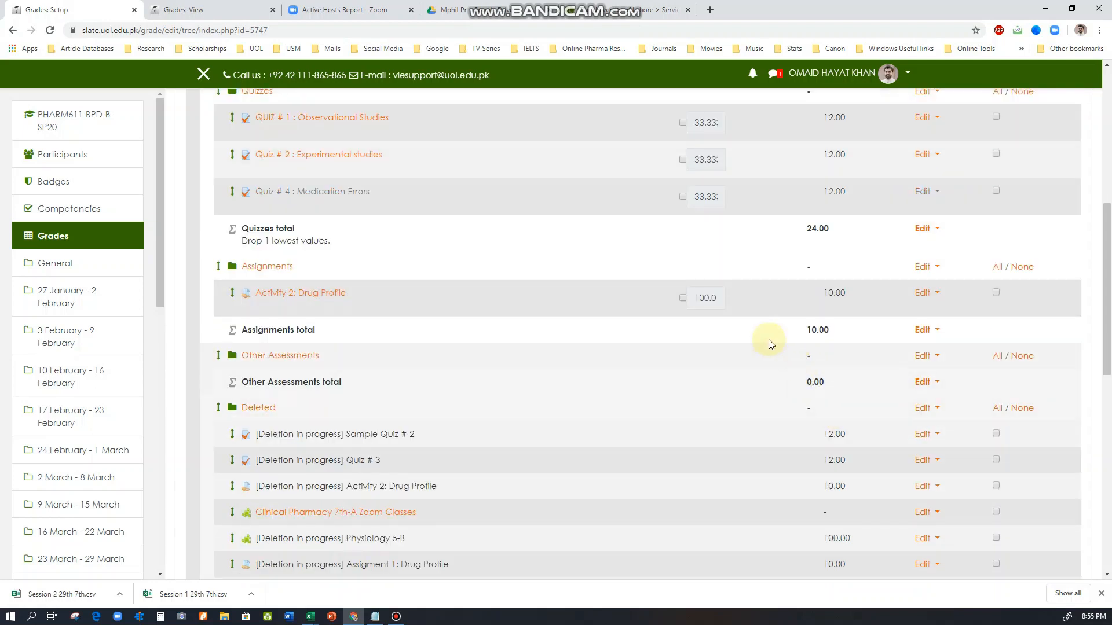
{"action": "left_click_drag", "start_coordinate": [805, 330], "coordinate": [830, 329]}
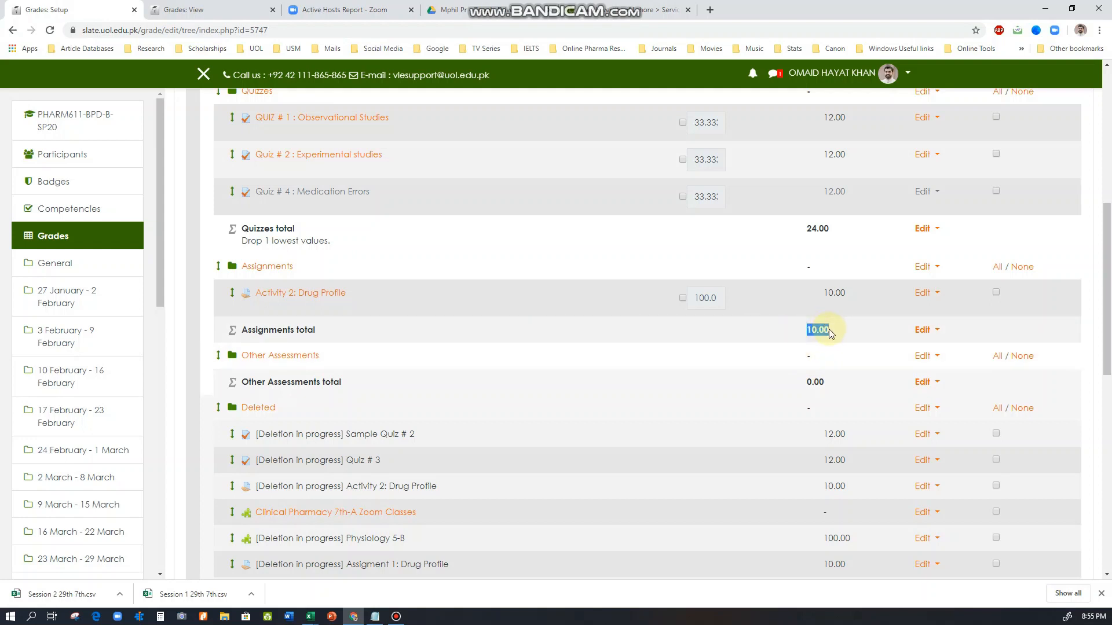
{"action": "left_click", "coordinate": [828, 329]}
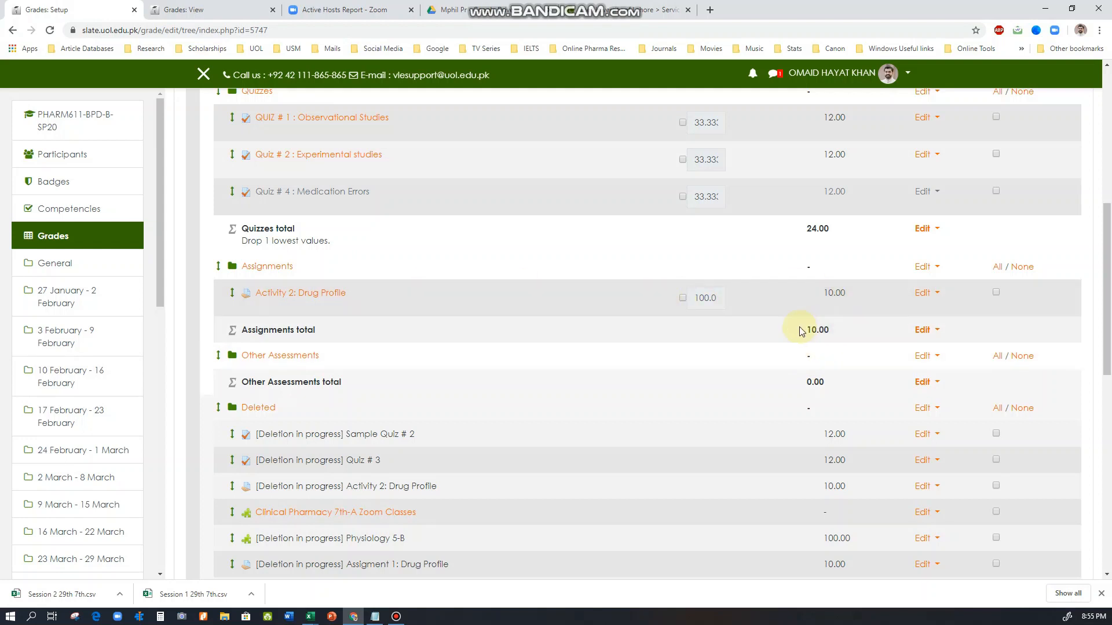
{"action": "scroll", "coordinate": [831, 331], "scroll_direction": "down", "scroll_amount": 1}
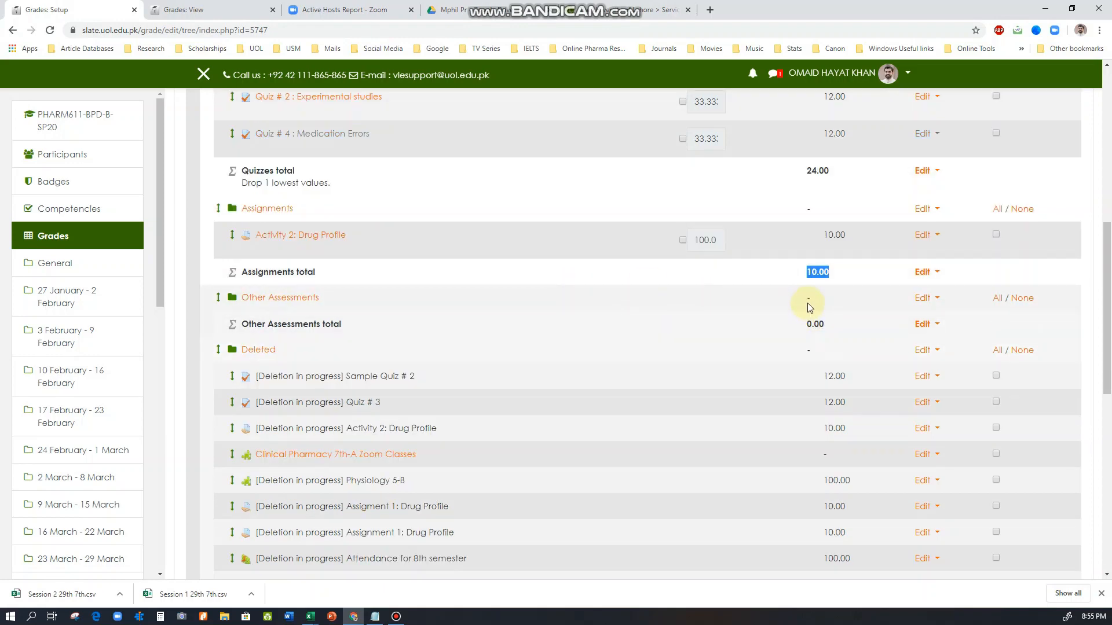
{"action": "left_click_drag", "start_coordinate": [806, 323], "coordinate": [828, 321]}
{"action": "left_click", "coordinate": [832, 331]}
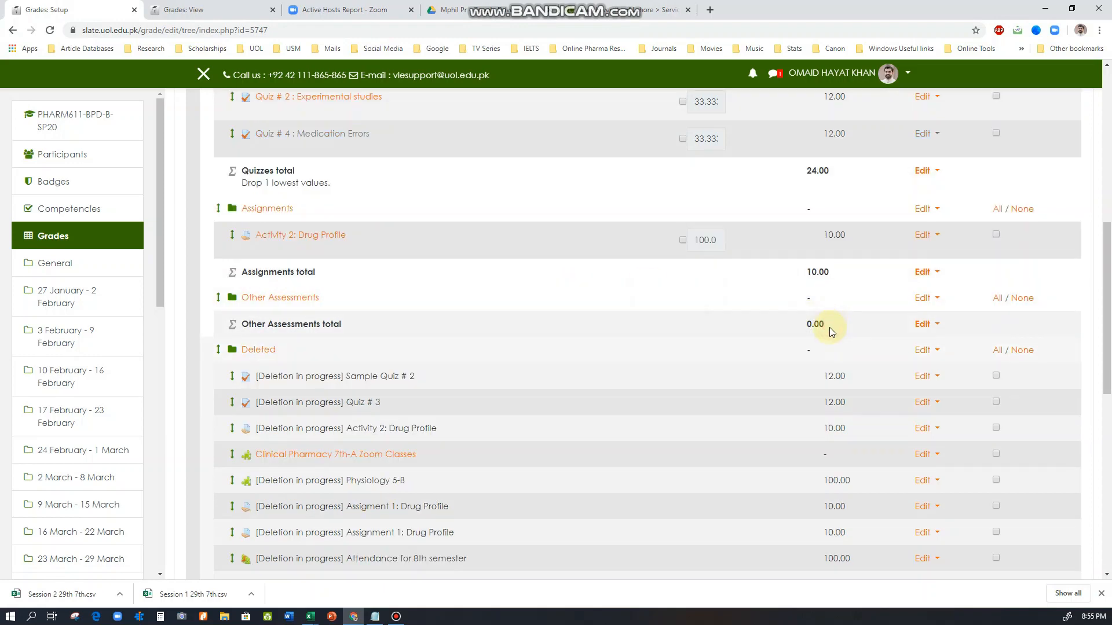
{"action": "scroll", "coordinate": [829, 328], "scroll_direction": "down", "scroll_amount": 3}
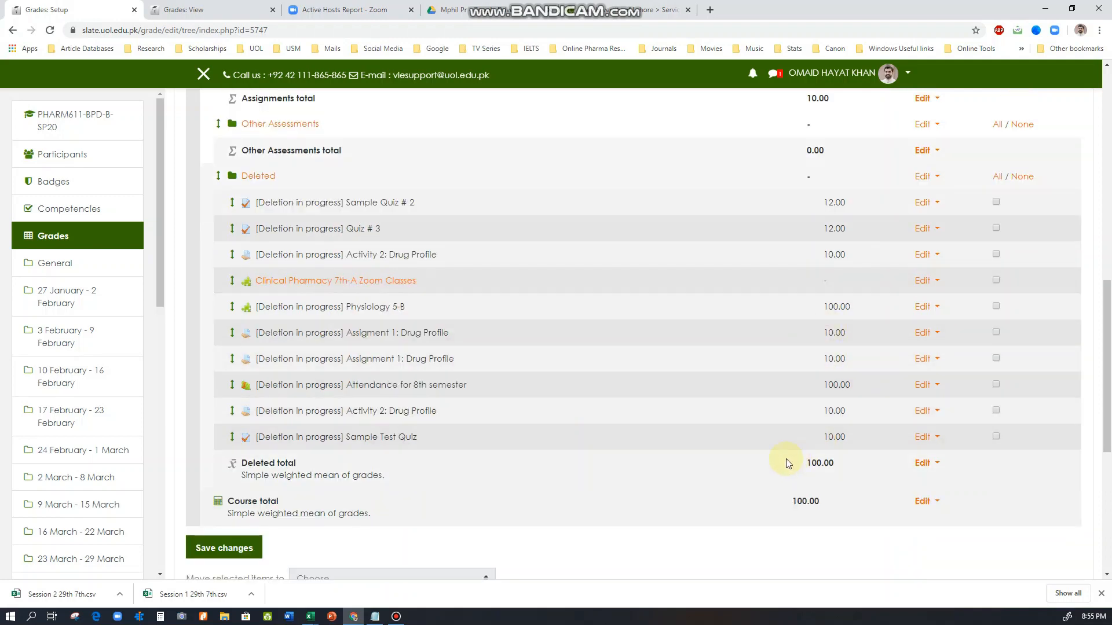
{"action": "scroll", "coordinate": [786, 462], "scroll_direction": "down", "scroll_amount": 2}
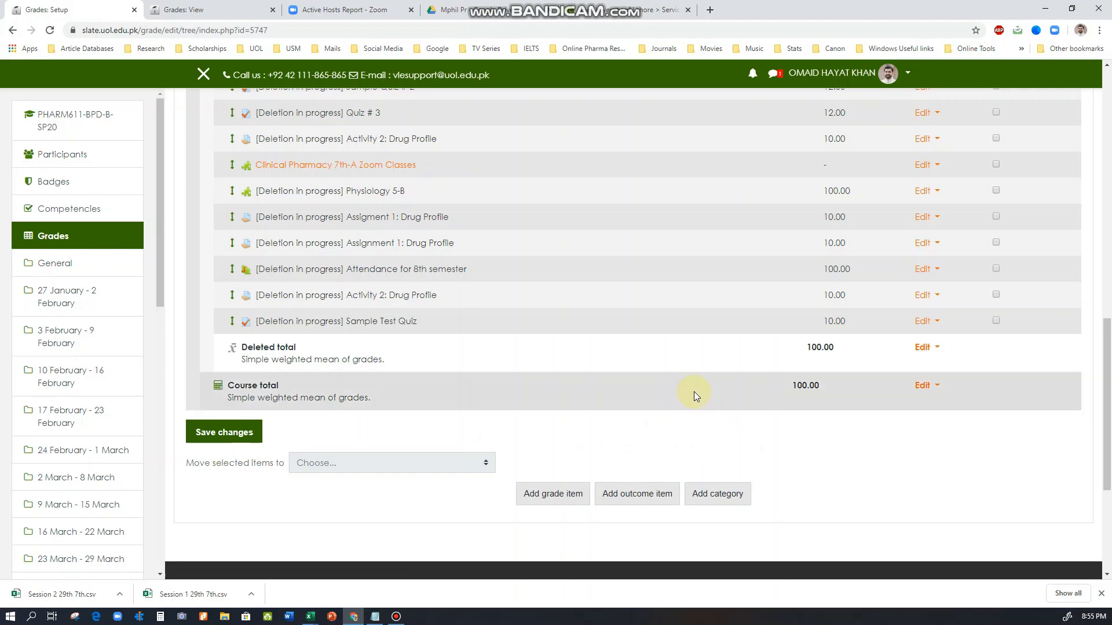
Reload the gradebook setup page and switch to the course's Grader report
{"action": "scroll", "coordinate": [647, 442], "scroll_direction": "up", "scroll_amount": 20}
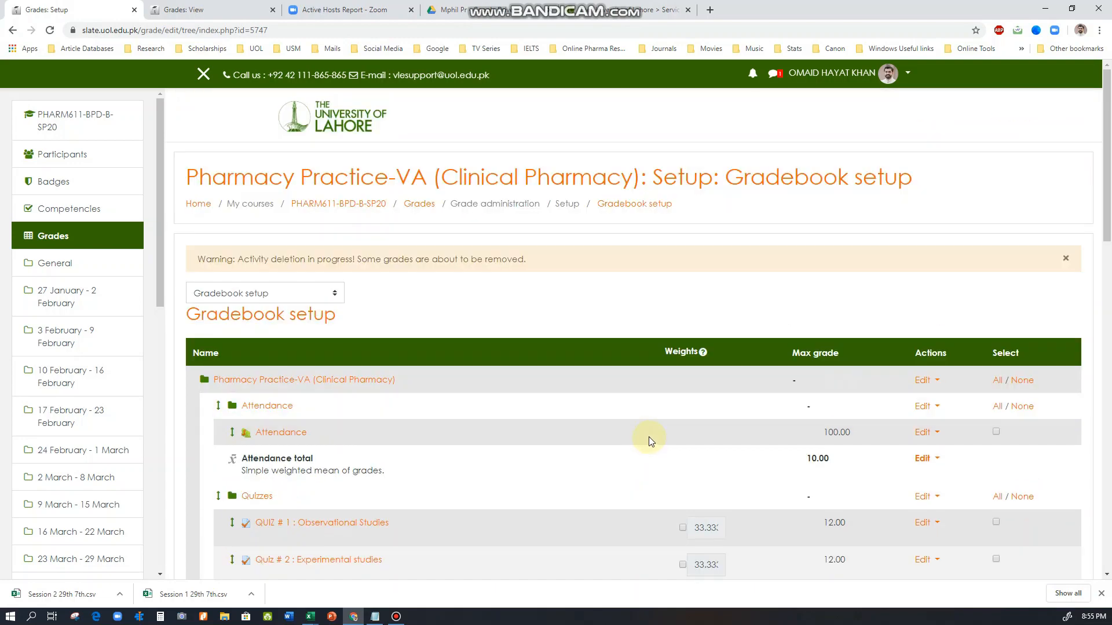
{"action": "left_click", "coordinate": [305, 293]}
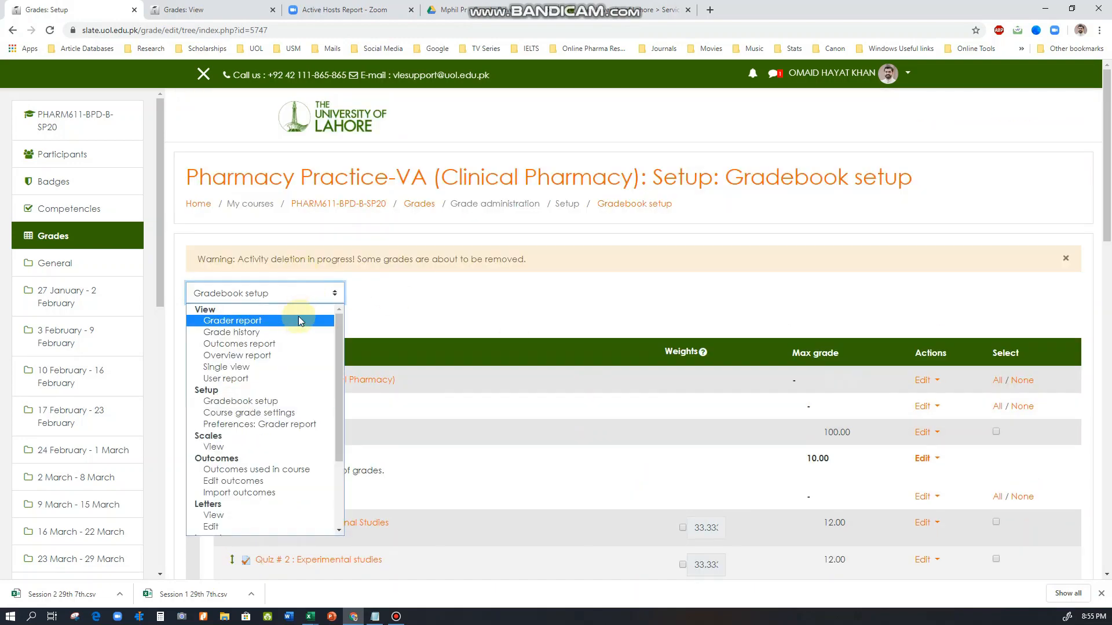
{"action": "left_click", "coordinate": [297, 321]}
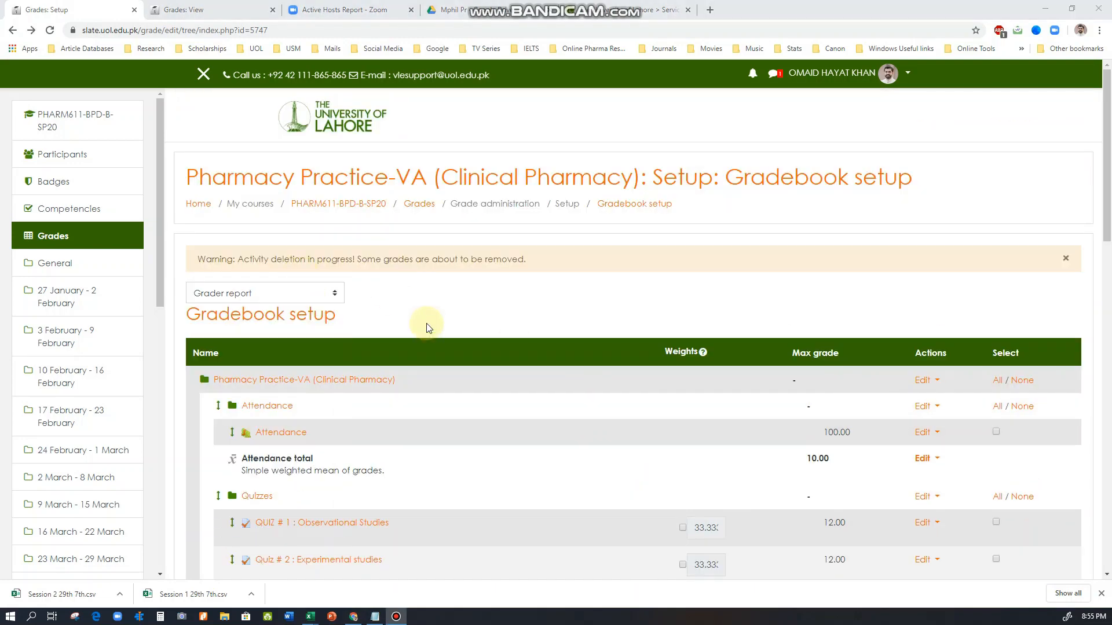
{"action": "left_click", "coordinate": [332, 296]}
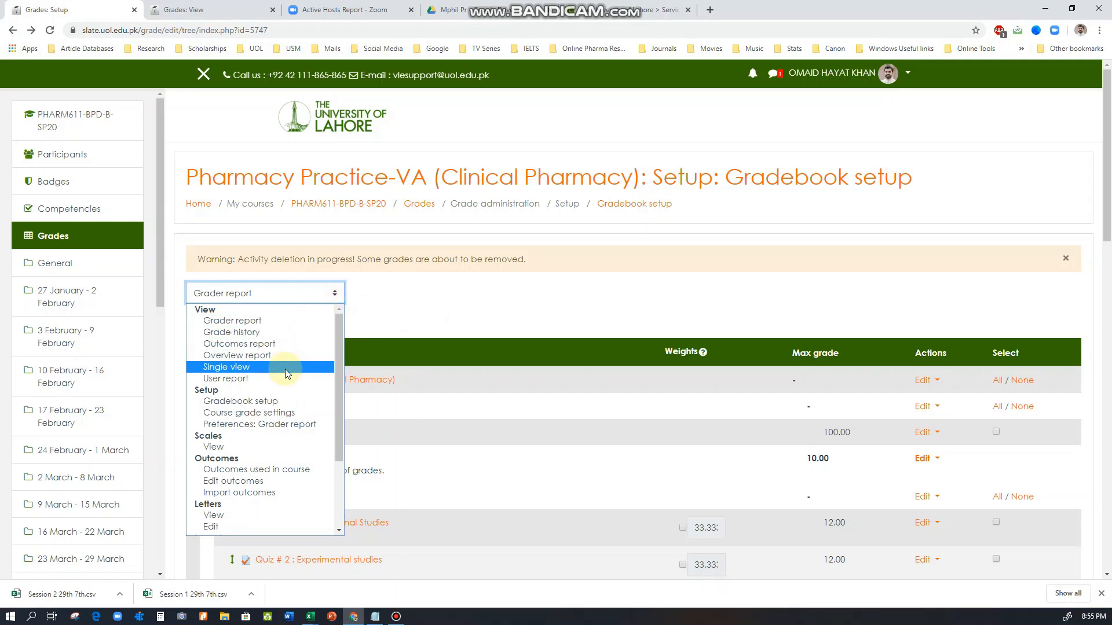
{"action": "left_click", "coordinate": [276, 320]}
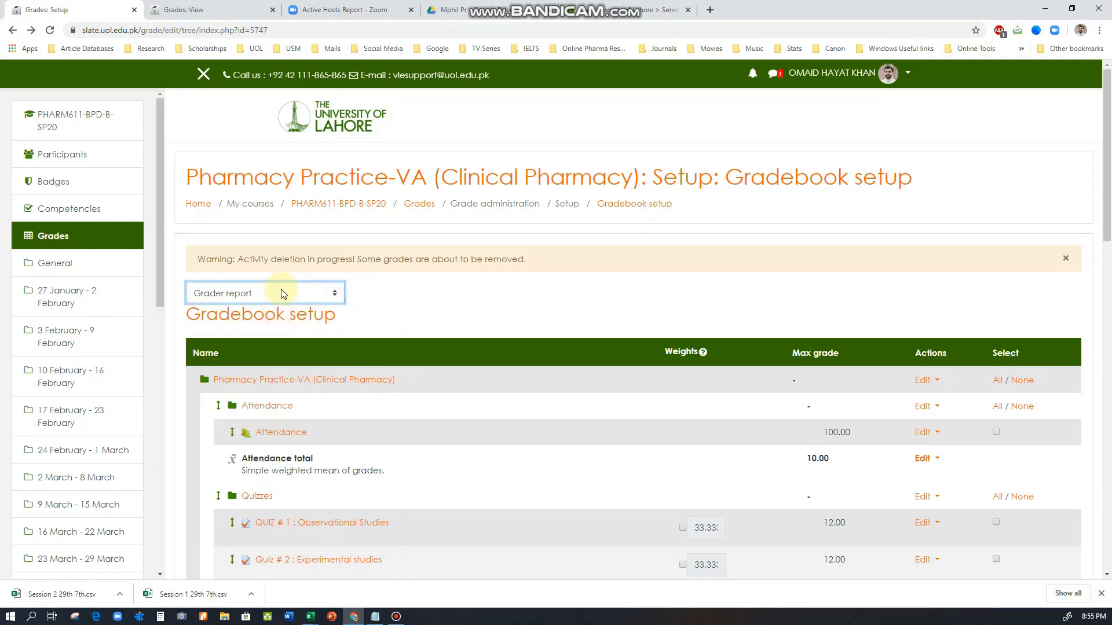
{"action": "left_click", "coordinate": [332, 299]}
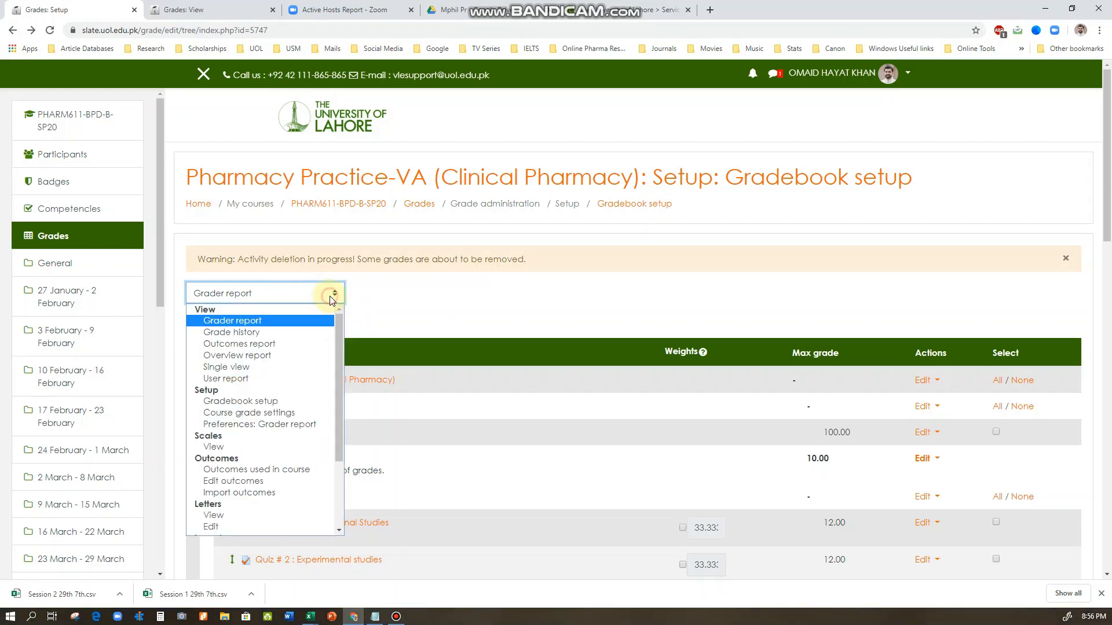
{"action": "left_click", "coordinate": [299, 403]}
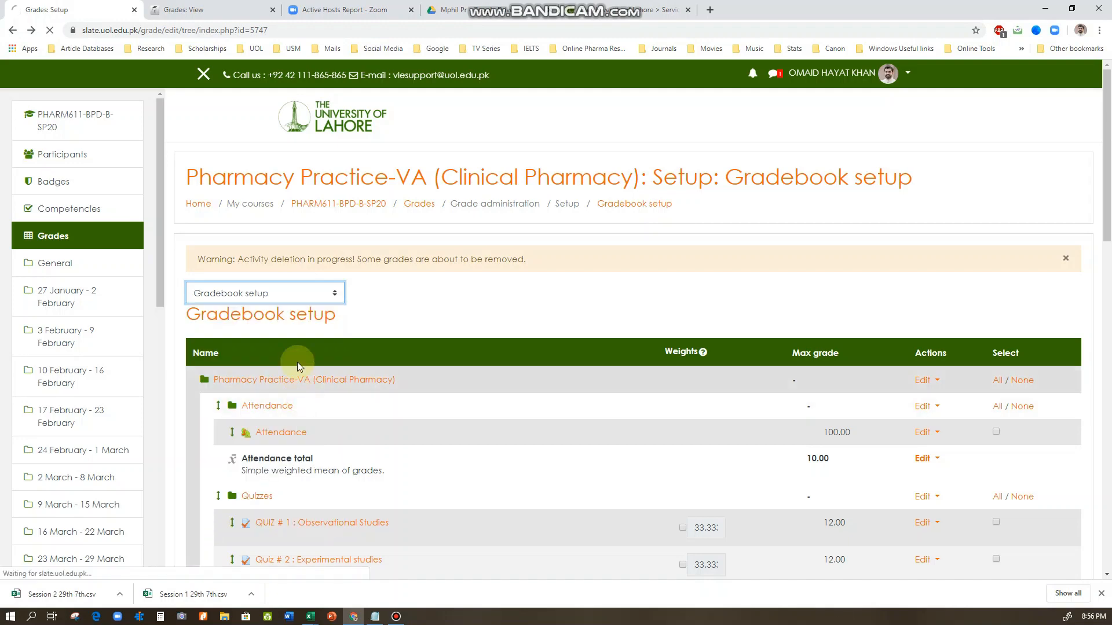
{"action": "left_click", "coordinate": [332, 298]}
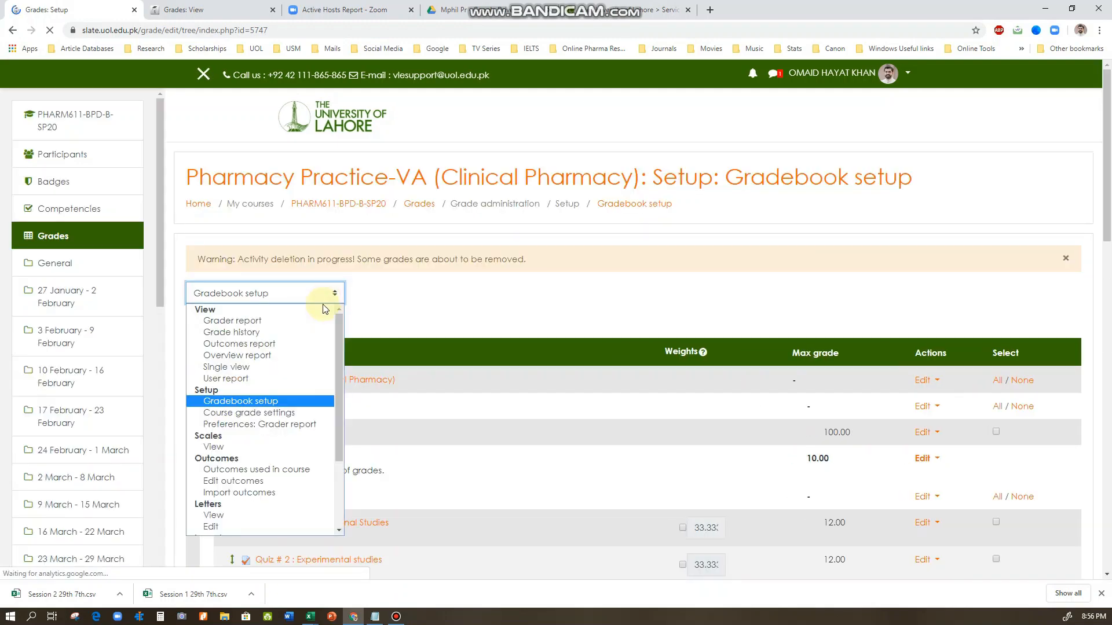
{"action": "left_click", "coordinate": [272, 319]}
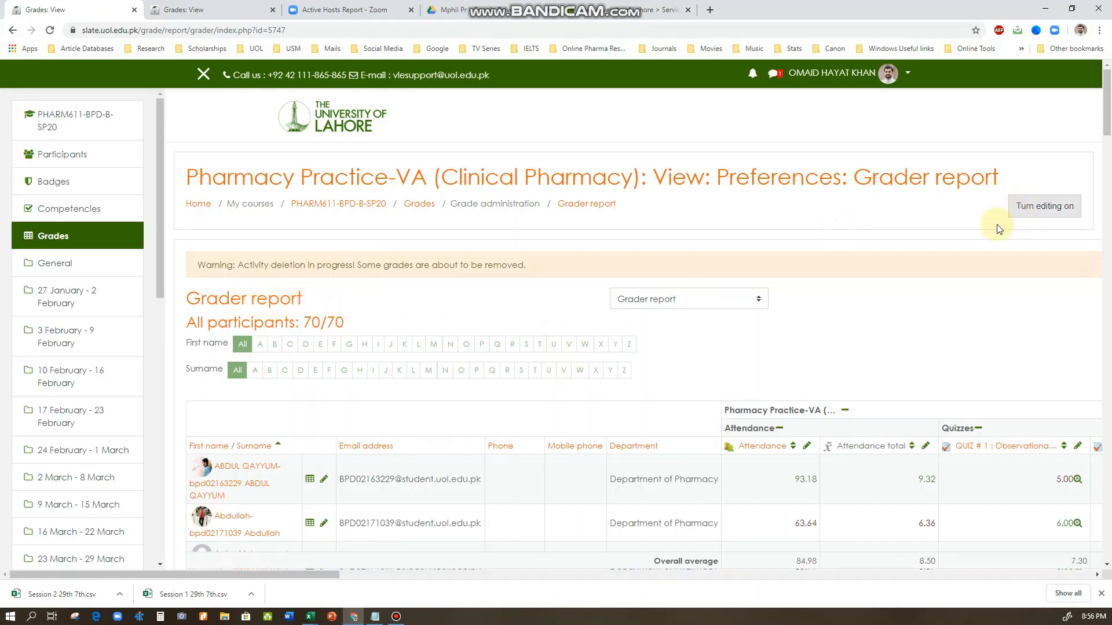
Compare the students' Attendance grades with their Attendance totals in the grader report
{"action": "scroll", "coordinate": [670, 394], "scroll_direction": "down", "scroll_amount": 3}
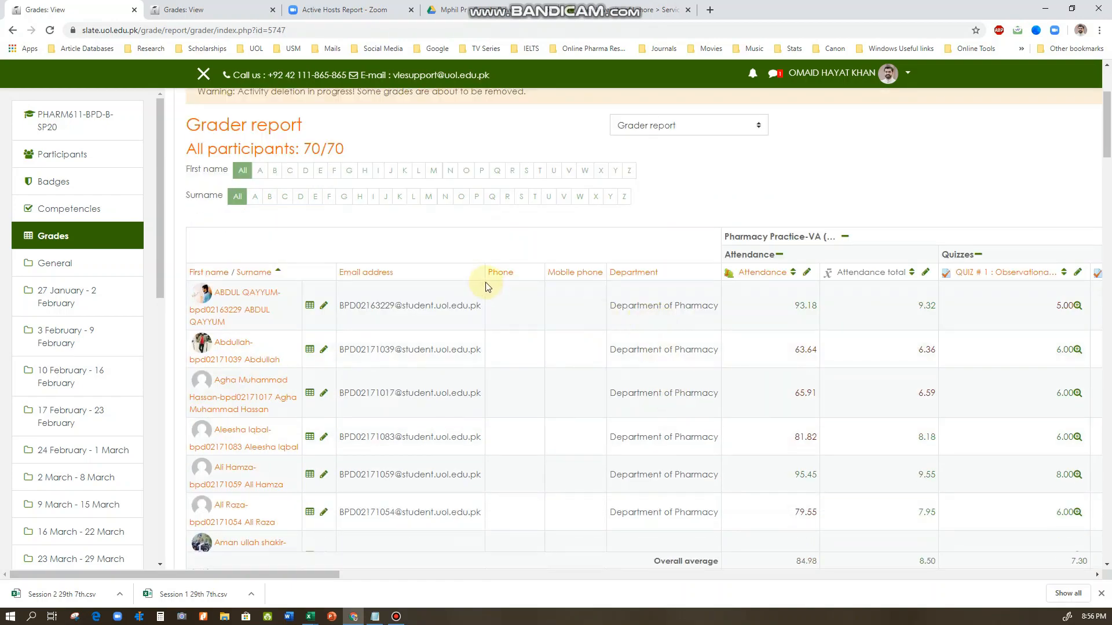
{"action": "scroll", "coordinate": [476, 286], "scroll_direction": "down", "scroll_amount": 10}
{"action": "scroll", "coordinate": [476, 286], "scroll_direction": "up", "scroll_amount": 10}
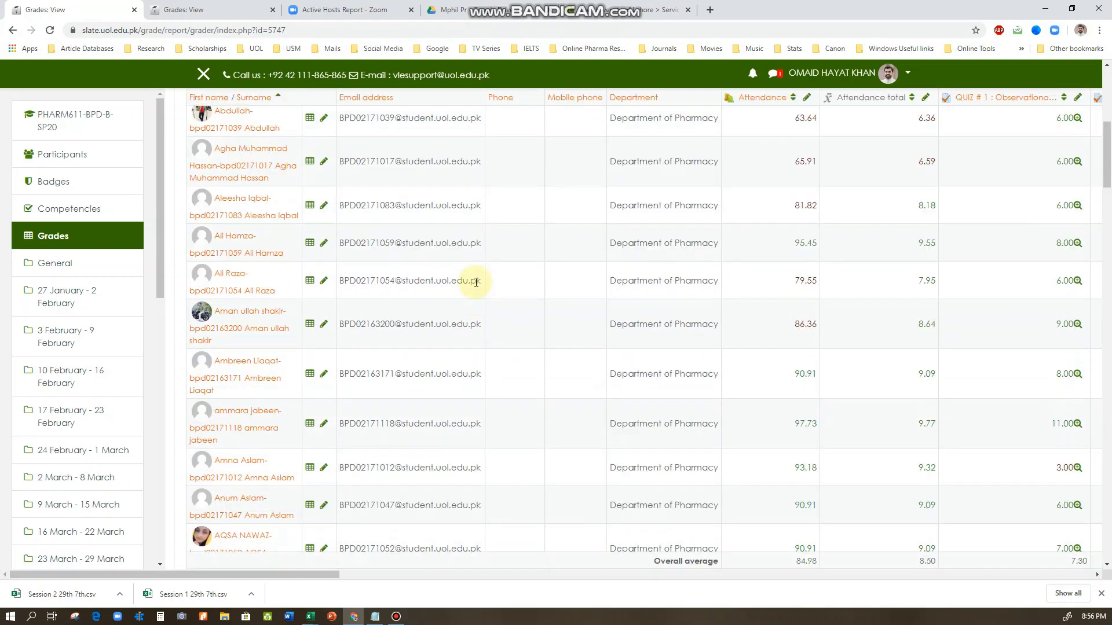
{"action": "scroll", "coordinate": [454, 380], "scroll_direction": "down", "scroll_amount": 1}
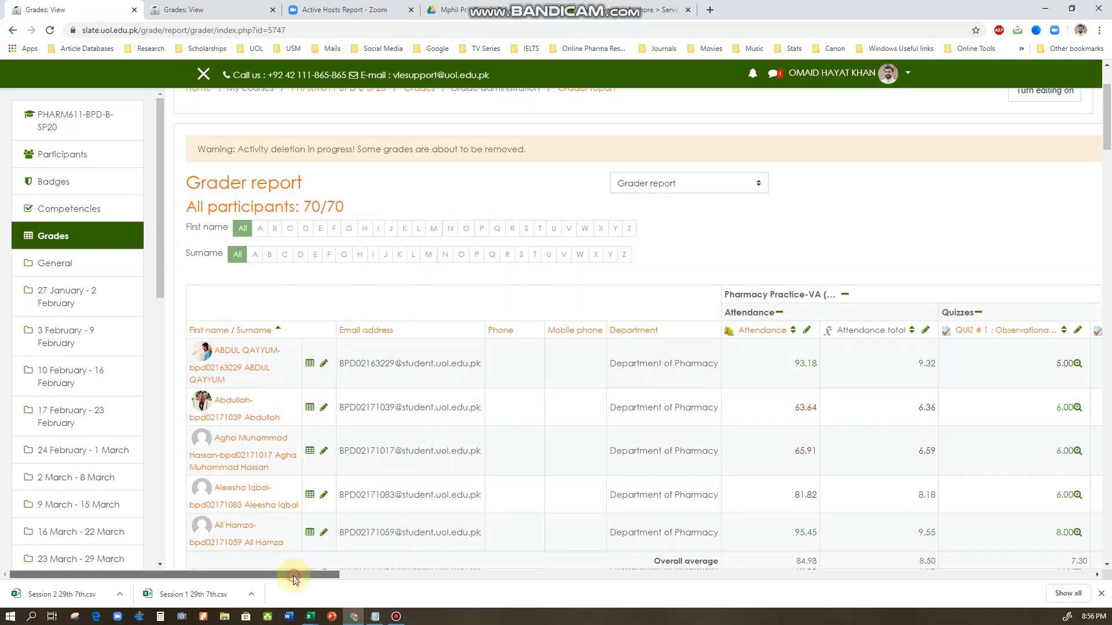
{"action": "left_click_drag", "start_coordinate": [297, 573], "coordinate": [426, 565]}
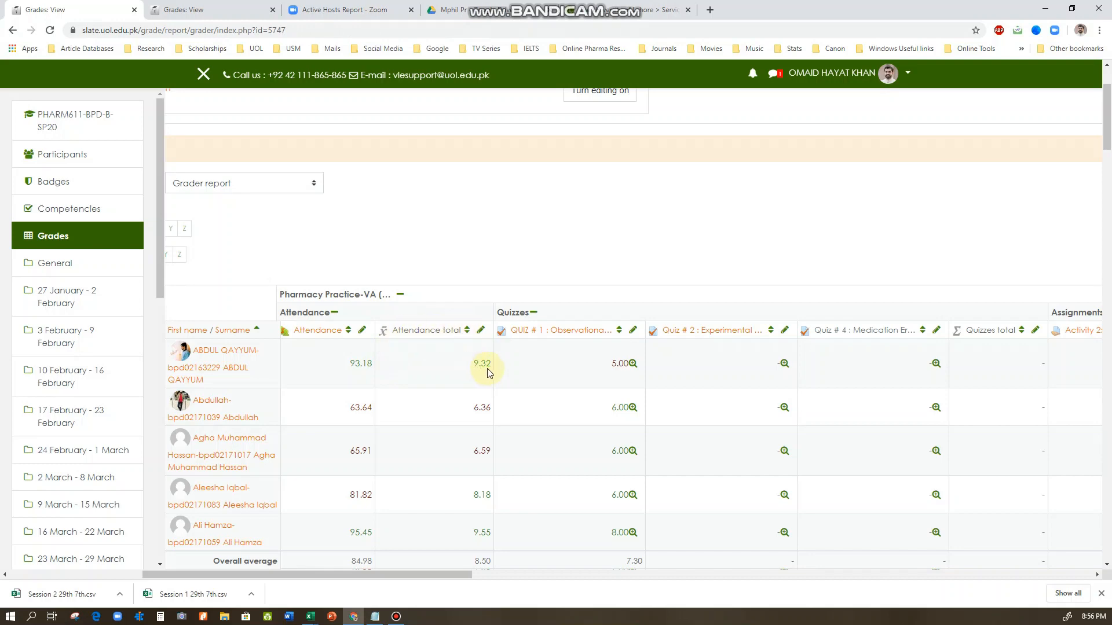
{"action": "left_click_drag", "start_coordinate": [471, 364], "coordinate": [493, 365]}
{"action": "left_click_drag", "start_coordinate": [326, 410], "coordinate": [372, 410]}
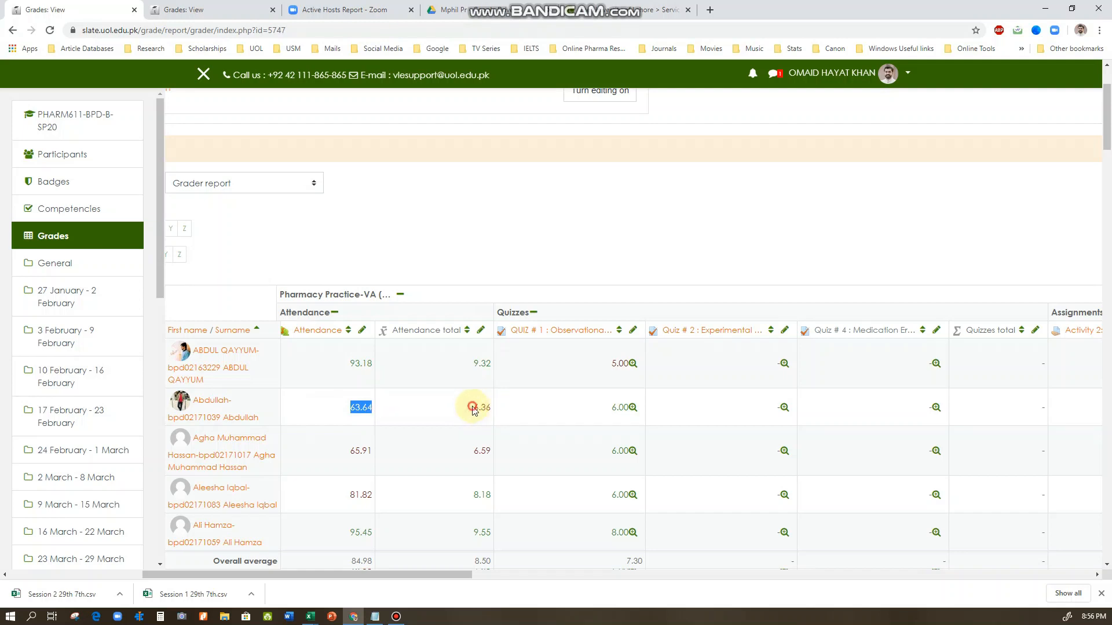
{"action": "left_click_drag", "start_coordinate": [471, 409], "coordinate": [491, 407]}
{"action": "left_click", "coordinate": [481, 386]}
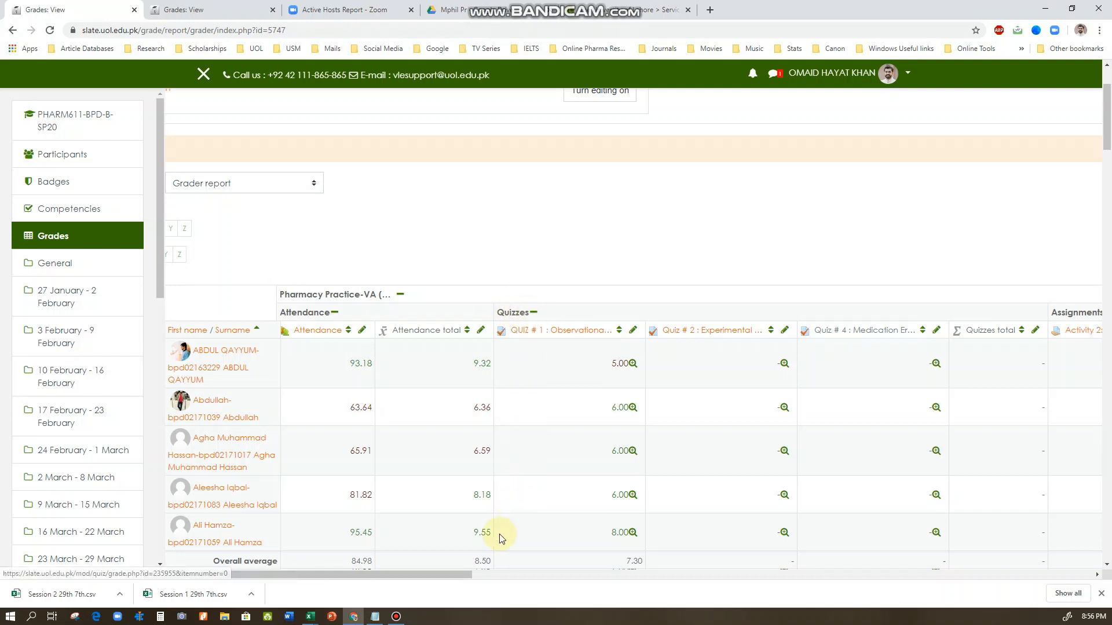
Review the quiz and assignment grade columns and turn on editing for the grader report
{"action": "left_click_drag", "start_coordinate": [458, 572], "coordinate": [524, 571]}
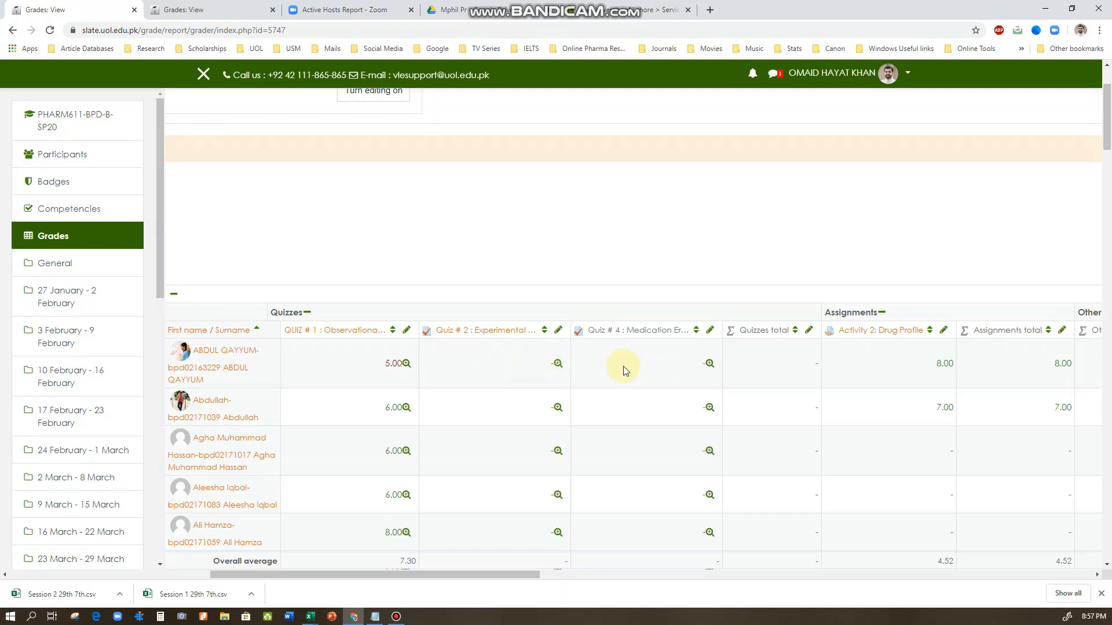
{"action": "left_click_drag", "start_coordinate": [478, 573], "coordinate": [372, 509]}
{"action": "left_click", "coordinate": [401, 185]}
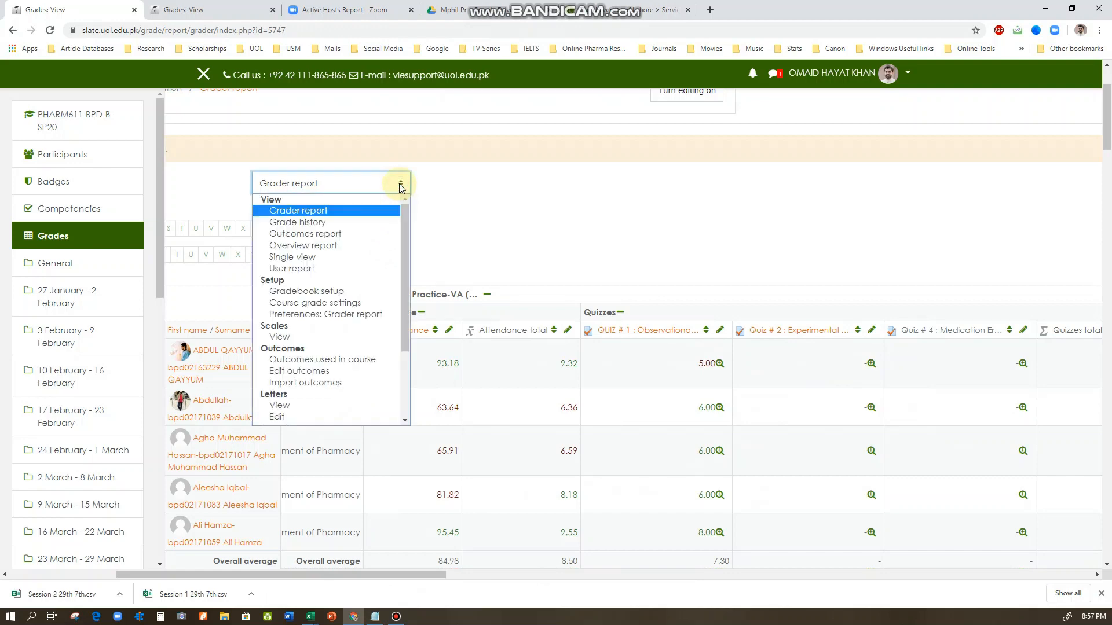
{"action": "left_click", "coordinate": [454, 183]}
{"action": "left_click_drag", "start_coordinate": [387, 573], "coordinate": [269, 573]}
{"action": "scroll", "coordinate": [810, 243], "scroll_direction": "up", "scroll_amount": 2}
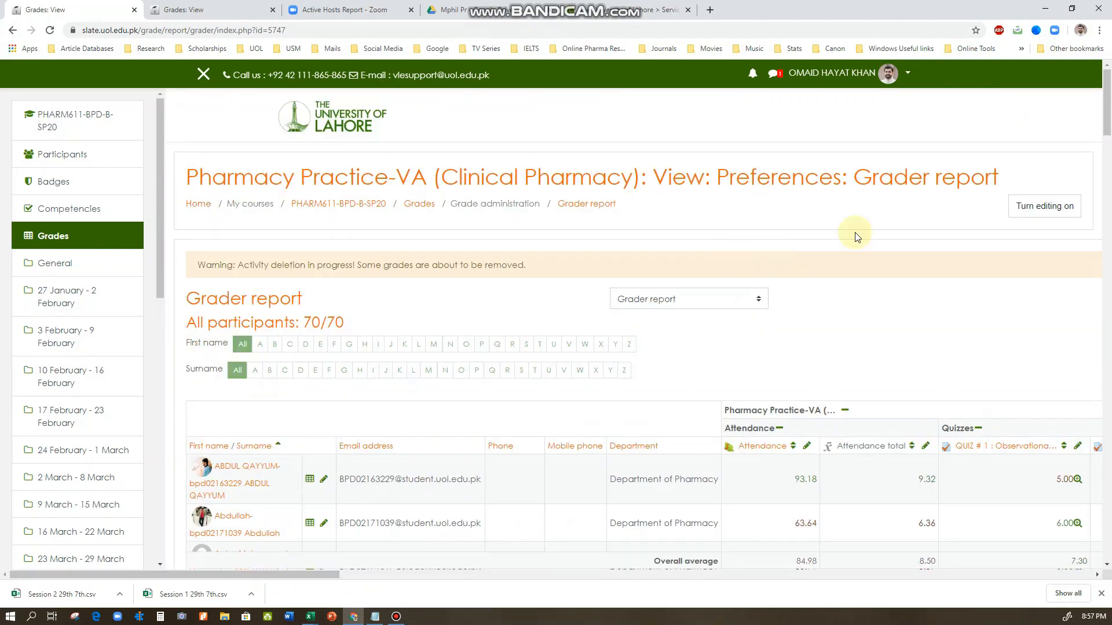
{"action": "left_click", "coordinate": [1026, 212]}
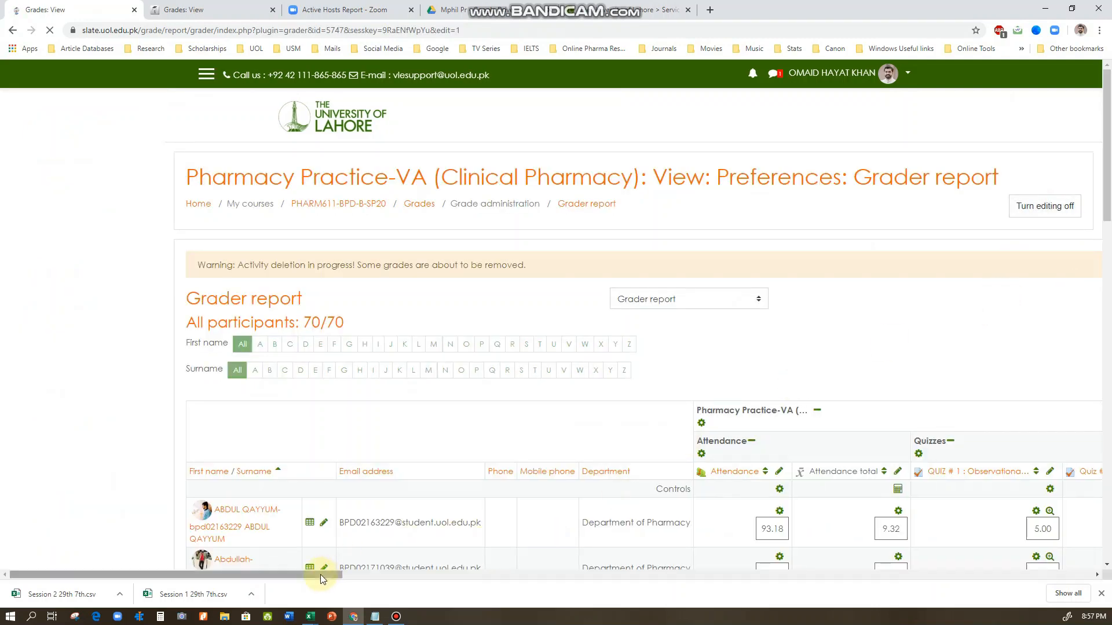
Hide the course navigation sidebar to give the editable grader report more room
{"action": "left_click_drag", "start_coordinate": [315, 575], "coordinate": [550, 575]}
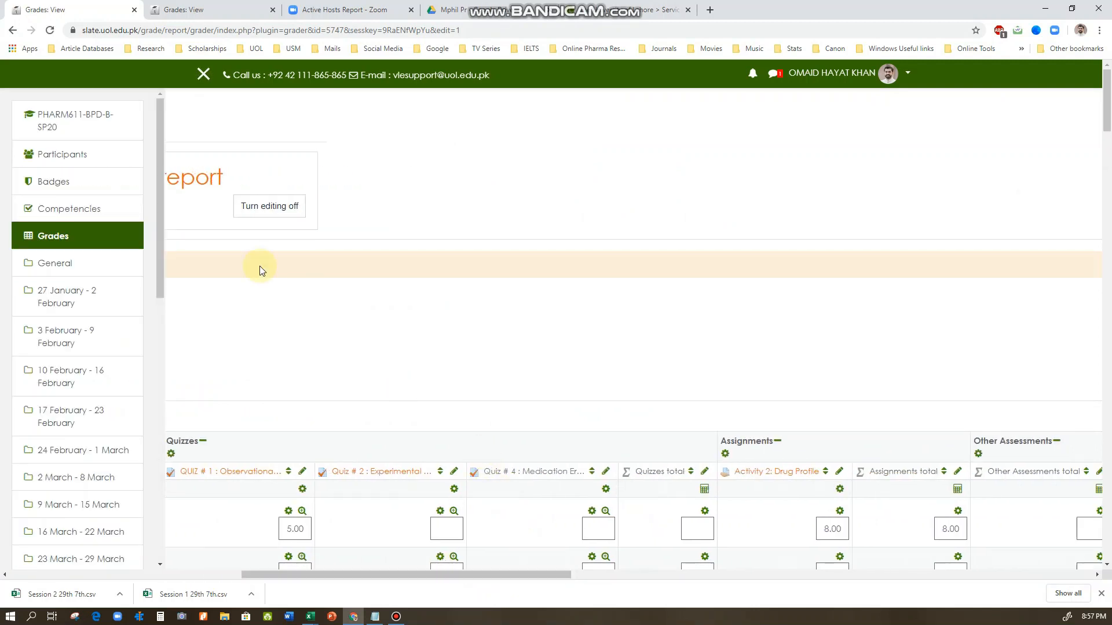
{"action": "left_click", "coordinate": [204, 75]}
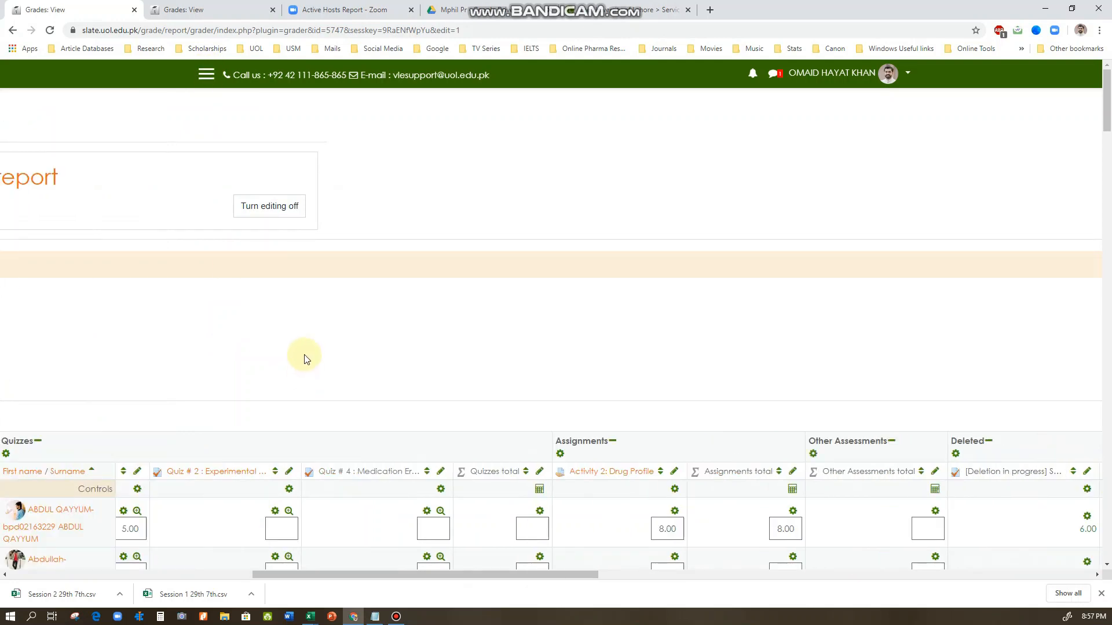
{"action": "scroll", "coordinate": [424, 366], "scroll_direction": "down", "scroll_amount": 2}
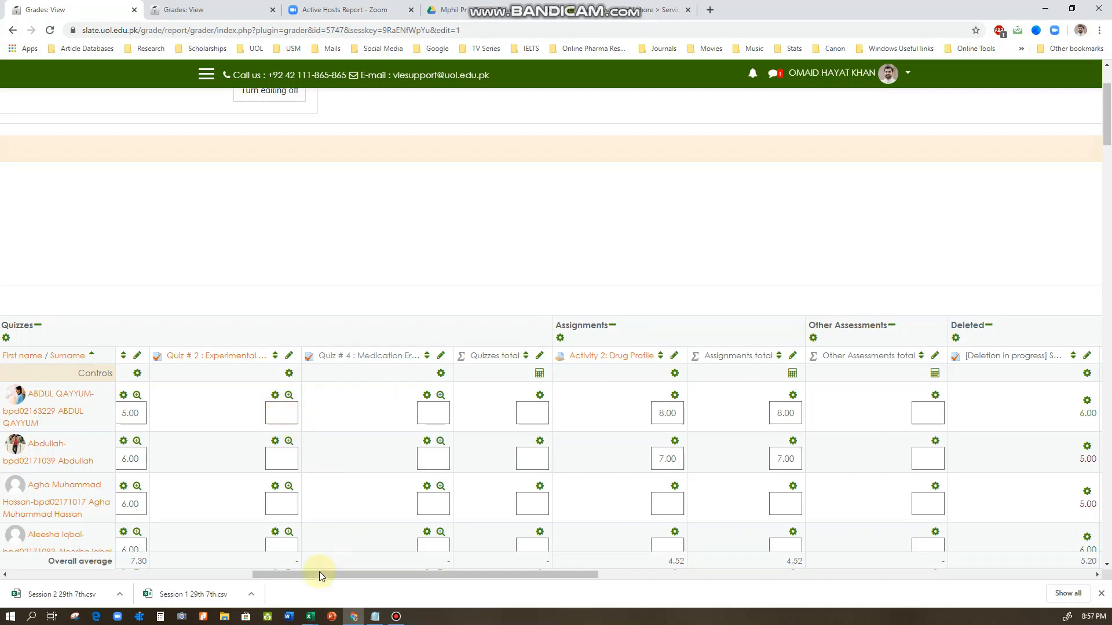
For the first listed student, enter a grade of 8 for Quiz # 2 and 11 for Quiz # 4
{"action": "left_click_drag", "start_coordinate": [319, 573], "coordinate": [287, 578]}
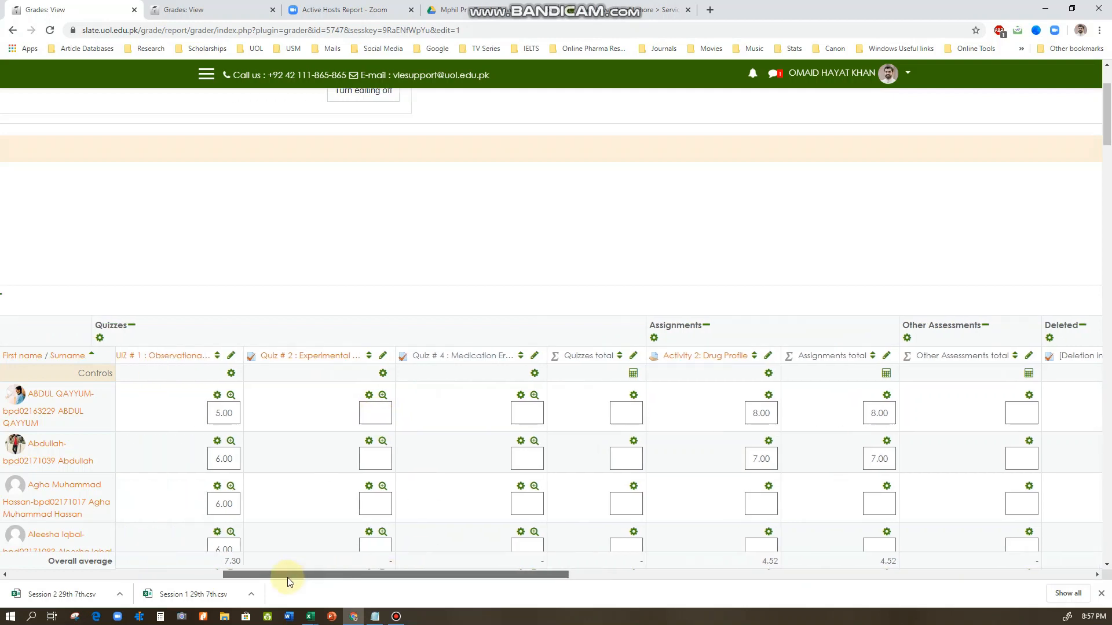
{"action": "left_click", "coordinate": [385, 409]}
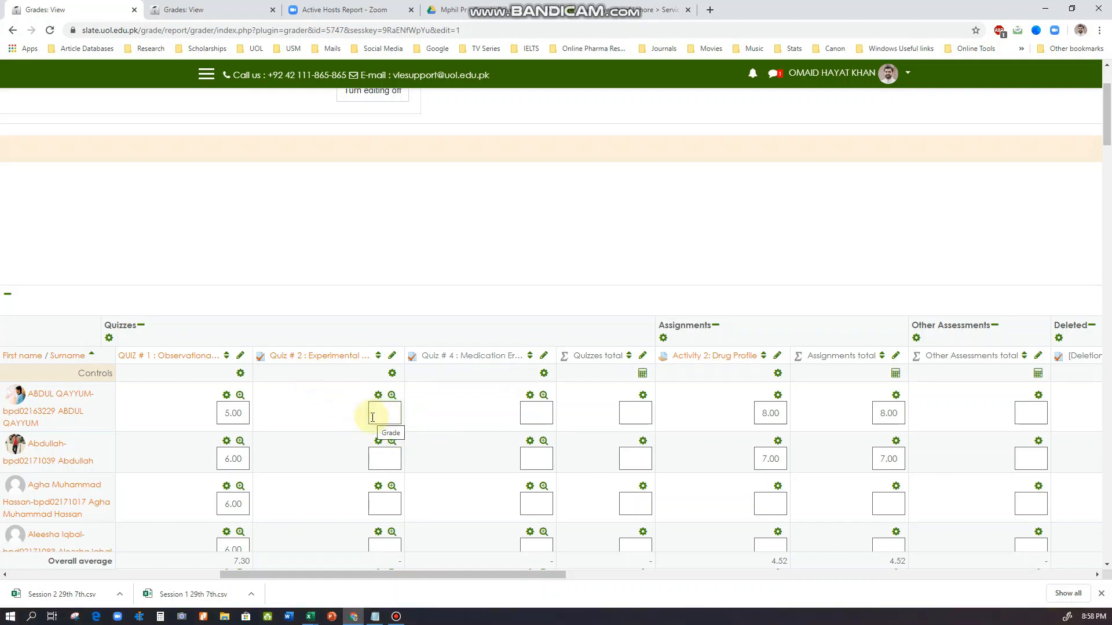
{"action": "type", "text": "8"}
{"action": "left_click", "coordinate": [537, 414]}
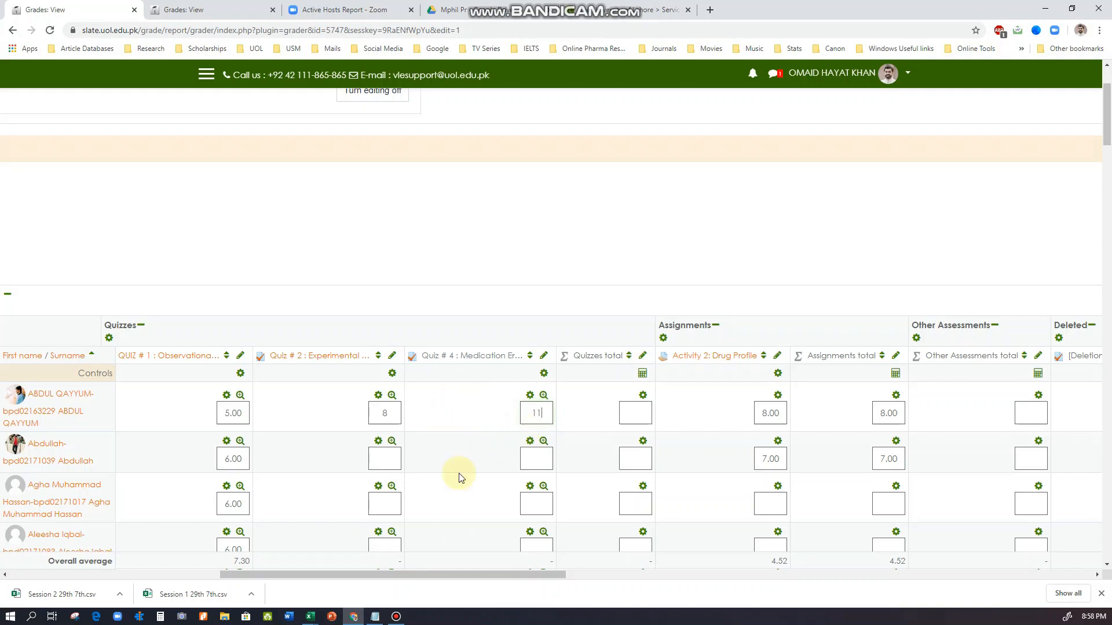
Save the grade changes and check the first student's quiz grades and Quizzes total
{"action": "left_click_drag", "start_coordinate": [395, 578], "coordinate": [179, 573]}
{"action": "scroll", "coordinate": [281, 446], "scroll_direction": "down", "scroll_amount": 6}
{"action": "scroll", "coordinate": [281, 446], "scroll_direction": "down", "scroll_amount": 15}
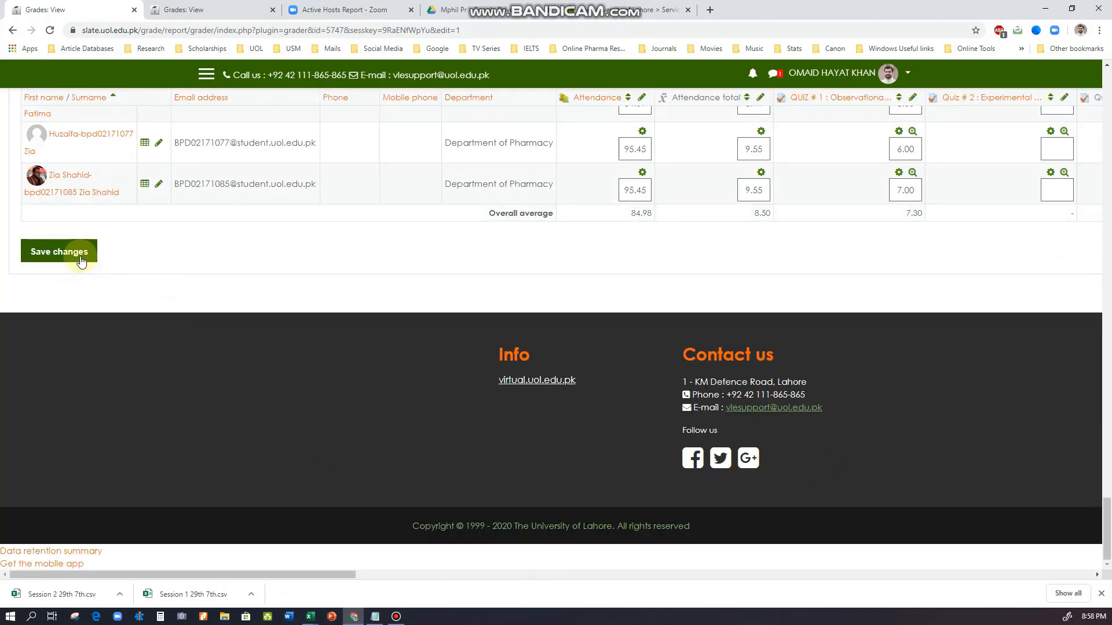
{"action": "left_click", "coordinate": [74, 258]}
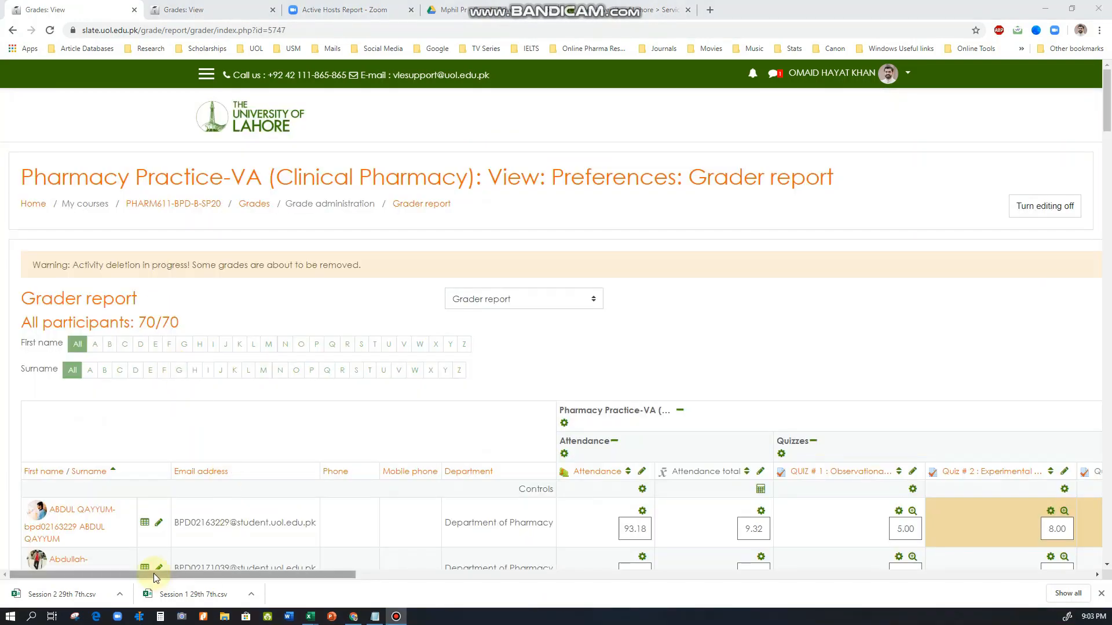
{"action": "left_click_drag", "start_coordinate": [154, 573], "coordinate": [348, 576]}
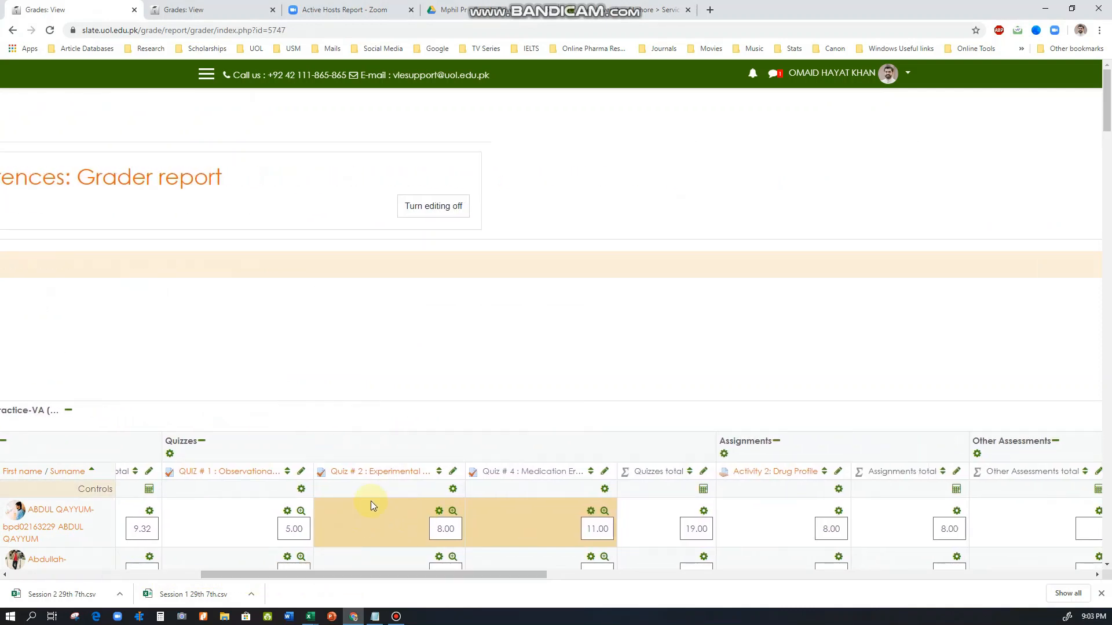
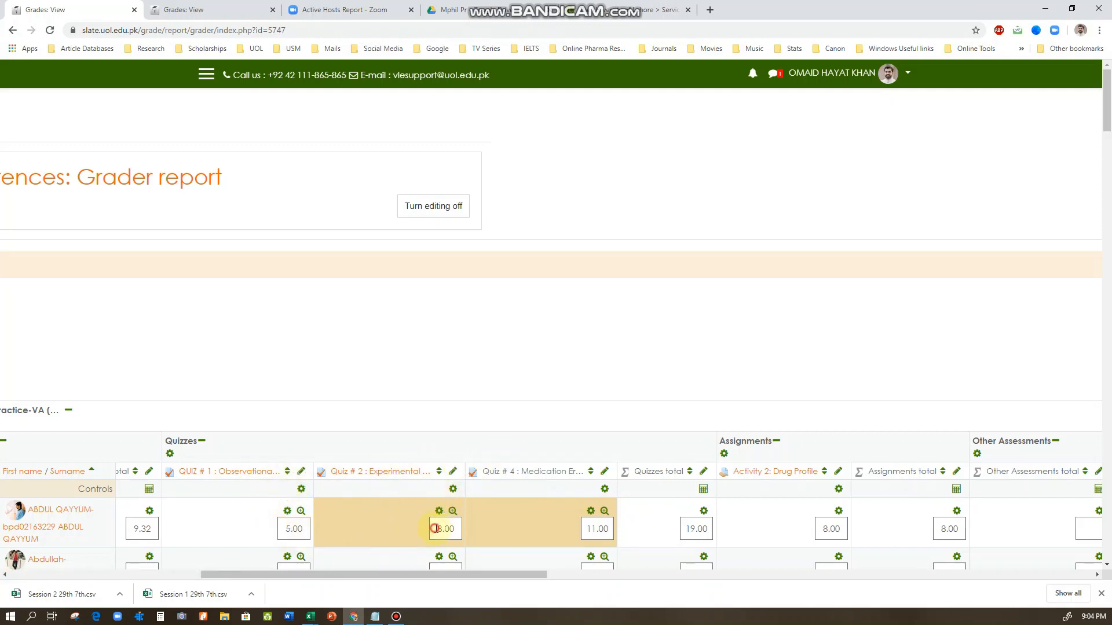
Examine the first student's manually entered Quiz # 2 and Quiz # 4 grades and the Quizzes total
{"action": "left_click_drag", "start_coordinate": [435, 528], "coordinate": [451, 531]}
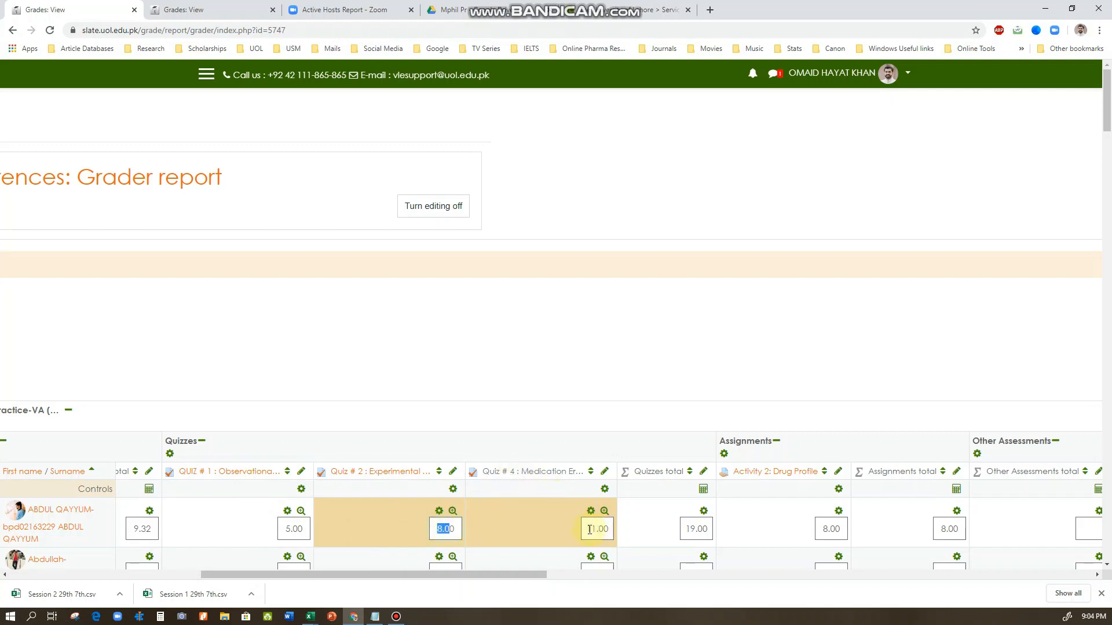
{"action": "left_click_drag", "start_coordinate": [588, 529], "coordinate": [611, 529]}
{"action": "left_click", "coordinate": [596, 530]}
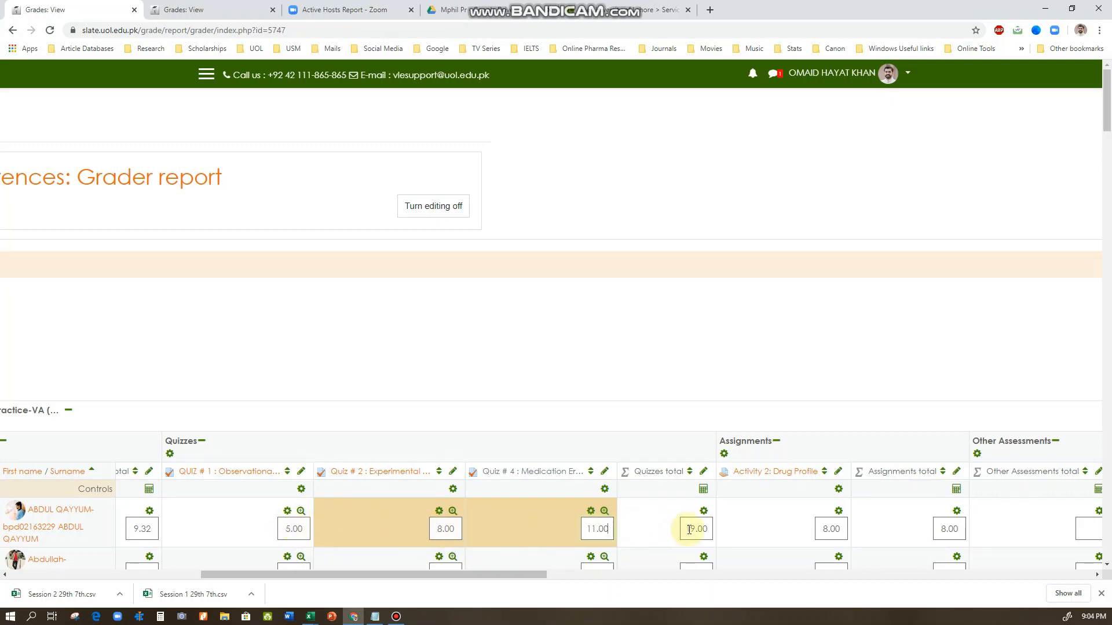
{"action": "left_click_drag", "start_coordinate": [688, 529], "coordinate": [712, 529]}
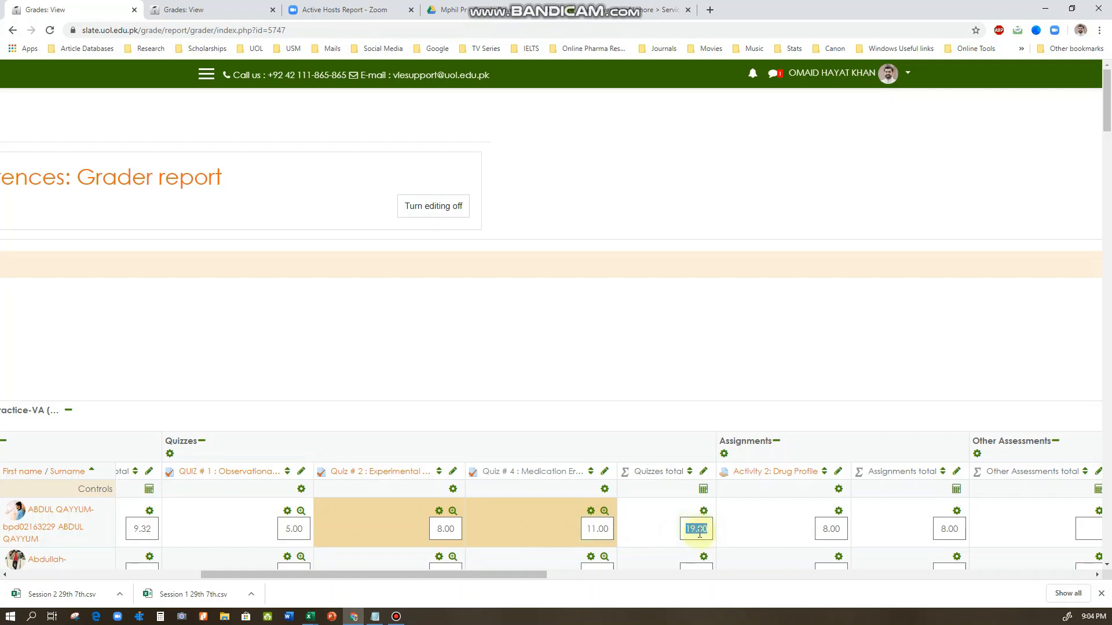
{"action": "left_click", "coordinate": [605, 529]}
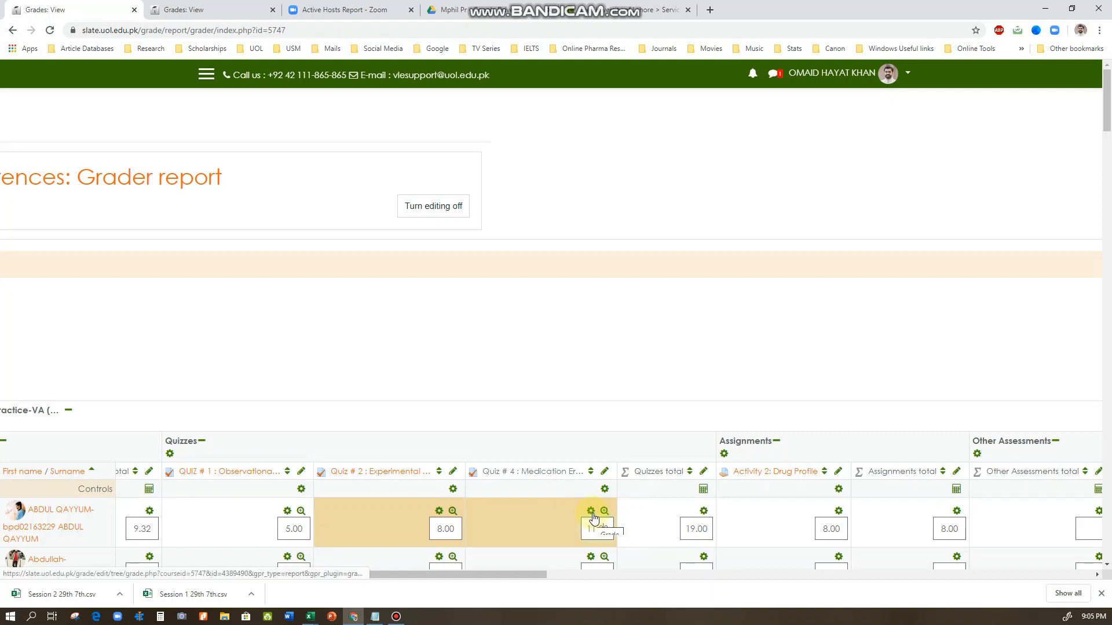
Remove the override from the first student's Quiz # 2 grade, save it and return to the grader report
{"action": "left_click", "coordinate": [441, 513]}
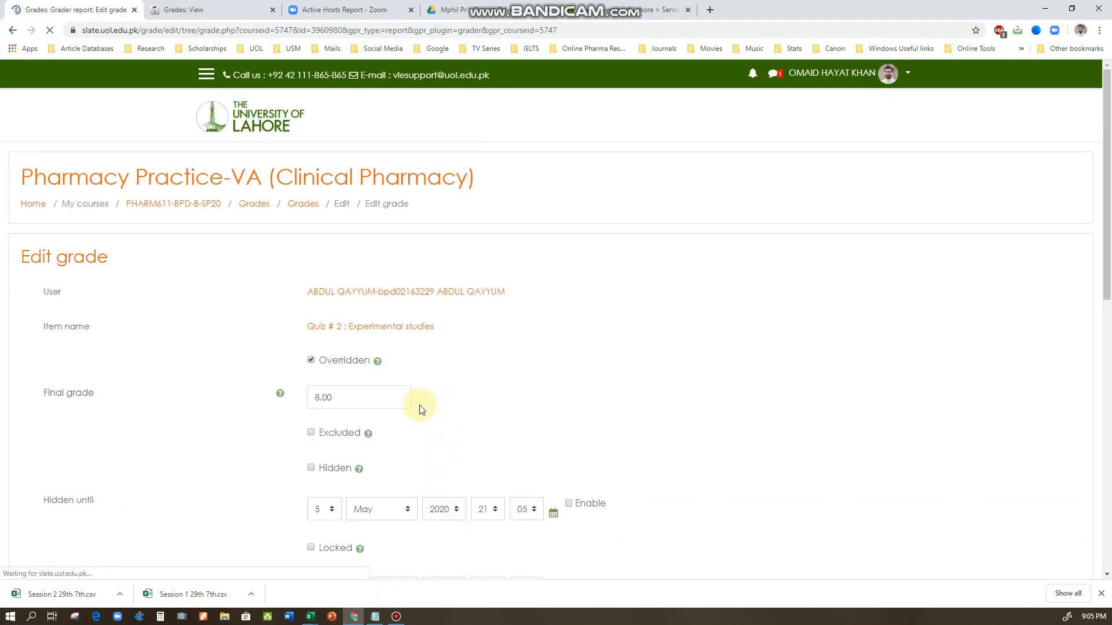
{"action": "left_click", "coordinate": [311, 361]}
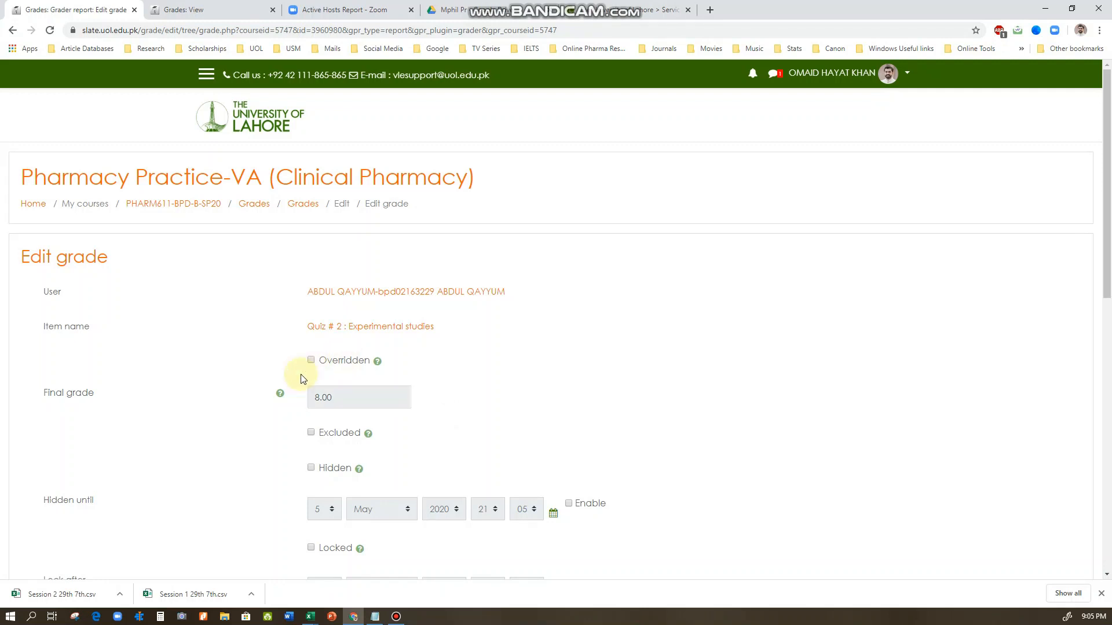
{"action": "scroll", "coordinate": [271, 417], "scroll_direction": "down", "scroll_amount": 2}
{"action": "scroll", "coordinate": [271, 416], "scroll_direction": "down", "scroll_amount": 5}
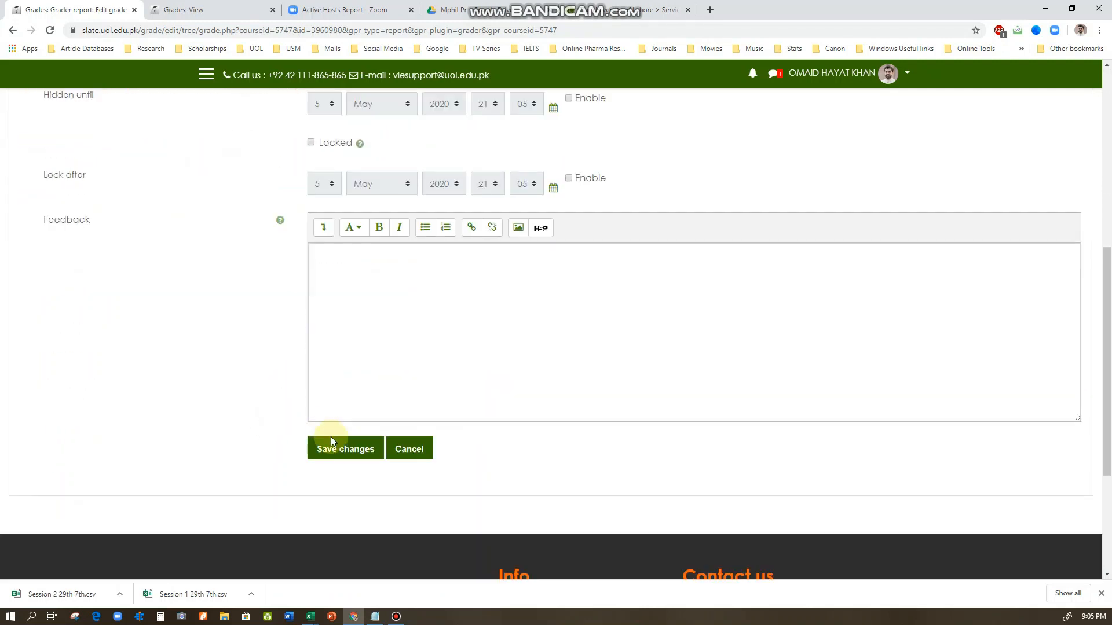
{"action": "left_click", "coordinate": [334, 448]}
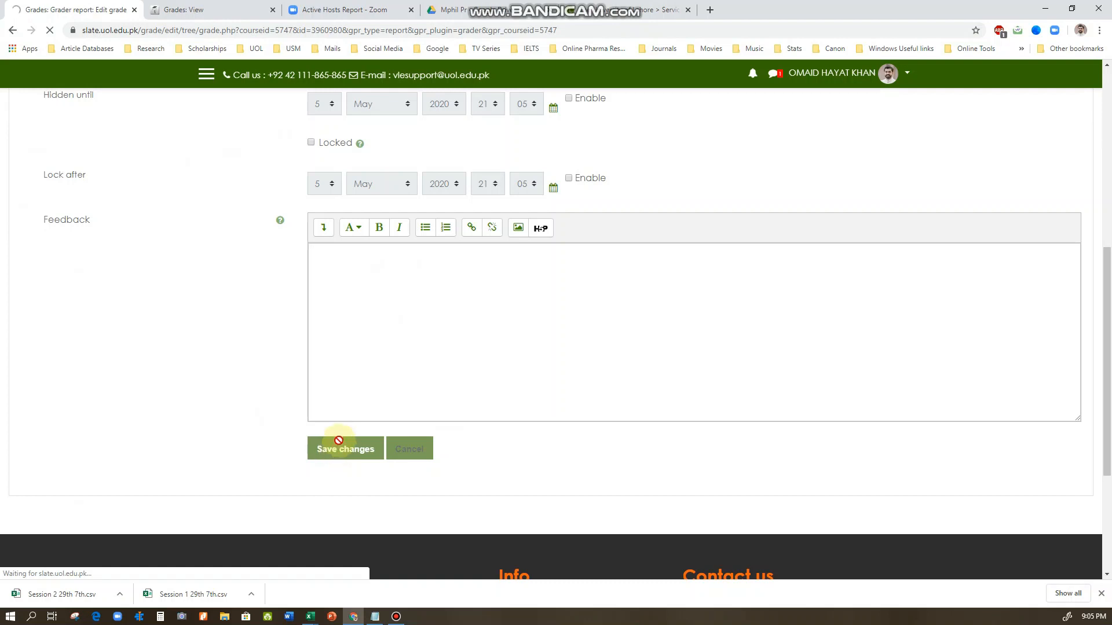
{"action": "left_click", "coordinate": [533, 198]}
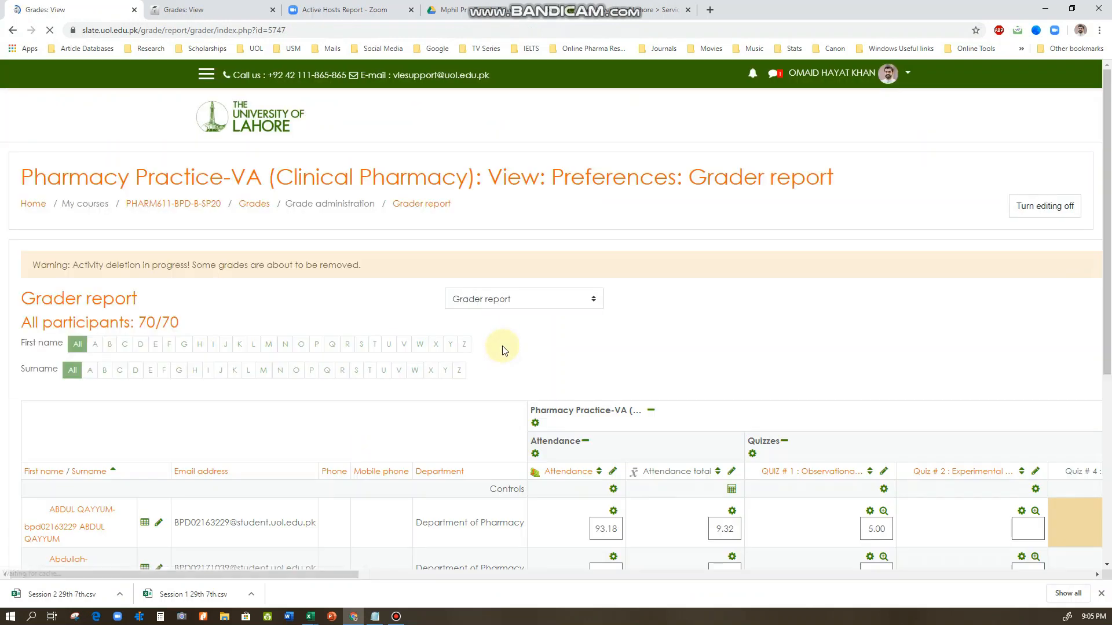
Remove the override from the first student's Quiz # 4 grade, save it and return to the grader report
{"action": "scroll", "coordinate": [486, 441], "scroll_direction": "right", "scroll_amount": 15}
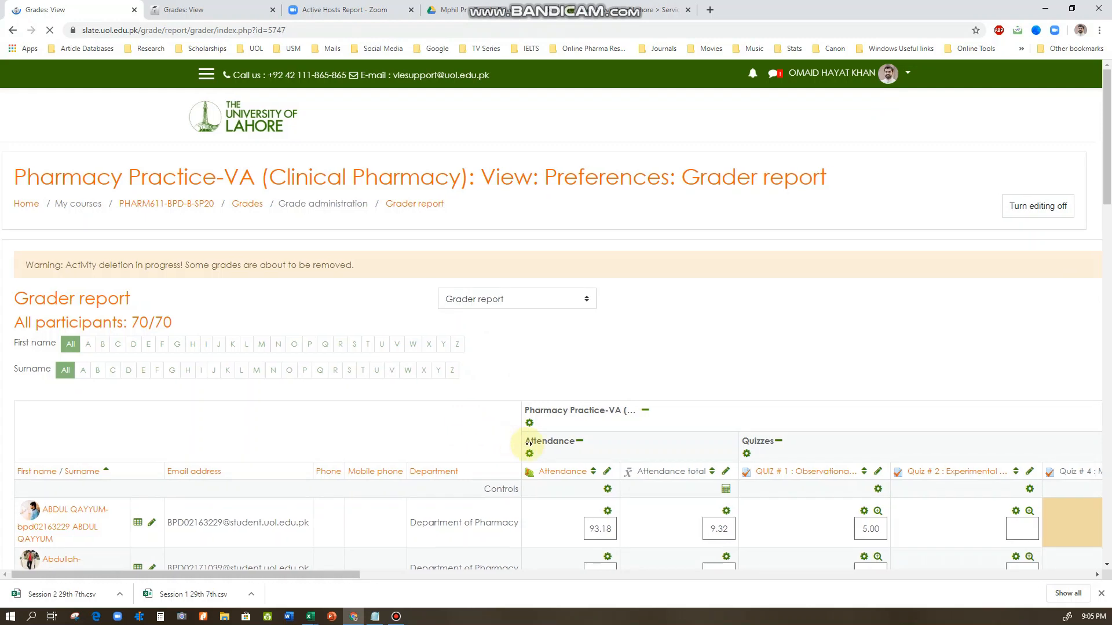
{"action": "scroll", "coordinate": [528, 435], "scroll_direction": "right", "scroll_amount": 10}
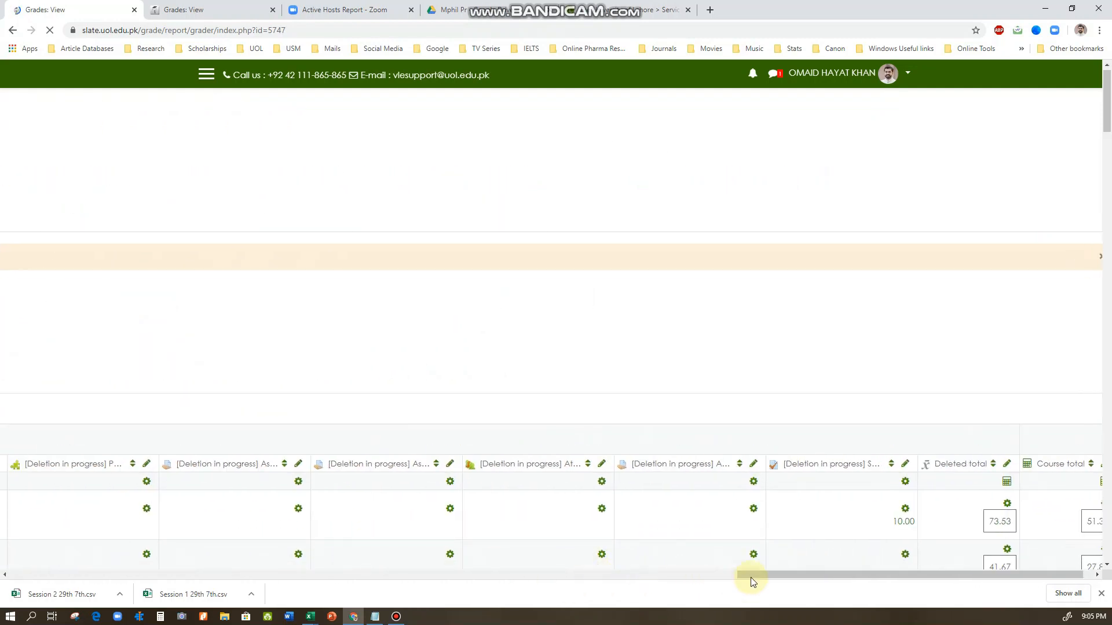
{"action": "left_click_drag", "start_coordinate": [750, 579], "coordinate": [223, 576]}
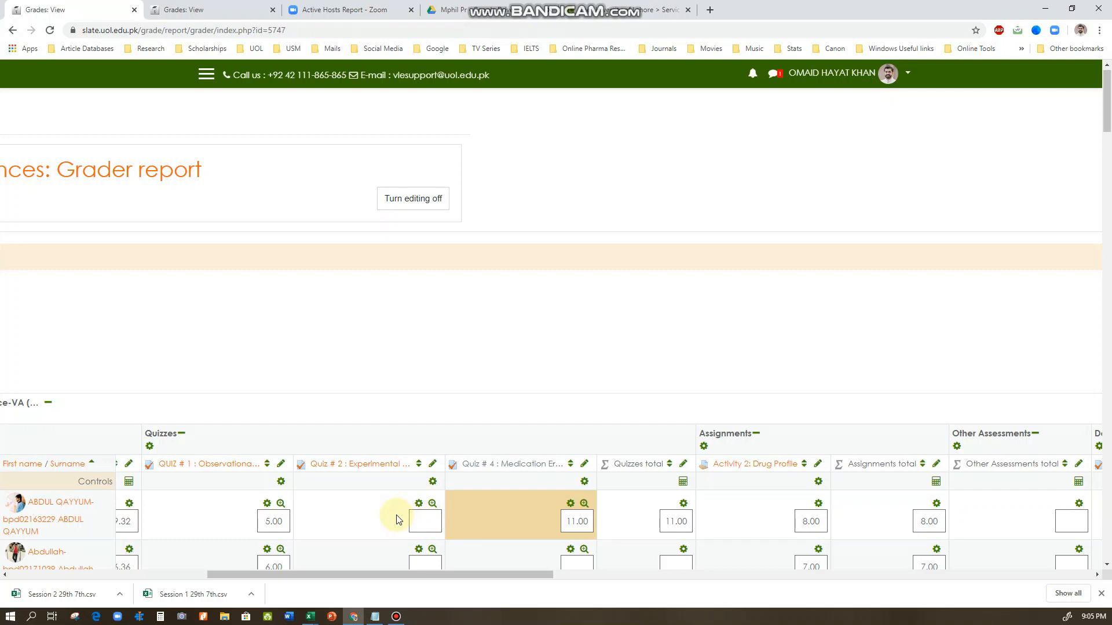
{"action": "left_click", "coordinate": [571, 505]}
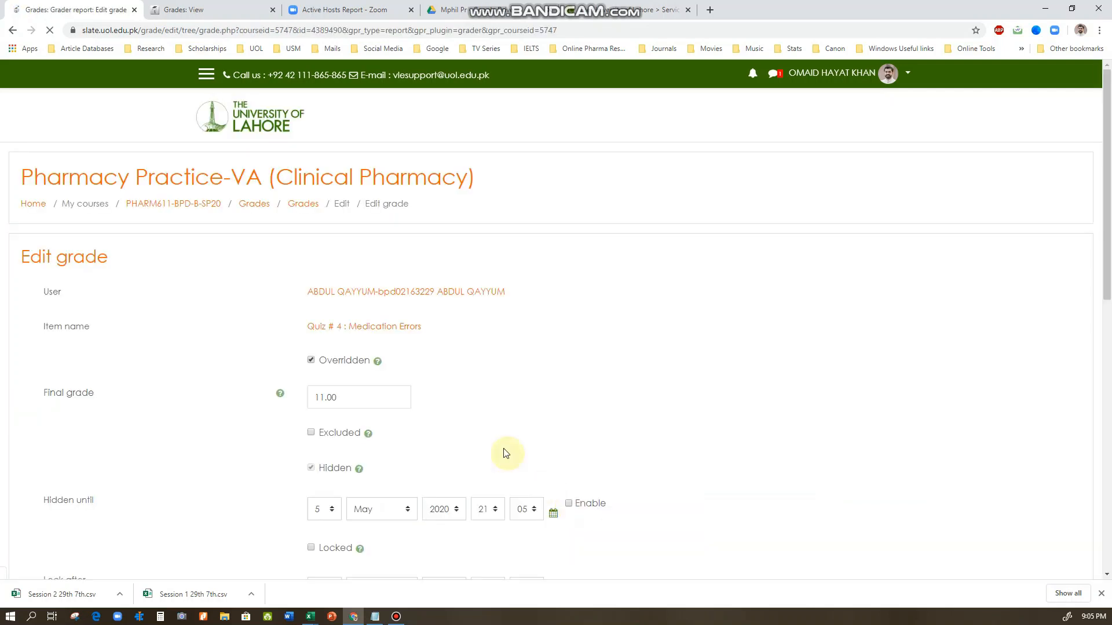
{"action": "left_click", "coordinate": [311, 360]}
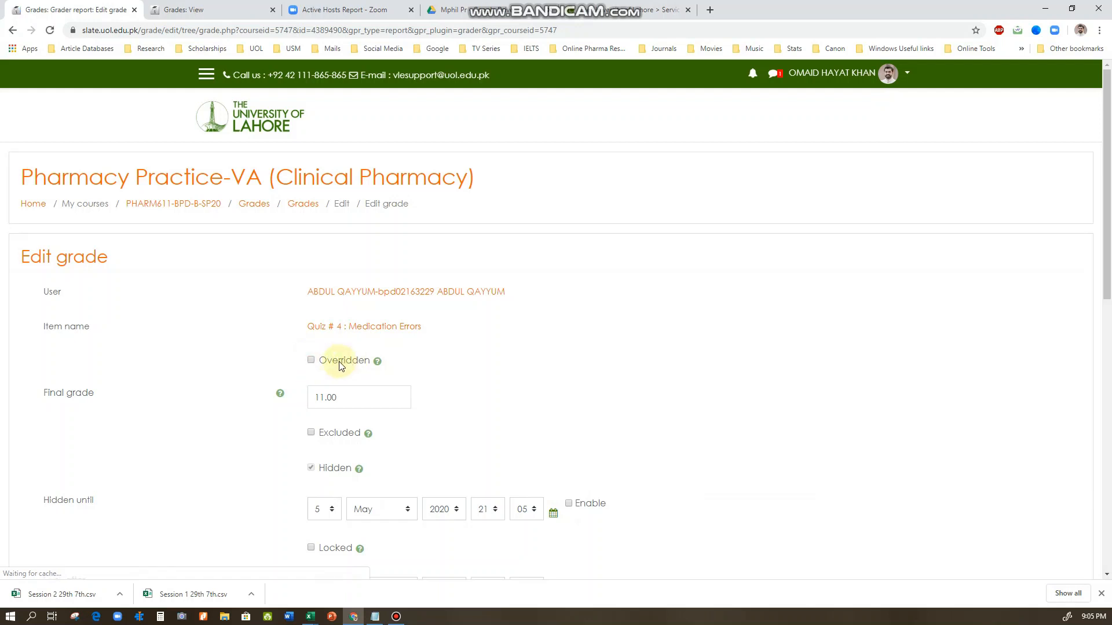
{"action": "scroll", "coordinate": [233, 439], "scroll_direction": "down", "scroll_amount": 8}
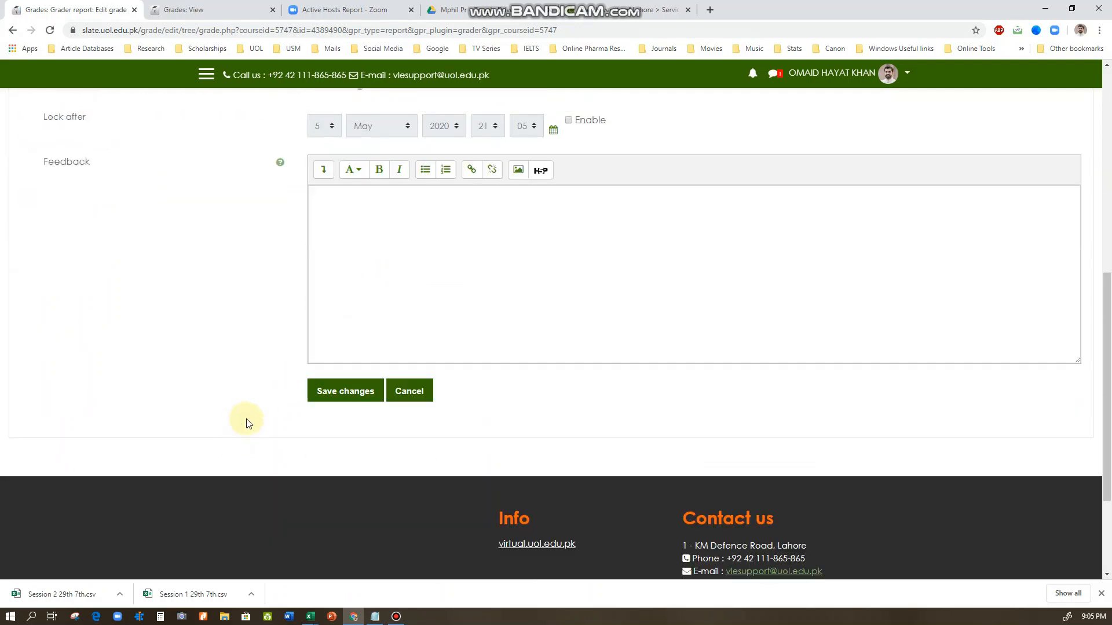
{"action": "left_click", "coordinate": [340, 392]}
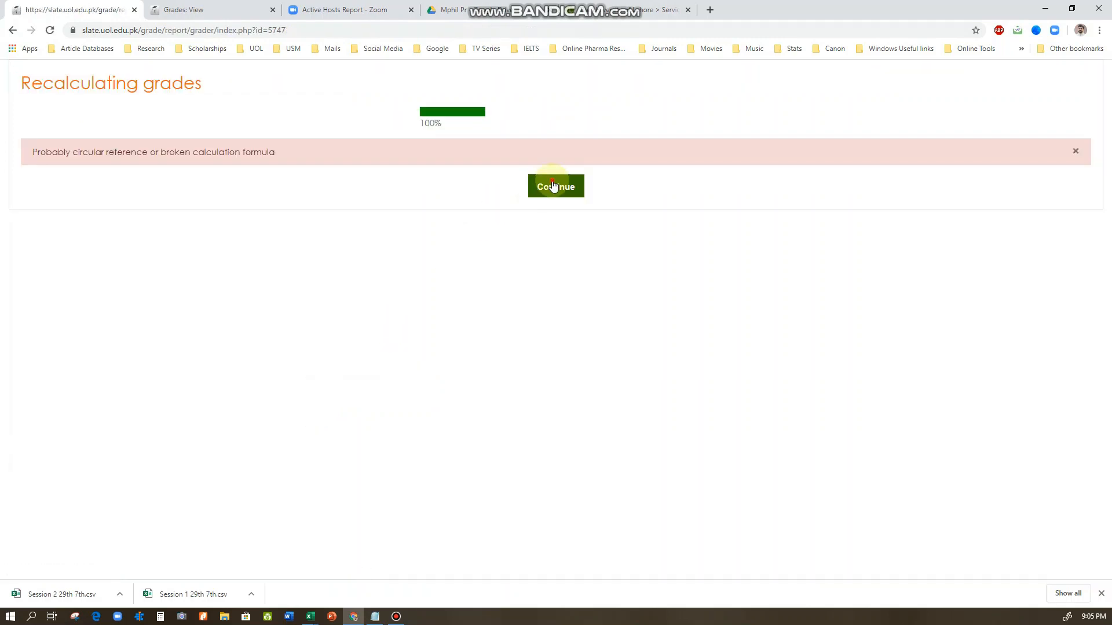
{"action": "left_click", "coordinate": [551, 191]}
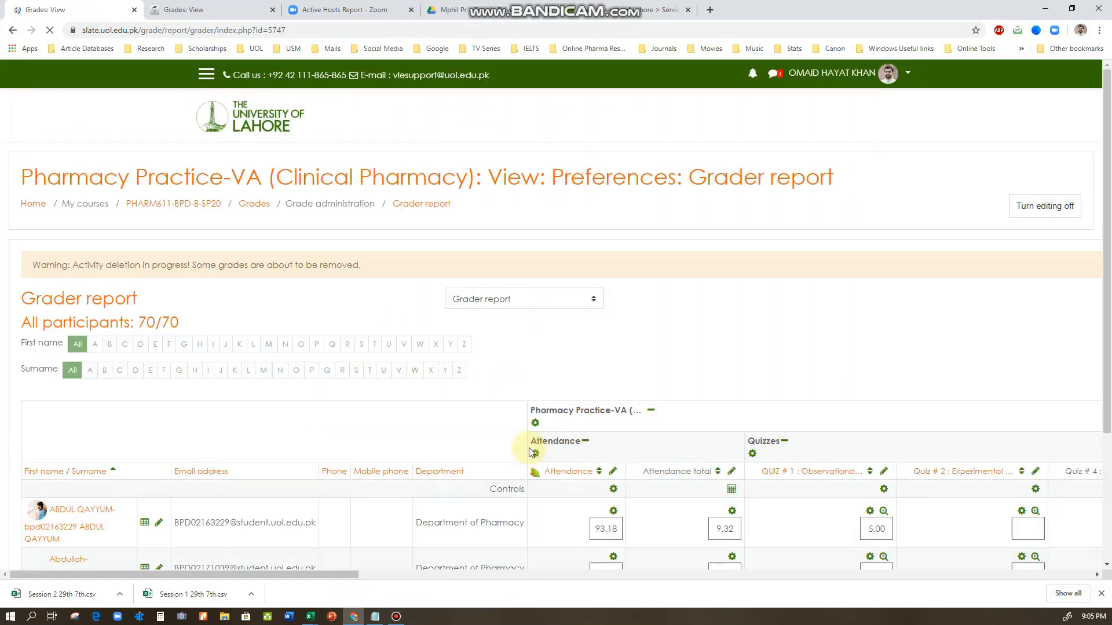
Review the grader report's columns from Quizzes through Assignments, Other Assessments and Deleted up to the Course total
{"action": "scroll", "coordinate": [660, 481], "scroll_direction": "down", "scroll_amount": 1}
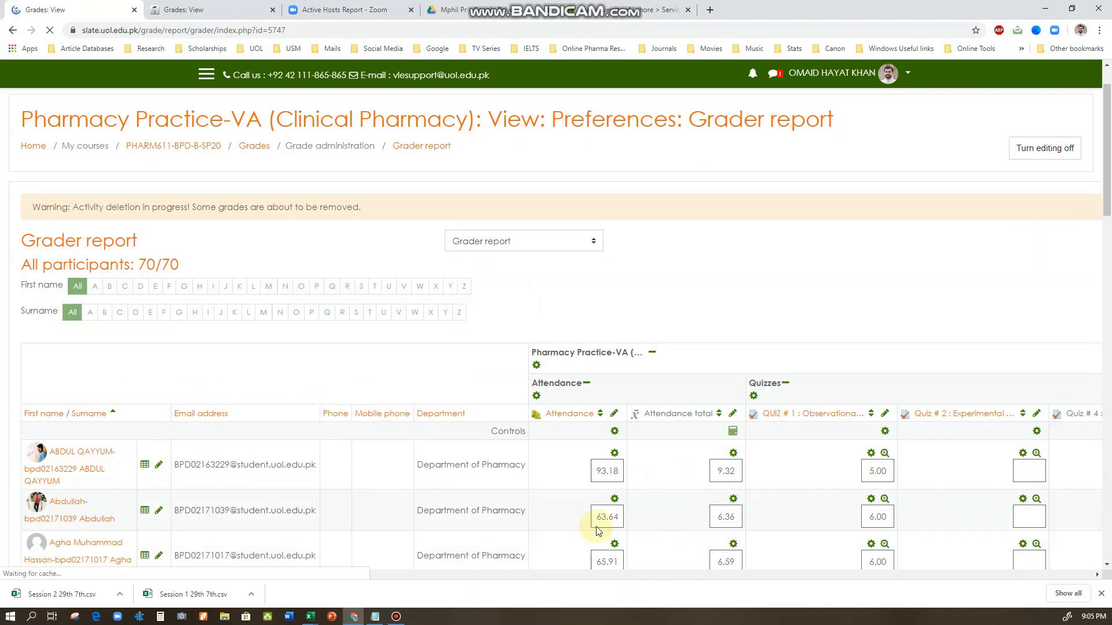
{"action": "left_click_drag", "start_coordinate": [380, 574], "coordinate": [507, 574]}
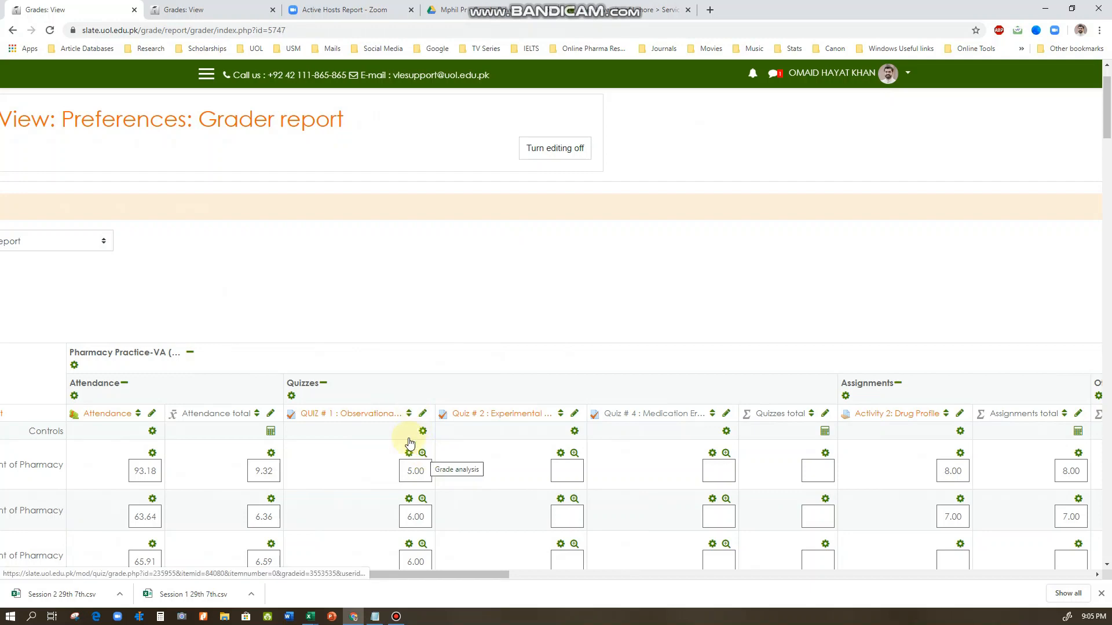
{"action": "scroll", "coordinate": [409, 443], "scroll_direction": "down", "scroll_amount": 3}
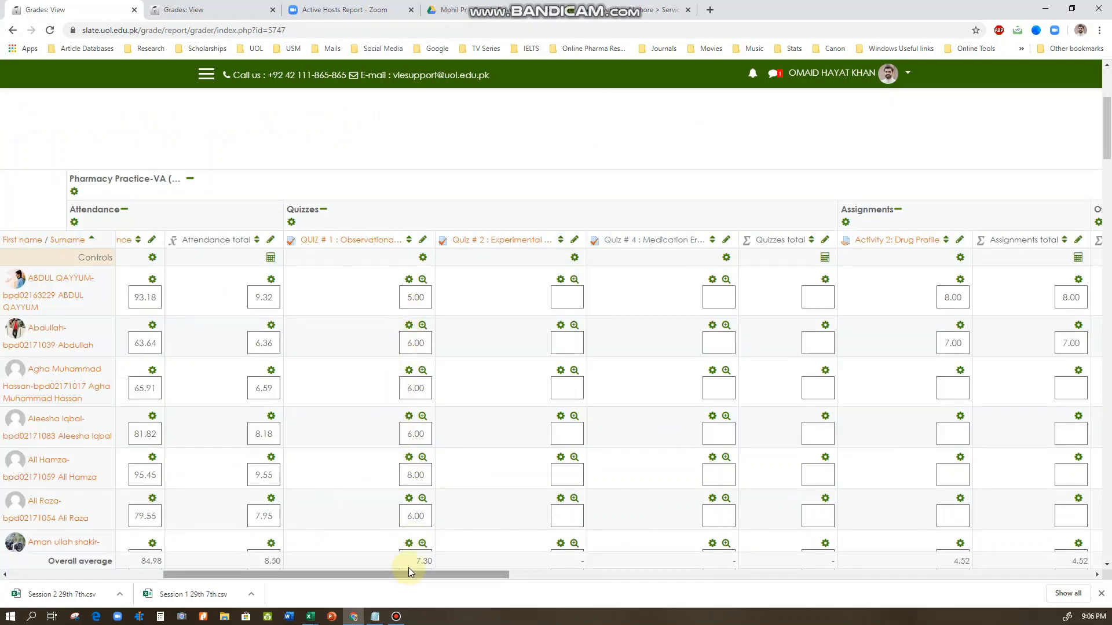
{"action": "left_click_drag", "start_coordinate": [399, 573], "coordinate": [420, 576]}
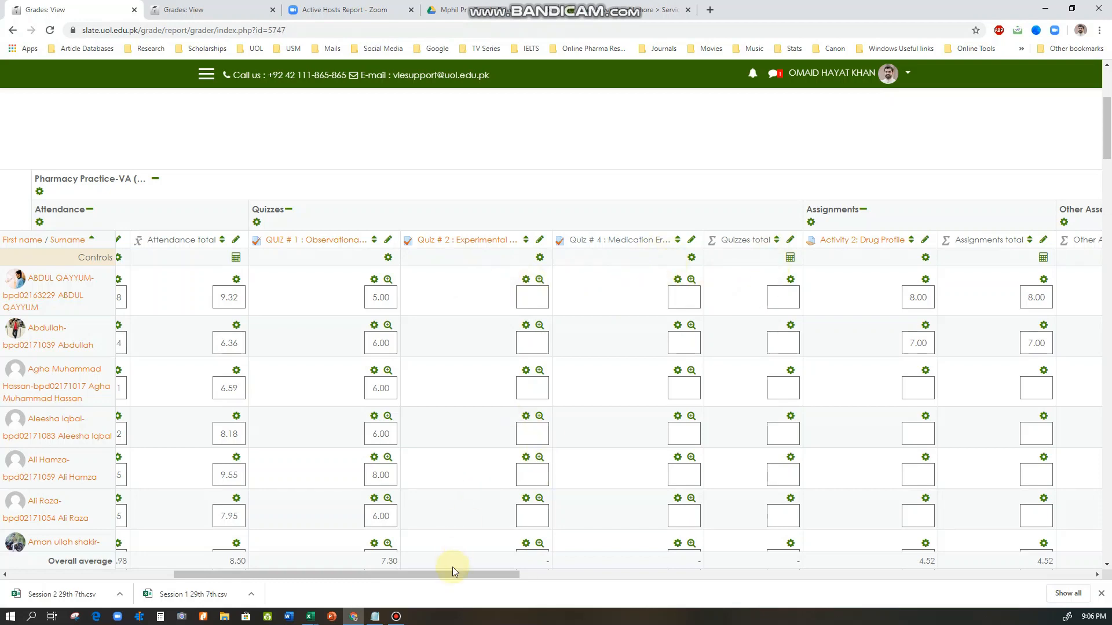
{"action": "left_click_drag", "start_coordinate": [452, 575], "coordinate": [595, 573]}
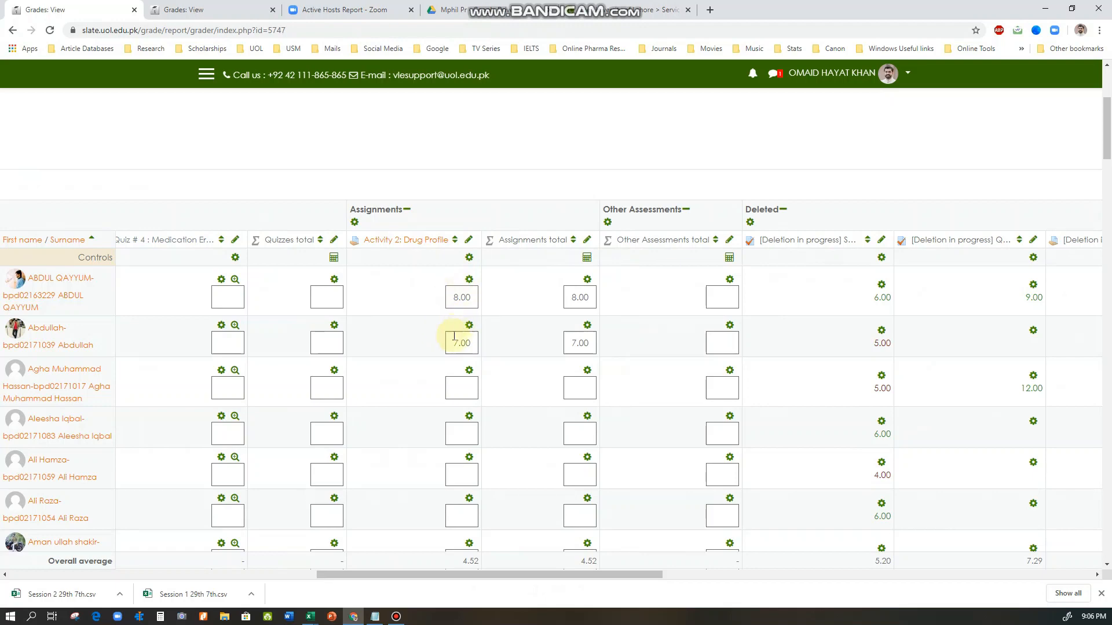
{"action": "scroll", "coordinate": [458, 394], "scroll_direction": "down", "scroll_amount": 2}
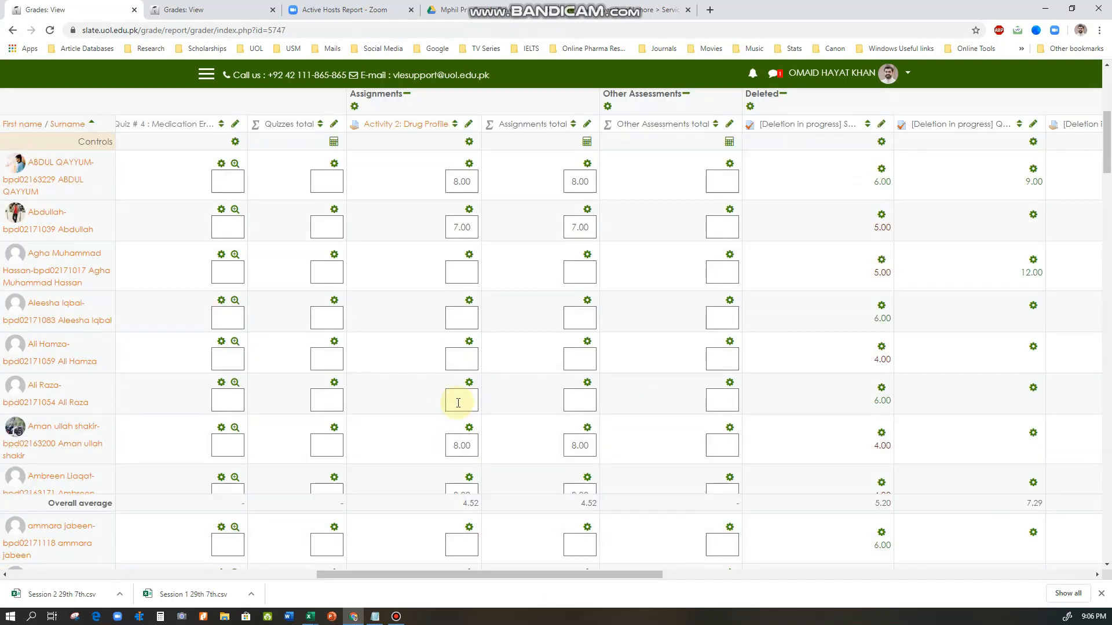
{"action": "scroll", "coordinate": [458, 411], "scroll_direction": "down", "scroll_amount": 2}
{"action": "scroll", "coordinate": [461, 423], "scroll_direction": "up", "scroll_amount": 8}
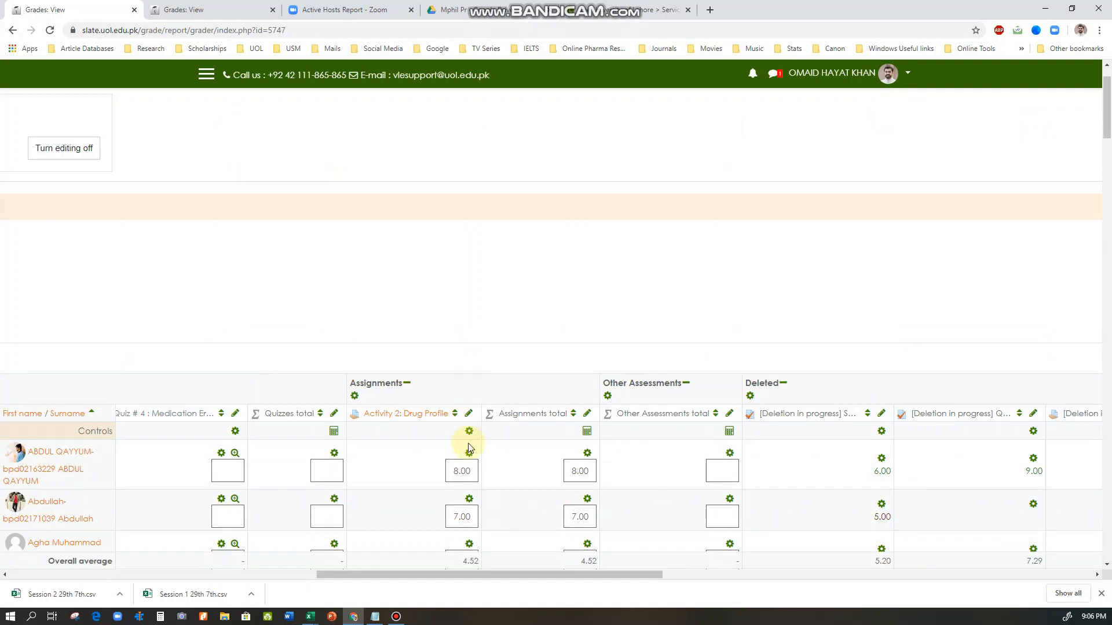
{"action": "scroll", "coordinate": [468, 443], "scroll_direction": "down", "scroll_amount": 2}
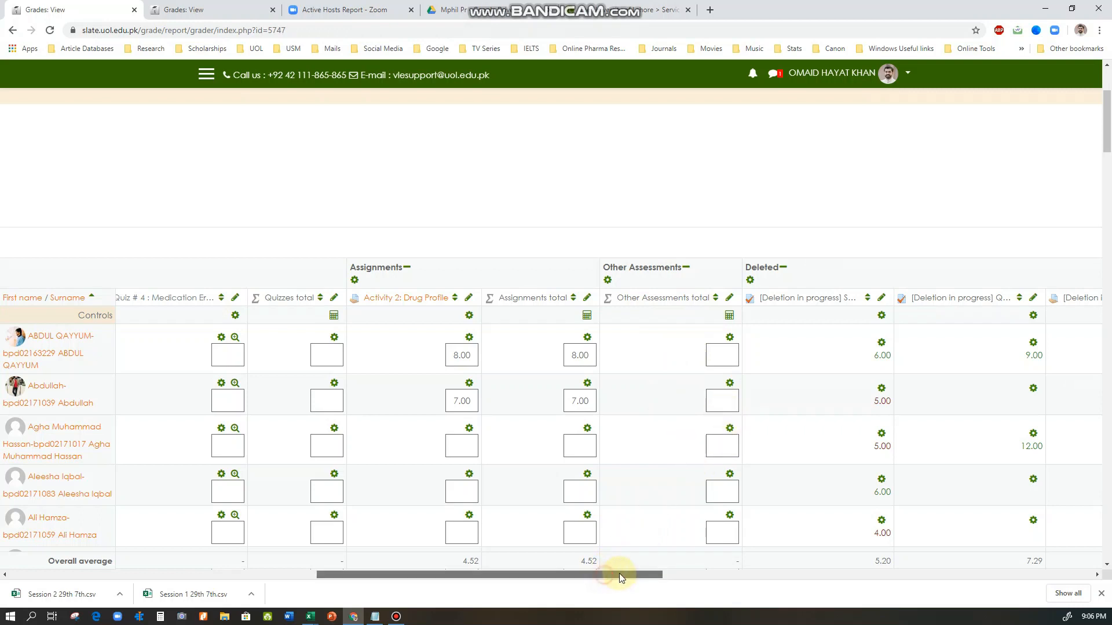
{"action": "left_click_drag", "start_coordinate": [619, 575], "coordinate": [765, 576]}
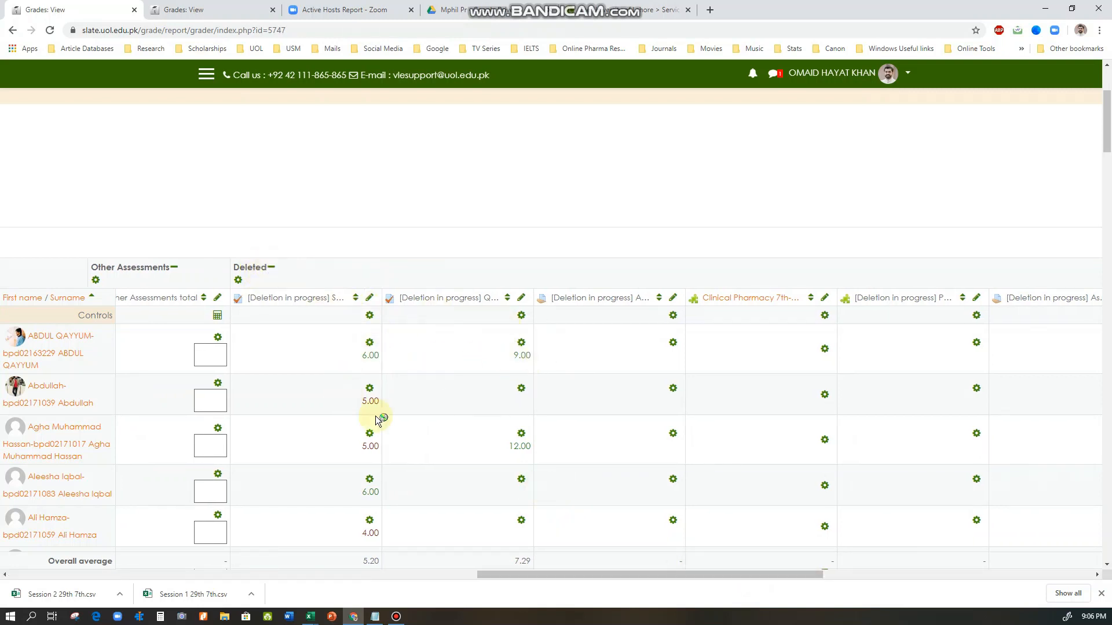
{"action": "left_click_drag", "start_coordinate": [656, 576], "coordinate": [974, 574]}
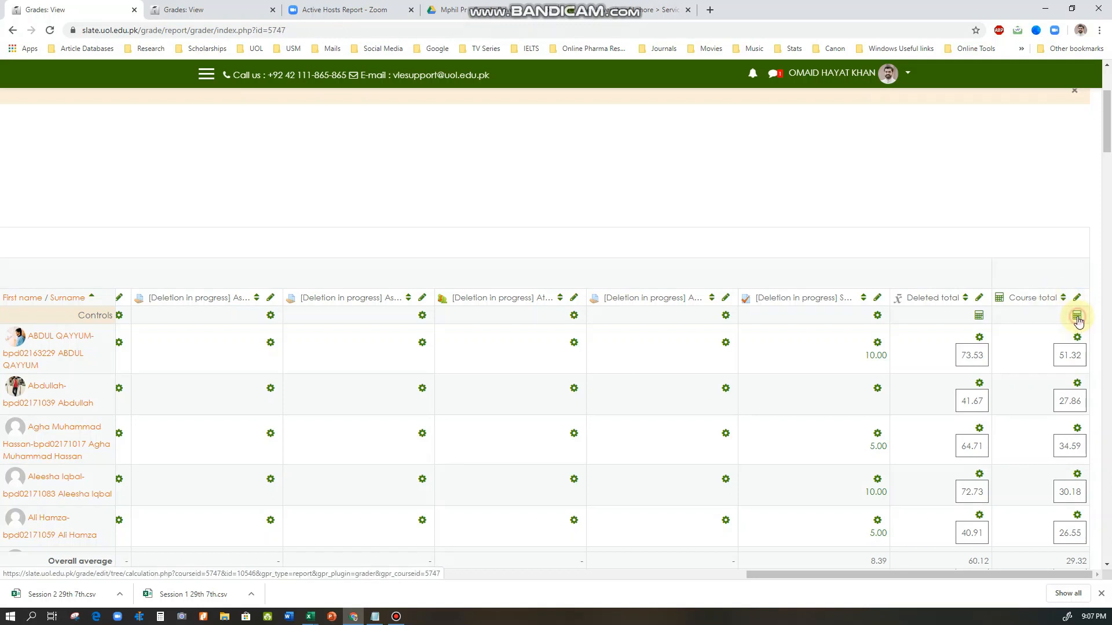
Open the Course total calculation for editing and examine its formula and the ID numbers list
{"action": "left_click", "coordinate": [1076, 317]}
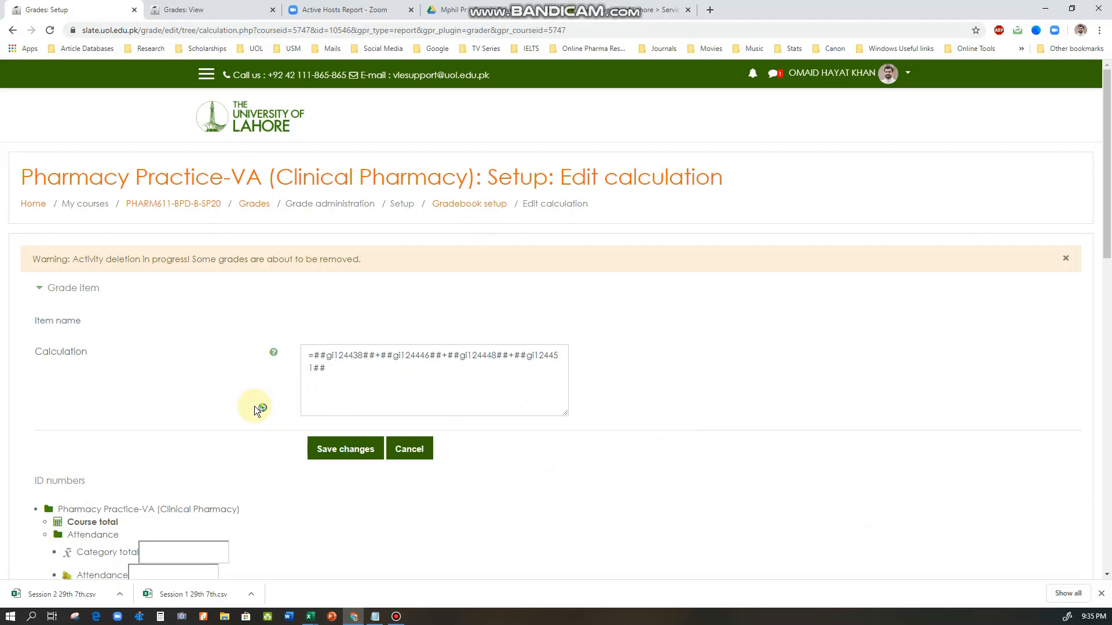
{"action": "scroll", "coordinate": [255, 408], "scroll_direction": "down", "scroll_amount": 2}
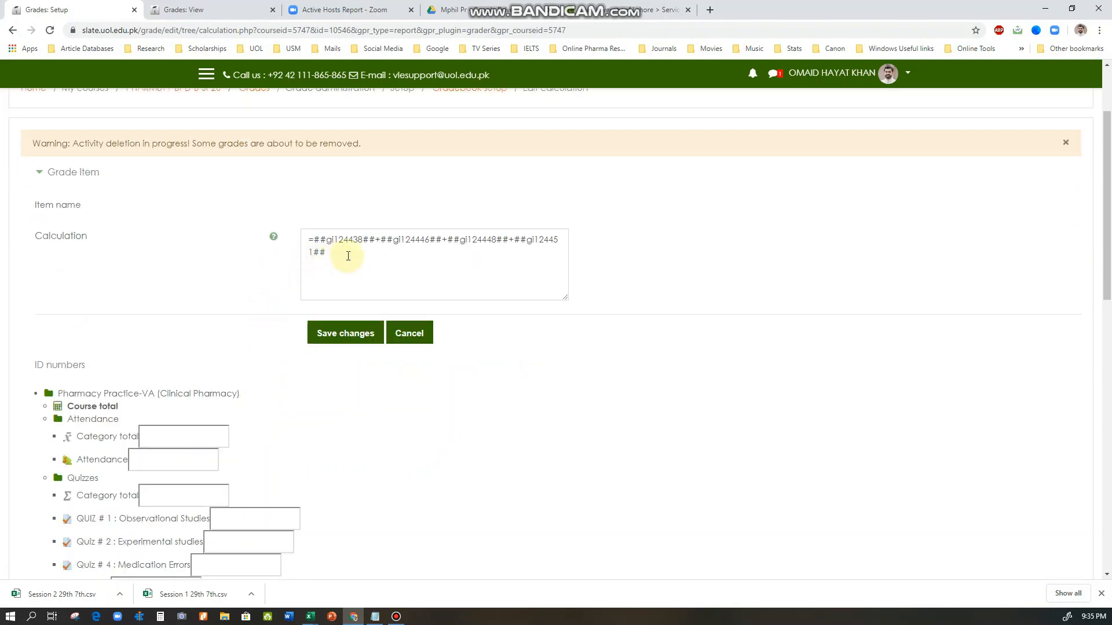
{"action": "left_click", "coordinate": [343, 251]}
{"action": "key", "text": "ctrl+a"}
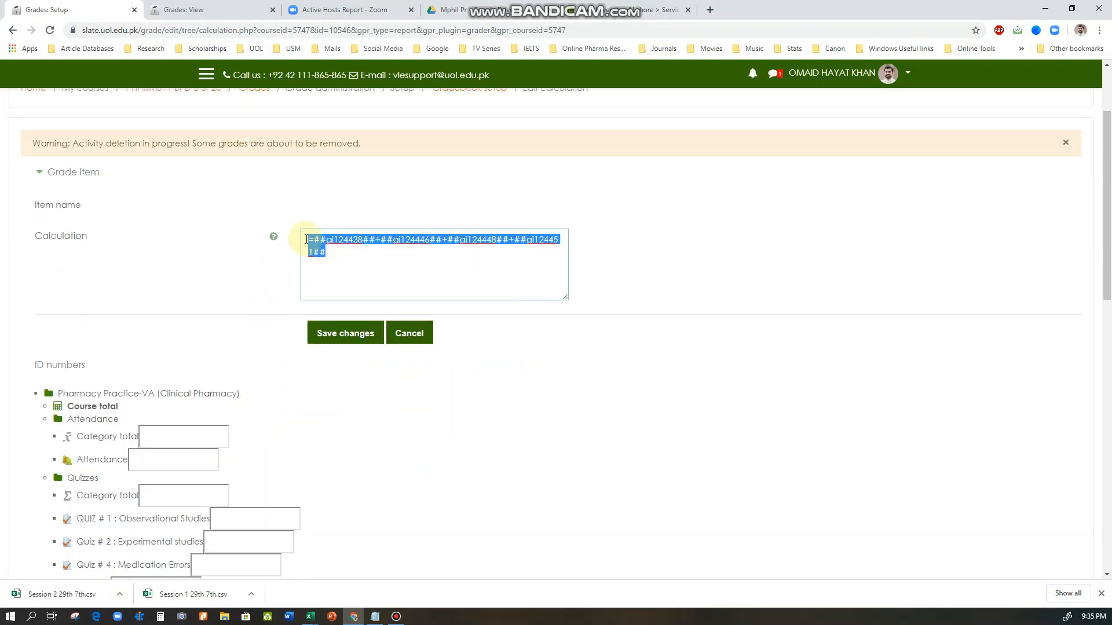
{"action": "left_click", "coordinate": [337, 259]}
{"action": "scroll", "coordinate": [296, 283], "scroll_direction": "down", "scroll_amount": 2}
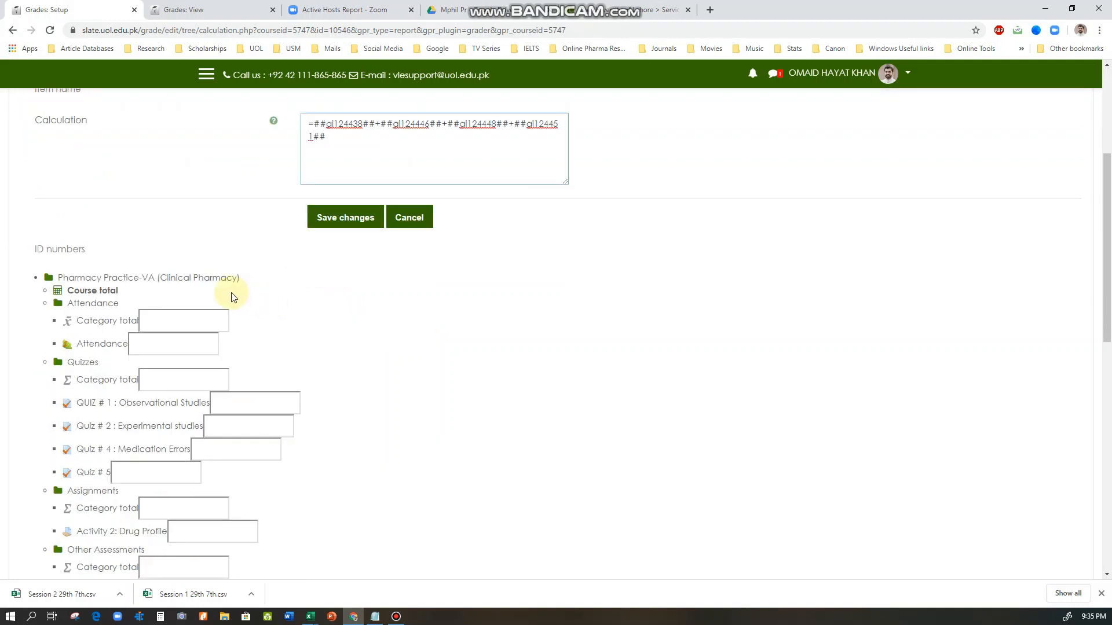
Enter 1 as the ID number of the Attendance category total
{"action": "left_click", "coordinate": [152, 318]}
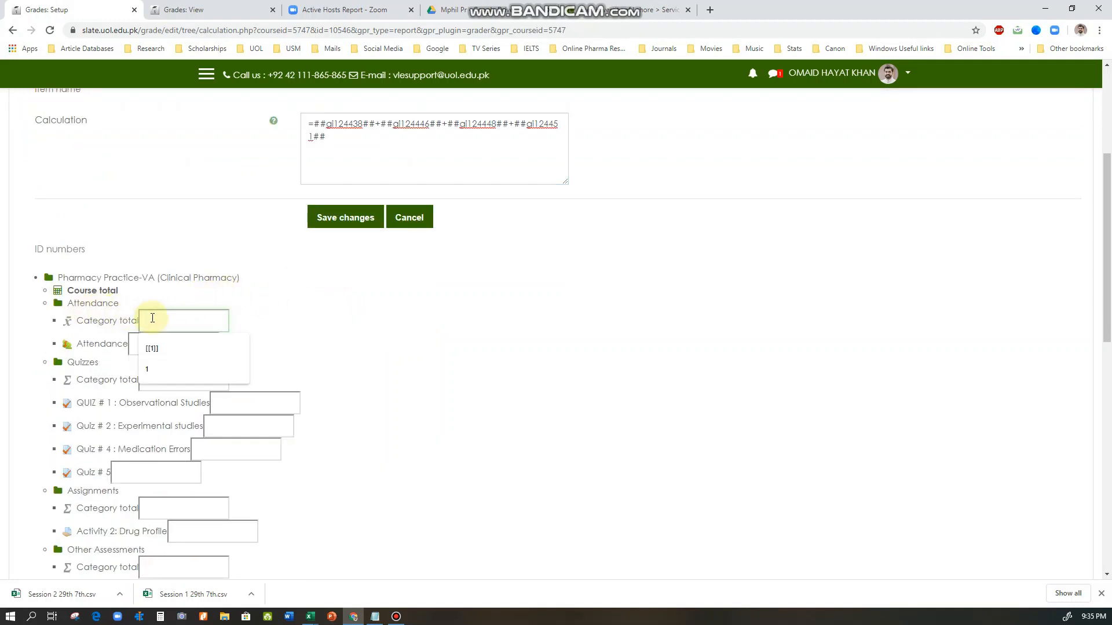
{"action": "left_click", "coordinate": [161, 298]}
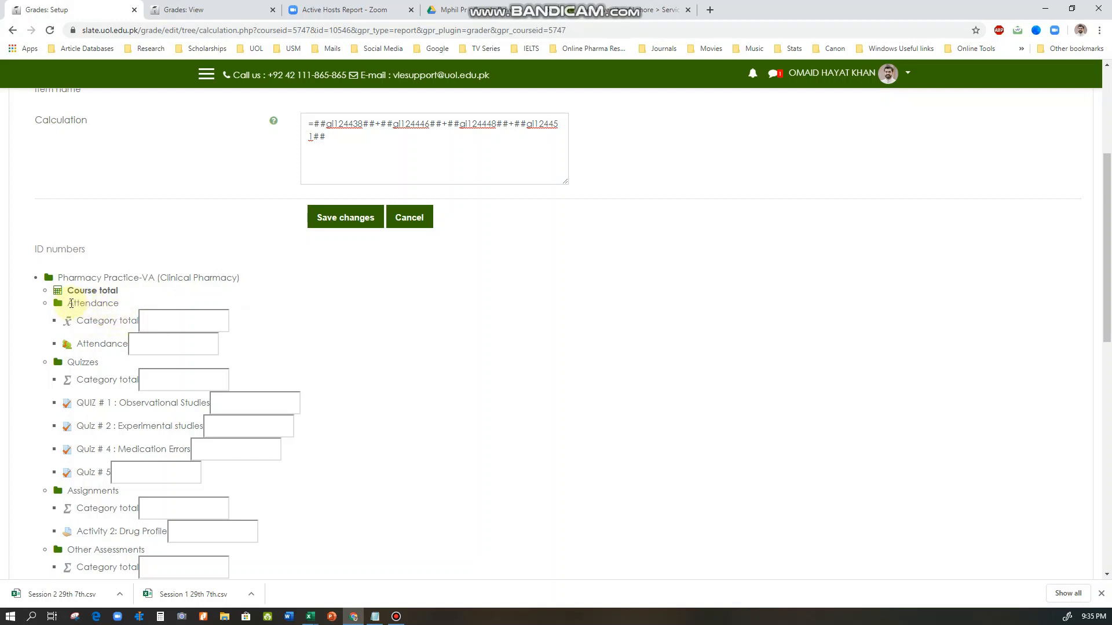
{"action": "left_click_drag", "start_coordinate": [71, 303], "coordinate": [135, 324]}
{"action": "left_click", "coordinate": [98, 321]}
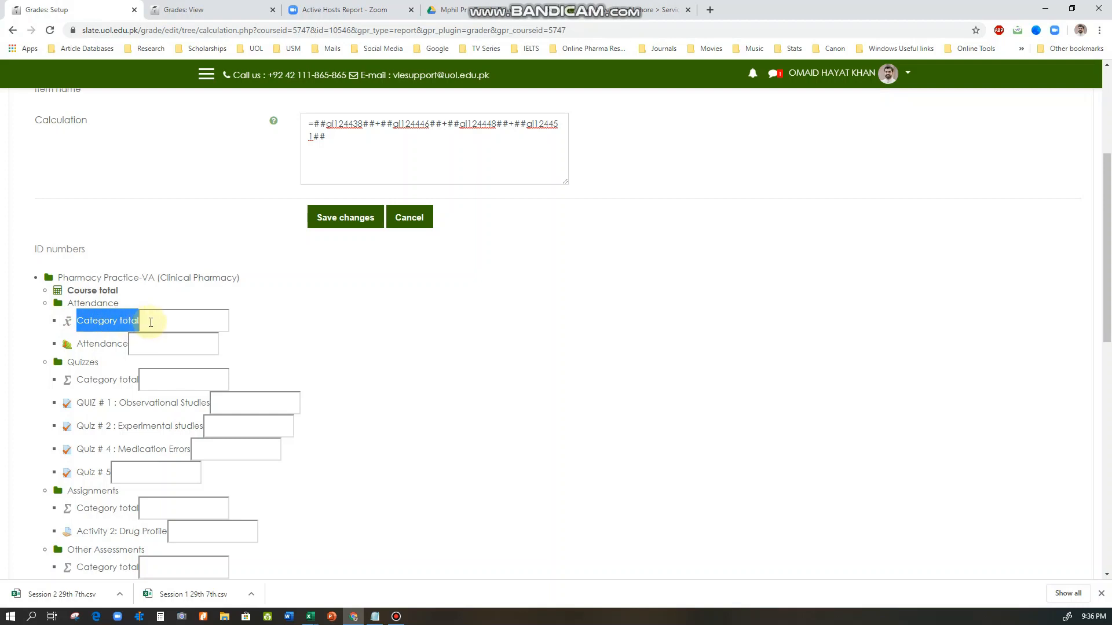
{"action": "left_click", "coordinate": [153, 322]}
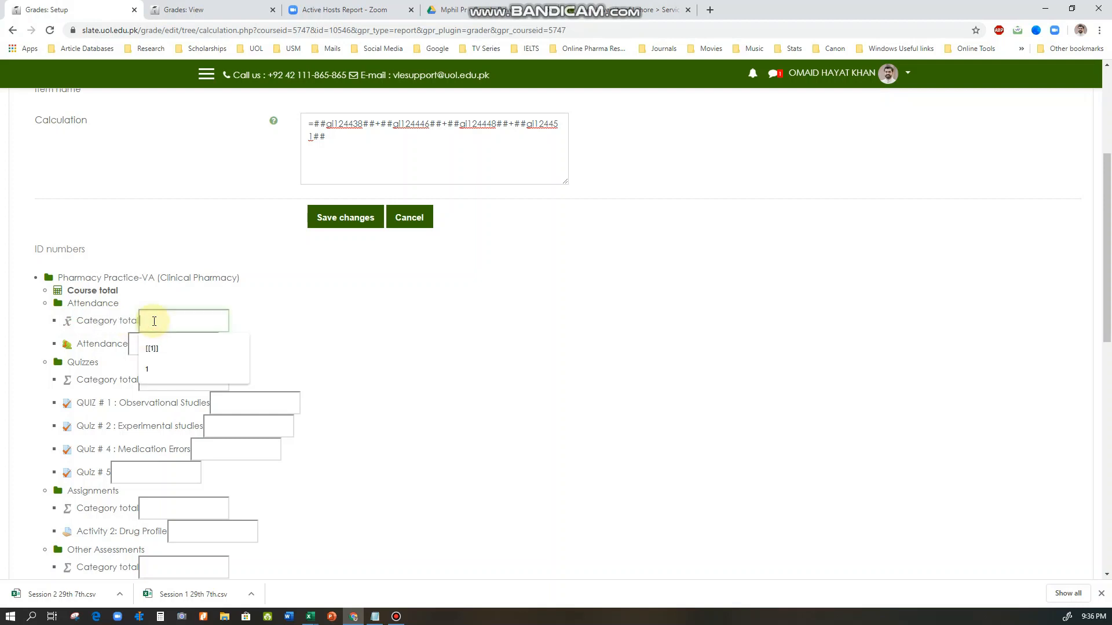
{"action": "type", "text": "1"}
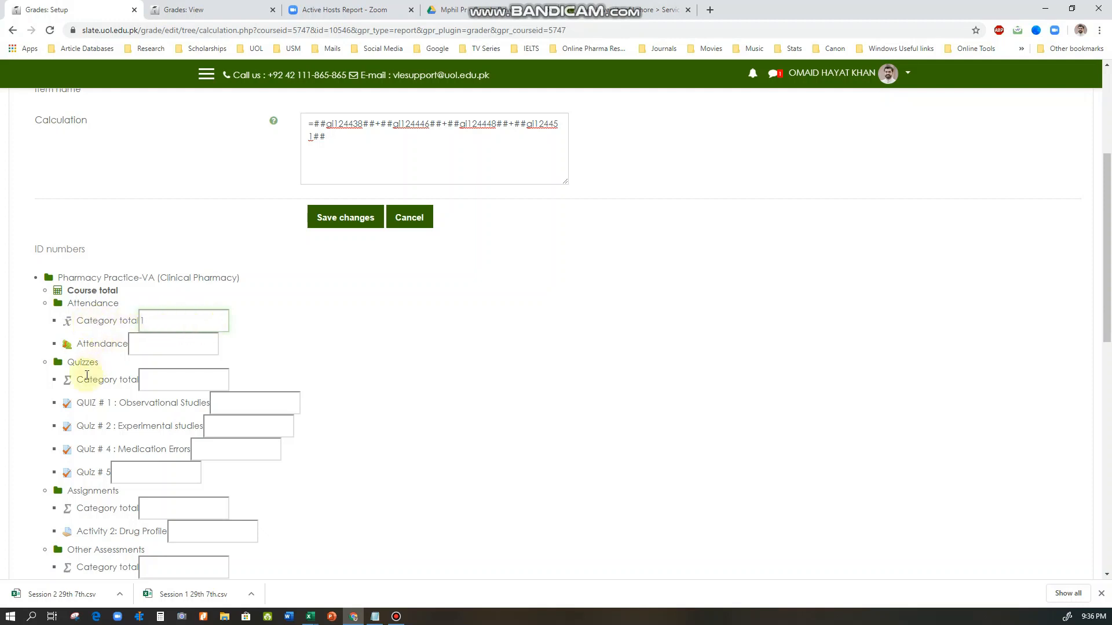
Enter 2 as the ID number of the Quizzes category total
{"action": "scroll", "coordinate": [78, 366], "scroll_direction": "down", "scroll_amount": 1}
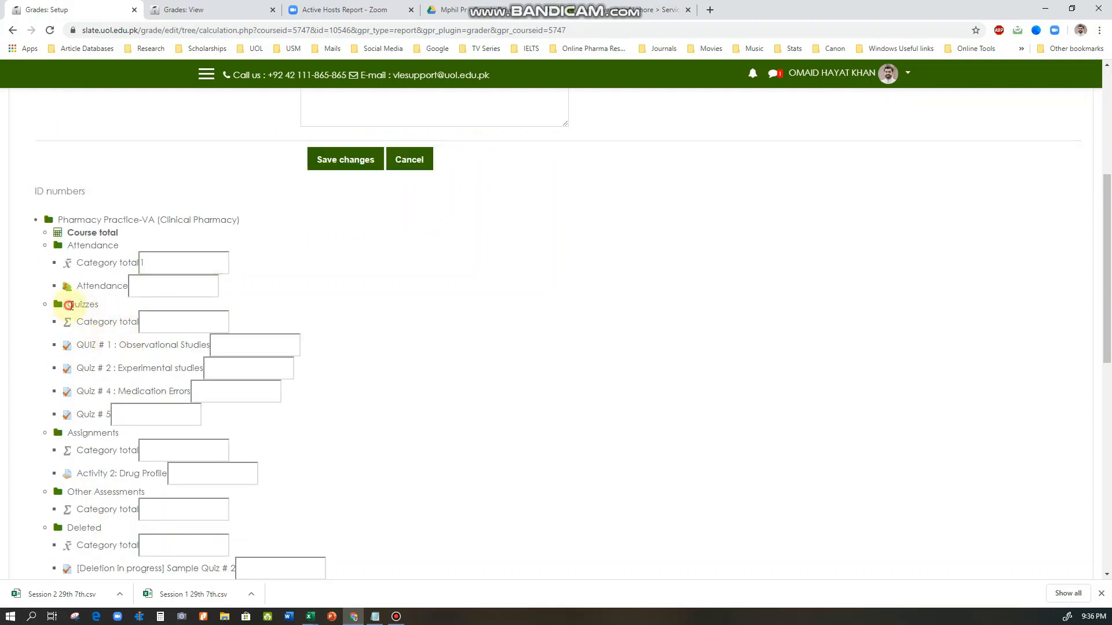
{"action": "left_click_drag", "start_coordinate": [66, 307], "coordinate": [145, 322]}
{"action": "left_click", "coordinate": [157, 327]}
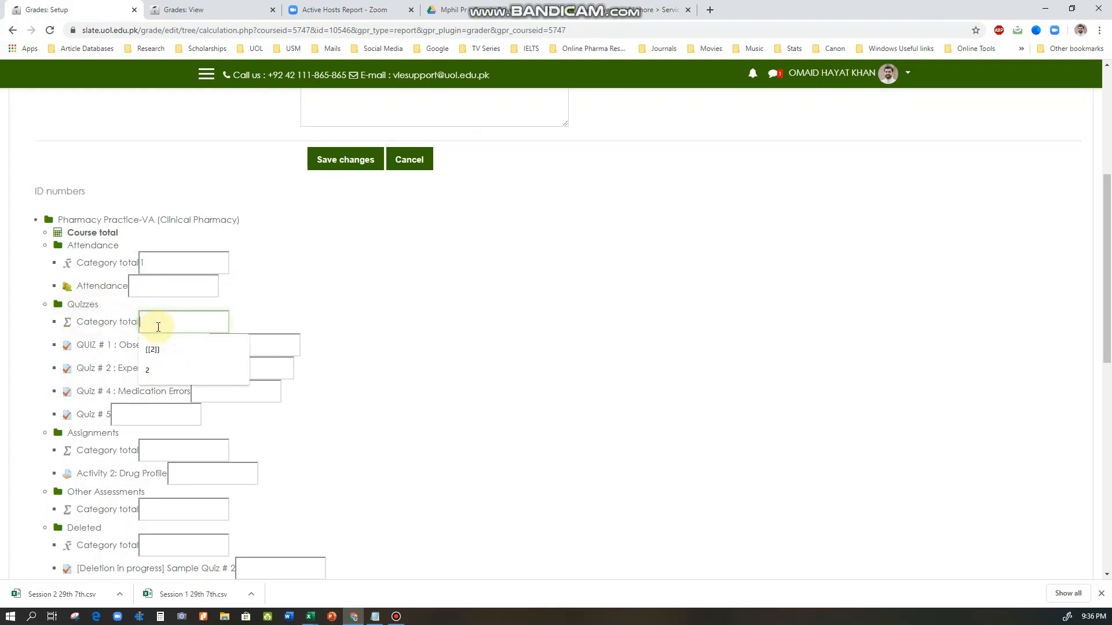
{"action": "type", "text": "2"}
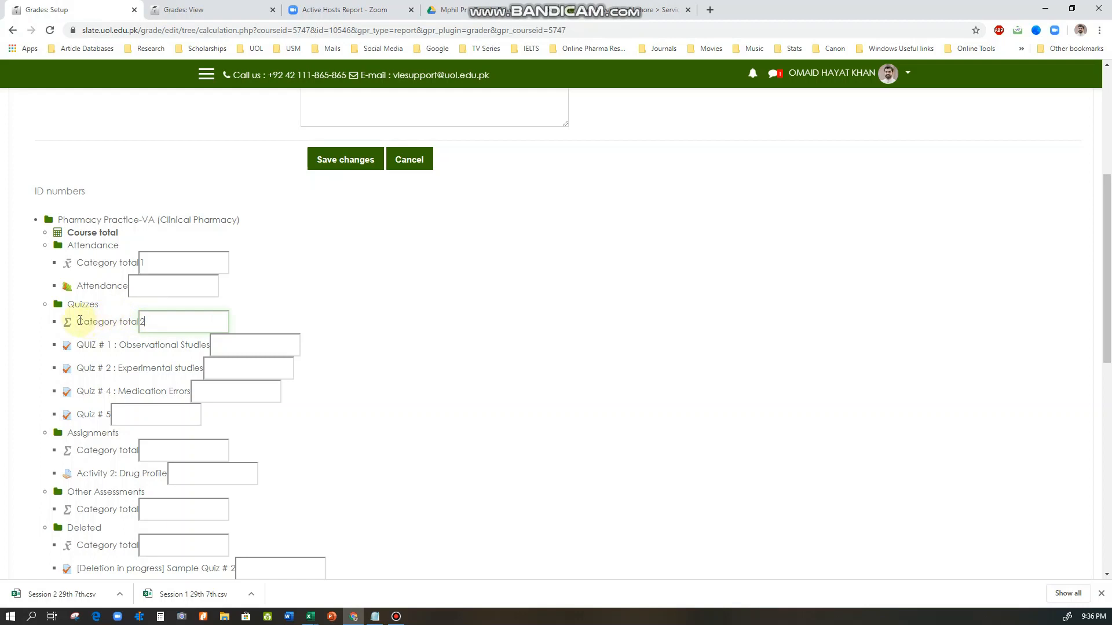
{"action": "left_click_drag", "start_coordinate": [81, 321], "coordinate": [135, 322]}
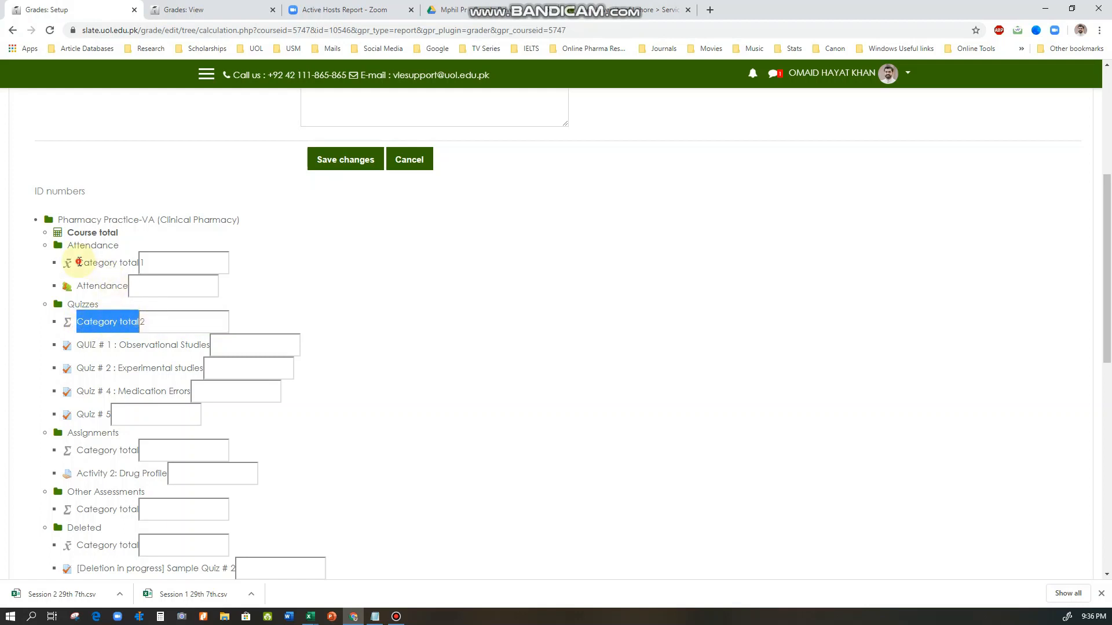
{"action": "left_click_drag", "start_coordinate": [78, 262], "coordinate": [141, 261]}
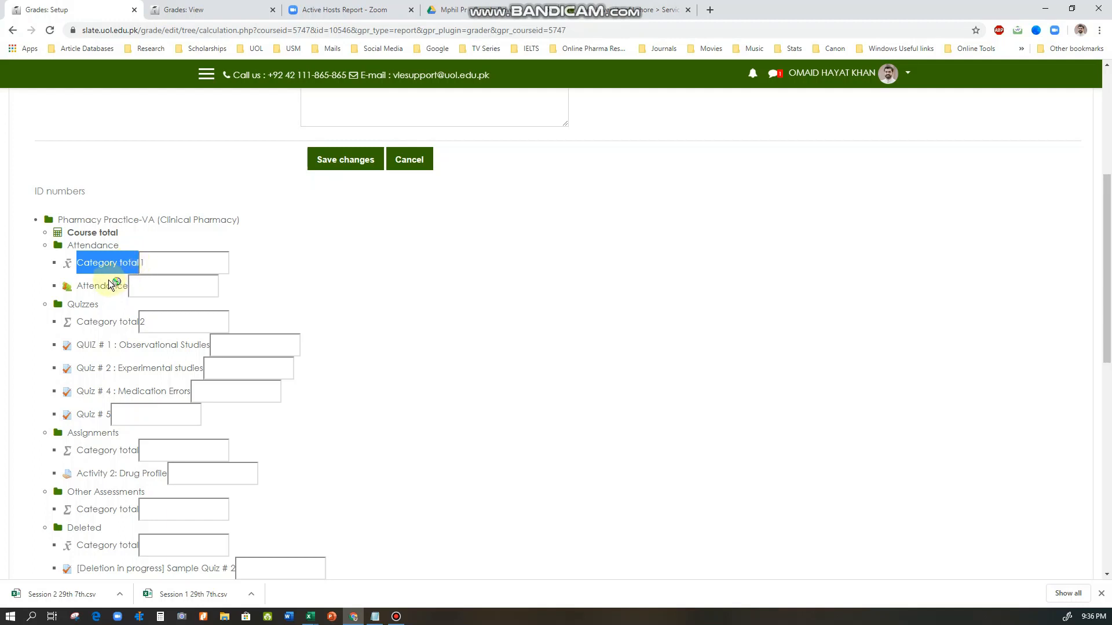
{"action": "left_click_drag", "start_coordinate": [77, 322], "coordinate": [142, 322]}
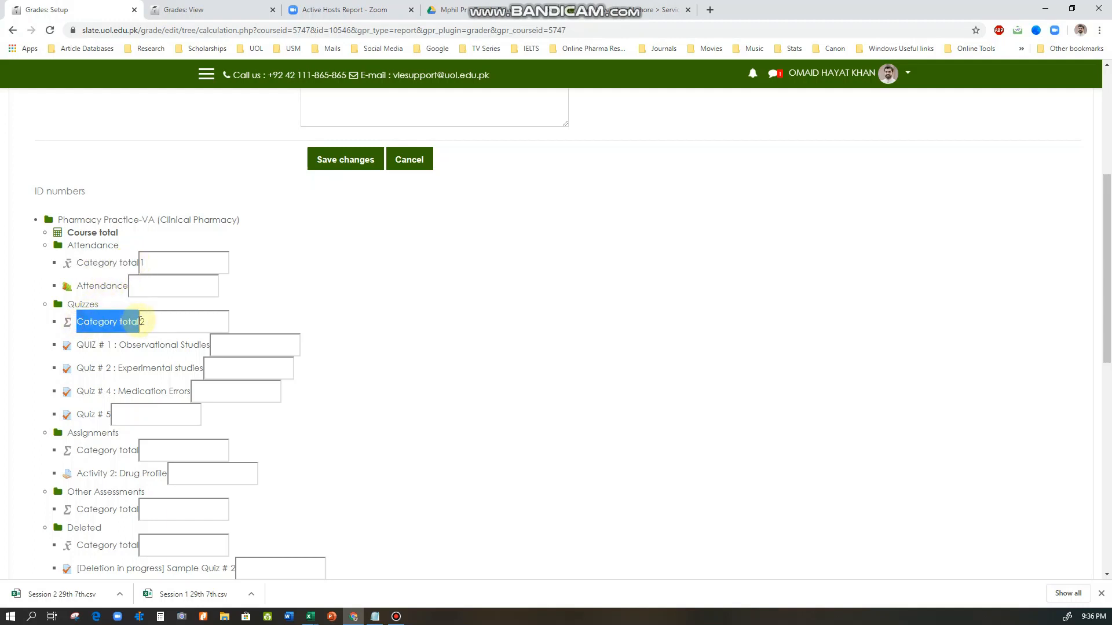
Enter 3 as the ID number of the Assignments category total and 4 for the Other Assessments category total
{"action": "scroll", "coordinate": [81, 436], "scroll_direction": "down", "scroll_amount": 2}
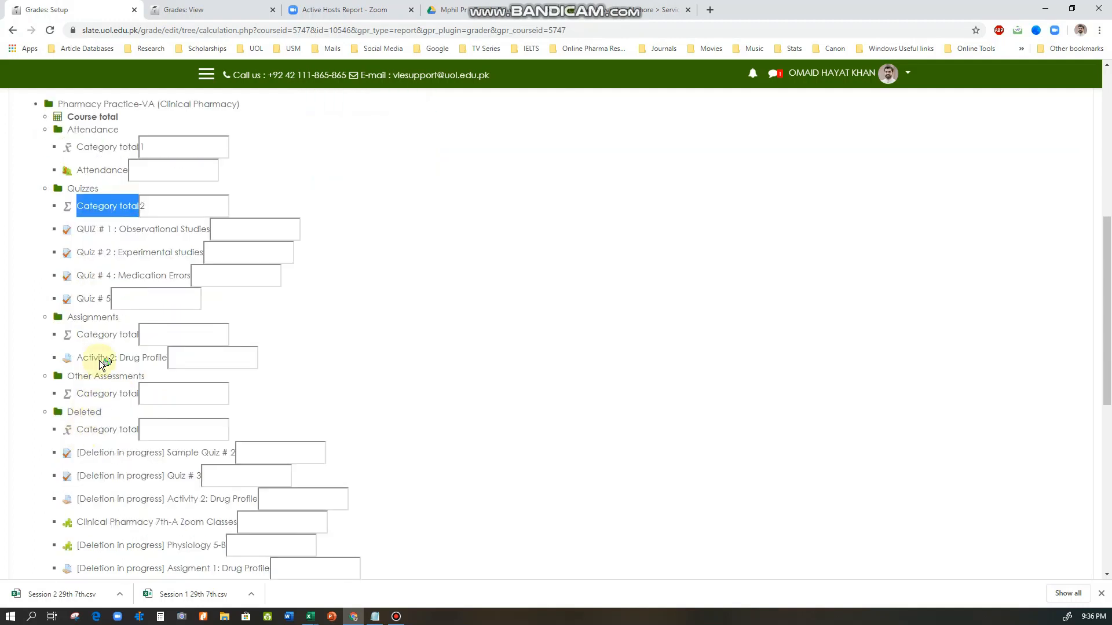
{"action": "left_click_drag", "start_coordinate": [76, 335], "coordinate": [141, 334]}
{"action": "left_click", "coordinate": [155, 336]}
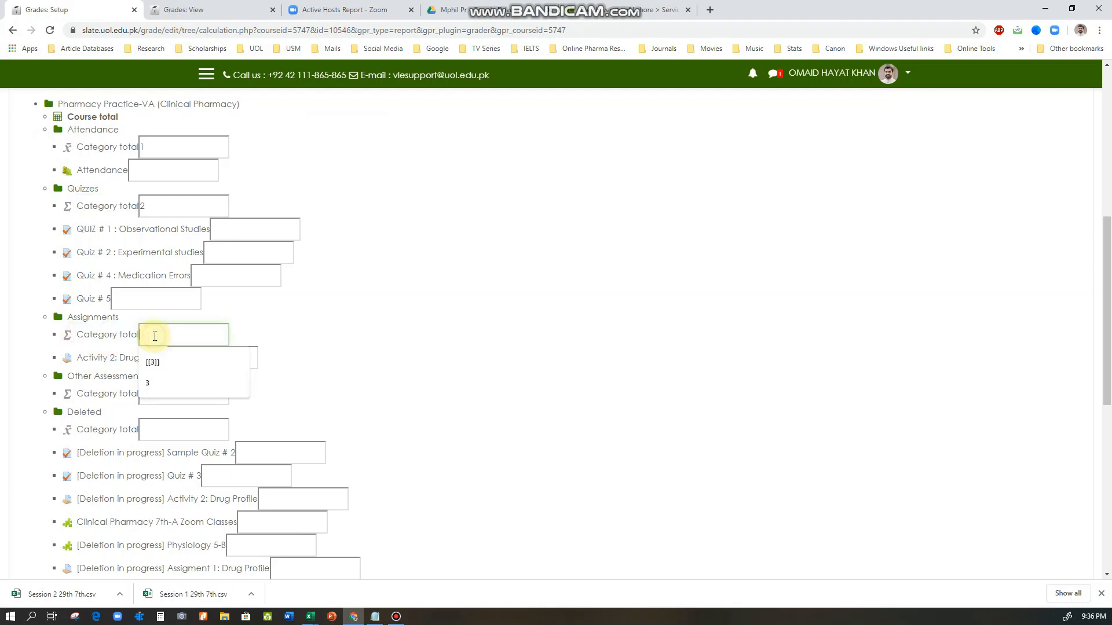
{"action": "type", "text": "3"}
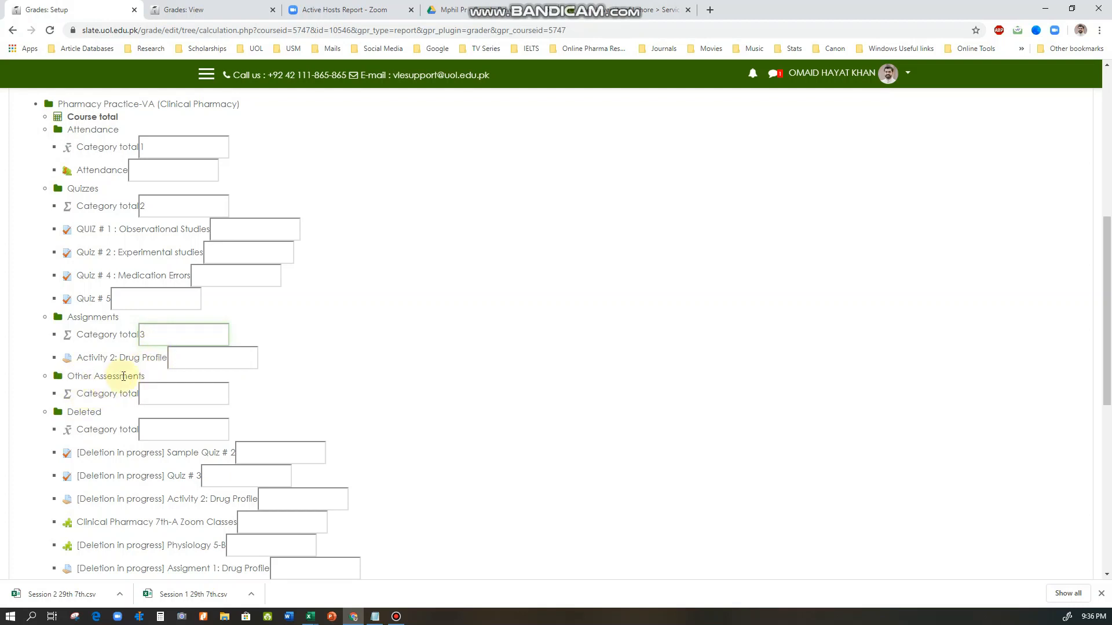
{"action": "left_click_drag", "start_coordinate": [79, 392], "coordinate": [152, 392]}
{"action": "left_click", "coordinate": [151, 391]}
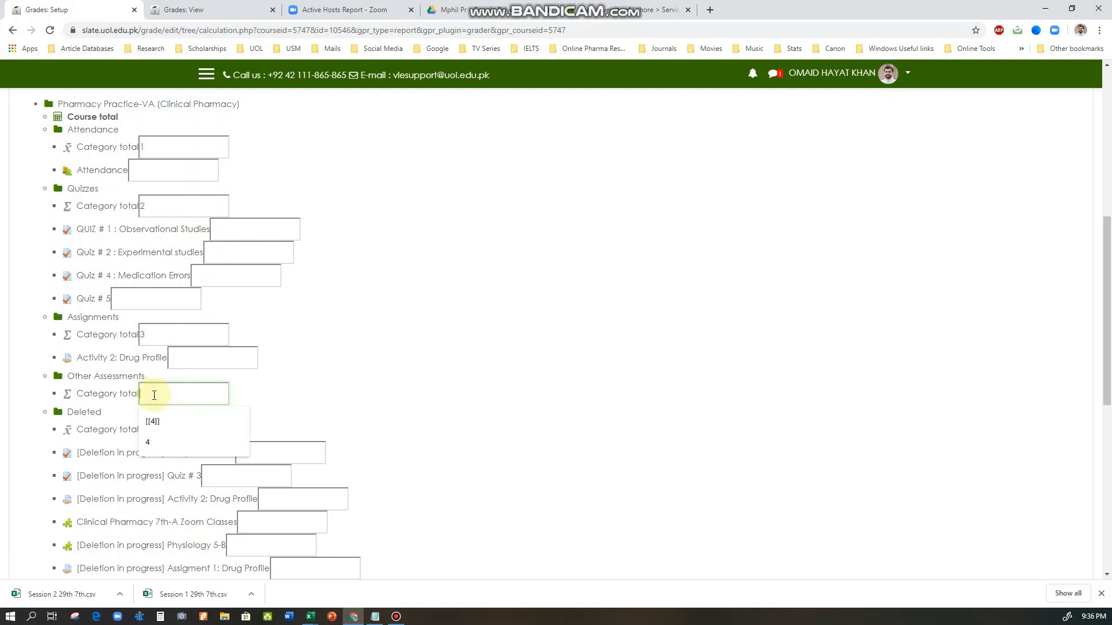
{"action": "type", "text": "4"}
{"action": "left_click", "coordinate": [268, 388]}
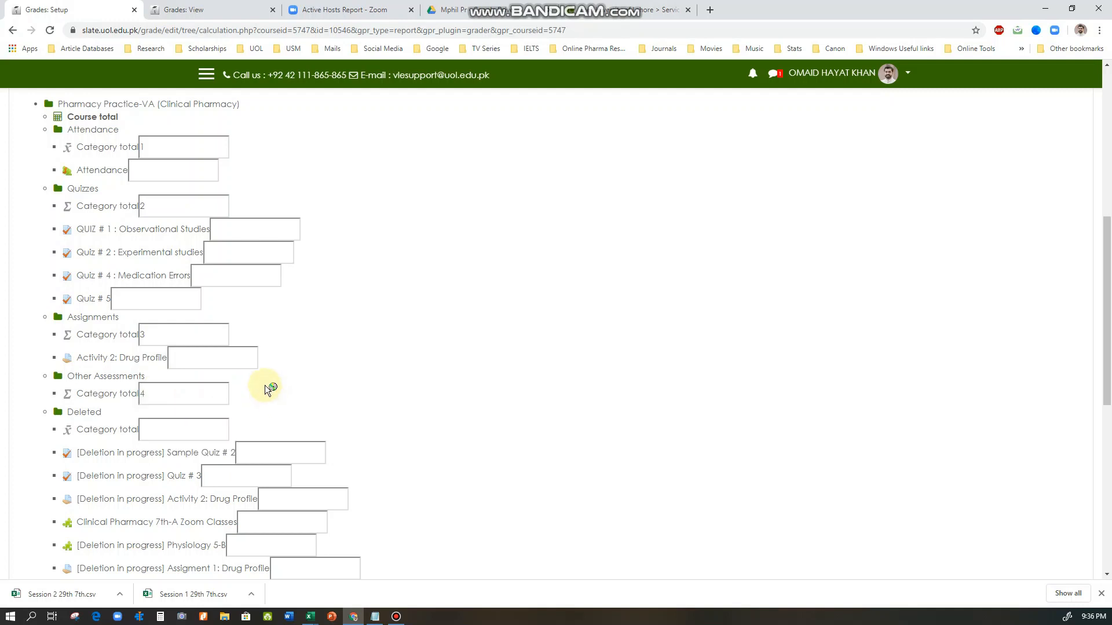
Leave the Deleted category without an ID number and add the entered ID numbers to the gradebook
{"action": "scroll", "coordinate": [288, 387], "scroll_direction": "down", "scroll_amount": 2}
{"action": "scroll", "coordinate": [266, 324], "scroll_direction": "down", "scroll_amount": 2}
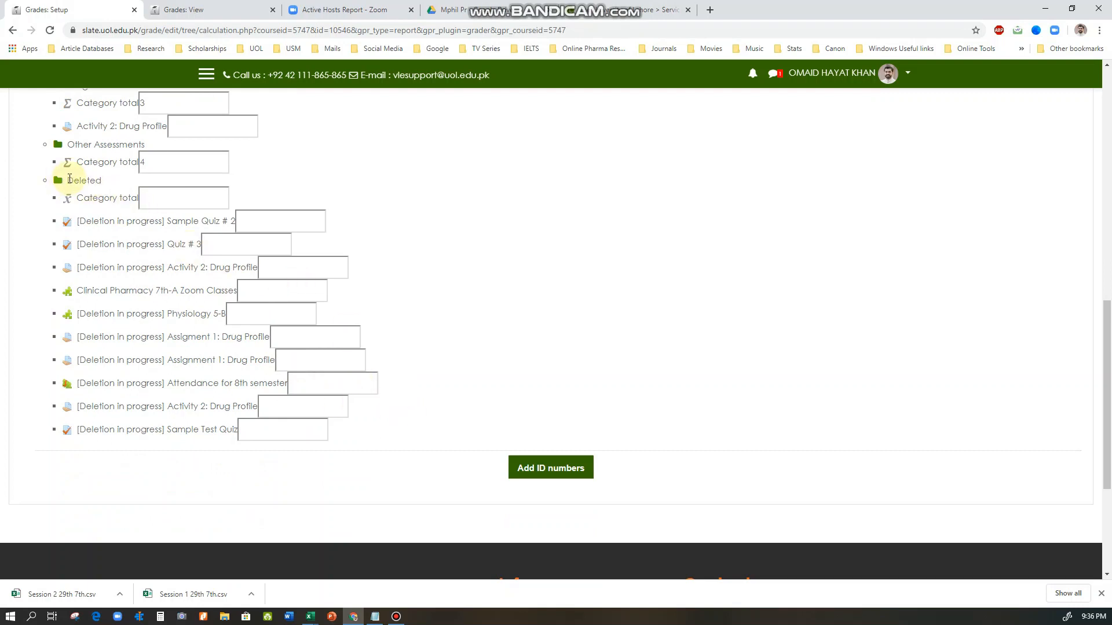
{"action": "left_click_drag", "start_coordinate": [69, 180], "coordinate": [102, 183]}
{"action": "left_click", "coordinate": [108, 194]}
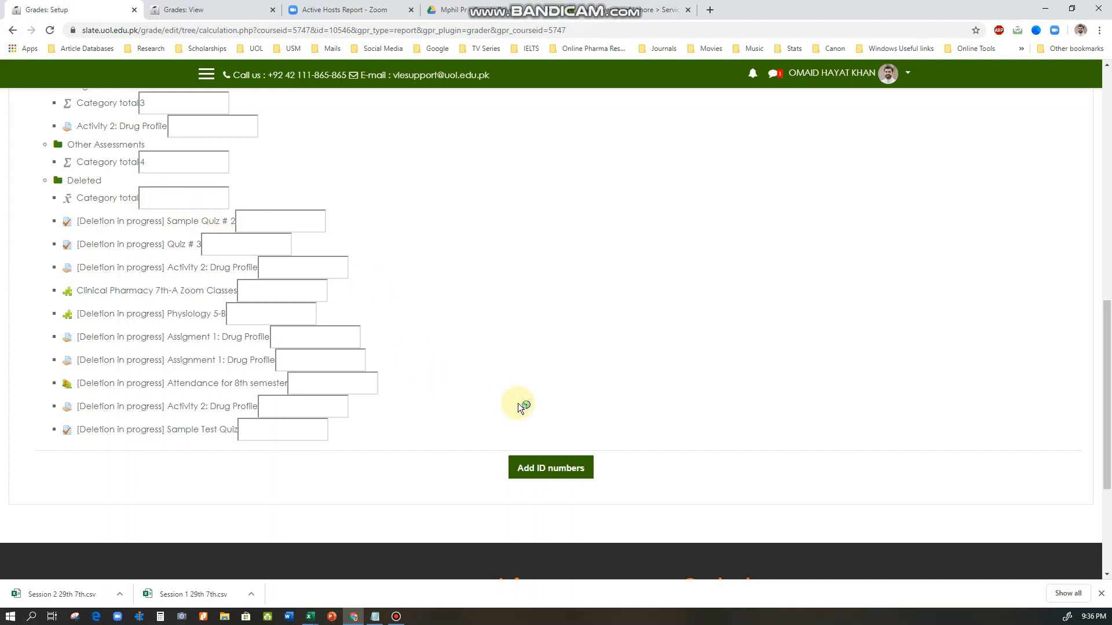
{"action": "left_click", "coordinate": [544, 473]}
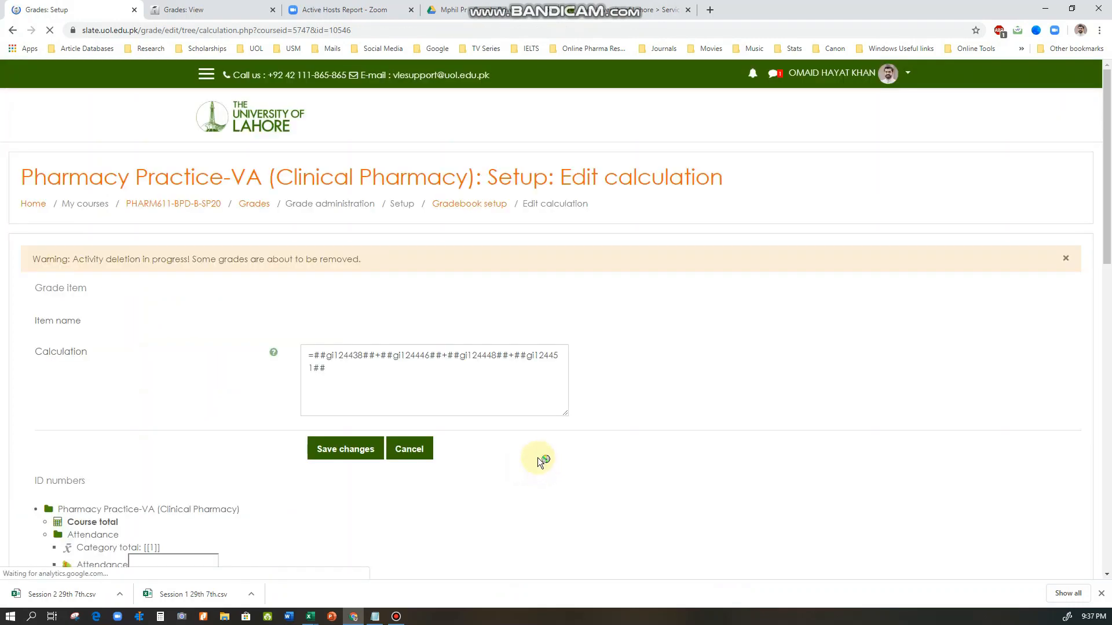
Check the ID numbers of the four category totals and replace the old Course total formula with a lone equals sign
{"action": "scroll", "coordinate": [537, 458], "scroll_direction": "down", "scroll_amount": 3}
{"action": "scroll", "coordinate": [543, 449], "scroll_direction": "down", "scroll_amount": 2}
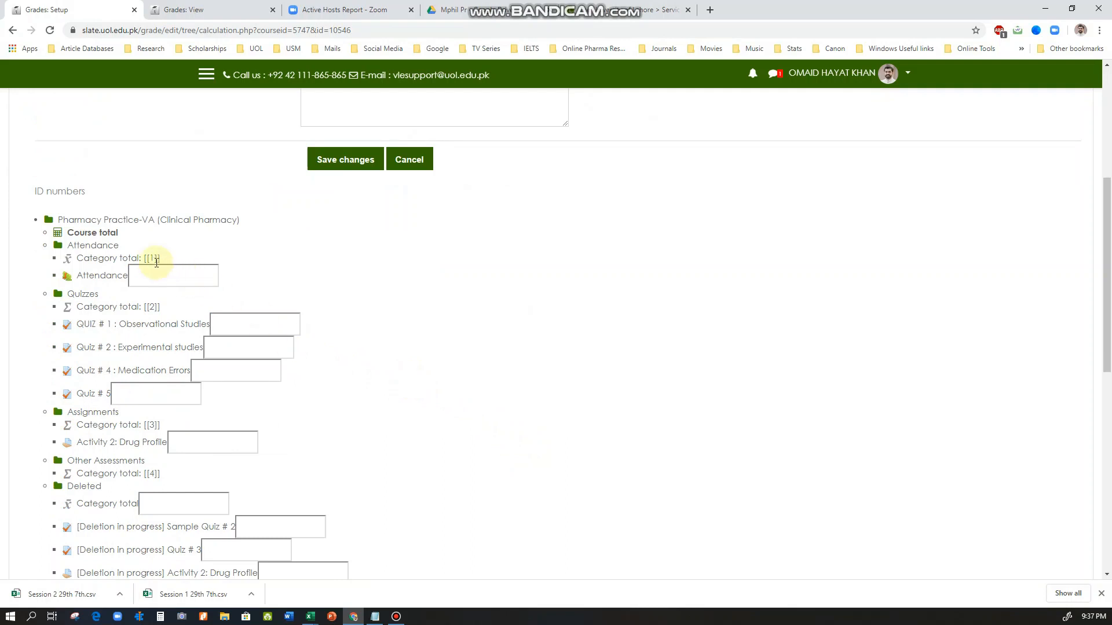
{"action": "left_click_drag", "start_coordinate": [145, 255], "coordinate": [156, 257]}
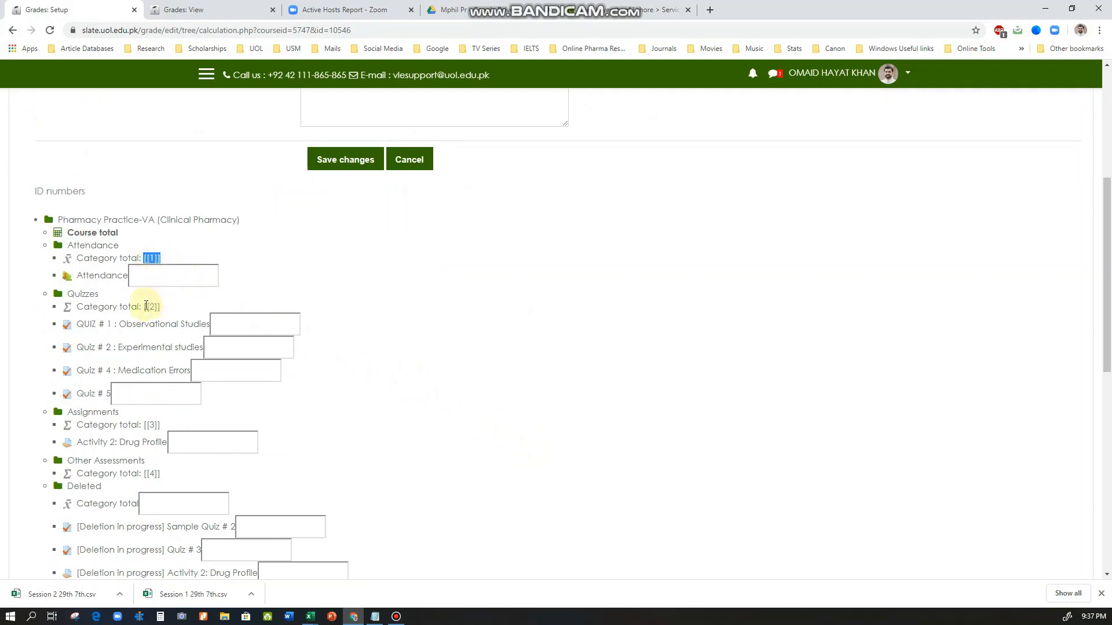
{"action": "left_click_drag", "start_coordinate": [144, 307], "coordinate": [161, 306]}
{"action": "left_click_drag", "start_coordinate": [161, 424], "coordinate": [147, 425]}
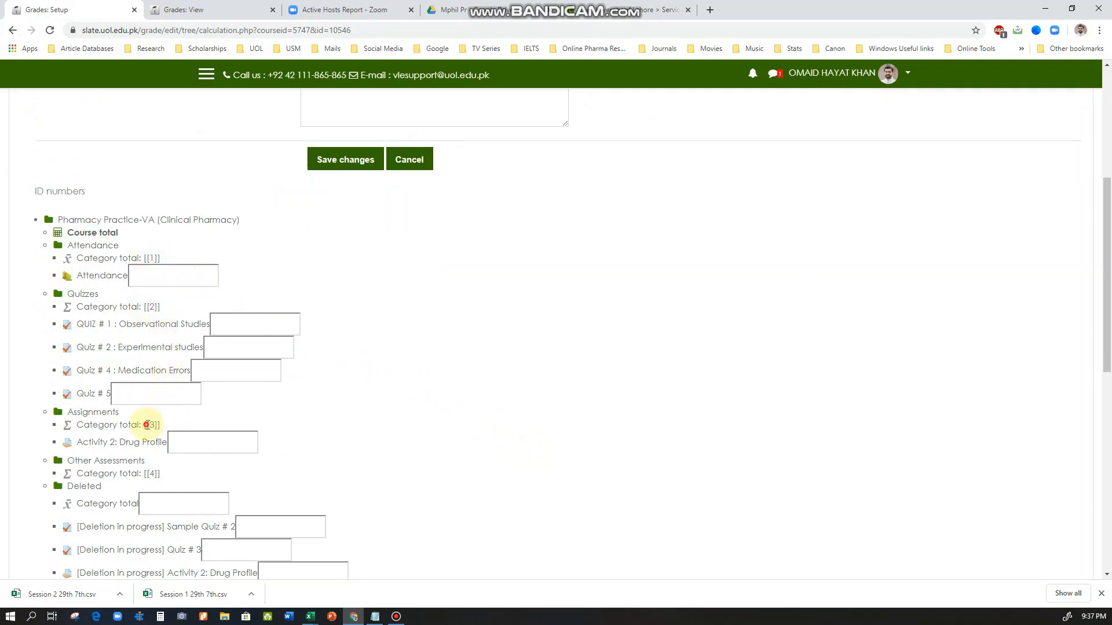
{"action": "left_click_drag", "start_coordinate": [143, 473], "coordinate": [172, 476]}
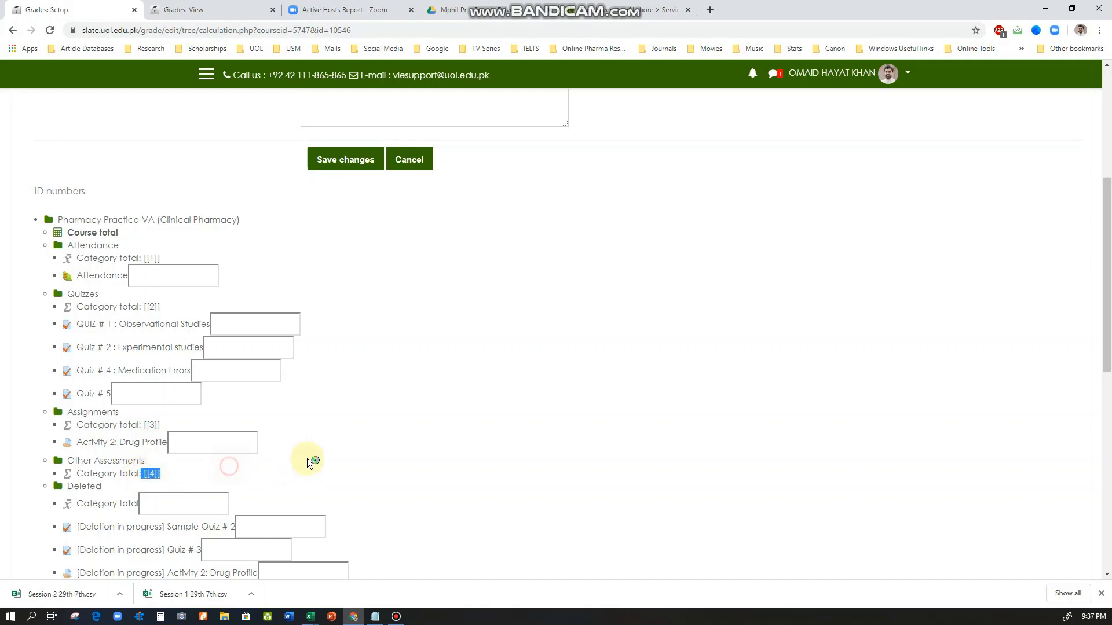
{"action": "scroll", "coordinate": [307, 460], "scroll_direction": "up", "scroll_amount": 5}
{"action": "left_click_drag", "start_coordinate": [347, 369], "coordinate": [302, 353]}
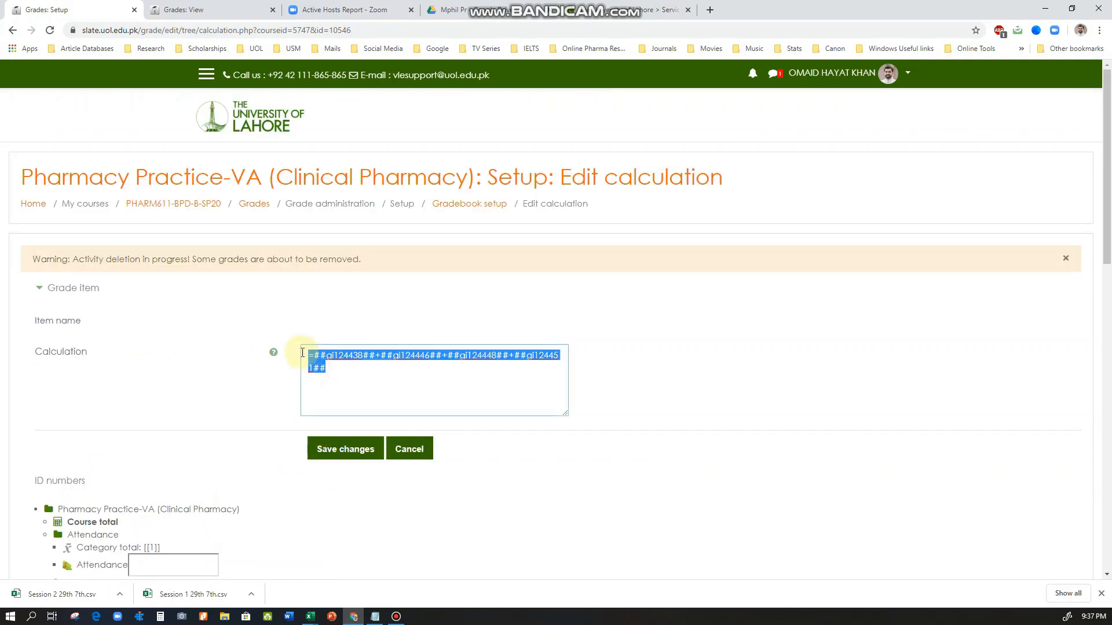
{"action": "key", "text": "BackSpace"}
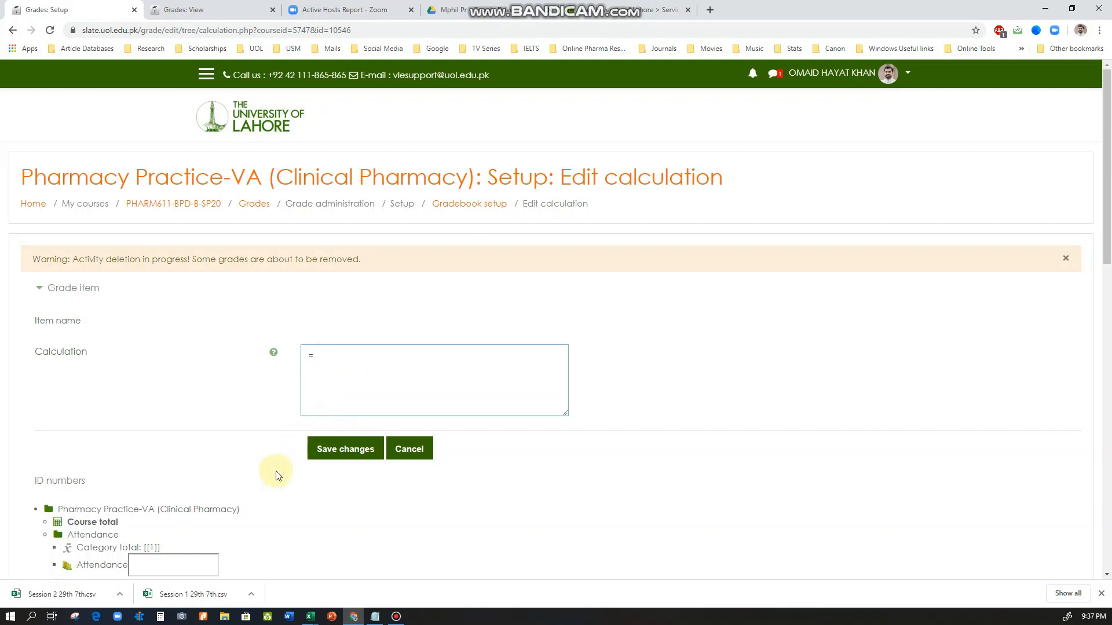
Complete the Course total calculation as =[[1]]+[[2]]+[[3]]+[[4]] and save the changes
{"action": "type", "text": "[[1"}
{"action": "scroll", "coordinate": [276, 474], "scroll_direction": "down", "scroll_amount": 3}
{"action": "scroll", "coordinate": [191, 398], "scroll_direction": "down", "scroll_amount": 2}
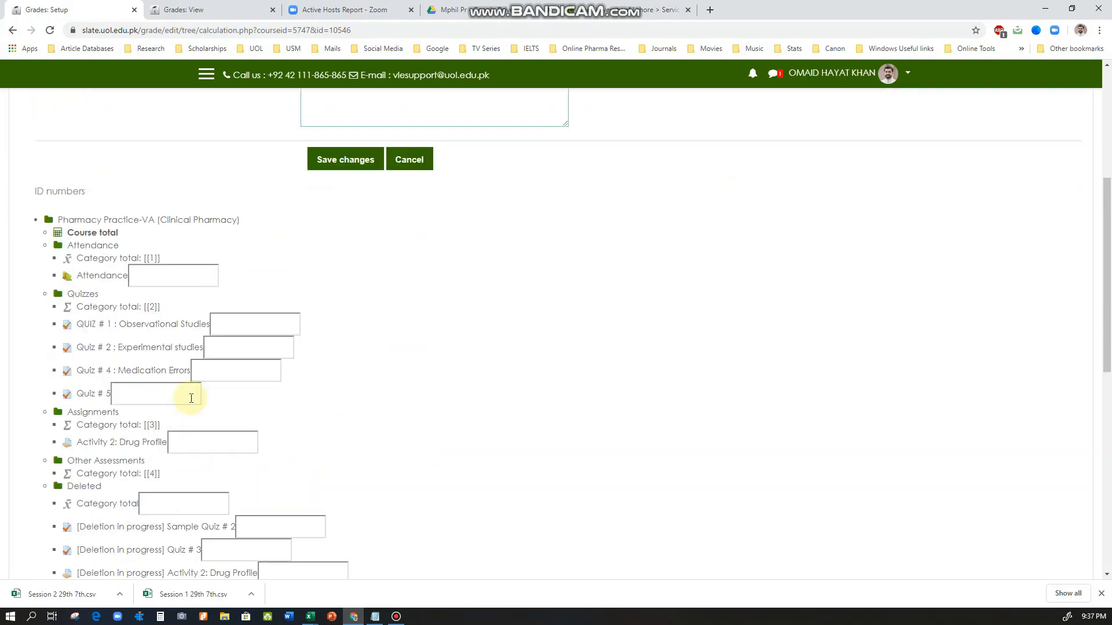
{"action": "scroll", "coordinate": [191, 399], "scroll_direction": "down", "scroll_amount": 1}
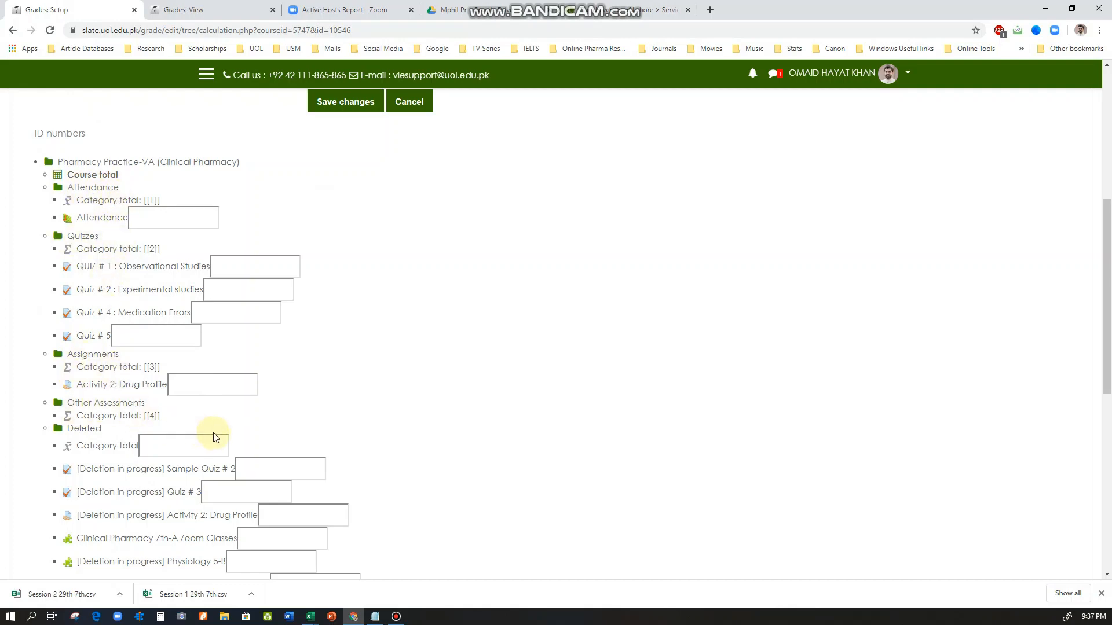
{"action": "scroll", "coordinate": [213, 433], "scroll_direction": "up", "scroll_amount": 5}
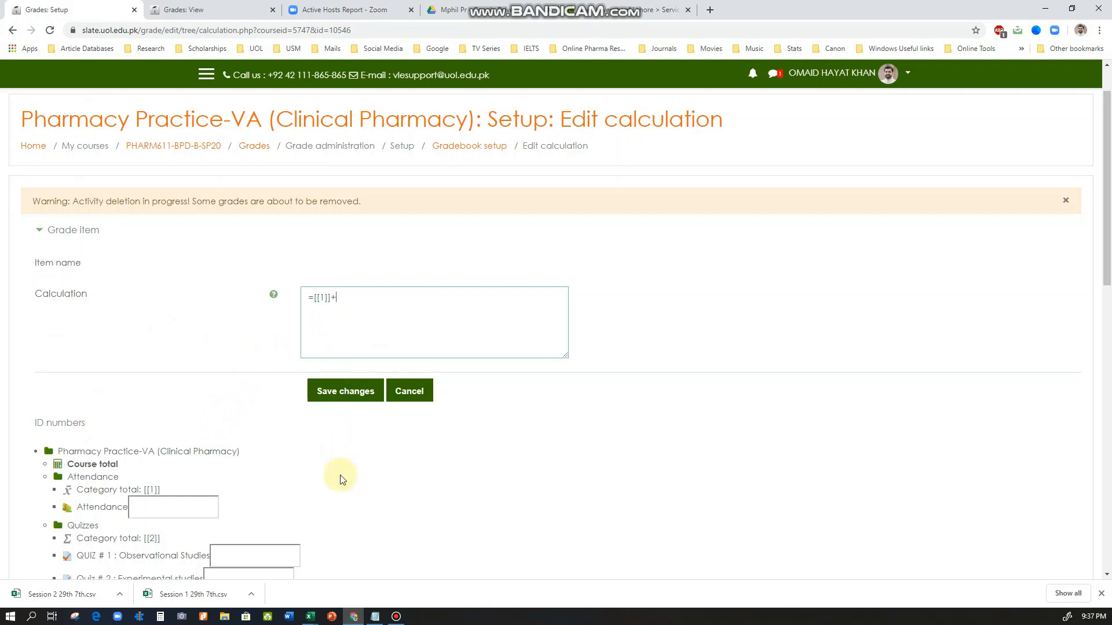
{"action": "type", "text": "[[2]]"}
{"action": "type", "text": "+[[3]]+[[4]]"}
{"action": "left_click_drag", "start_coordinate": [317, 299], "coordinate": [331, 300]}
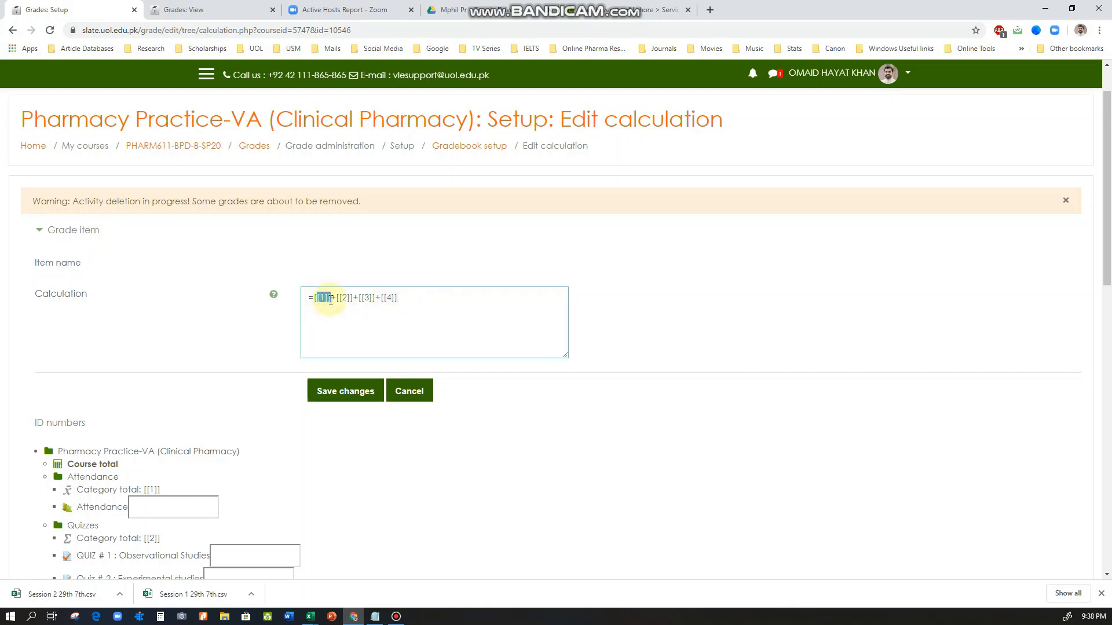
{"action": "left_click", "coordinate": [317, 298]}
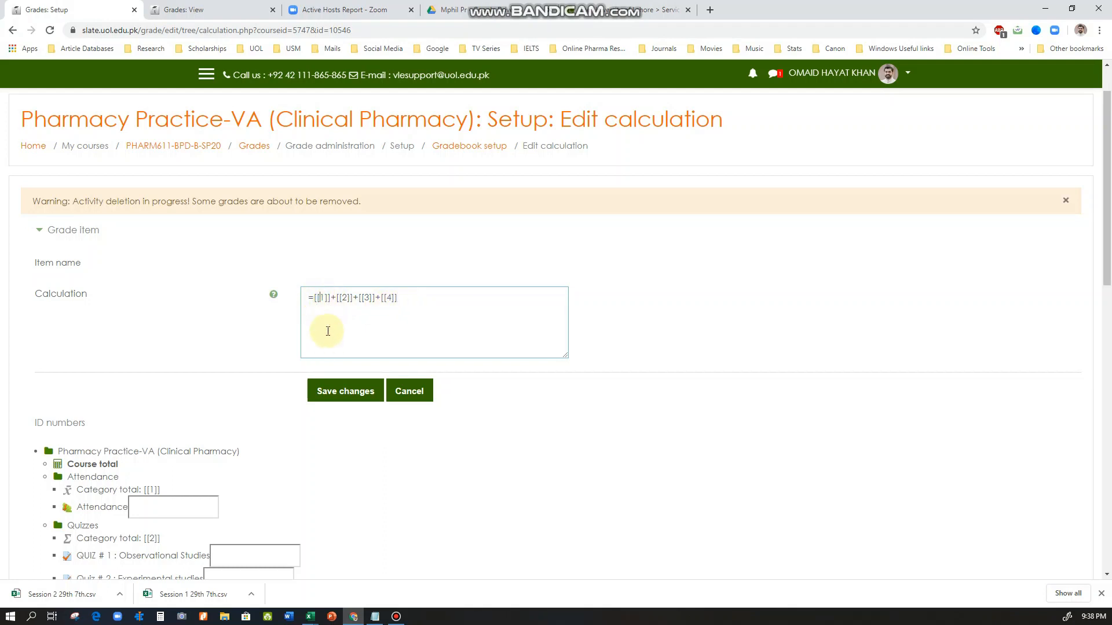
{"action": "left_click", "coordinate": [333, 394]}
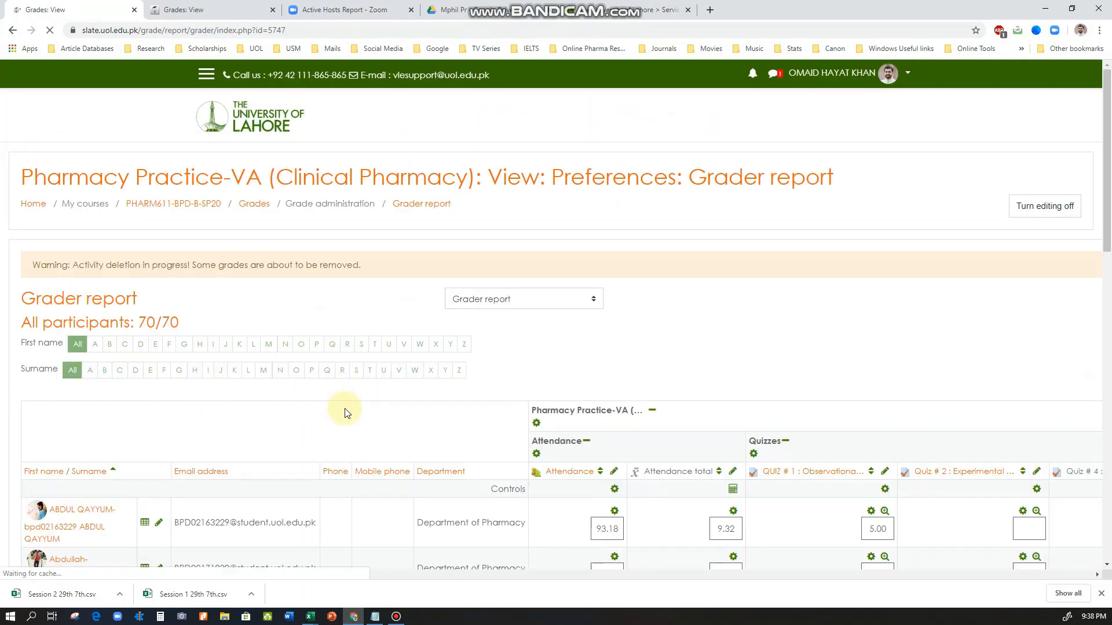
Examine the first student's Attendance total and Quizzes total in the grader report
{"action": "scroll", "coordinate": [347, 408], "scroll_direction": "down", "scroll_amount": 2}
{"action": "scroll", "coordinate": [350, 380], "scroll_direction": "down", "scroll_amount": 1}
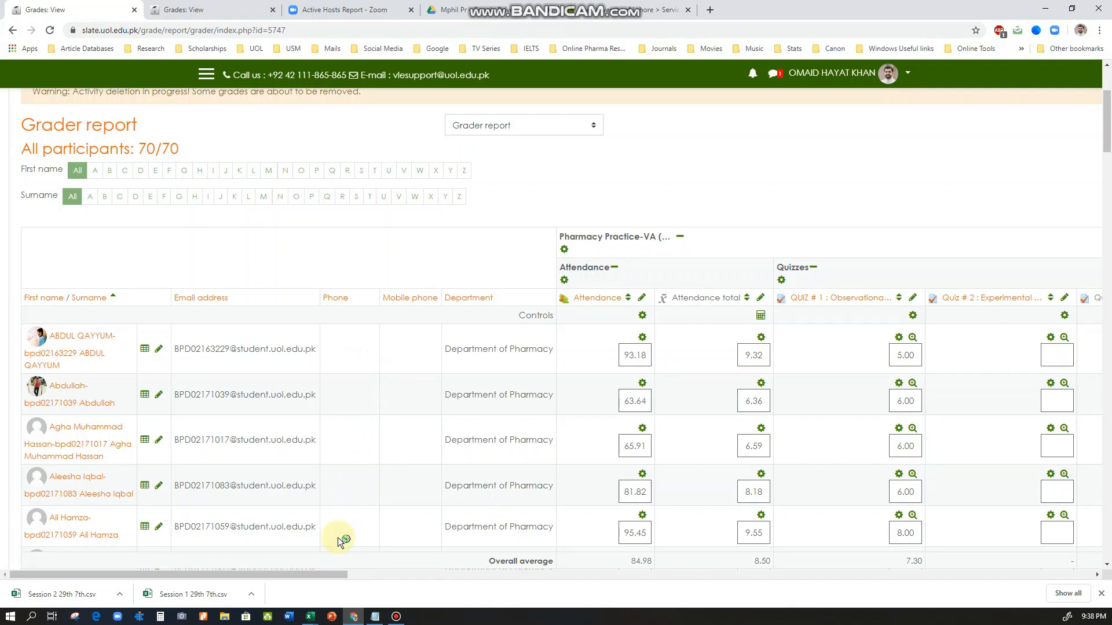
{"action": "left_click_drag", "start_coordinate": [286, 575], "coordinate": [419, 577]}
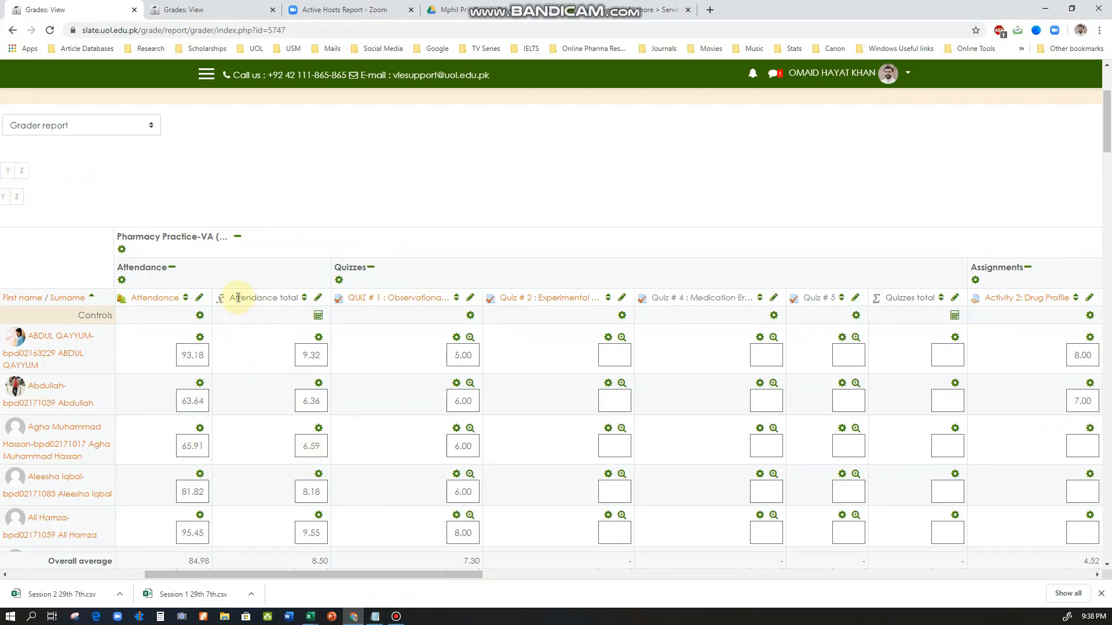
{"action": "left_click_drag", "start_coordinate": [302, 355], "coordinate": [324, 357]}
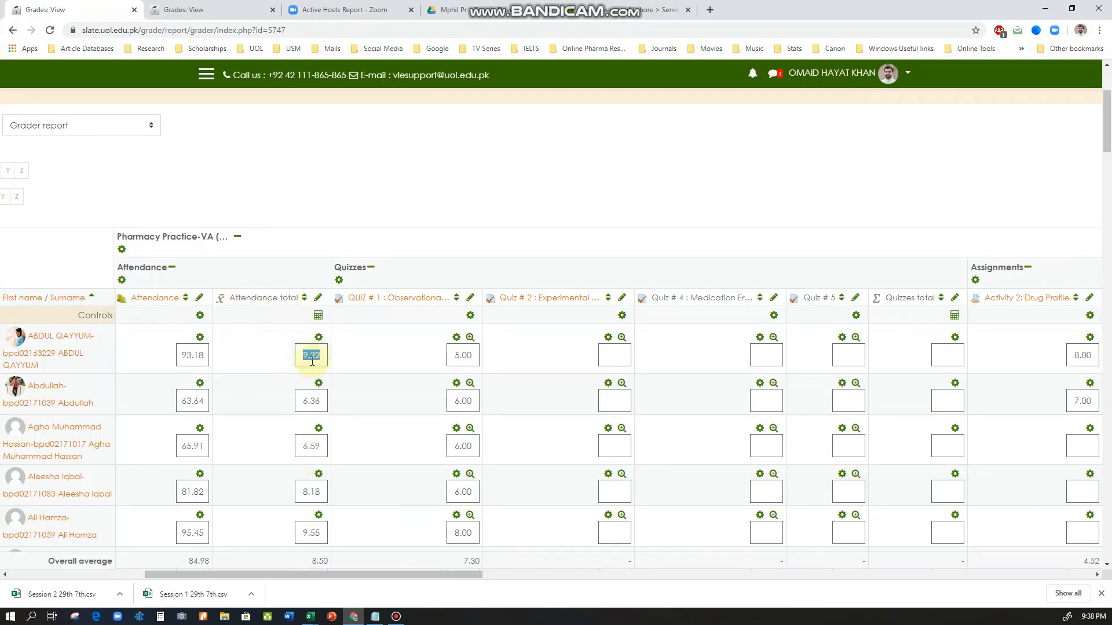
{"action": "left_click_drag", "start_coordinate": [334, 575], "coordinate": [431, 572]}
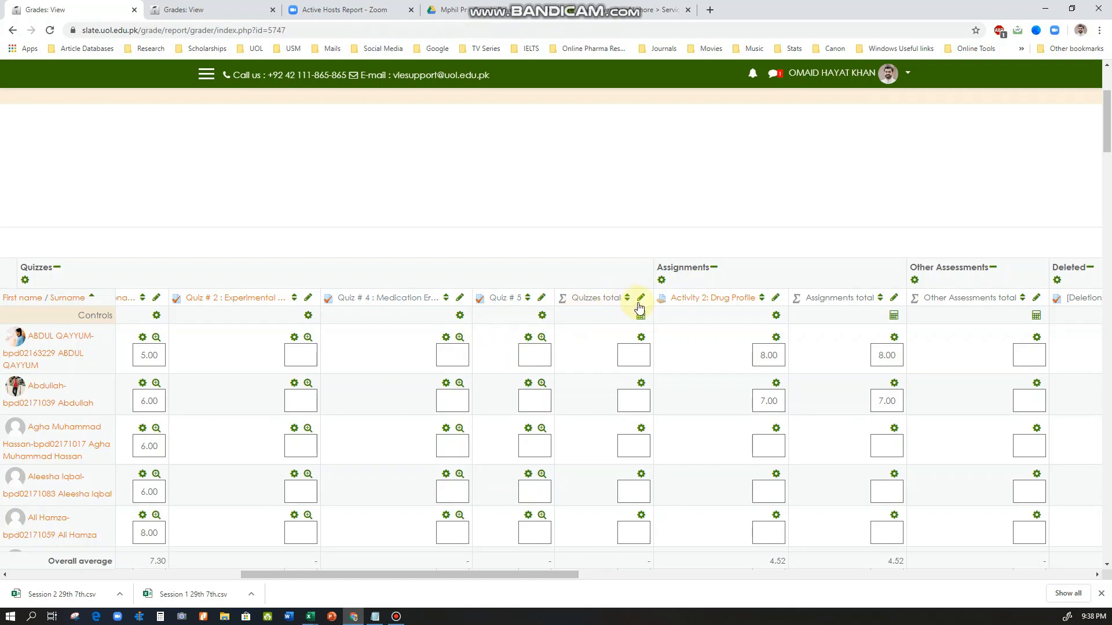
{"action": "left_click", "coordinate": [625, 355]}
{"action": "left_click_drag", "start_coordinate": [566, 575], "coordinate": [529, 575]}
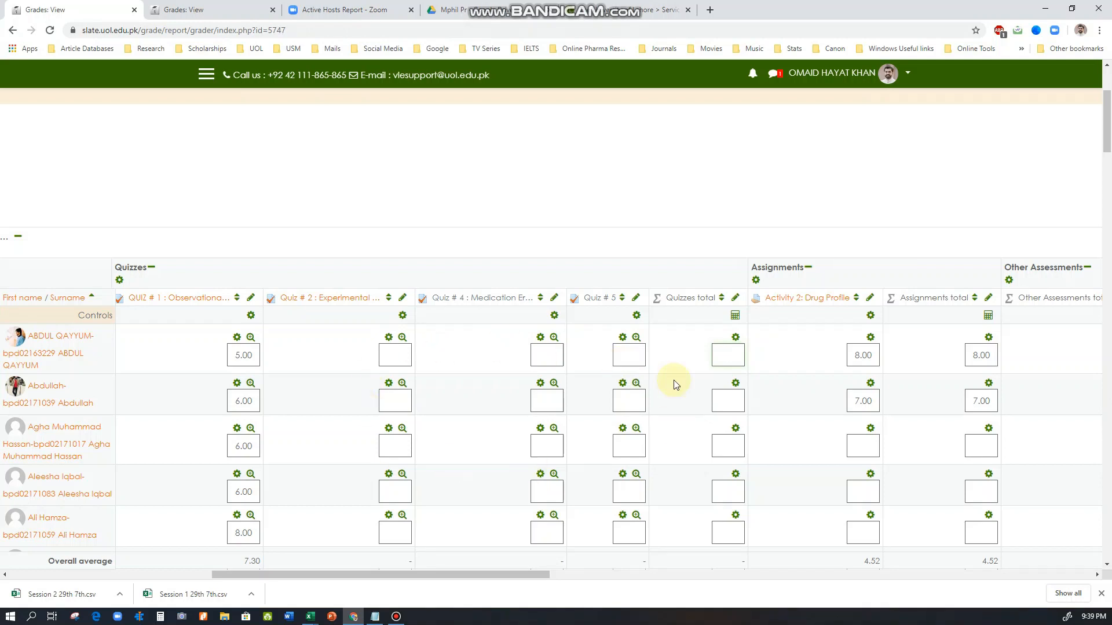
{"action": "left_click", "coordinate": [724, 354]}
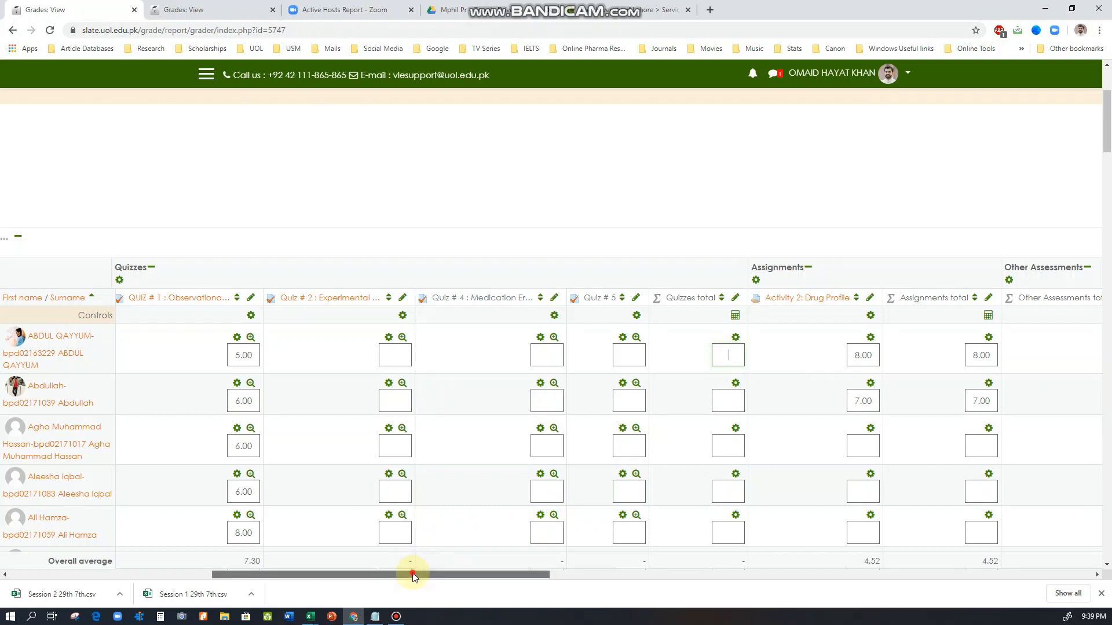
Compare the first student's Attendance total with the Assignments total and Other Assessments total
{"action": "left_click_drag", "start_coordinate": [413, 572], "coordinate": [350, 572]}
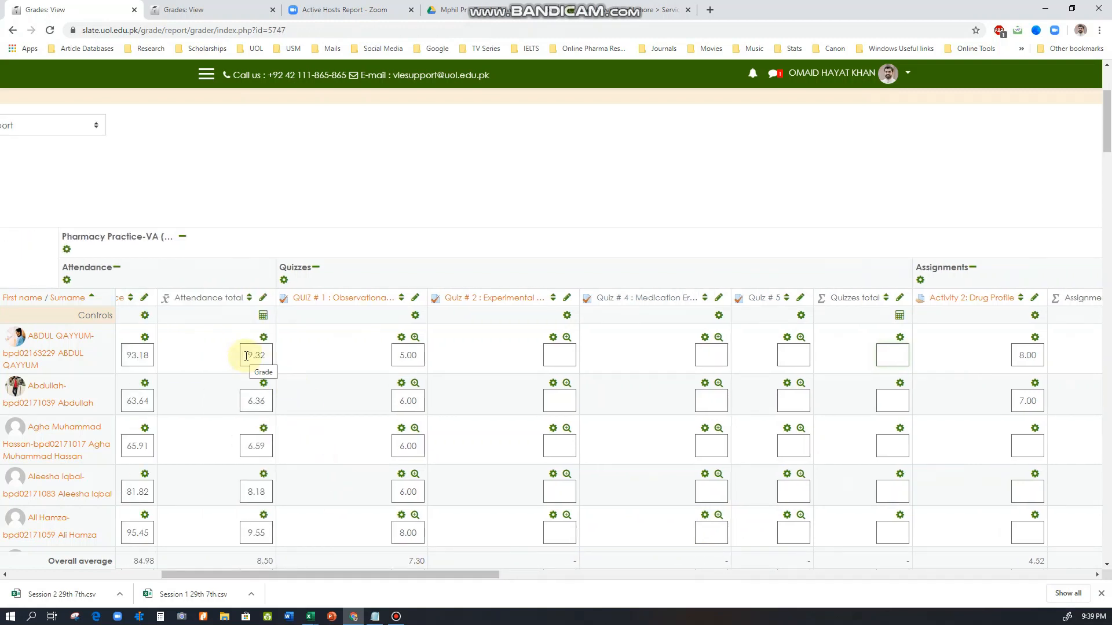
{"action": "left_click_drag", "start_coordinate": [246, 355], "coordinate": [270, 355]}
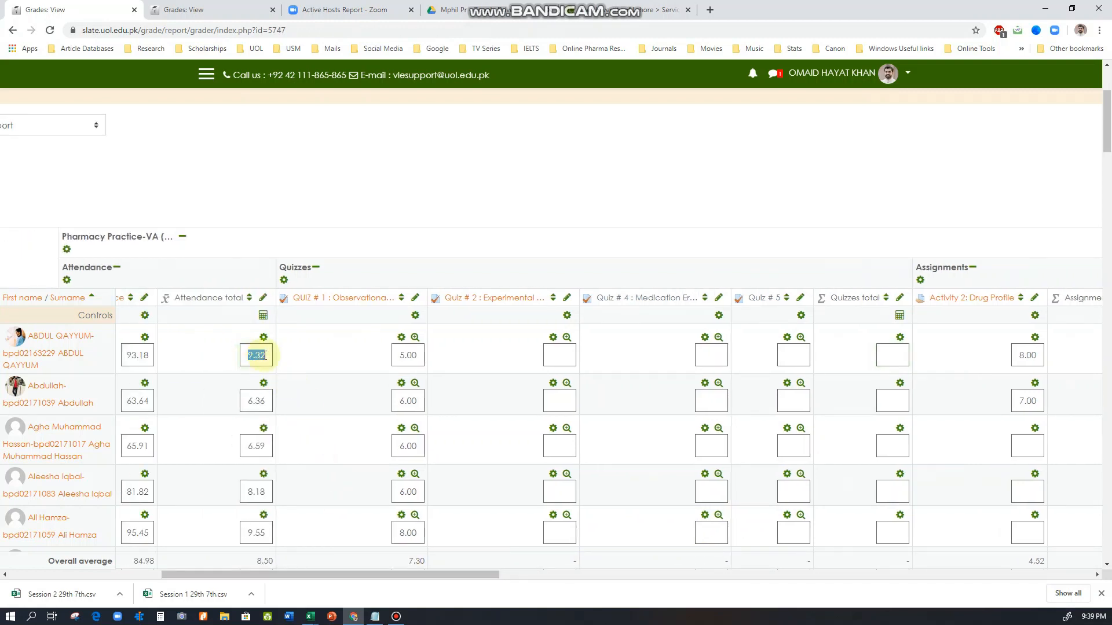
{"action": "left_click_drag", "start_coordinate": [314, 572], "coordinate": [516, 572]}
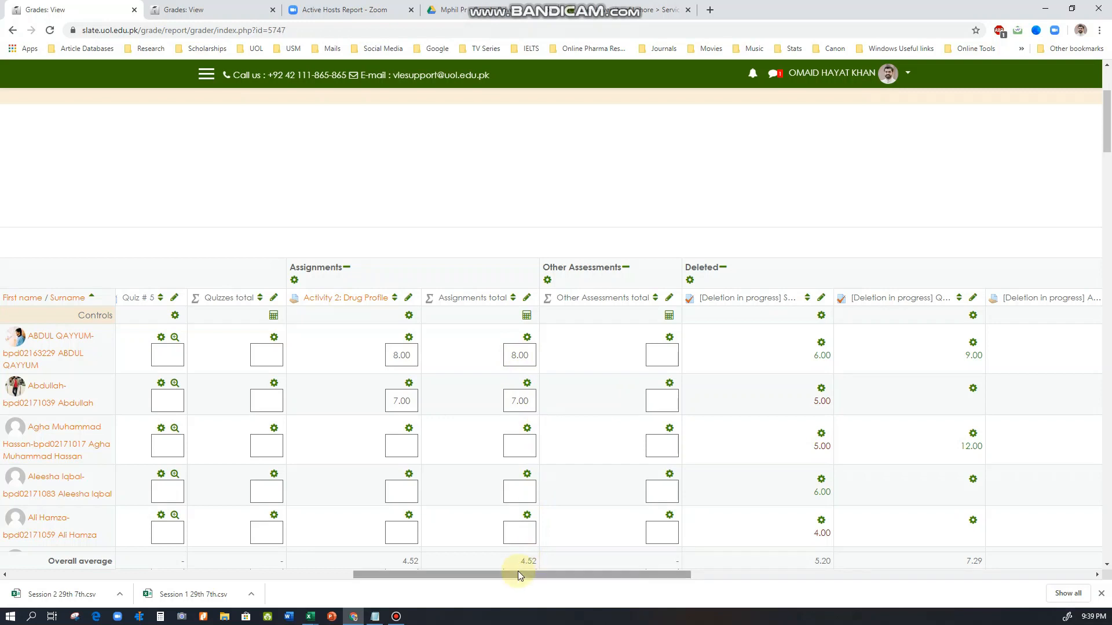
{"action": "left_click_drag", "start_coordinate": [508, 573], "coordinate": [596, 577]}
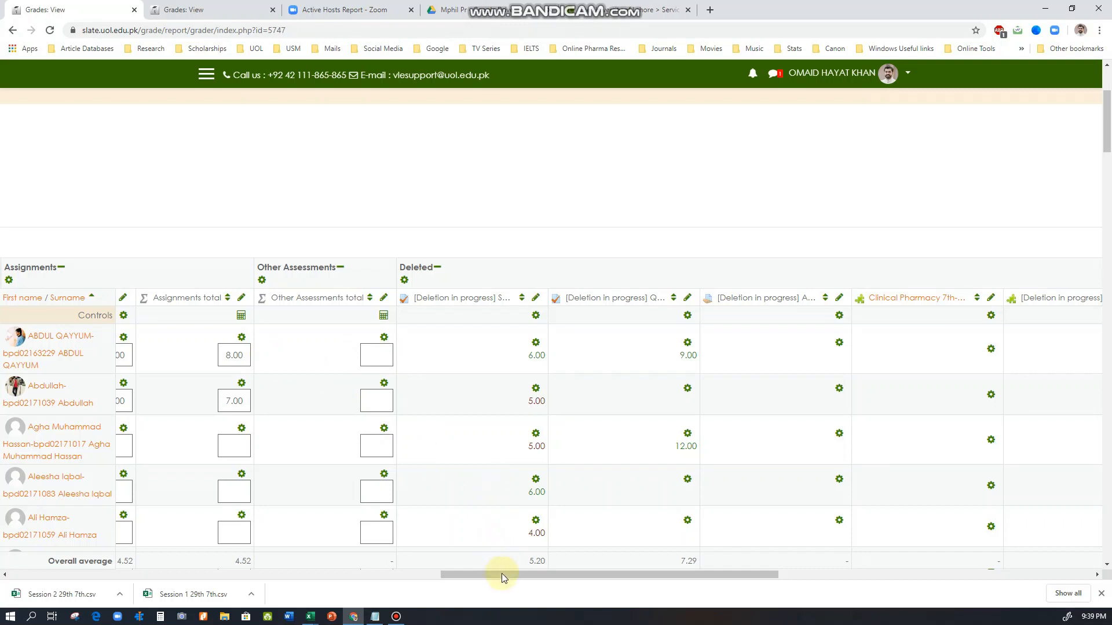
Check the Deleted total against the Course total for the first student and look through the other students' course totals
{"action": "left_click_drag", "start_coordinate": [501, 573], "coordinate": [924, 562]}
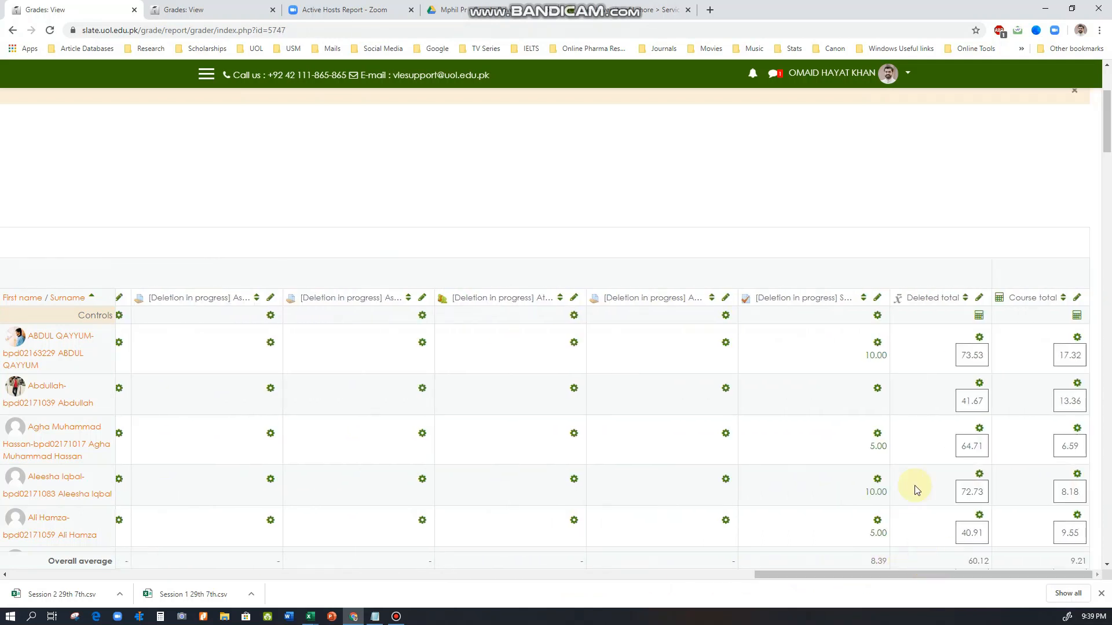
{"action": "left_click", "coordinate": [960, 356]}
{"action": "left_click_drag", "start_coordinate": [960, 356], "coordinate": [982, 360]}
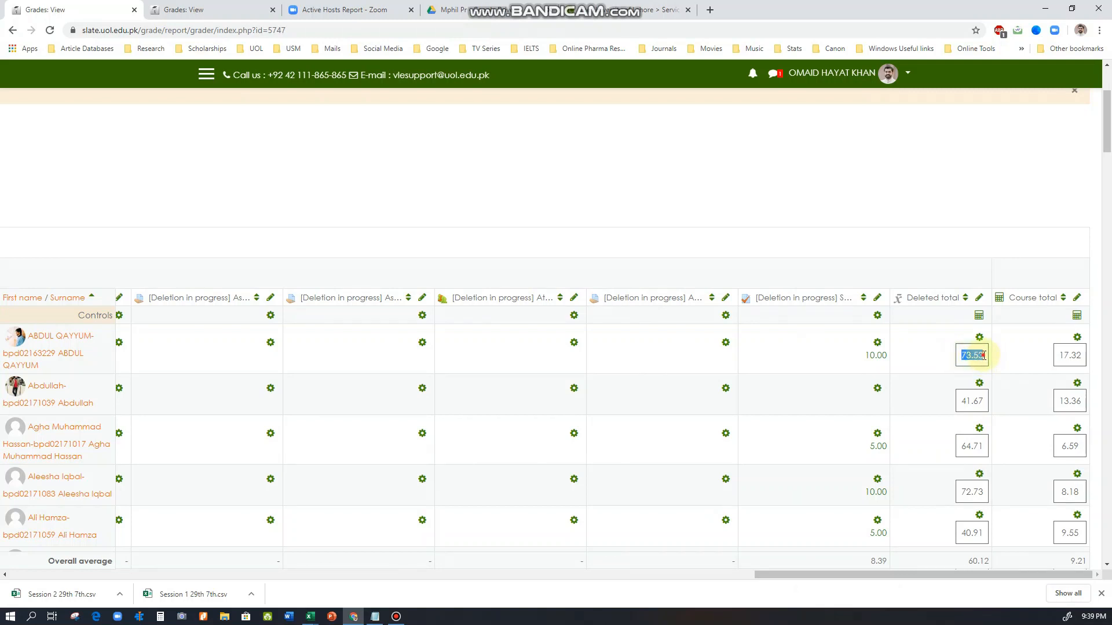
{"action": "left_click", "coordinate": [977, 356]}
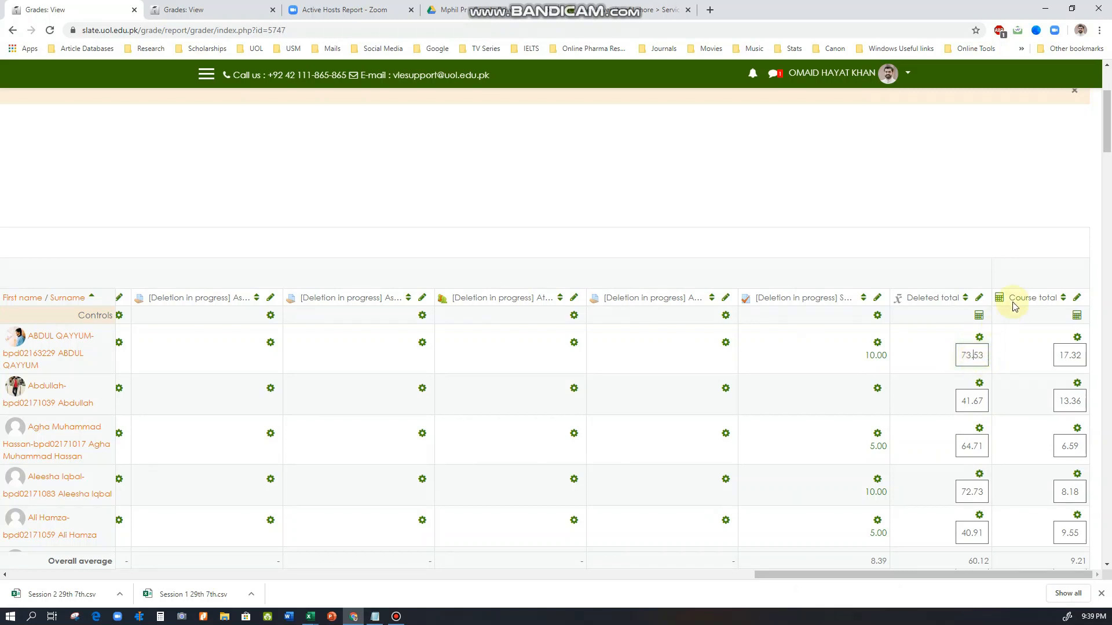
{"action": "left_click_drag", "start_coordinate": [1061, 352], "coordinate": [1082, 354]}
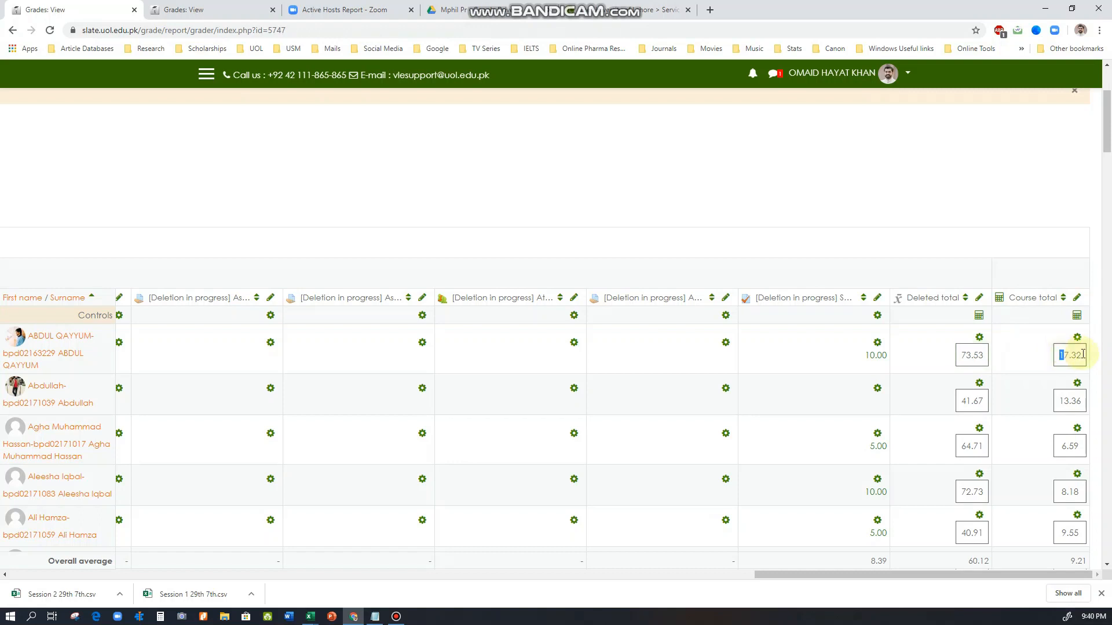
{"action": "left_click", "coordinate": [1084, 357]}
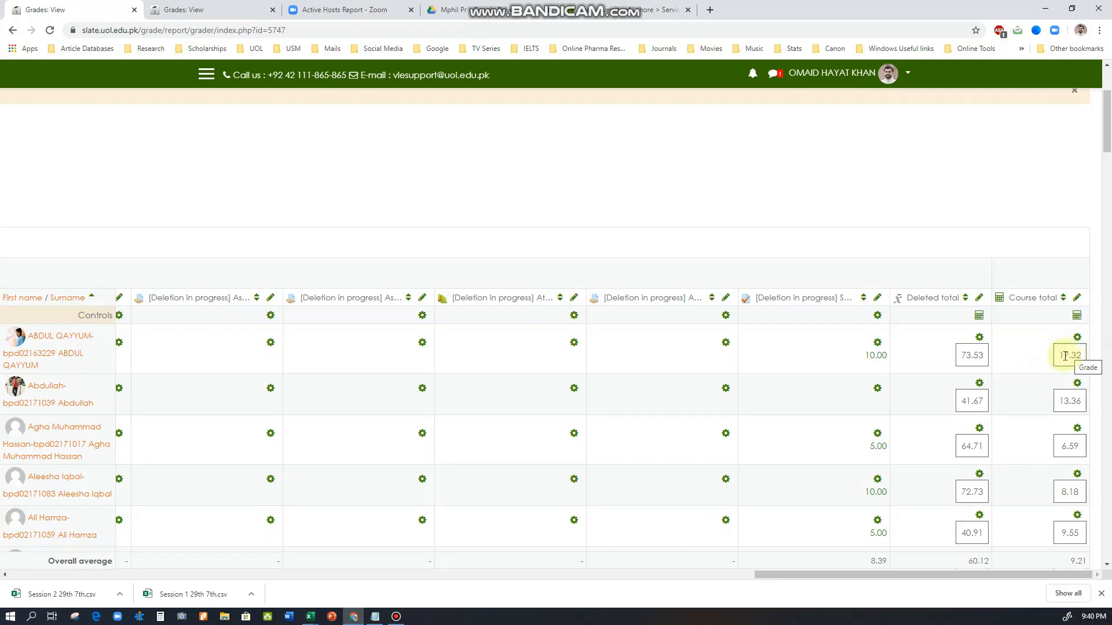
{"action": "scroll", "coordinate": [1068, 344], "scroll_direction": "down", "scroll_amount": 2}
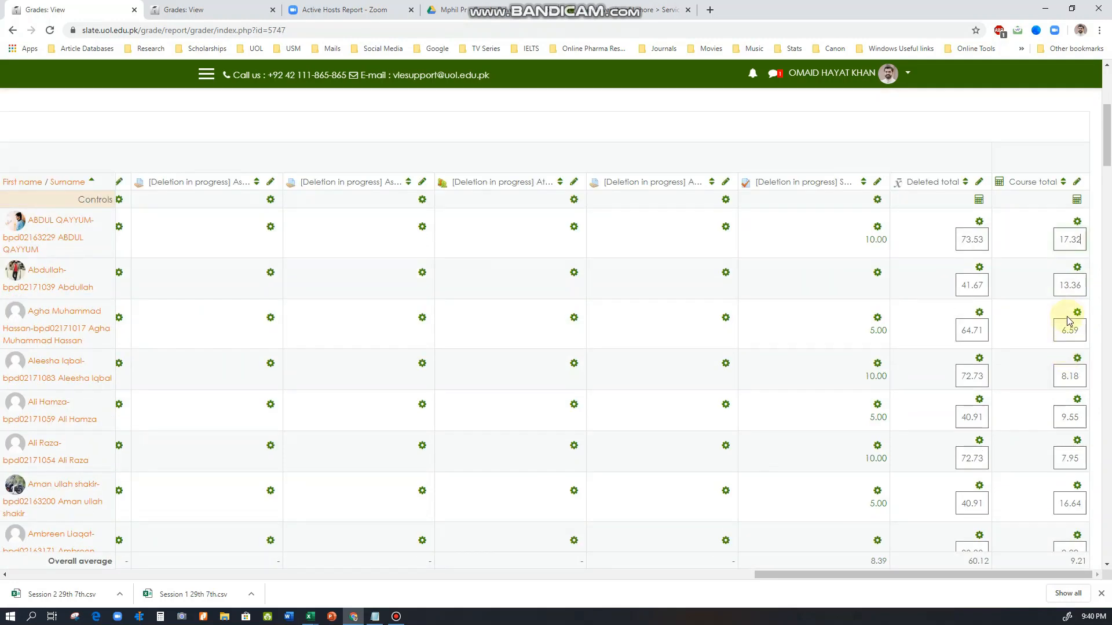
{"action": "scroll", "coordinate": [1068, 320], "scroll_direction": "down", "scroll_amount": 10}
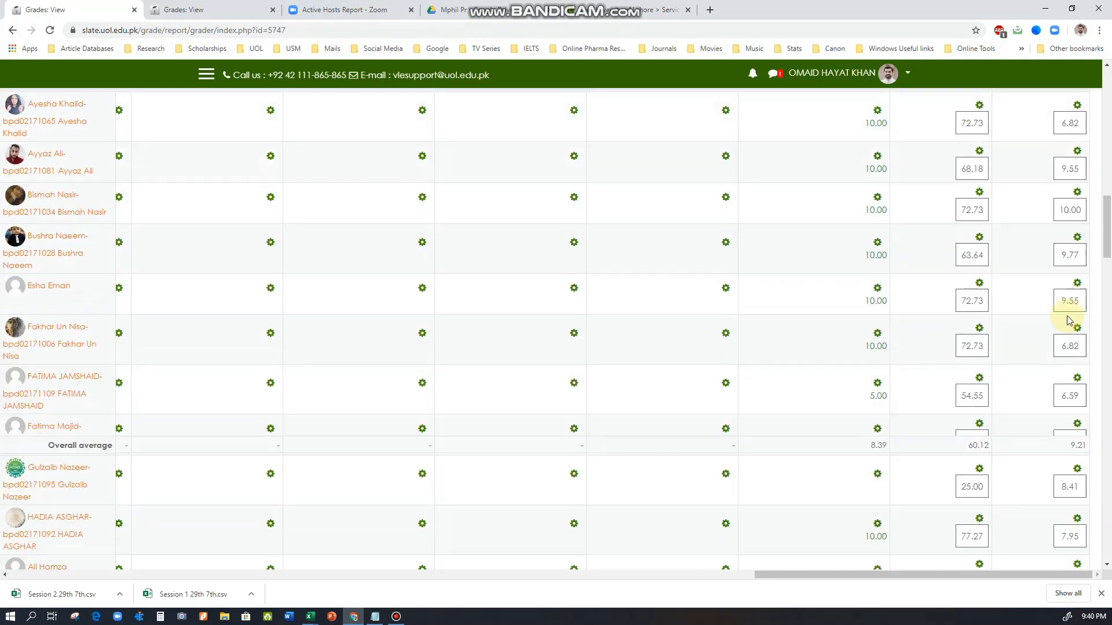
{"action": "scroll", "coordinate": [1068, 320], "scroll_direction": "up", "scroll_amount": 12}
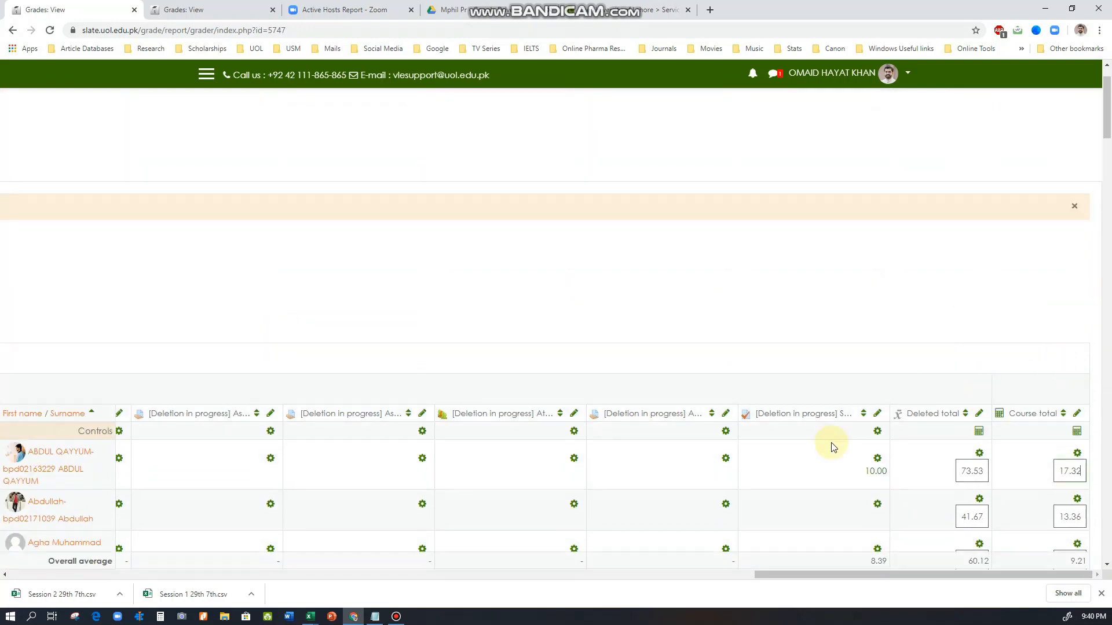
Turn off editing for the grader report
{"action": "left_click_drag", "start_coordinate": [782, 571], "coordinate": [18, 539]}
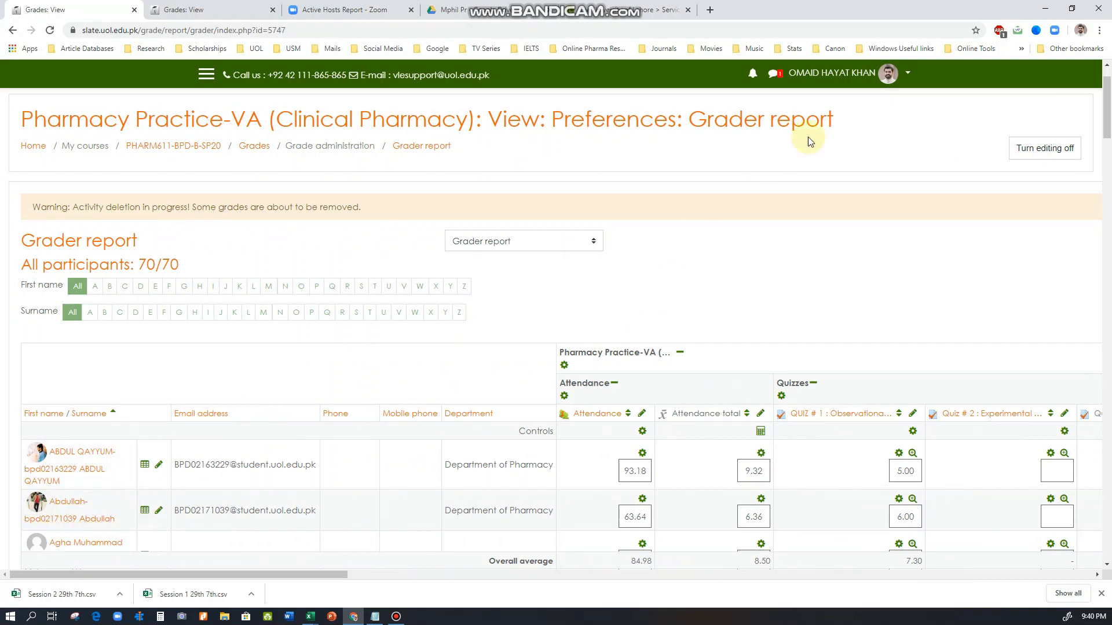
{"action": "left_click", "coordinate": [1036, 149]}
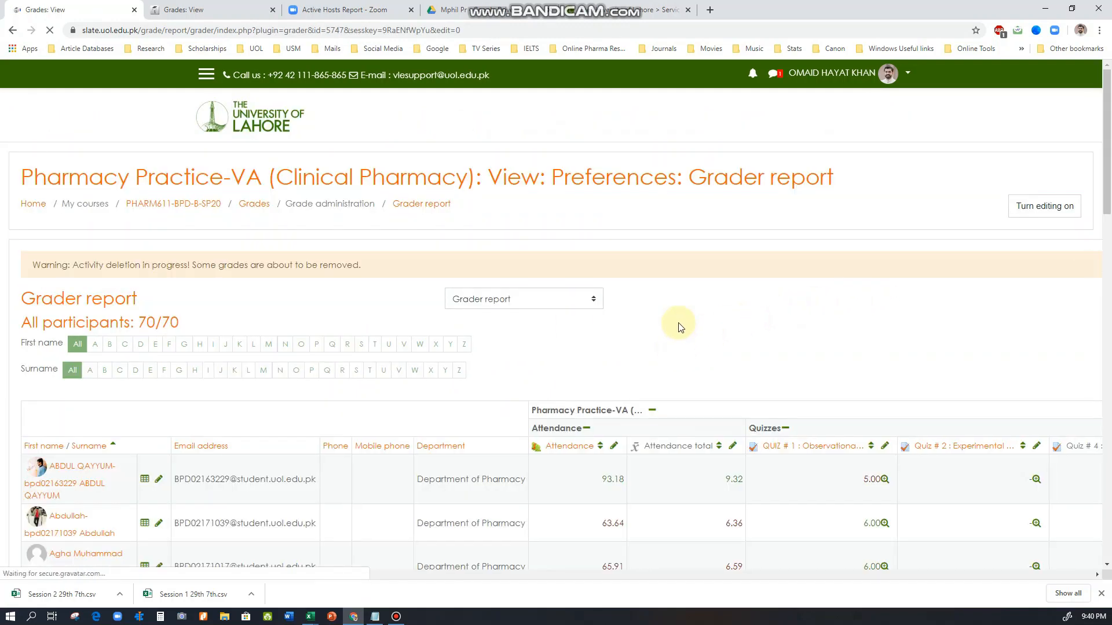
{"action": "scroll", "coordinate": [679, 327], "scroll_direction": "down", "scroll_amount": 4}
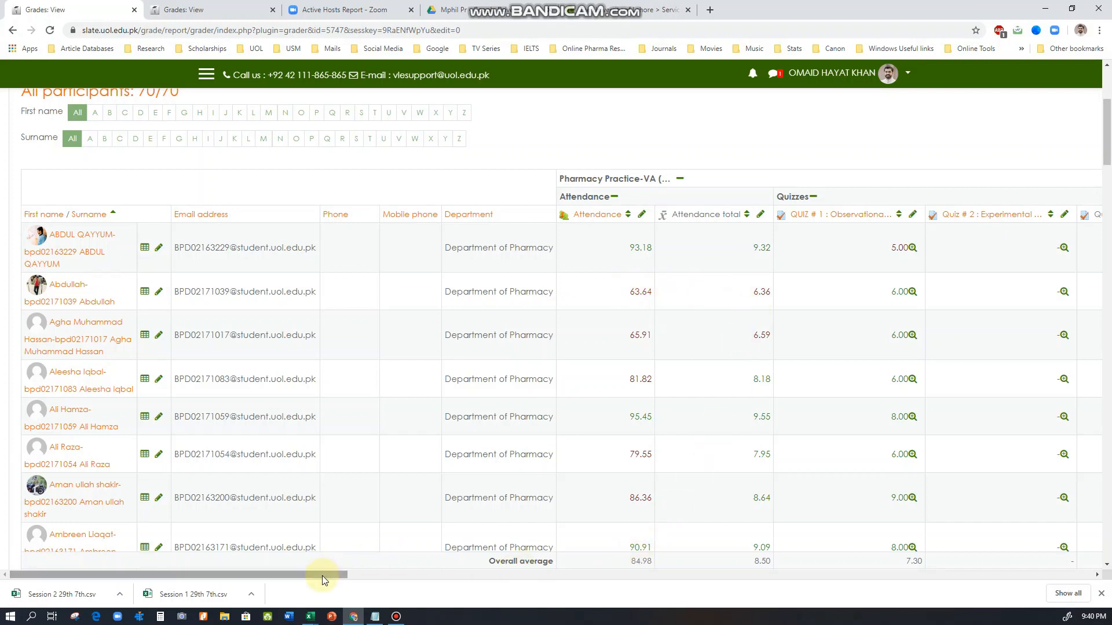
Examine the students' QUIZ # 1 : Observational Studies grades in the grader report, comparing how low and high marks are displayed
{"action": "left_click_drag", "start_coordinate": [322, 576], "coordinate": [474, 573]}
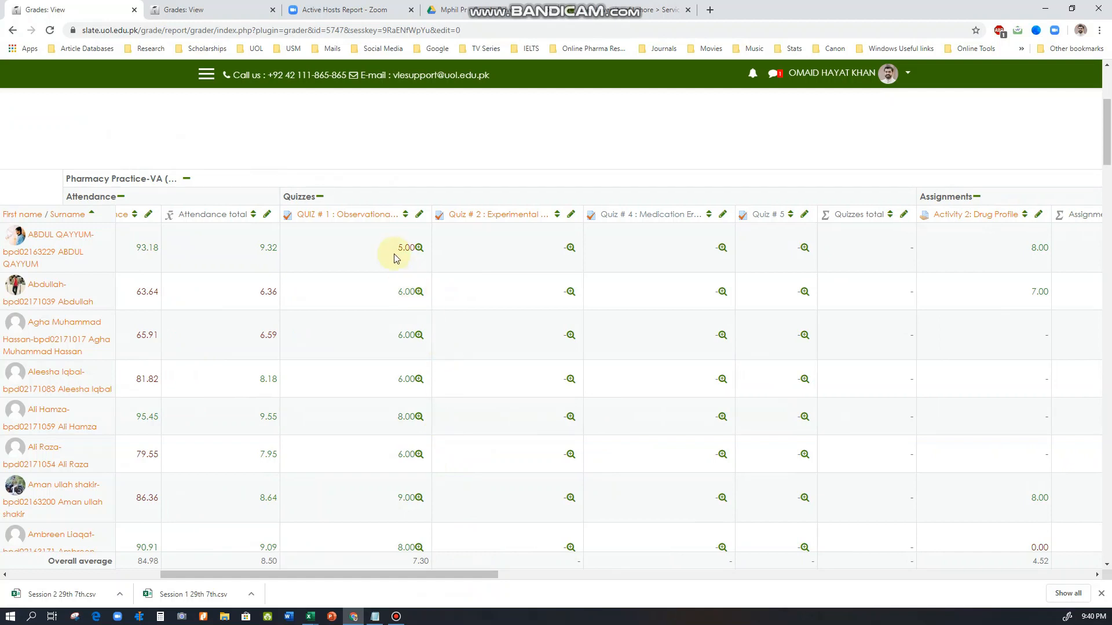
{"action": "left_click_drag", "start_coordinate": [392, 249], "coordinate": [408, 248]}
{"action": "left_click", "coordinate": [420, 259]}
{"action": "scroll", "coordinate": [415, 283], "scroll_direction": "down", "scroll_amount": 5}
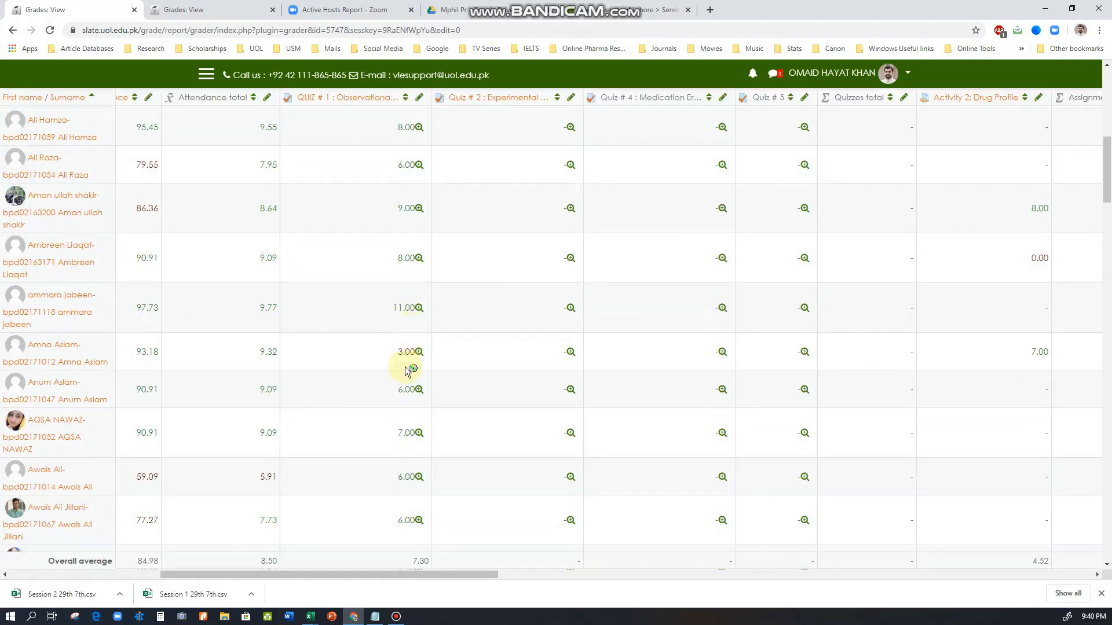
{"action": "double_click", "coordinate": [402, 352]}
{"action": "scroll", "coordinate": [410, 430], "scroll_direction": "down", "scroll_amount": 6}
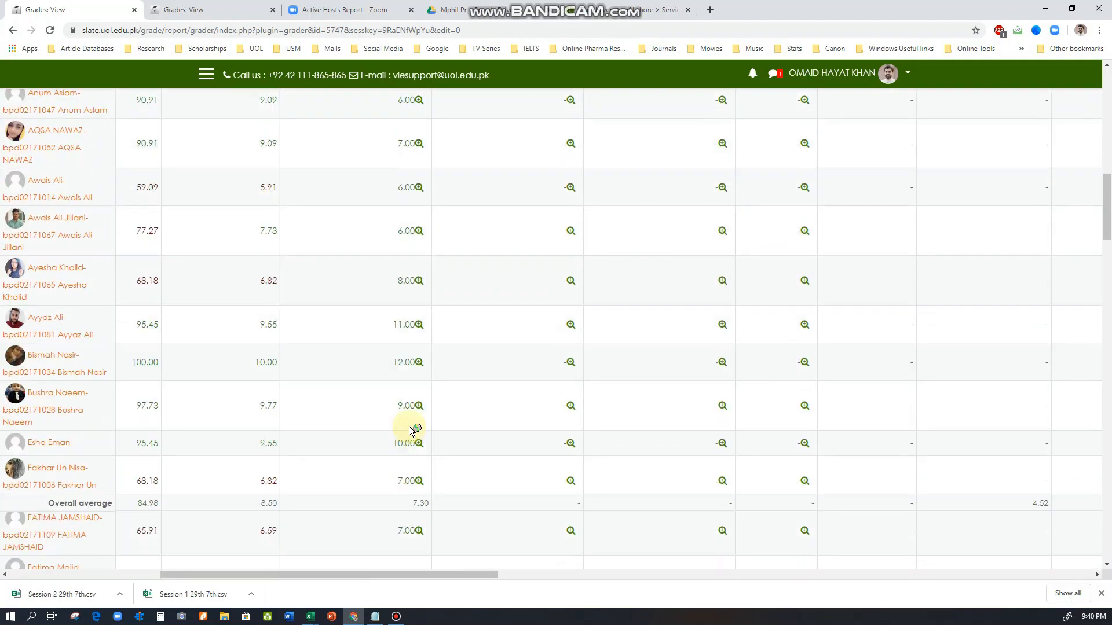
{"action": "scroll", "coordinate": [421, 401], "scroll_direction": "down", "scroll_amount": 5}
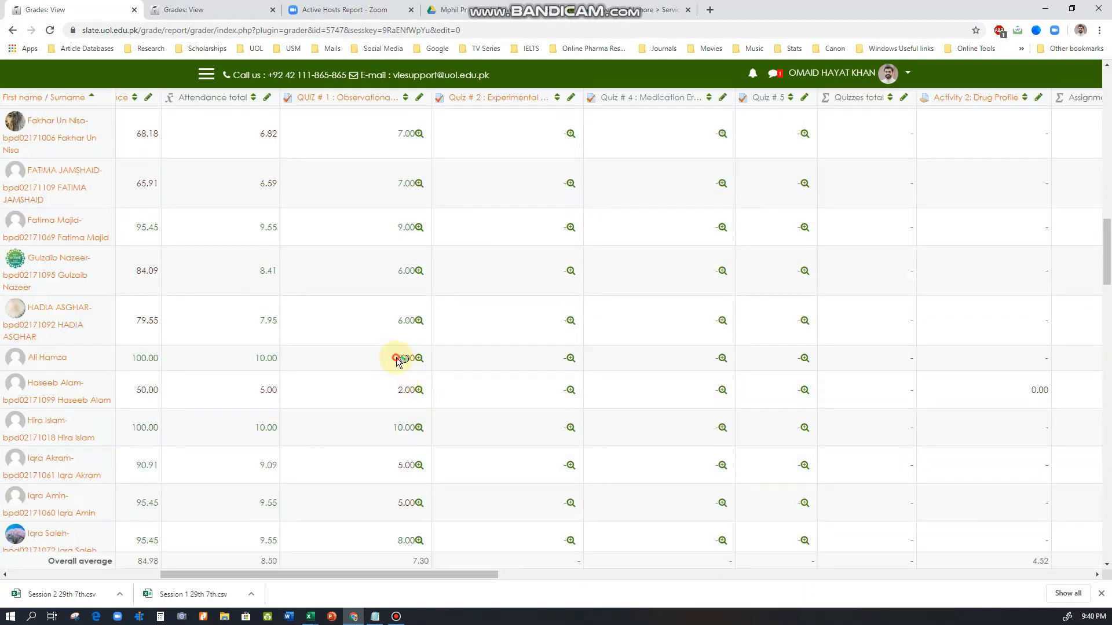
{"action": "double_click", "coordinate": [400, 358]}
{"action": "double_click", "coordinate": [405, 390]}
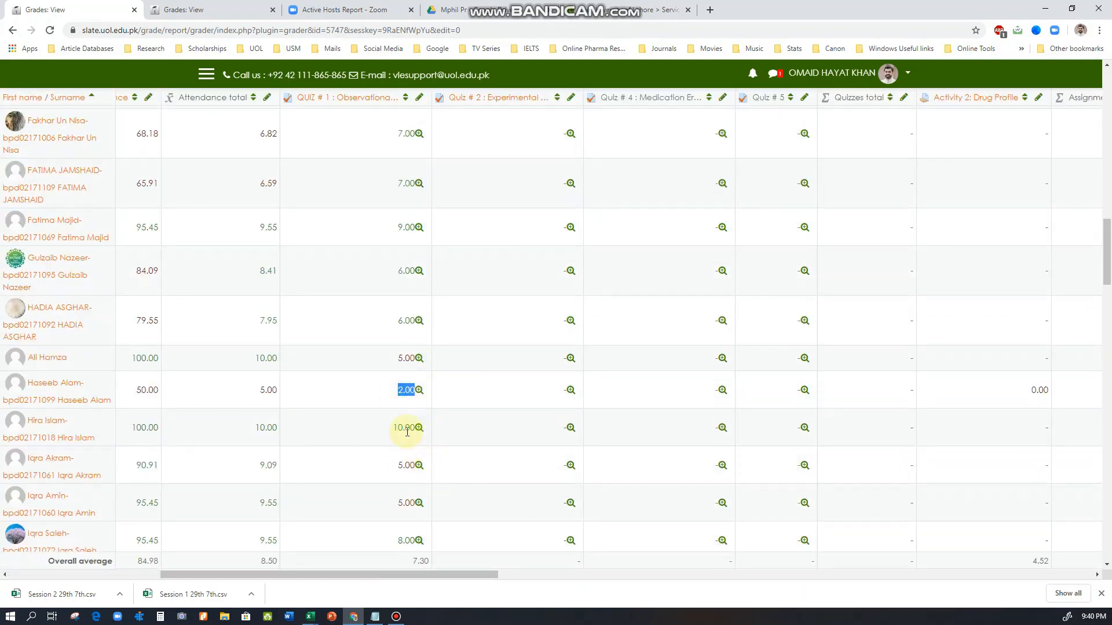
{"action": "scroll", "coordinate": [407, 432], "scroll_direction": "up", "scroll_amount": 10}
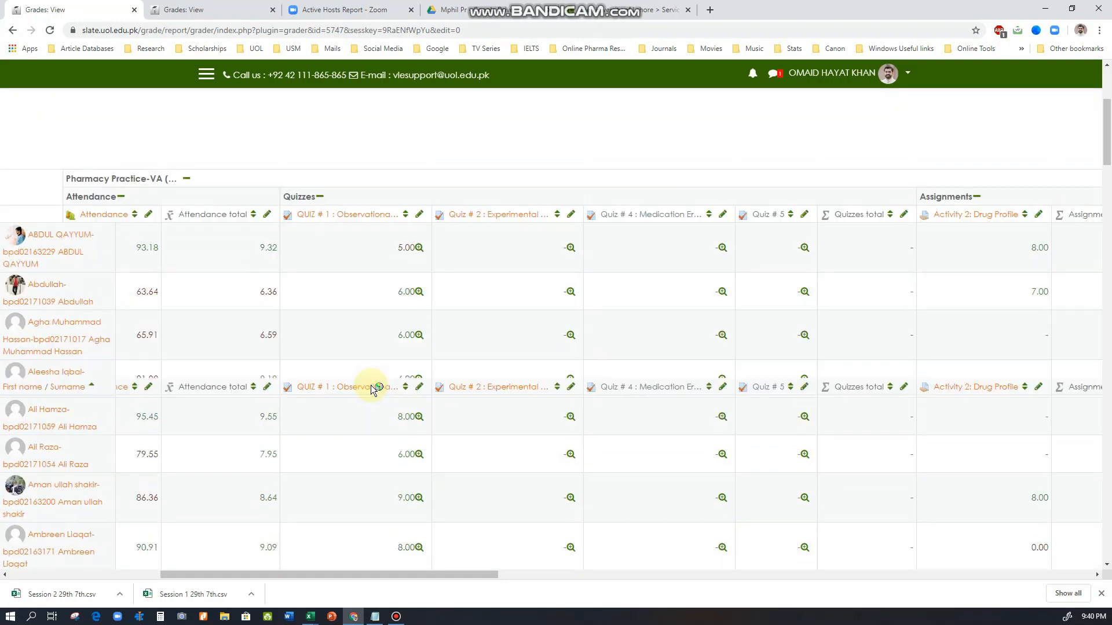
{"action": "scroll", "coordinate": [370, 388], "scroll_direction": "up", "scroll_amount": 4}
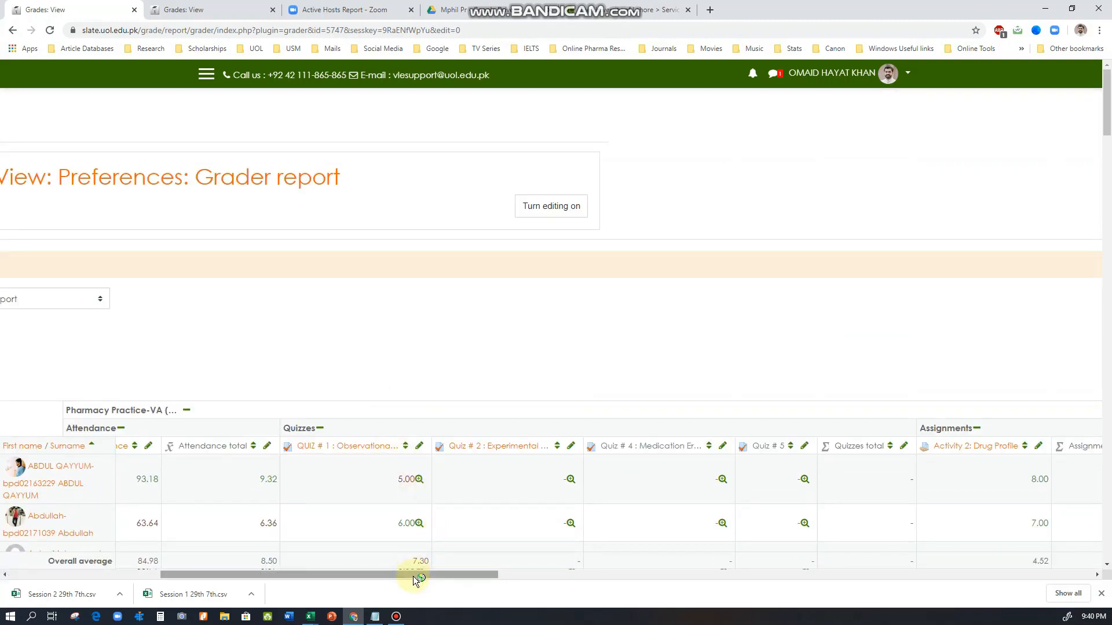
Switch from the grader report to Gradebook setup and review the quiz items and category totals
{"action": "left_click_drag", "start_coordinate": [412, 575], "coordinate": [210, 574]}
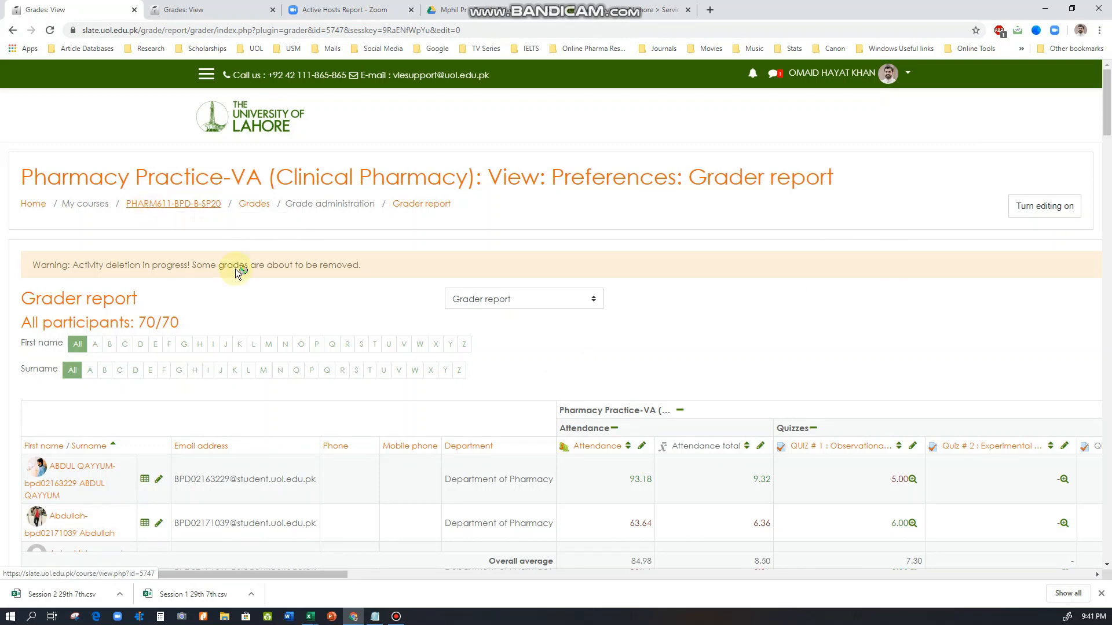
{"action": "left_click", "coordinate": [496, 297]}
{"action": "left_click", "coordinate": [489, 411]}
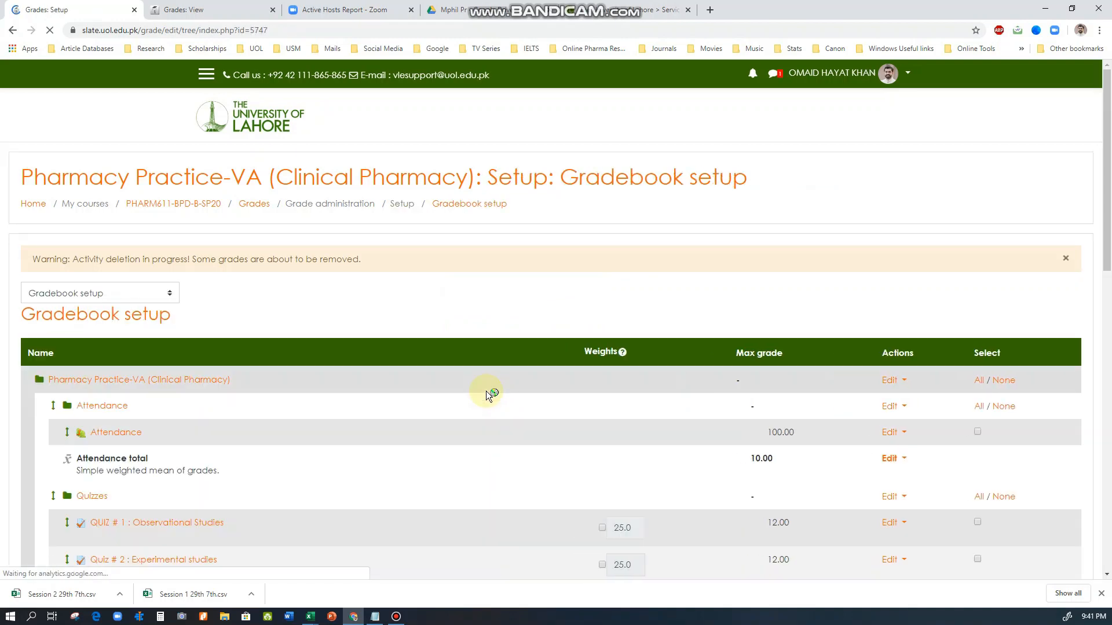
{"action": "scroll", "coordinate": [394, 408], "scroll_direction": "down", "scroll_amount": 3}
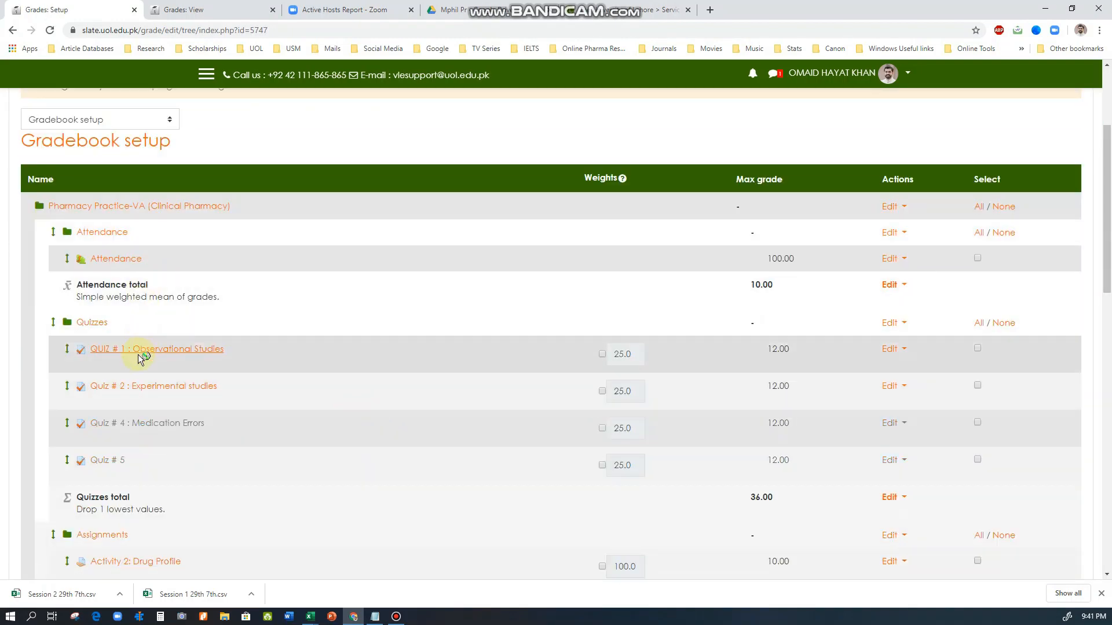
{"action": "scroll", "coordinate": [149, 374], "scroll_direction": "down", "scroll_amount": 2}
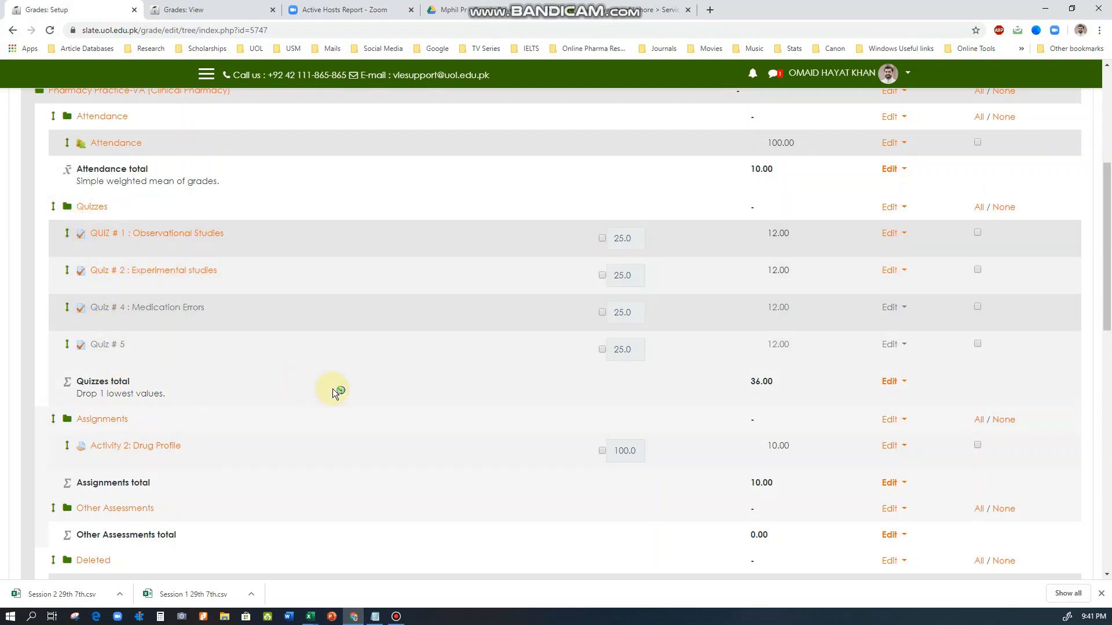
{"action": "scroll", "coordinate": [332, 388], "scroll_direction": "up", "scroll_amount": 3}
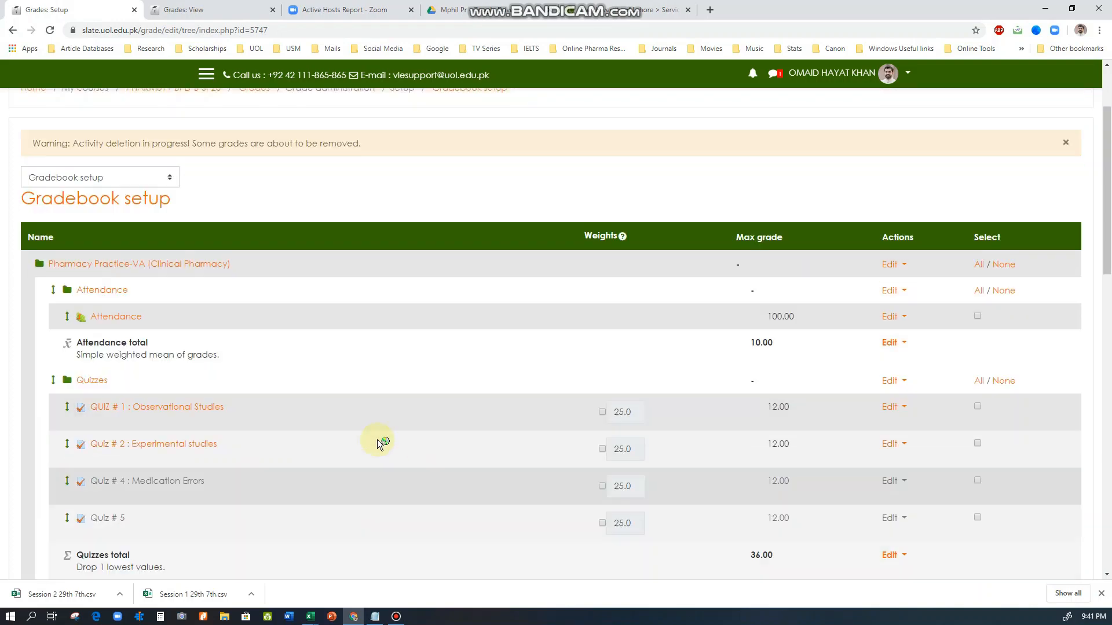
{"action": "scroll", "coordinate": [377, 439], "scroll_direction": "up", "scroll_amount": 2}
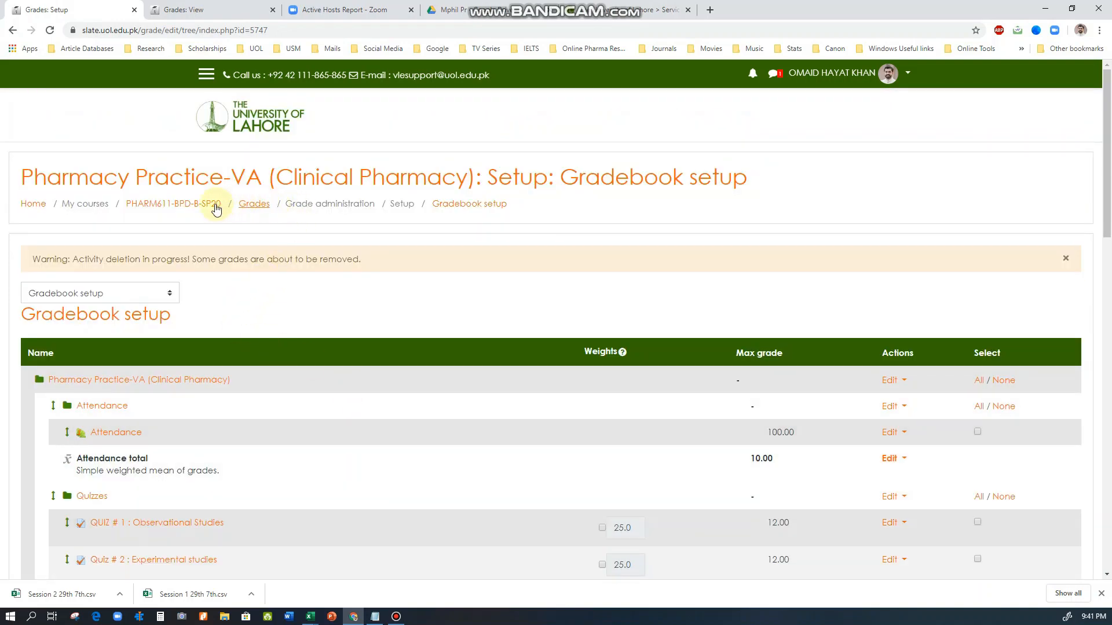
Go back to the course page and start adding a Quiz activity to the 2 March - 8 March section
{"action": "left_click", "coordinate": [171, 209]}
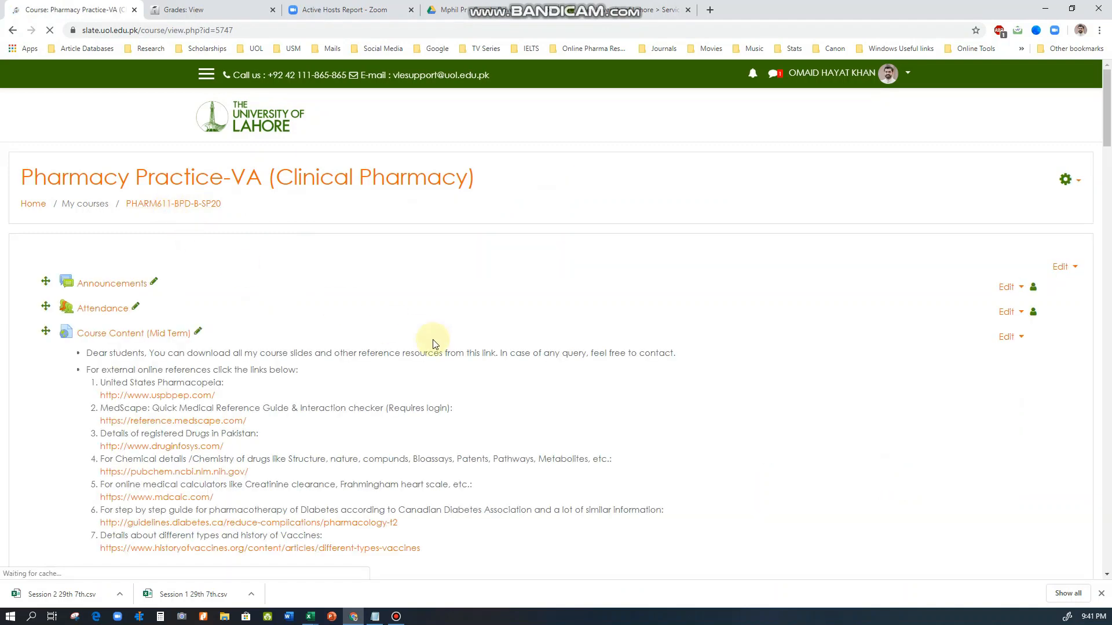
{"action": "scroll", "coordinate": [710, 390], "scroll_direction": "down", "scroll_amount": 8}
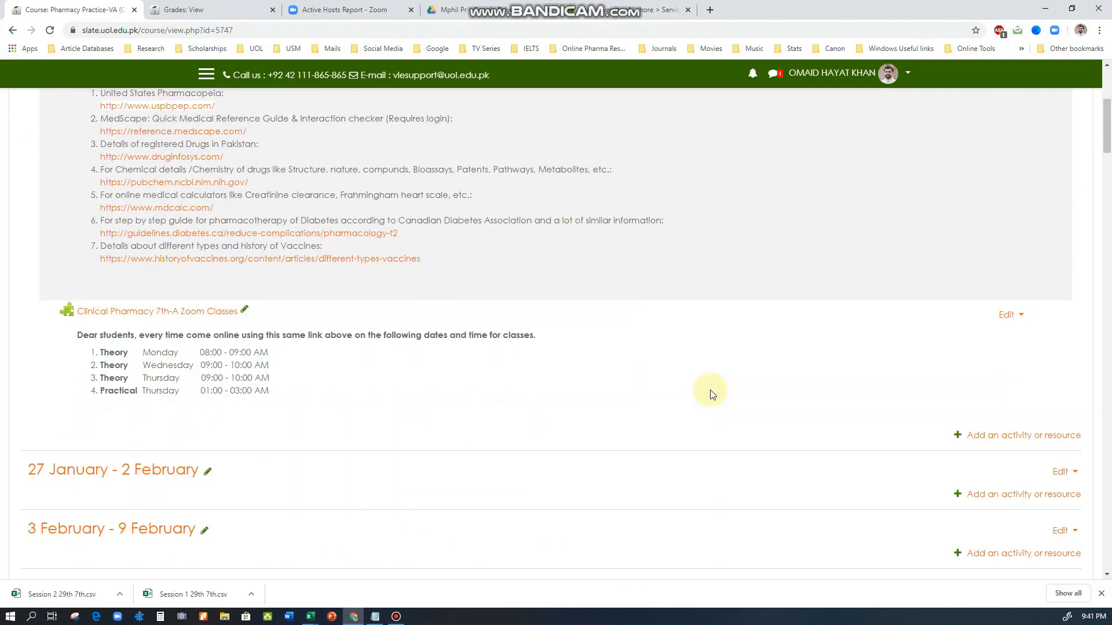
{"action": "scroll", "coordinate": [712, 393], "scroll_direction": "down", "scroll_amount": 3}
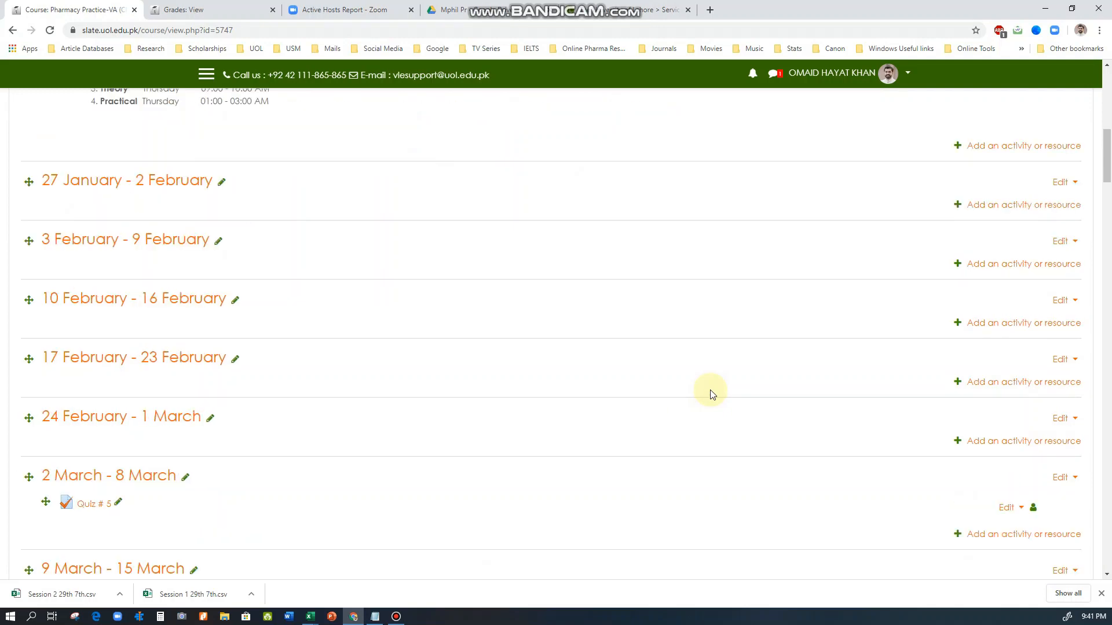
{"action": "scroll", "coordinate": [713, 394], "scroll_direction": "down", "scroll_amount": 1}
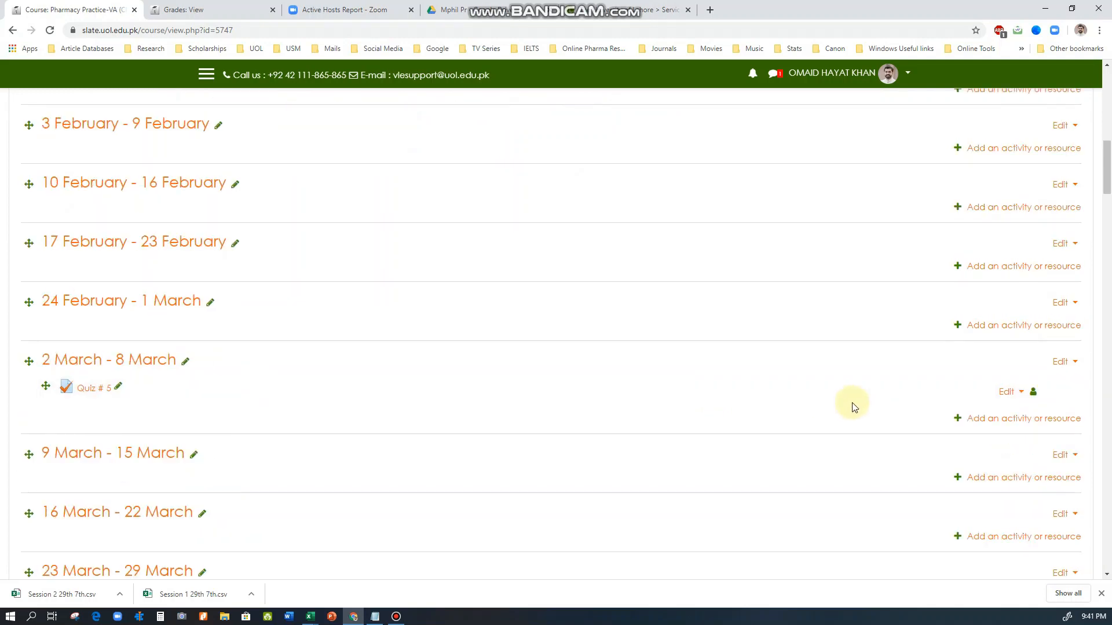
{"action": "left_click", "coordinate": [1000, 422]}
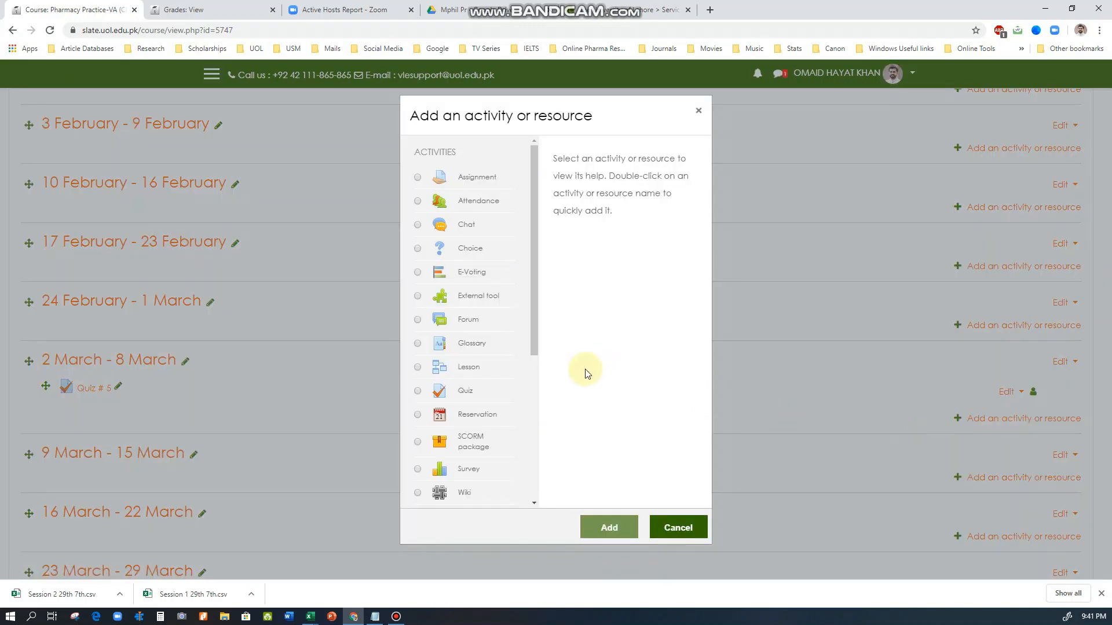
{"action": "left_click", "coordinate": [463, 393]}
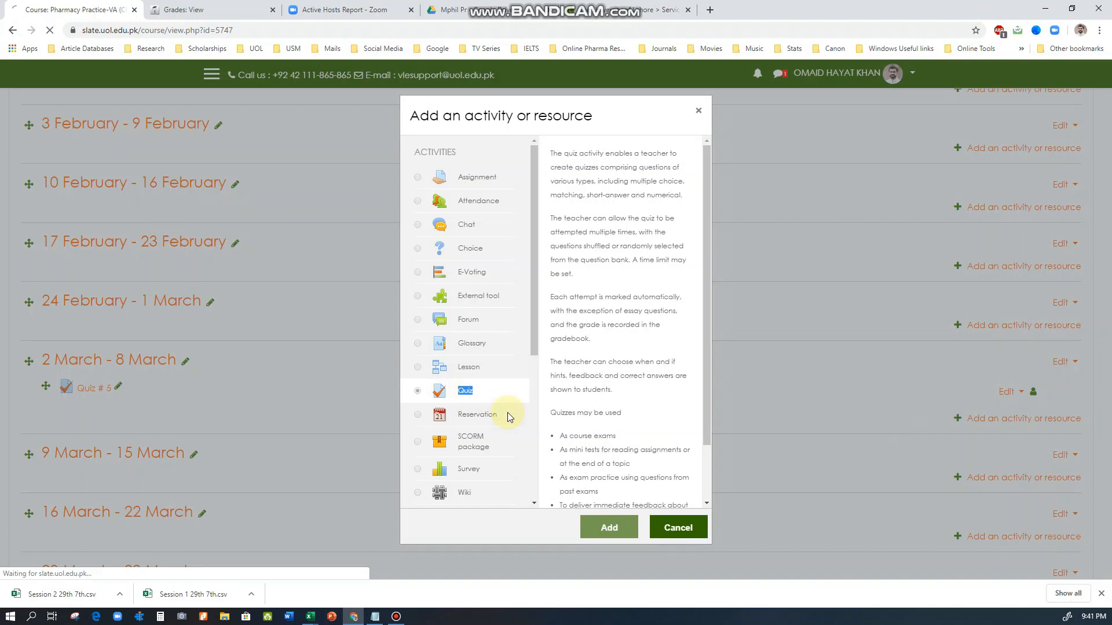
{"action": "left_click", "coordinate": [615, 525]}
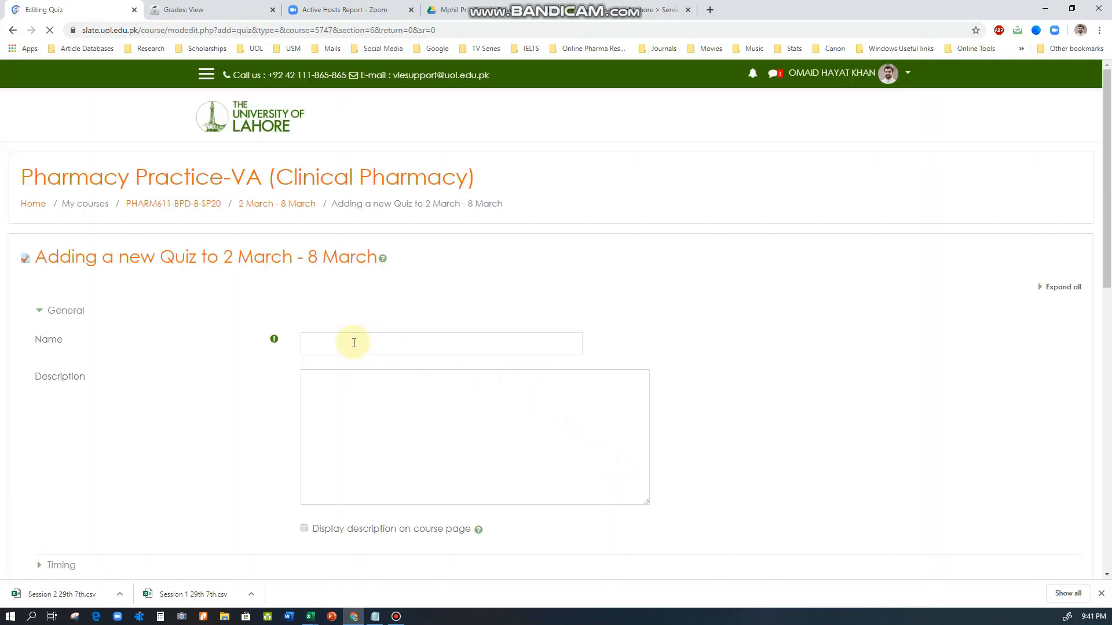
Name the new quiz "Quiz # 6: Sample"
{"action": "left_click", "coordinate": [354, 343]}
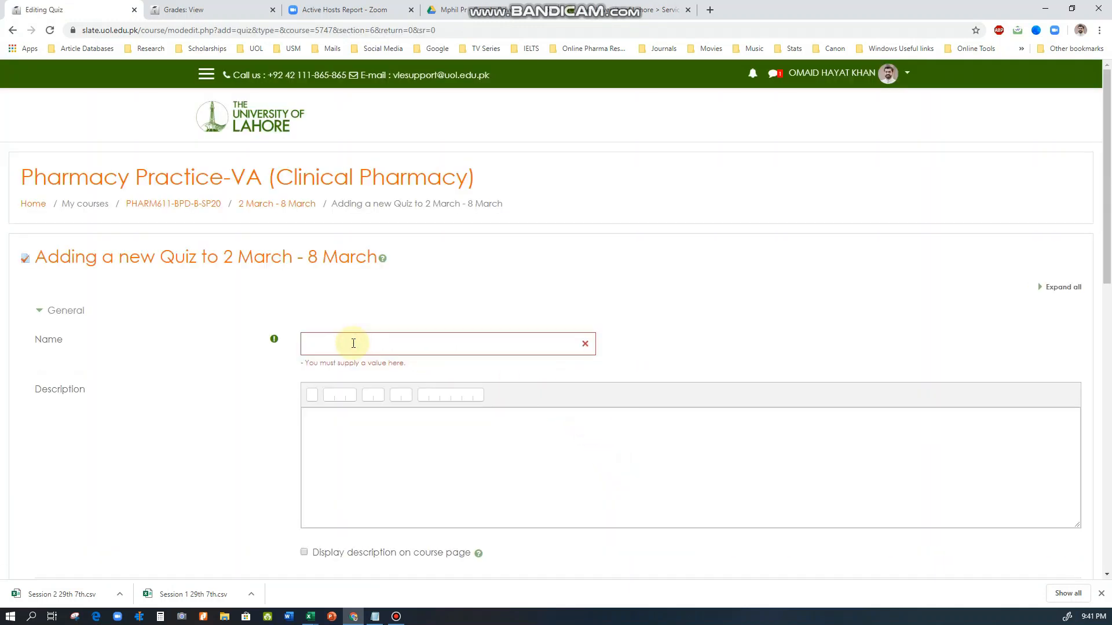
{"action": "scroll", "coordinate": [353, 344], "scroll_direction": "down", "scroll_amount": 8}
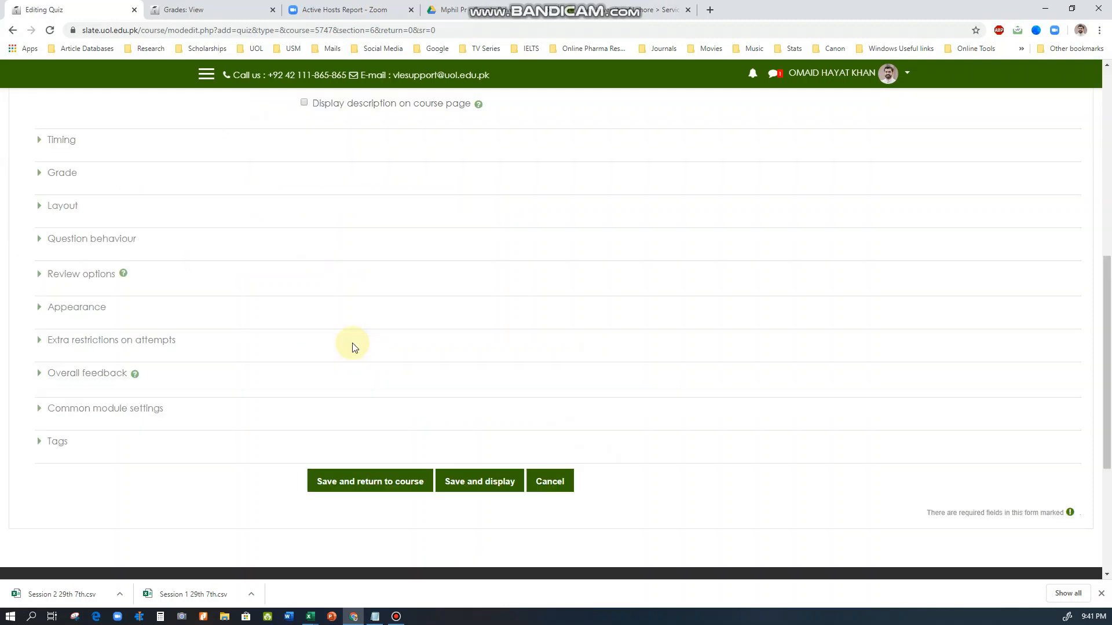
{"action": "scroll", "coordinate": [355, 346], "scroll_direction": "down", "scroll_amount": 5}
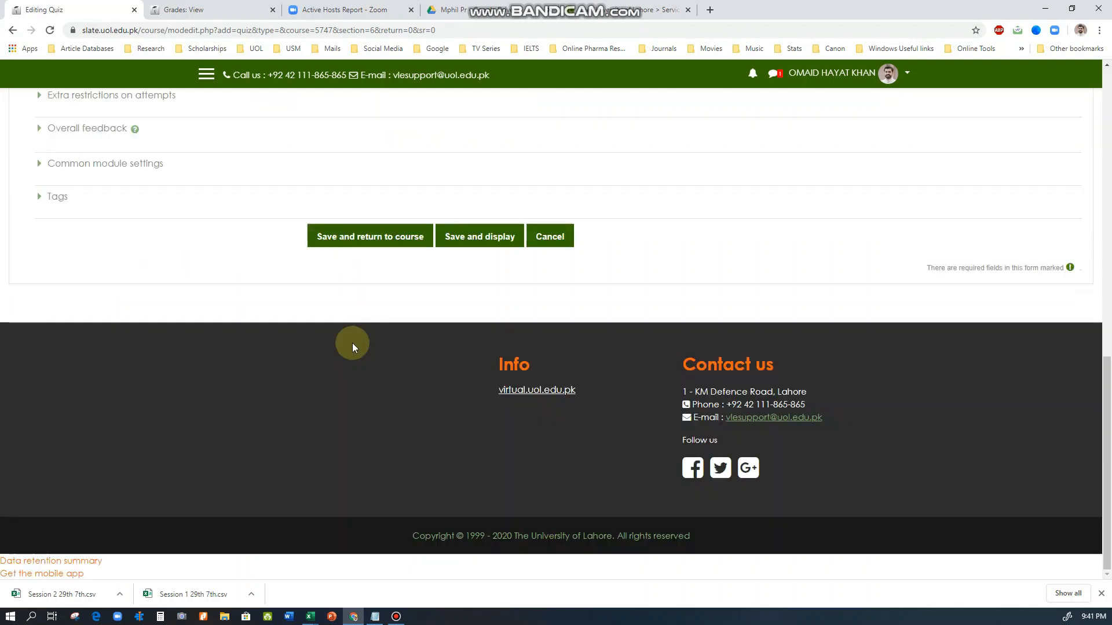
{"action": "scroll", "coordinate": [352, 342], "scroll_direction": "up", "scroll_amount": 13}
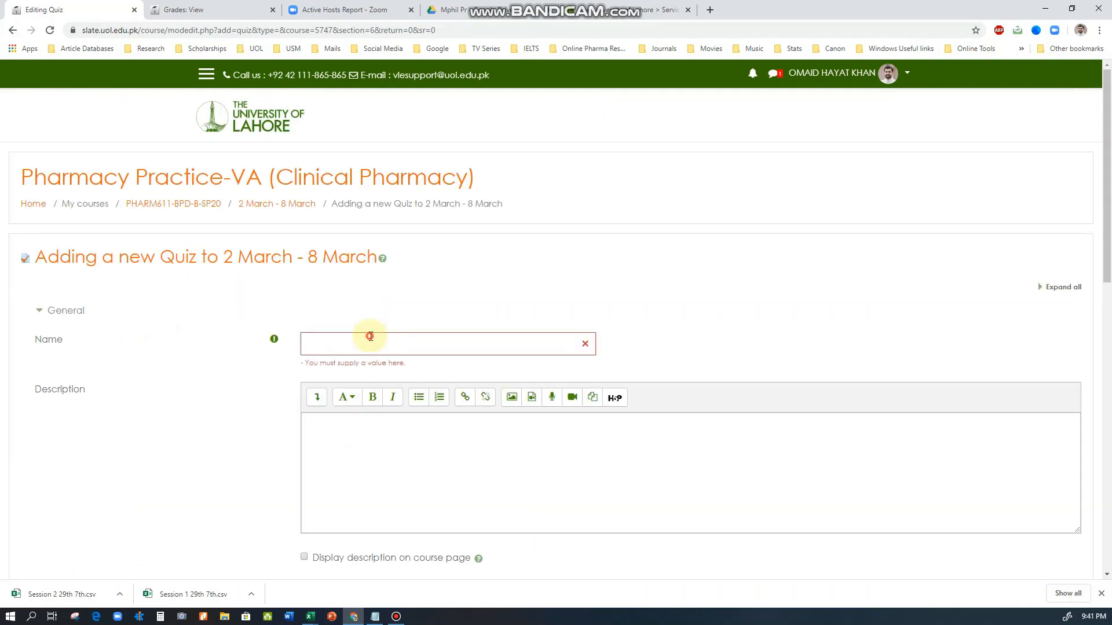
{"action": "left_click", "coordinate": [368, 345]}
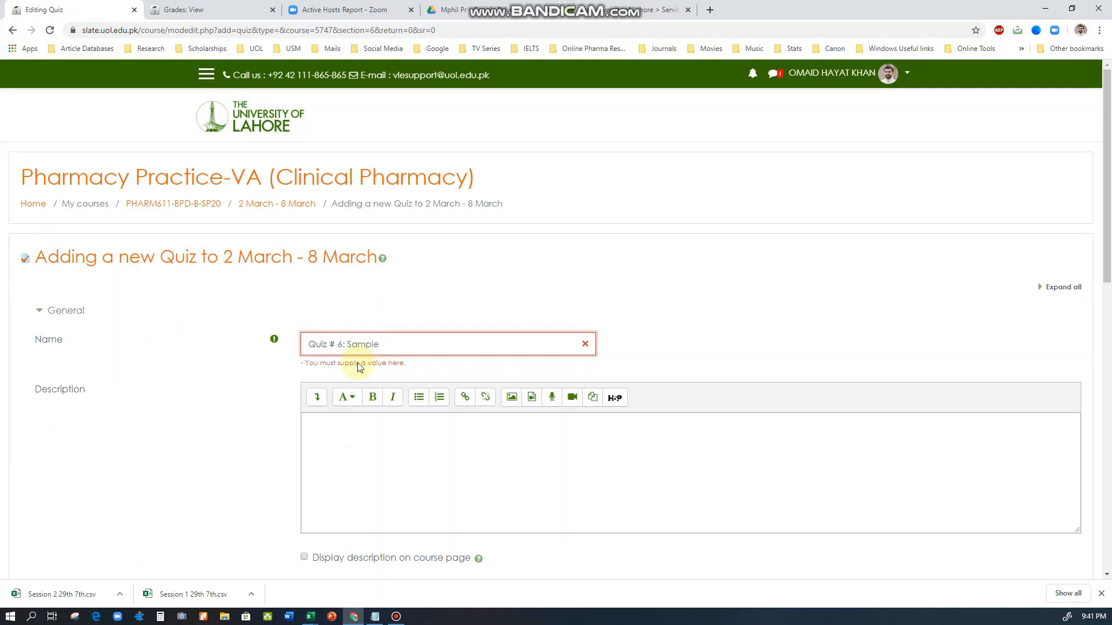
{"action": "left_click", "coordinate": [280, 411]}
Set the new quiz's grade category to Quizzes in its Grade settings
{"action": "scroll", "coordinate": [278, 409], "scroll_direction": "down", "scroll_amount": 3}
{"action": "scroll", "coordinate": [258, 371], "scroll_direction": "down", "scroll_amount": 3}
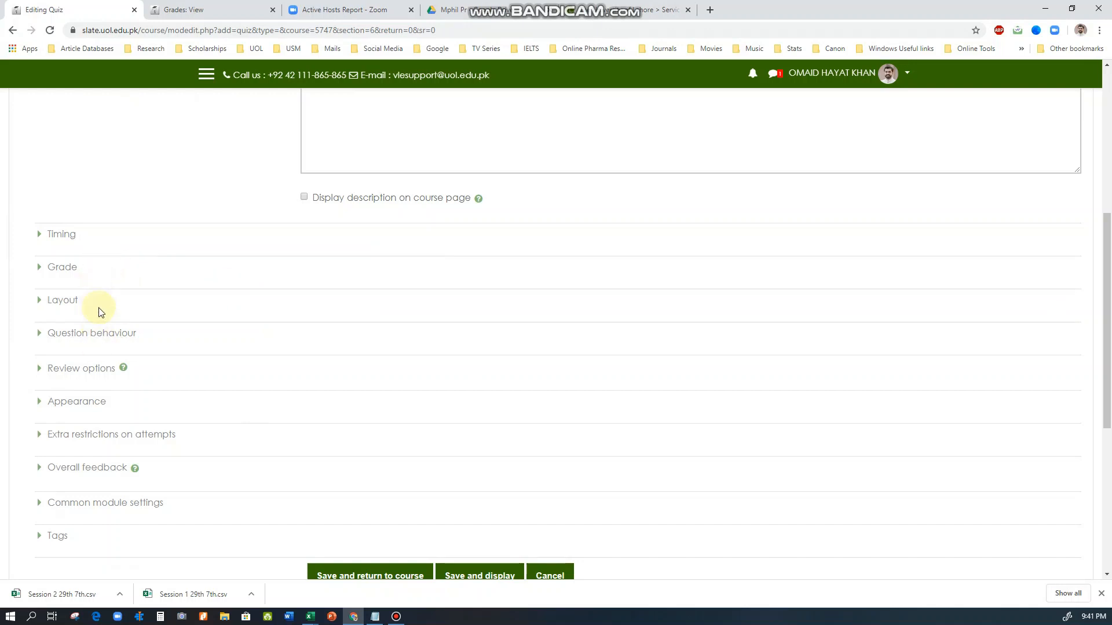
{"action": "scroll", "coordinate": [99, 315], "scroll_direction": "down", "scroll_amount": 2}
{"action": "scroll", "coordinate": [87, 266], "scroll_direction": "up", "scroll_amount": 1}
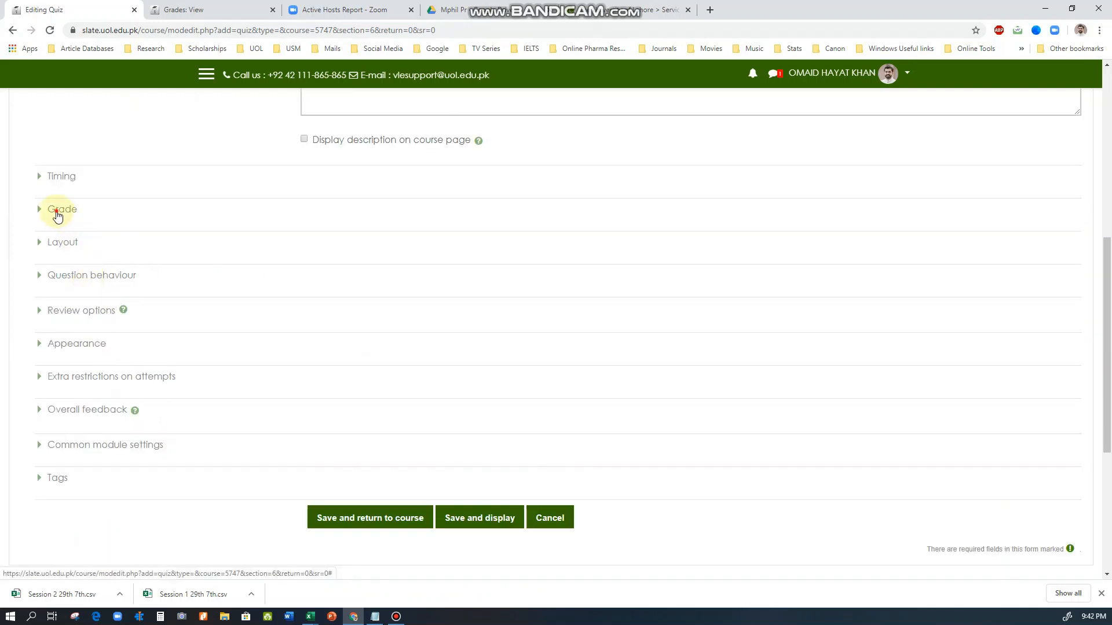
{"action": "left_click", "coordinate": [56, 216]}
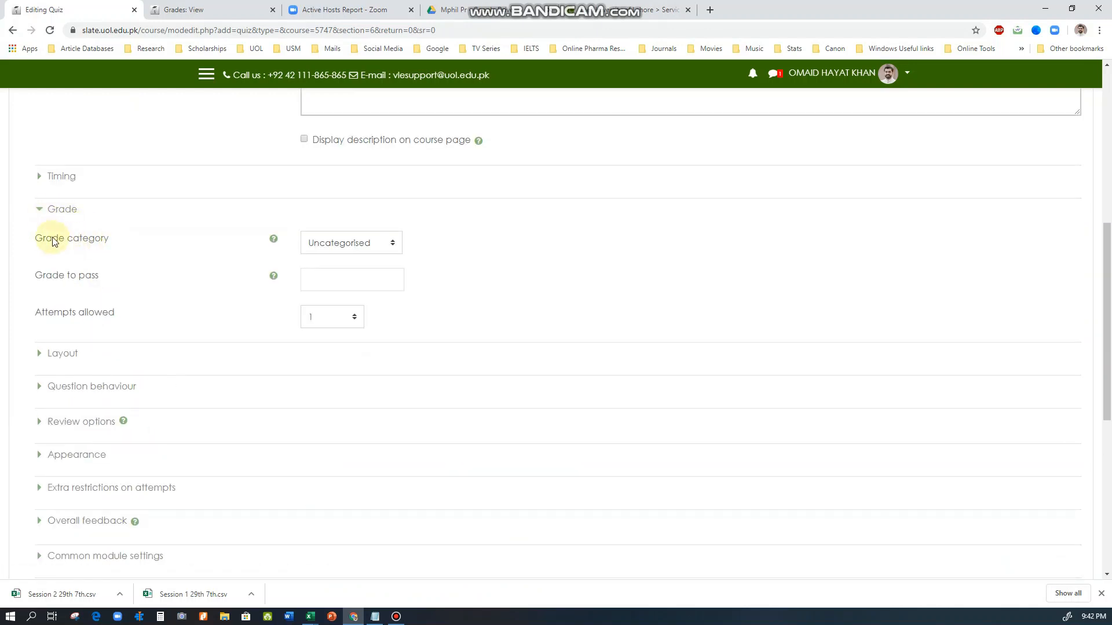
{"action": "left_click_drag", "start_coordinate": [63, 243], "coordinate": [119, 245]}
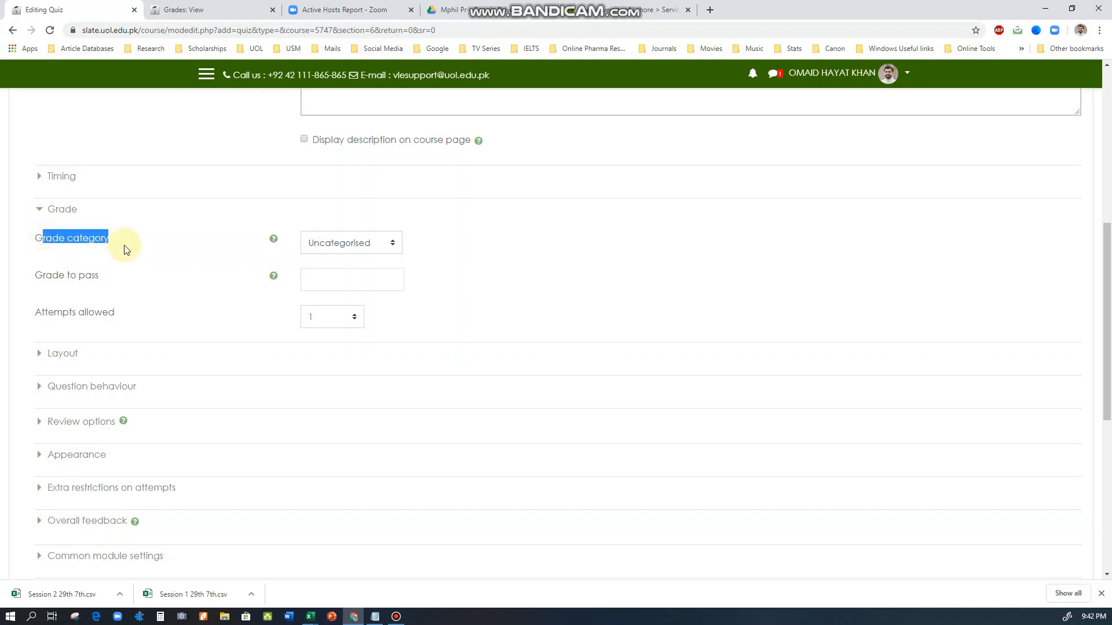
{"action": "left_click", "coordinate": [378, 247]}
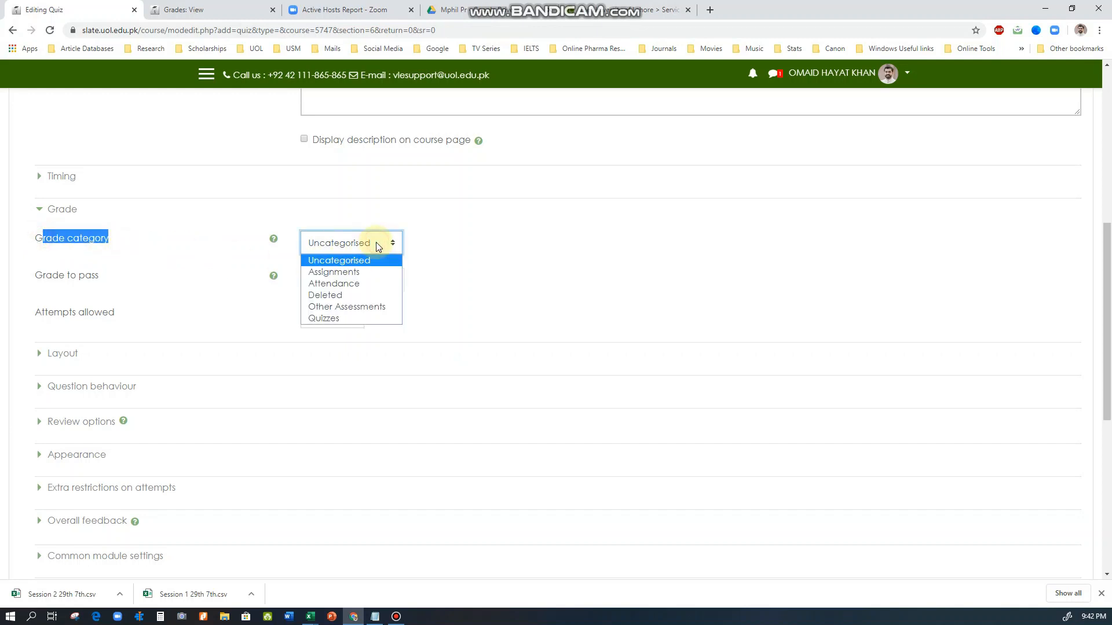
{"action": "left_click", "coordinate": [325, 320]}
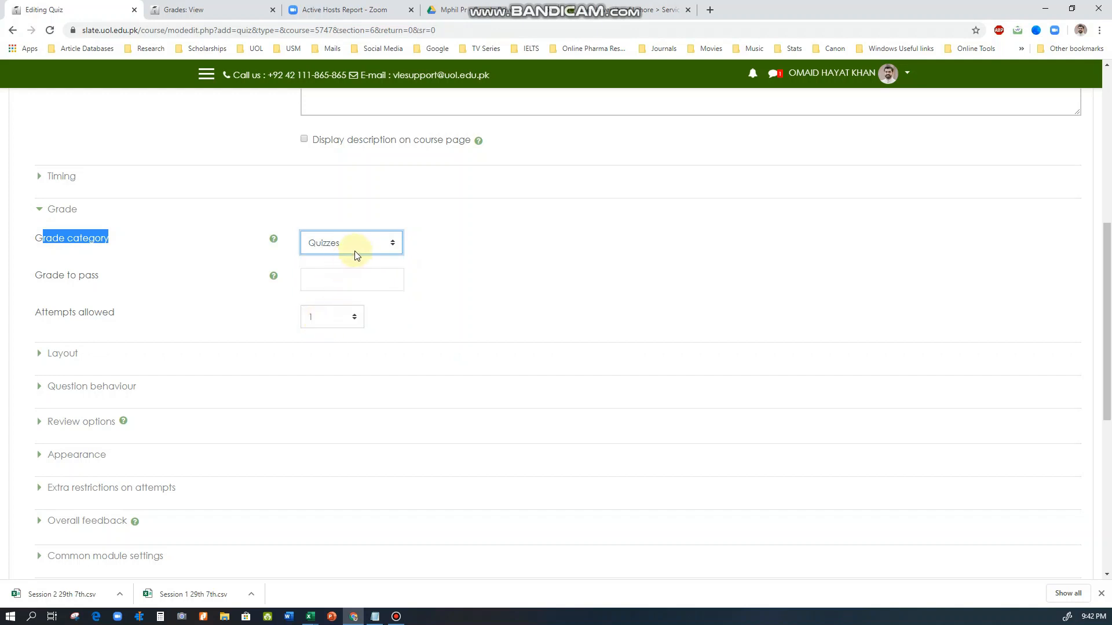
{"action": "left_click", "coordinate": [338, 266]}
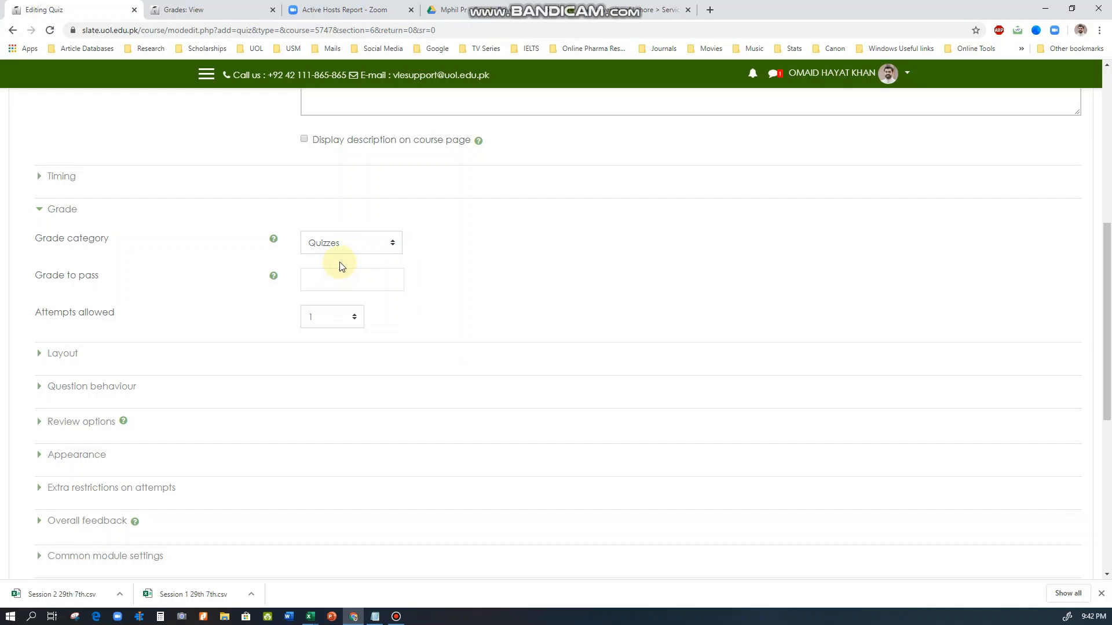
Set the quiz's grade to pass to 6, then save the quiz and return to the course
{"action": "left_click", "coordinate": [332, 284]}
{"action": "left_click", "coordinate": [466, 285]}
{"action": "scroll", "coordinate": [241, 311], "scroll_direction": "down", "scroll_amount": 1}
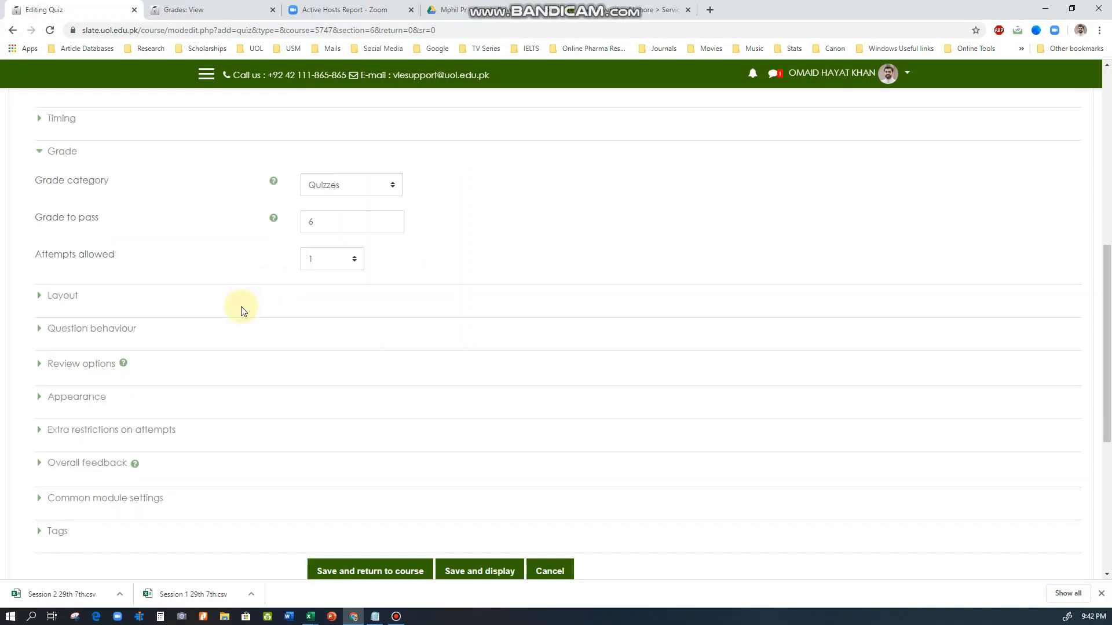
{"action": "scroll", "coordinate": [197, 411], "scroll_direction": "down", "scroll_amount": 2}
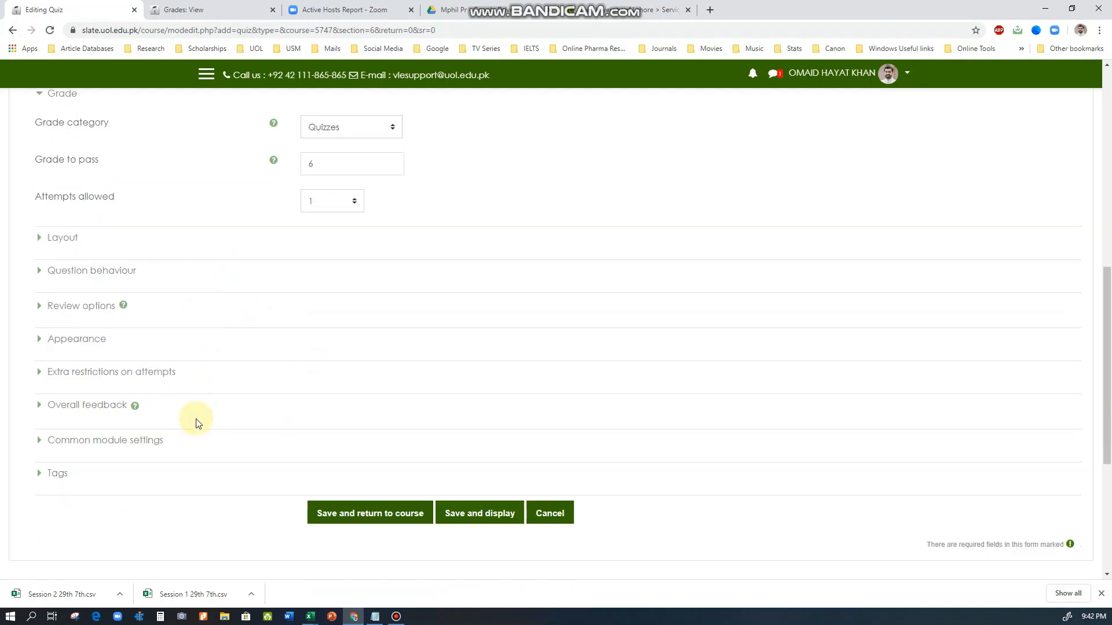
{"action": "scroll", "coordinate": [184, 410], "scroll_direction": "up", "scroll_amount": 1}
{"action": "scroll", "coordinate": [187, 399], "scroll_direction": "down", "scroll_amount": 3}
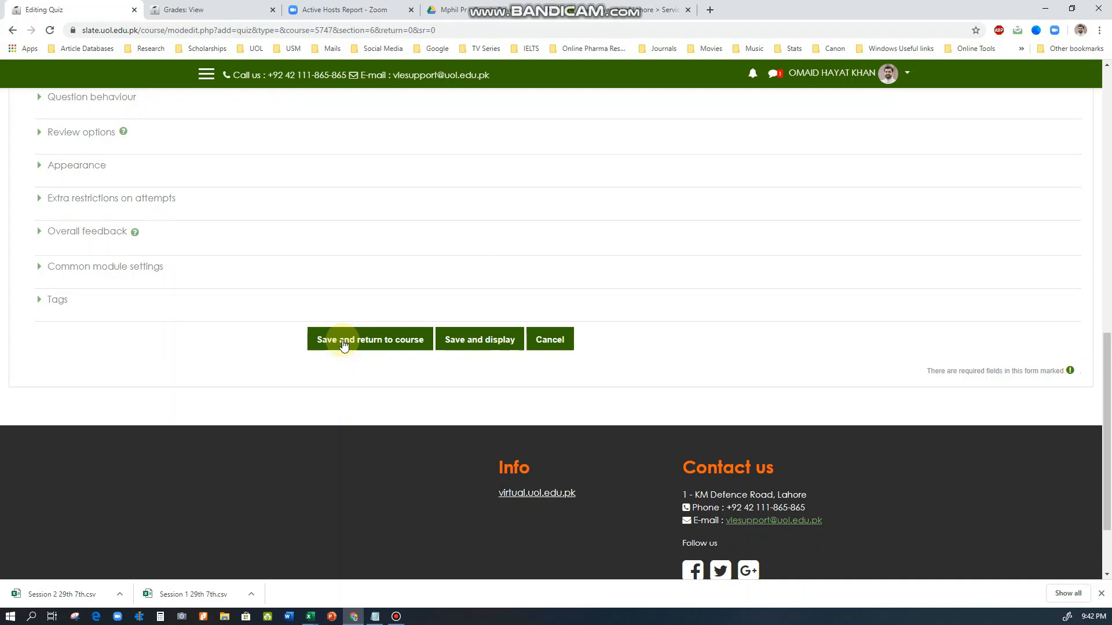
{"action": "left_click", "coordinate": [344, 343]}
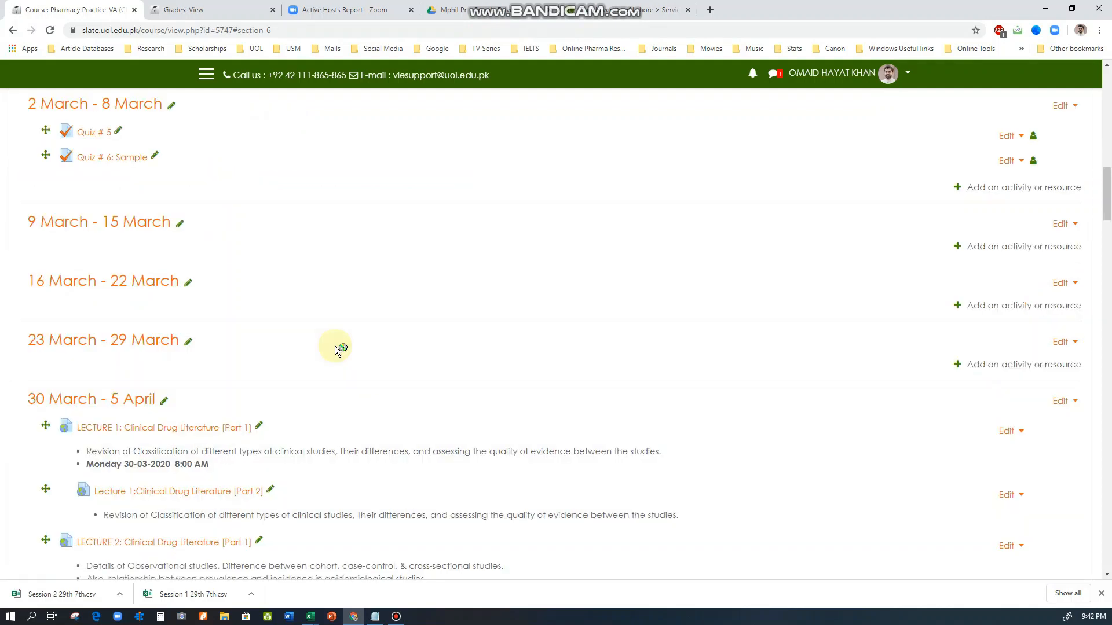
Open Quiz # 6: Sample for editing and save its maximum grade as 12
{"action": "scroll", "coordinate": [335, 346], "scroll_direction": "up", "scroll_amount": 1}
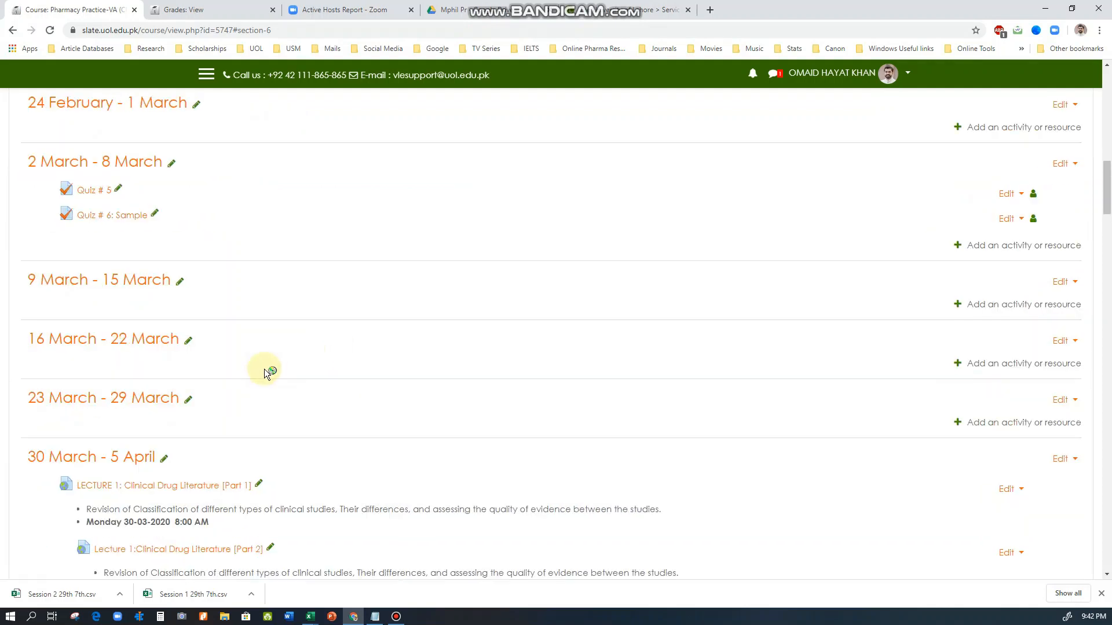
{"action": "left_click", "coordinate": [105, 221]}
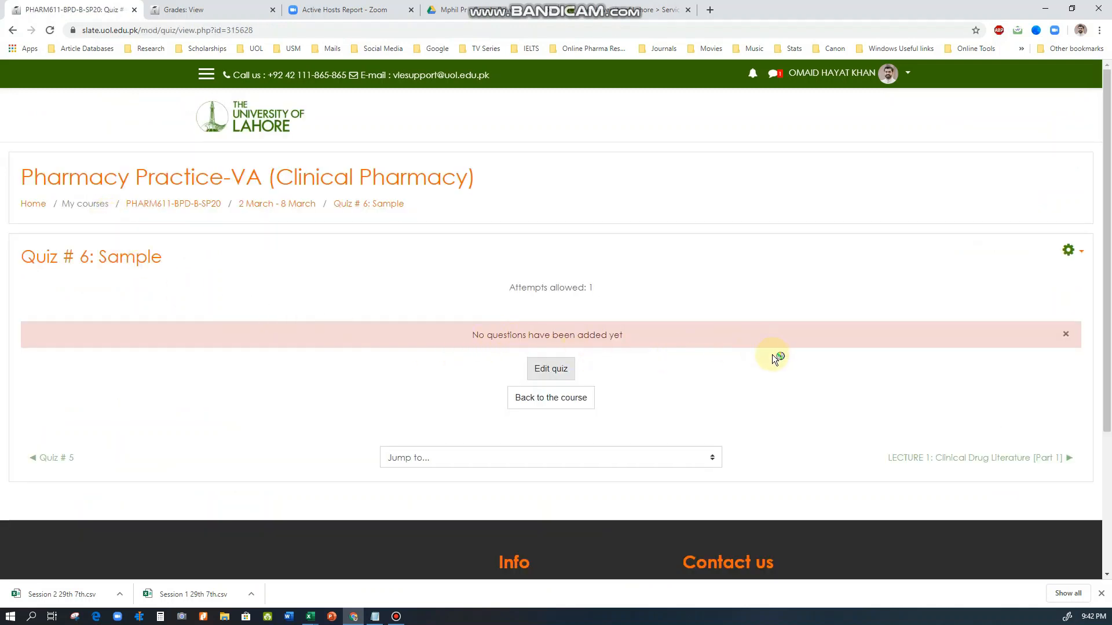
{"action": "left_click", "coordinate": [544, 371]}
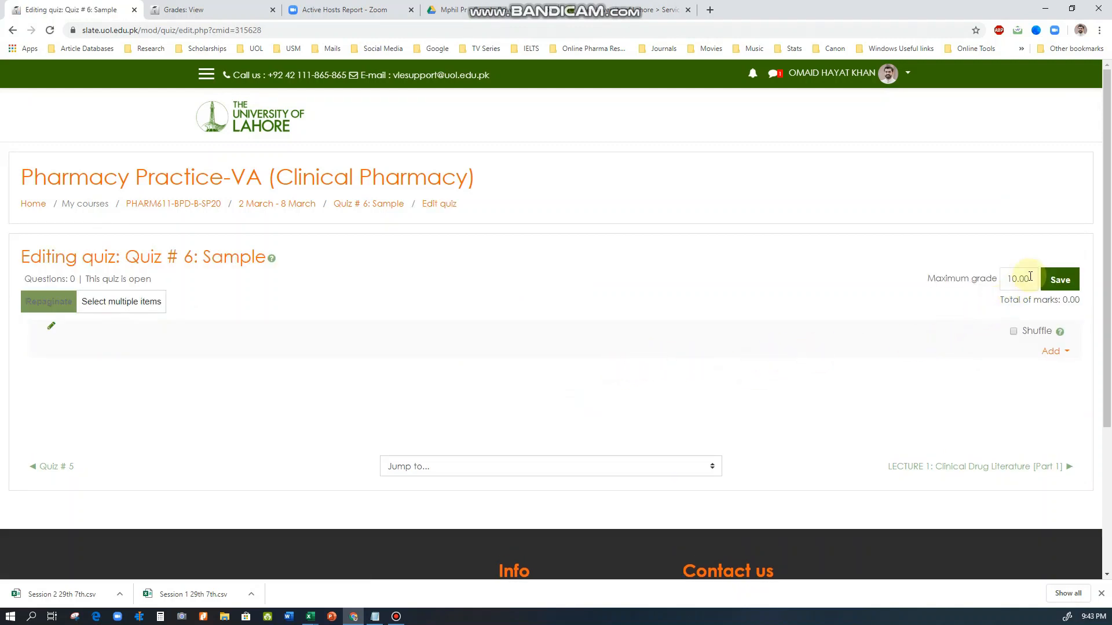
{"action": "left_click_drag", "start_coordinate": [1030, 278], "coordinate": [1001, 278]}
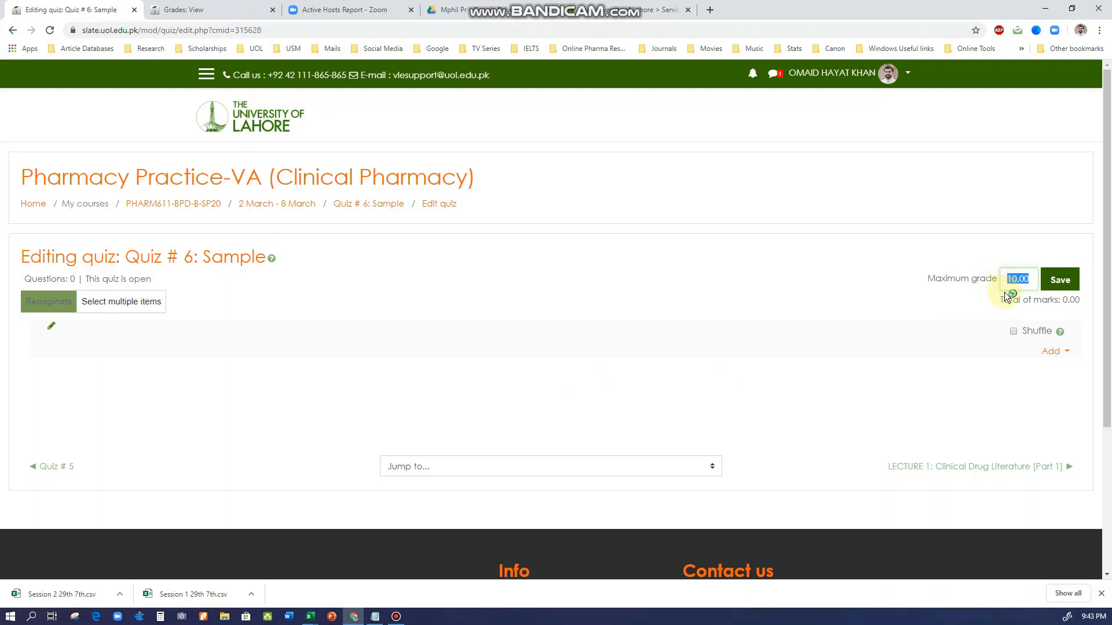
{"action": "type", "text": "12"}
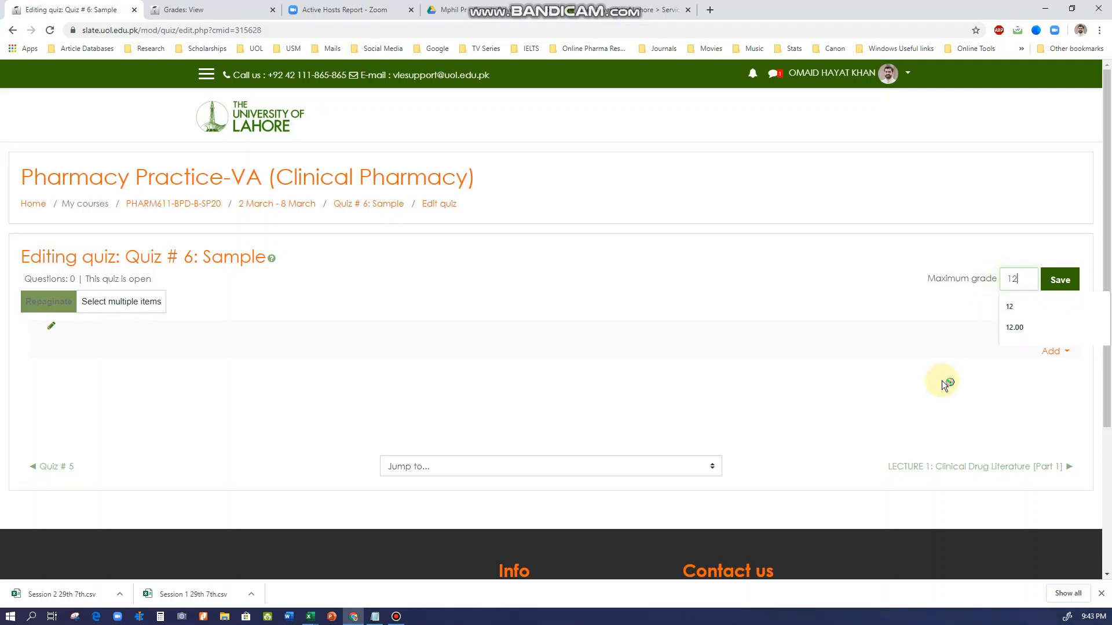
{"action": "left_click", "coordinate": [1058, 279]}
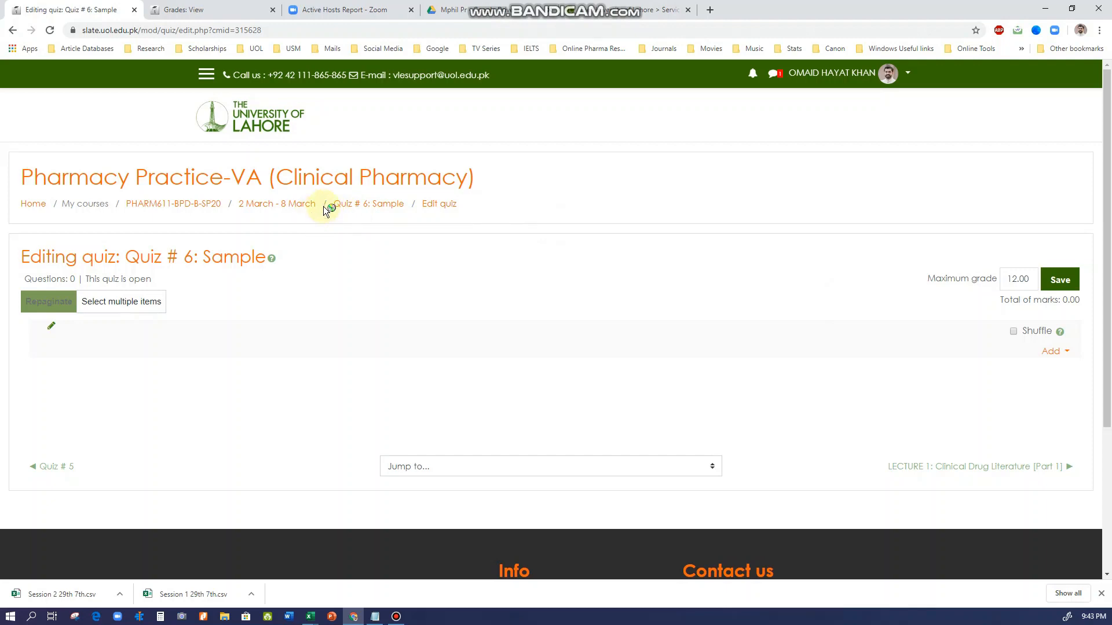
Return to the course's Gradebook setup and check Quiz # 6: Sample's maximum grade and the Quizzes total
{"action": "left_click", "coordinate": [168, 204]}
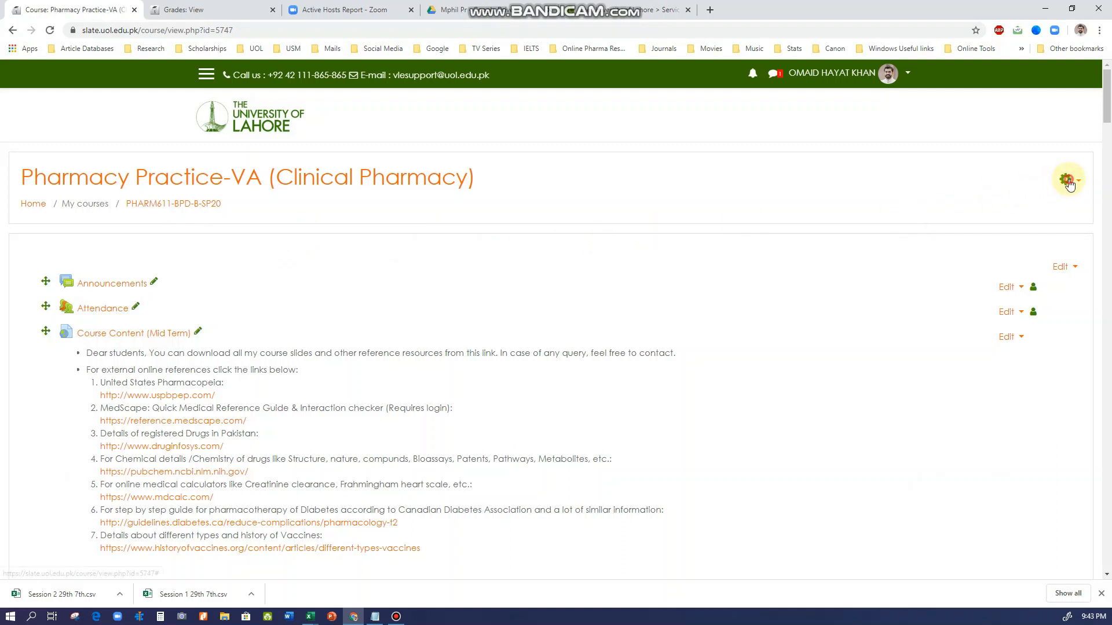
{"action": "left_click", "coordinate": [1065, 179]}
{"action": "left_click", "coordinate": [1007, 251]}
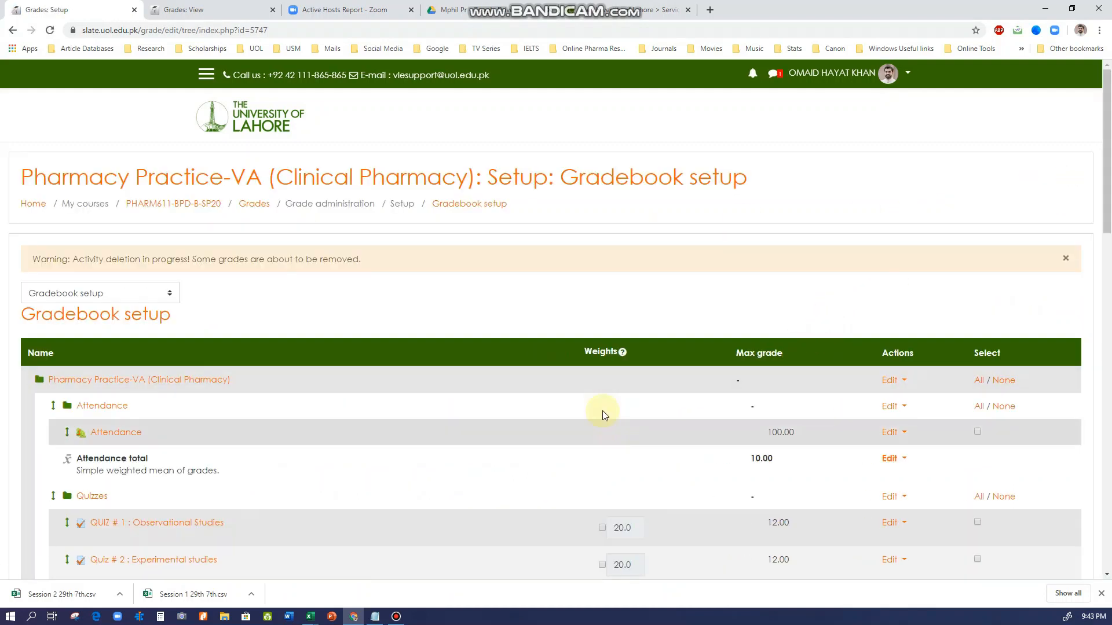
{"action": "scroll", "coordinate": [438, 394], "scroll_direction": "down", "scroll_amount": 3}
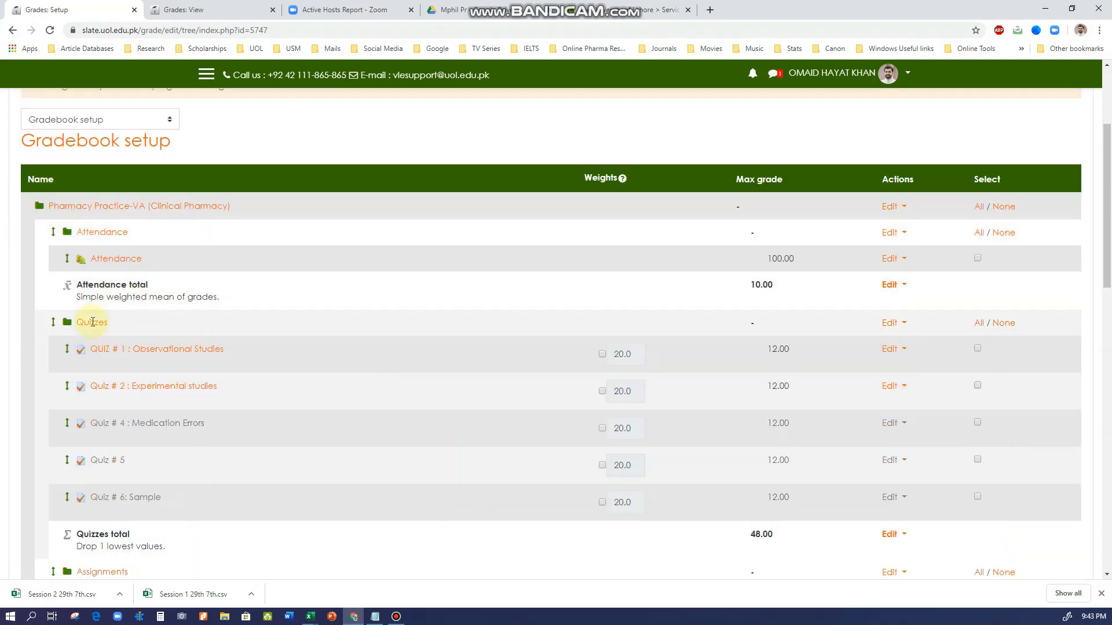
{"action": "scroll", "coordinate": [87, 307], "scroll_direction": "down", "scroll_amount": 1}
{"action": "scroll", "coordinate": [114, 302], "scroll_direction": "down", "scroll_amount": 2}
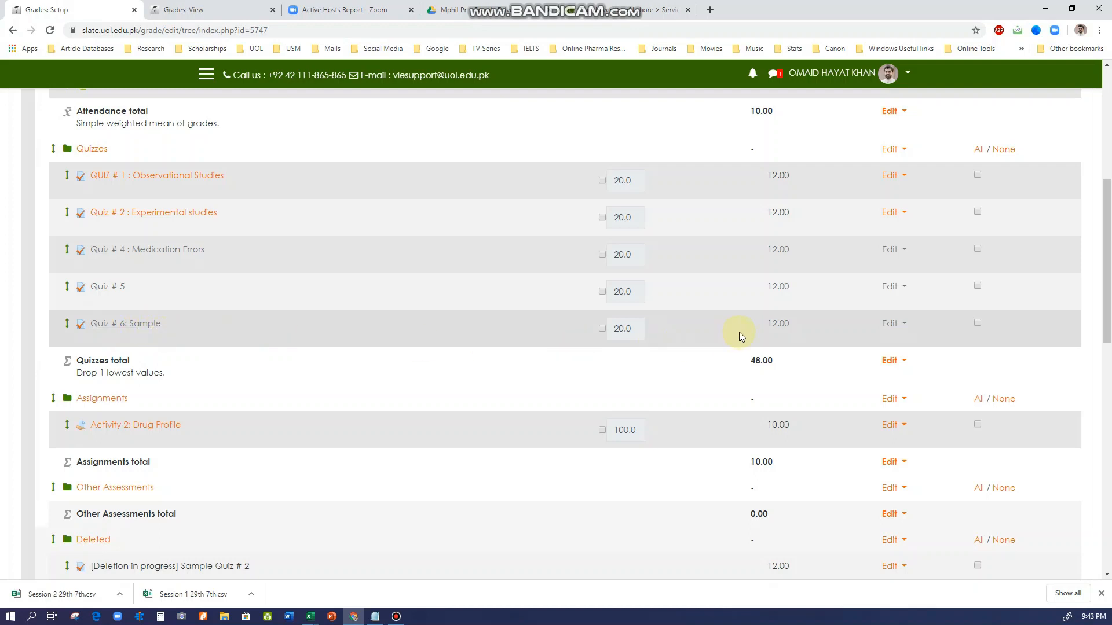
{"action": "left_click_drag", "start_coordinate": [769, 324], "coordinate": [804, 328]}
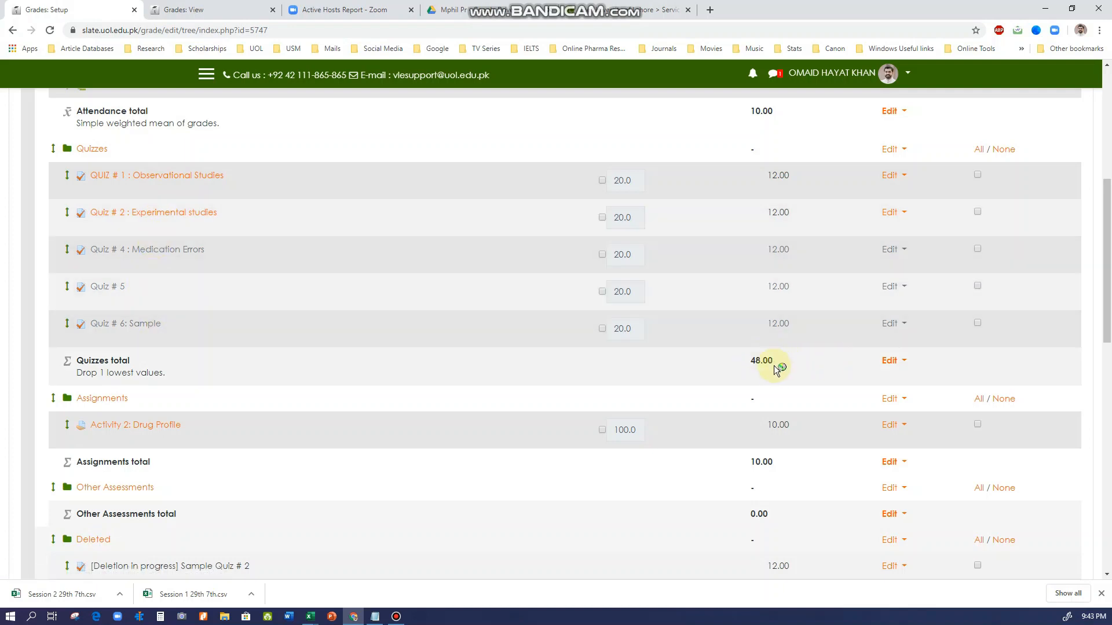
{"action": "left_click_drag", "start_coordinate": [751, 360], "coordinate": [762, 363]}
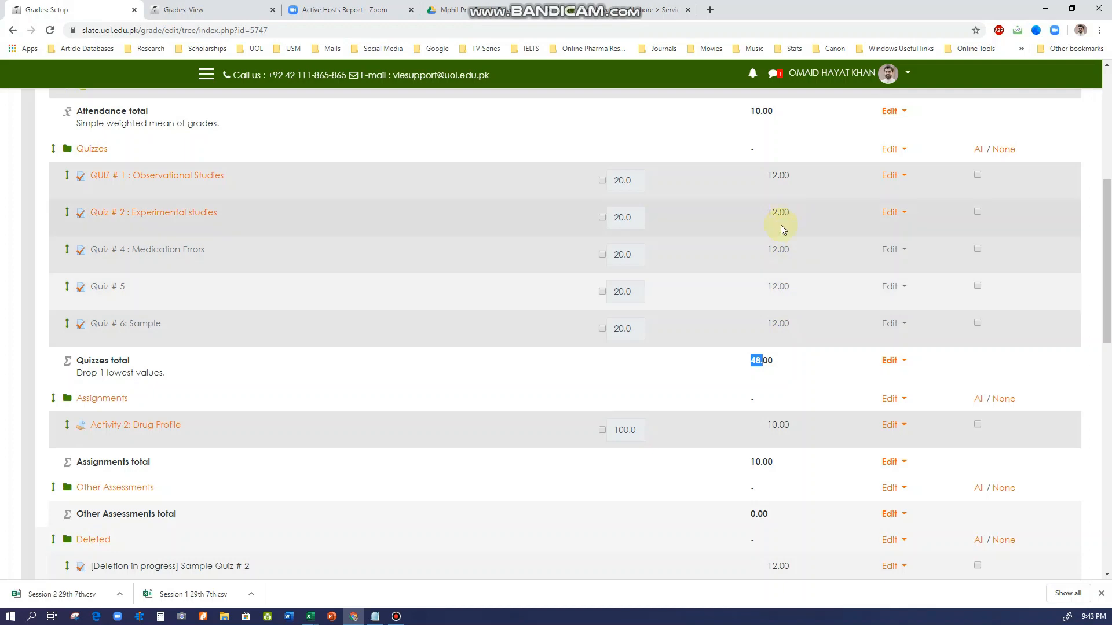
Compare the maximum grades of the individual quizzes with the Quizzes total, and review the remaining categories down to the course total
{"action": "left_click", "coordinate": [776, 207]}
{"action": "left_click_drag", "start_coordinate": [775, 210], "coordinate": [791, 323]}
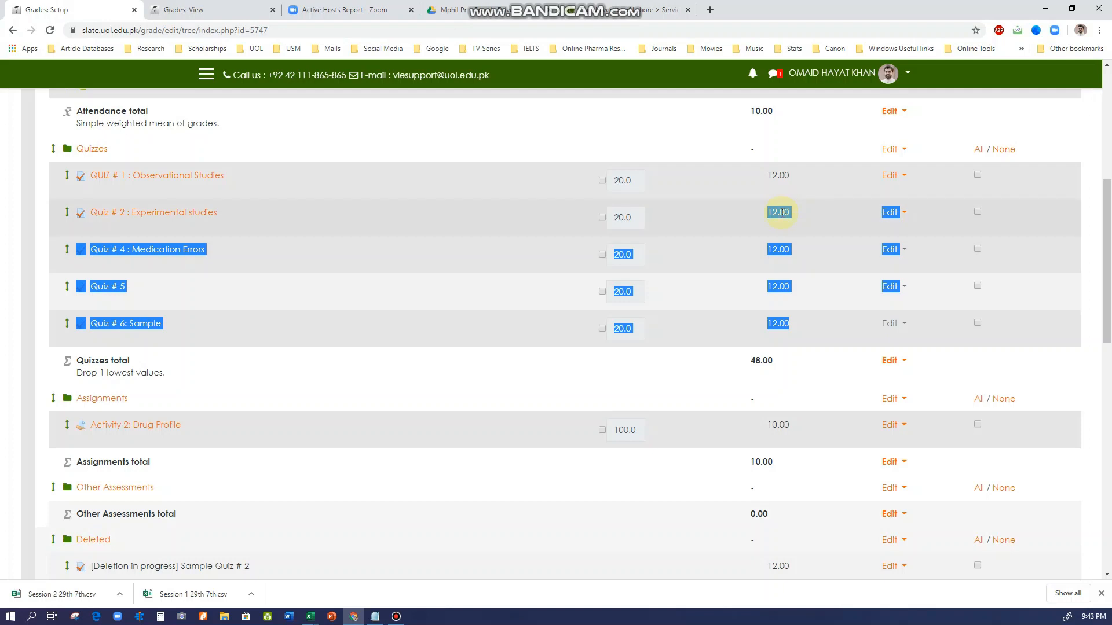
{"action": "left_click", "coordinate": [773, 185]}
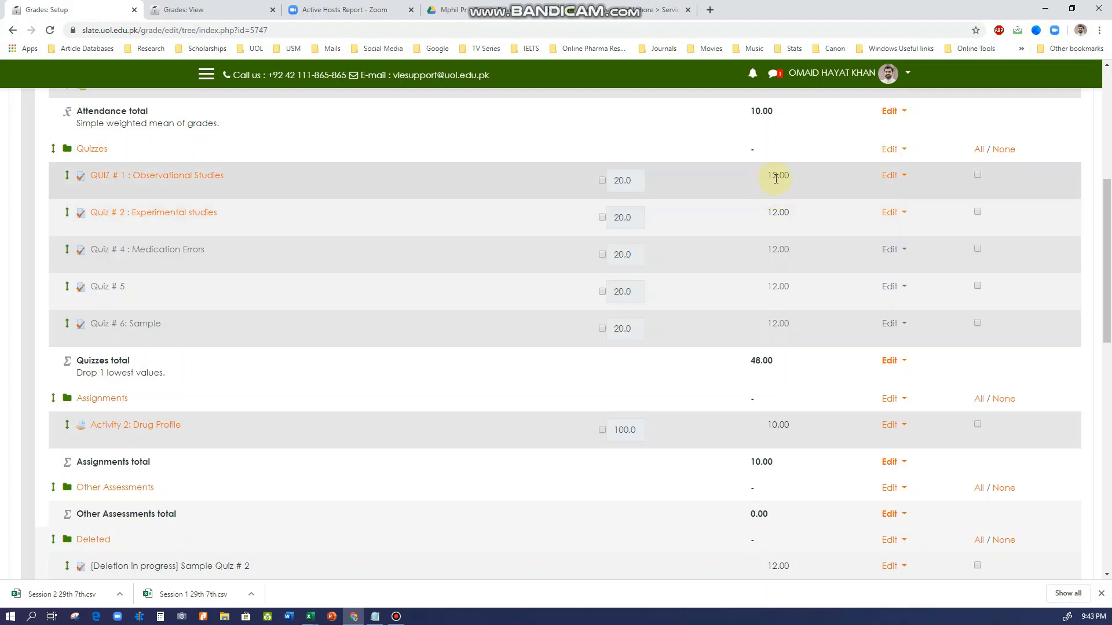
{"action": "left_click_drag", "start_coordinate": [766, 211], "coordinate": [790, 317]}
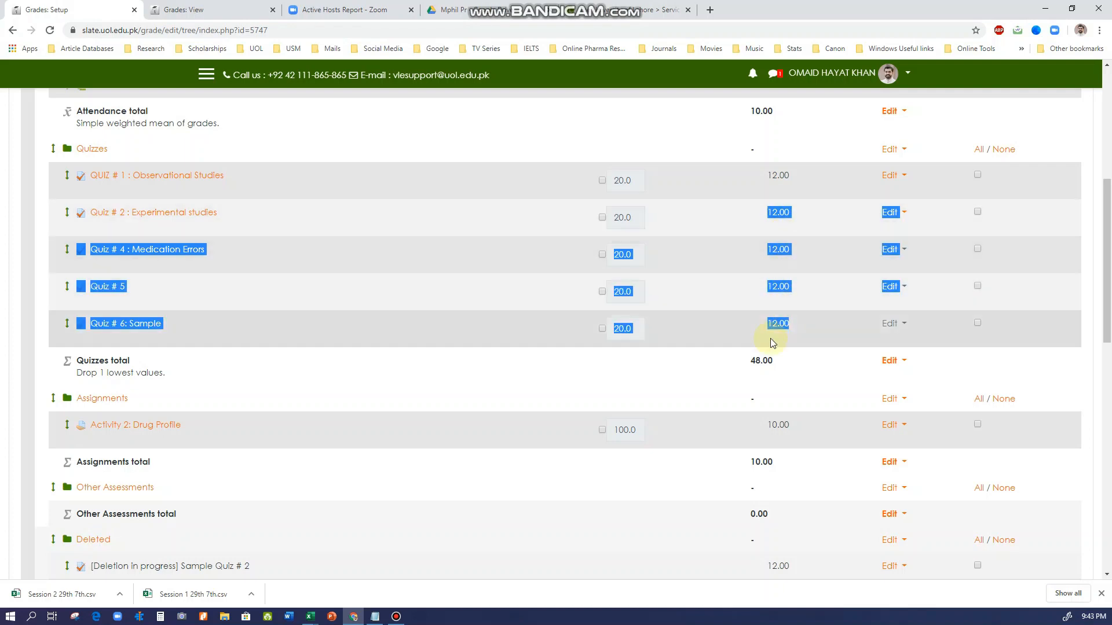
{"action": "left_click", "coordinate": [775, 370]}
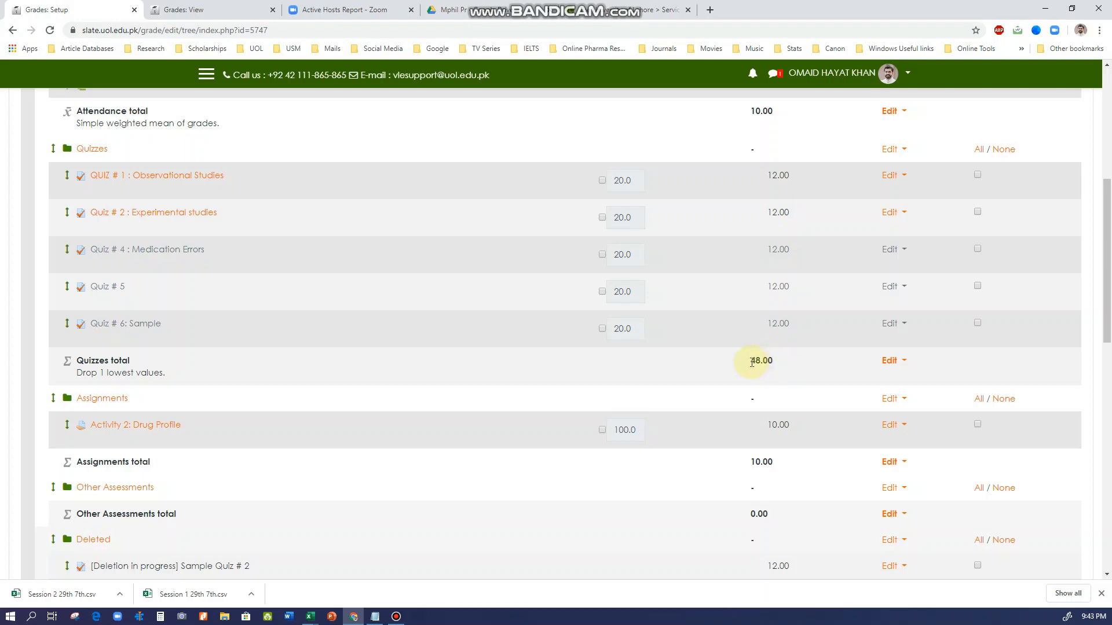
{"action": "double_click", "coordinate": [778, 365]}
{"action": "left_click", "coordinate": [776, 366]}
{"action": "scroll", "coordinate": [718, 363], "scroll_direction": "down", "scroll_amount": 7}
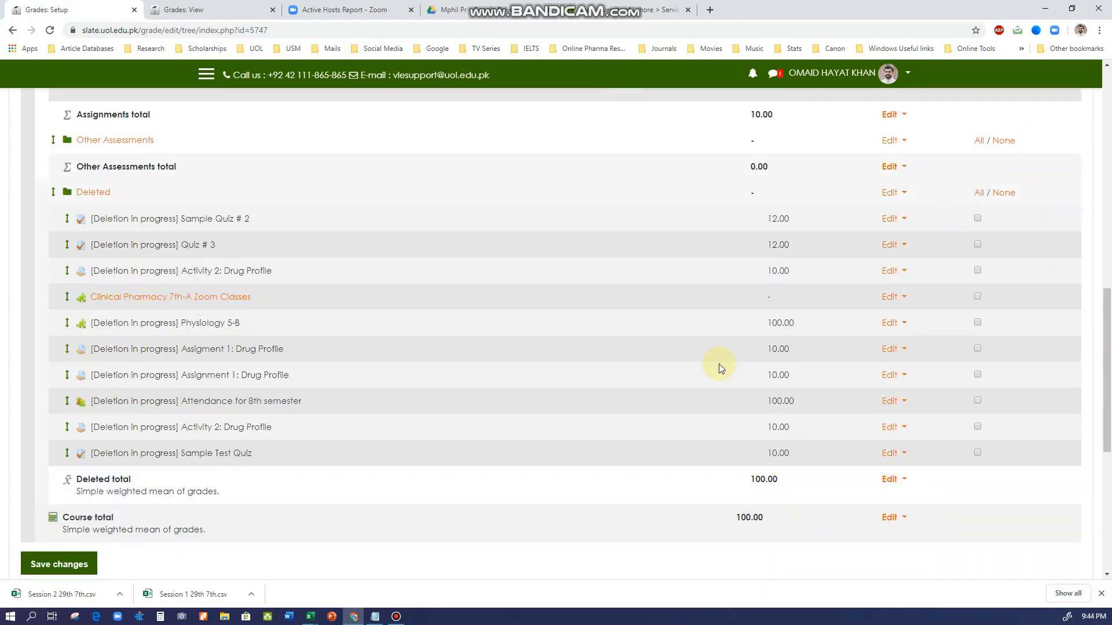
Return to the Pharmacy Practice-VA (Clinical Pharmacy) course page and minimise the browser window
{"action": "scroll", "coordinate": [699, 383], "scroll_direction": "up", "scroll_amount": 12}
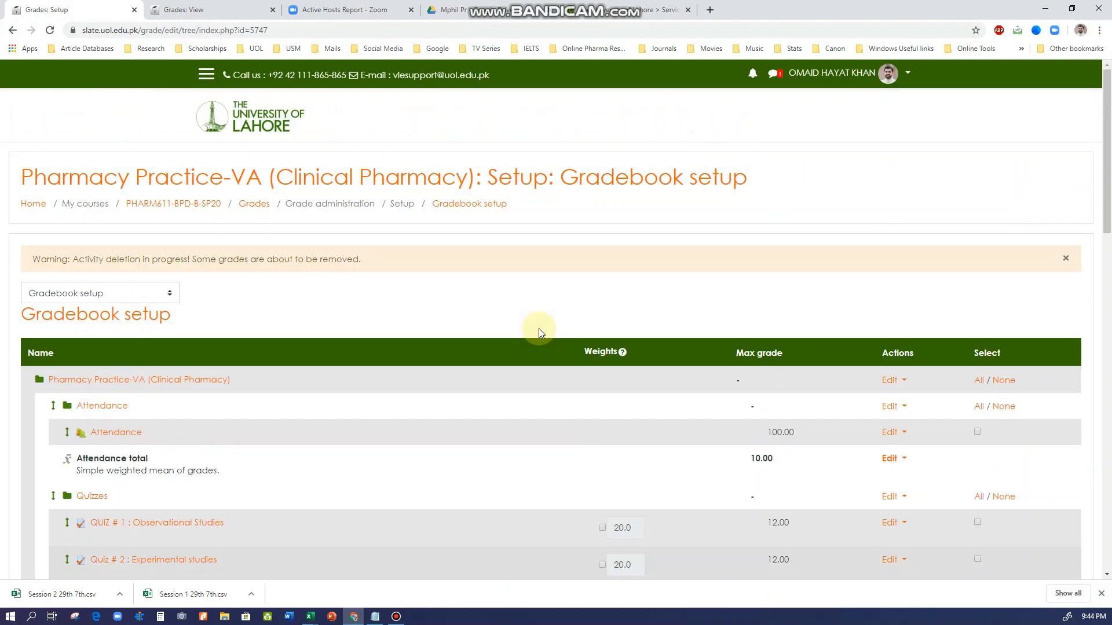
{"action": "left_click", "coordinate": [145, 205]}
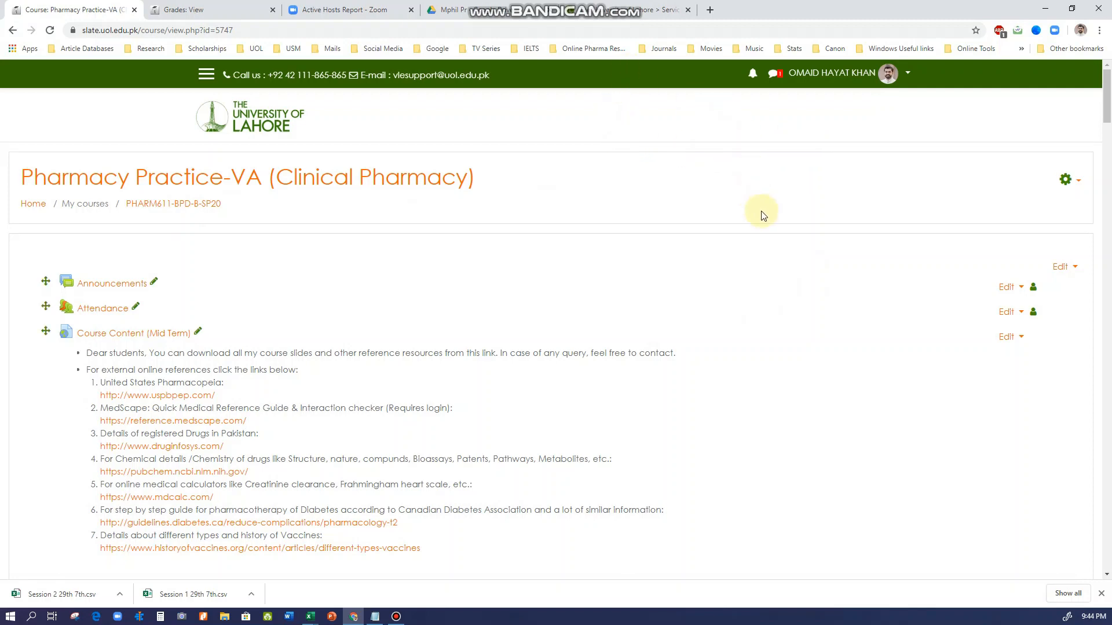
{"action": "left_click", "coordinate": [1045, 9]}
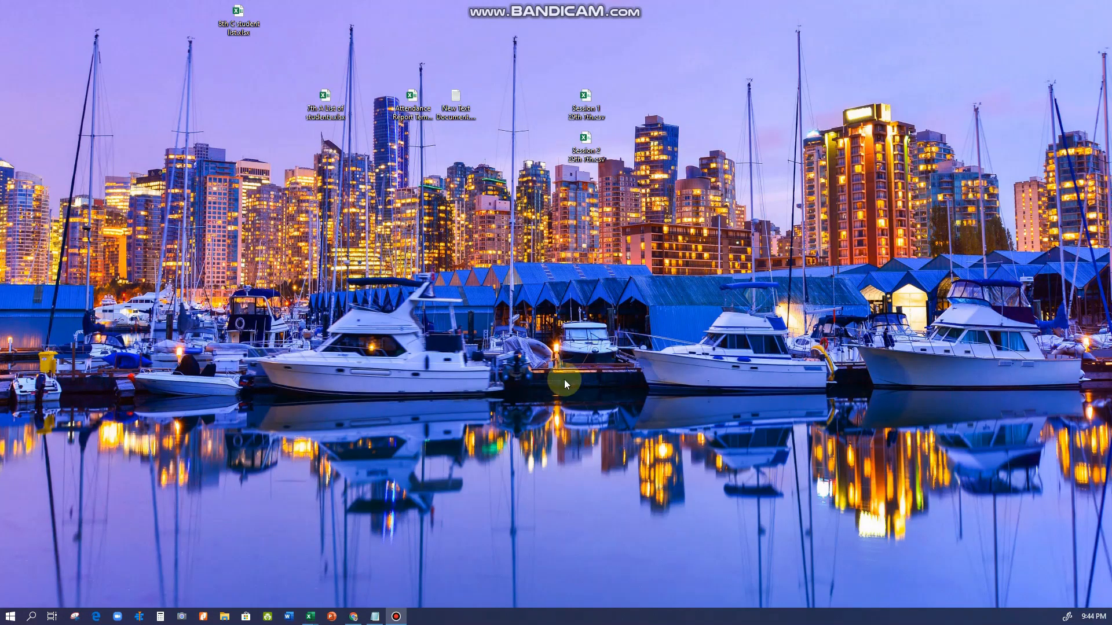